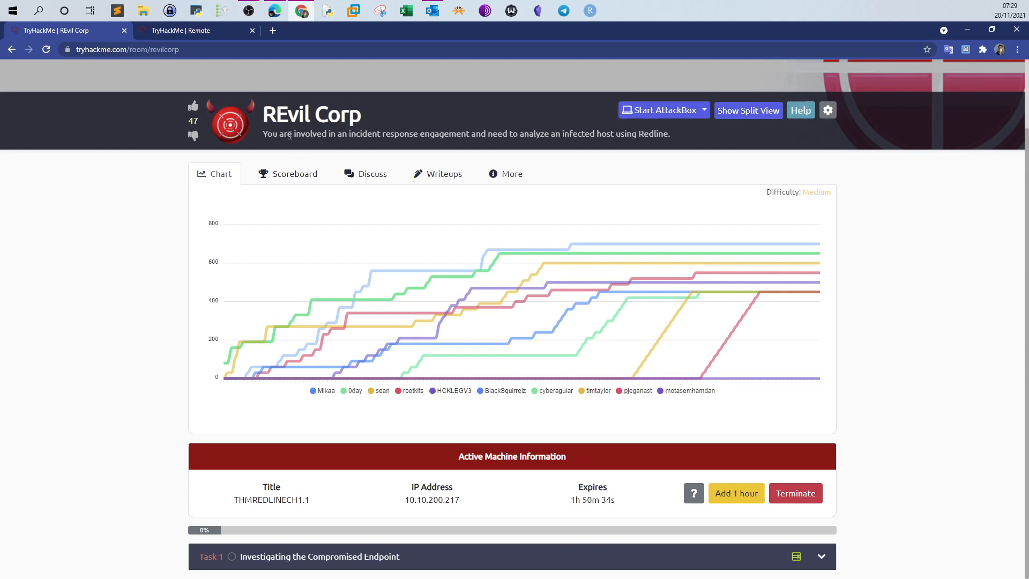
# Read the REvil Corp room description and the Task 1 scenario about the renamed files and the incident response case.
pyautogui.moveTo(264, 136); pyautogui.dragTo(655, 135)
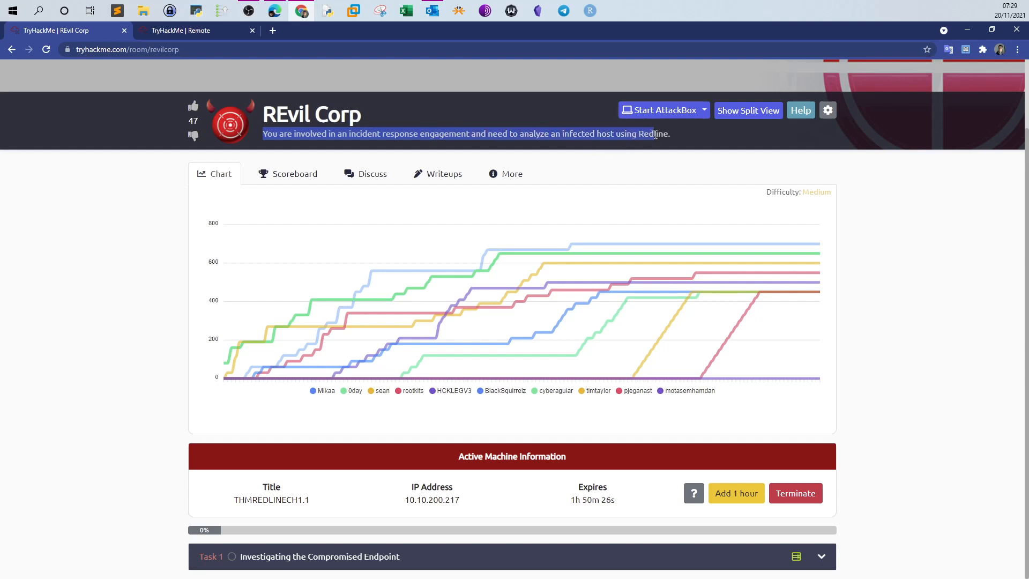
pyautogui.click(655, 135)
pyautogui.doubleClick(655, 135)
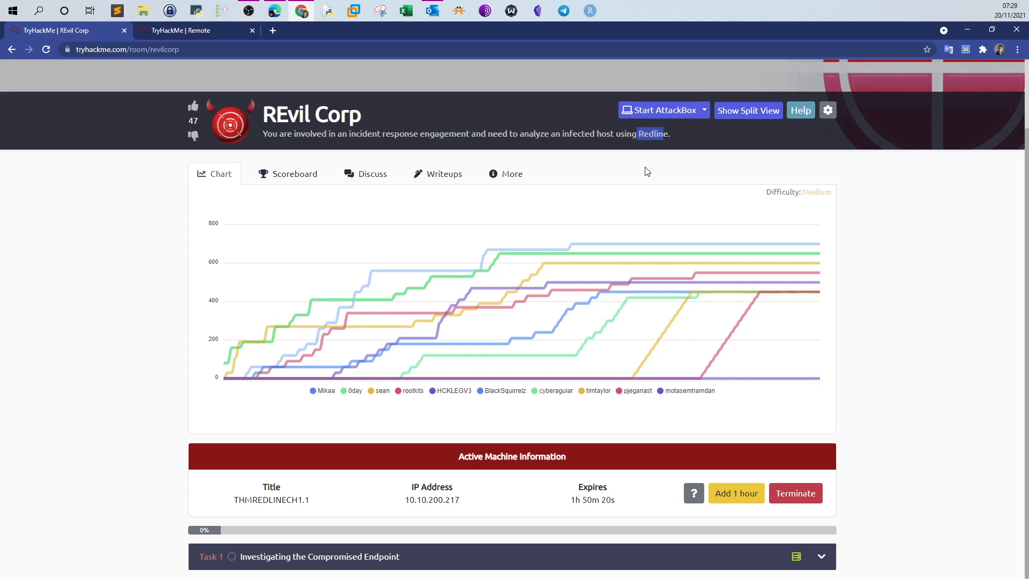
pyautogui.click(876, 248)
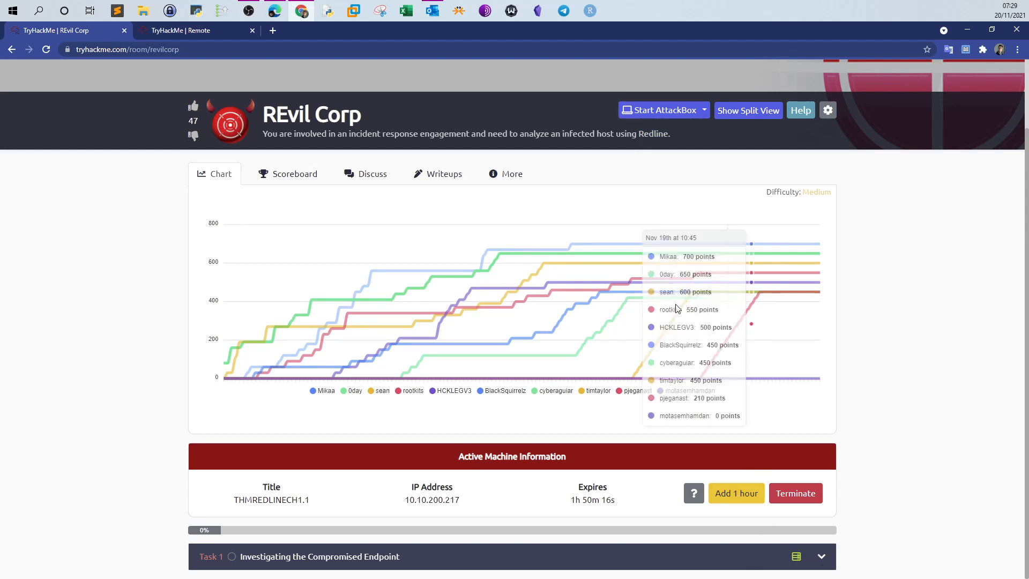
pyautogui.scroll(-4, 698, 490)
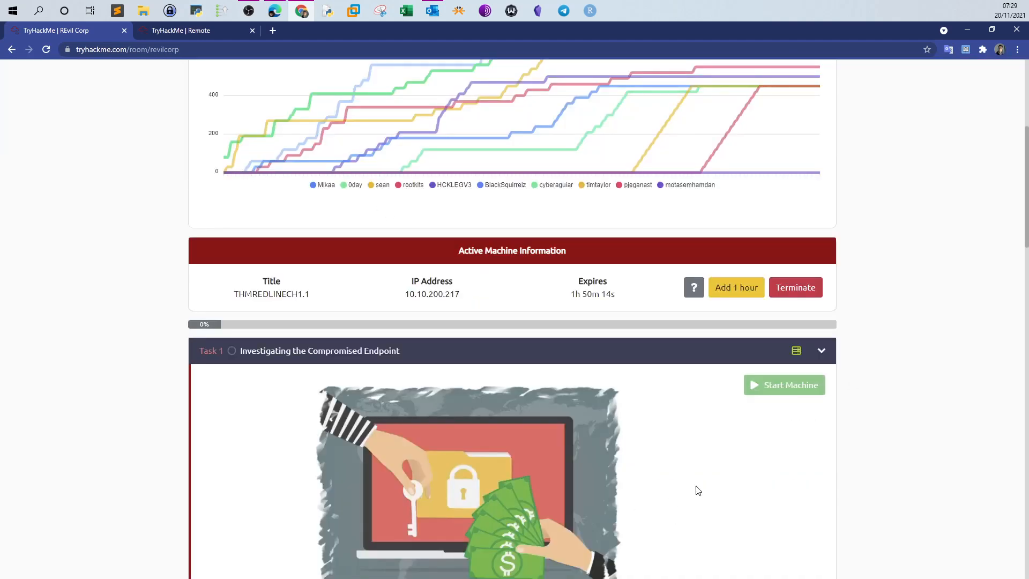
pyautogui.scroll(-3, 839, 458)
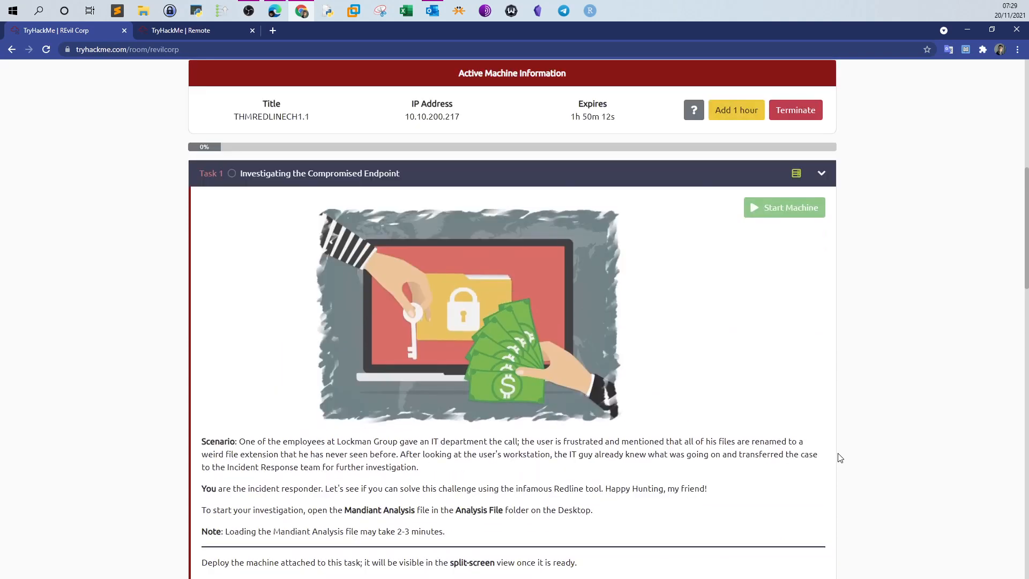
pyautogui.scroll(-1, 514, 385)
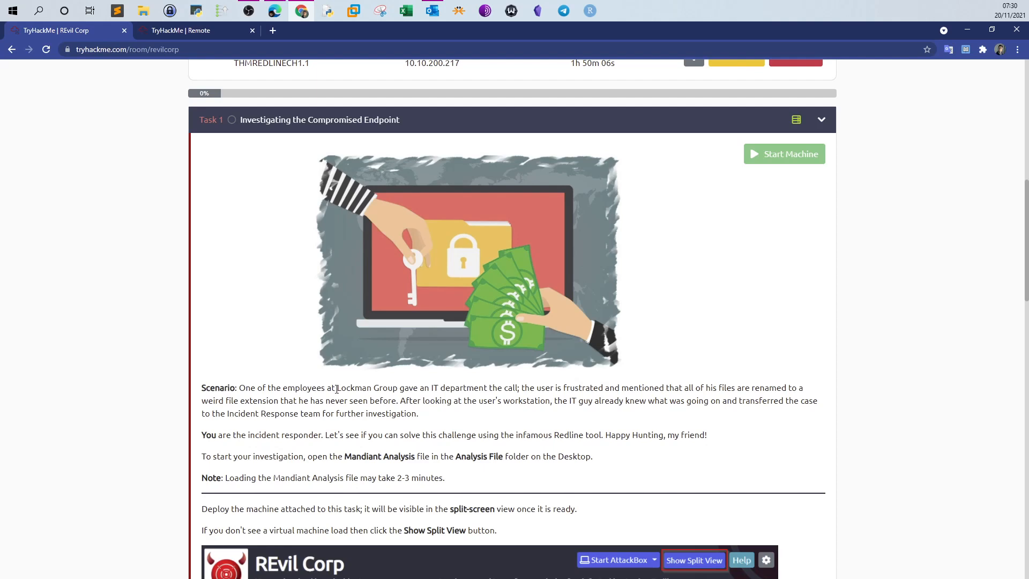
pyautogui.moveTo(394, 392); pyautogui.dragTo(769, 385)
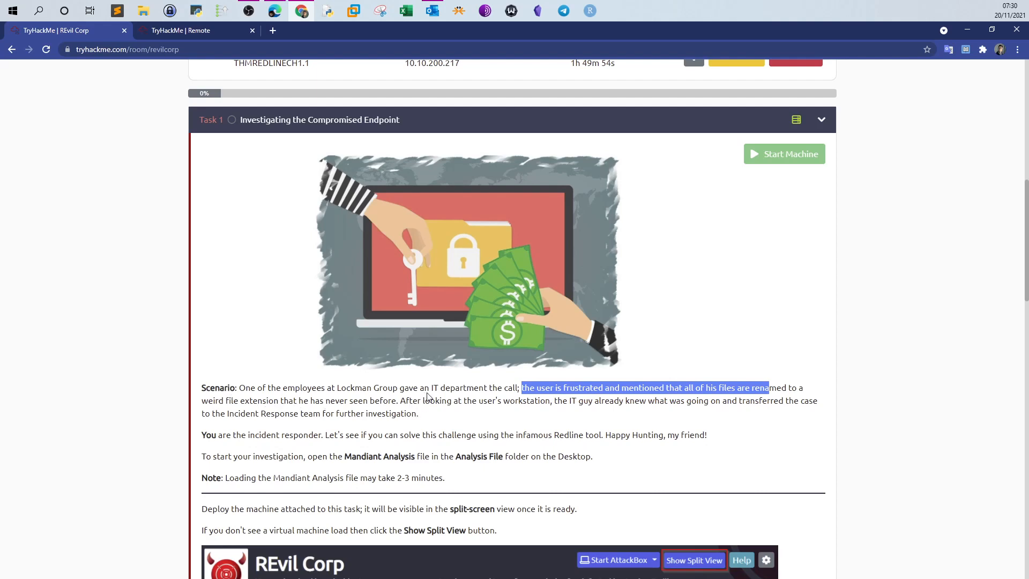
pyautogui.moveTo(453, 401); pyautogui.dragTo(640, 402)
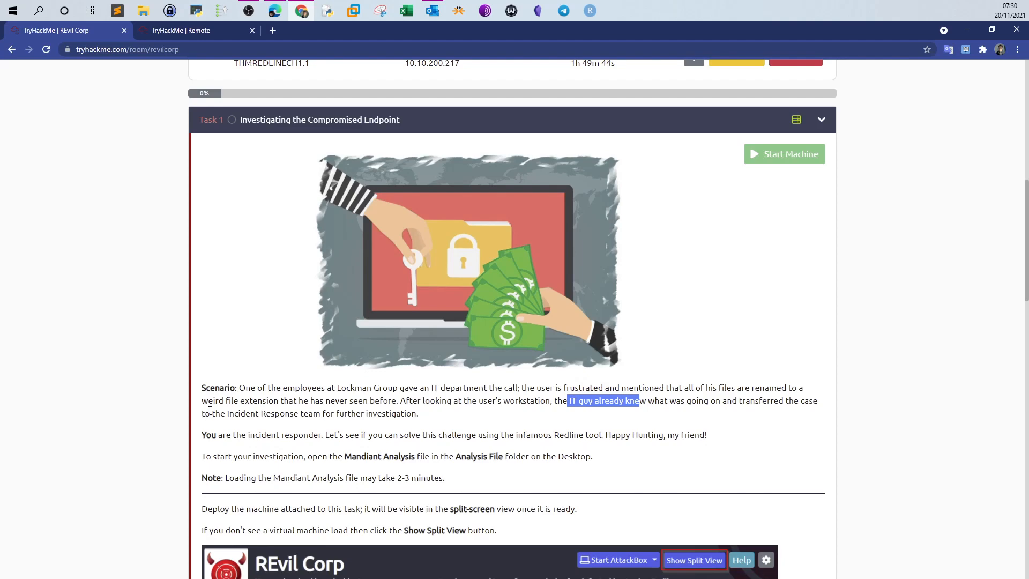
pyautogui.moveTo(210, 411); pyautogui.dragTo(294, 427)
pyautogui.click(300, 423)
# Review the machine access instructions and the question list, focusing on the compromised employee's full name.
pyautogui.scroll(-7, 301, 421)
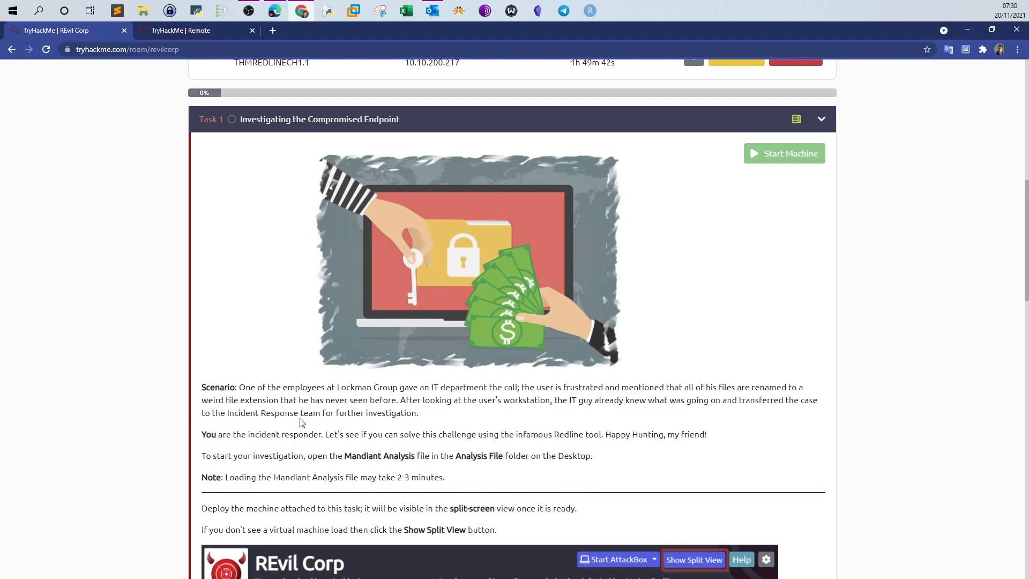
pyautogui.scroll(5, 497, 384)
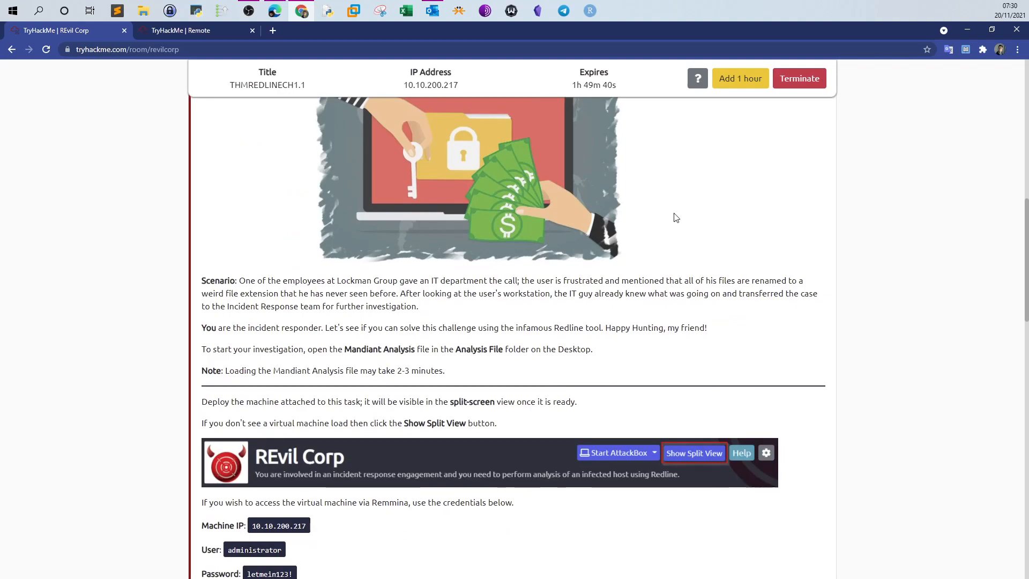
pyautogui.scroll(11, 599, 199)
pyautogui.scroll(-16, 755, 407)
pyautogui.scroll(-9, 756, 412)
pyautogui.scroll(1, 757, 415)
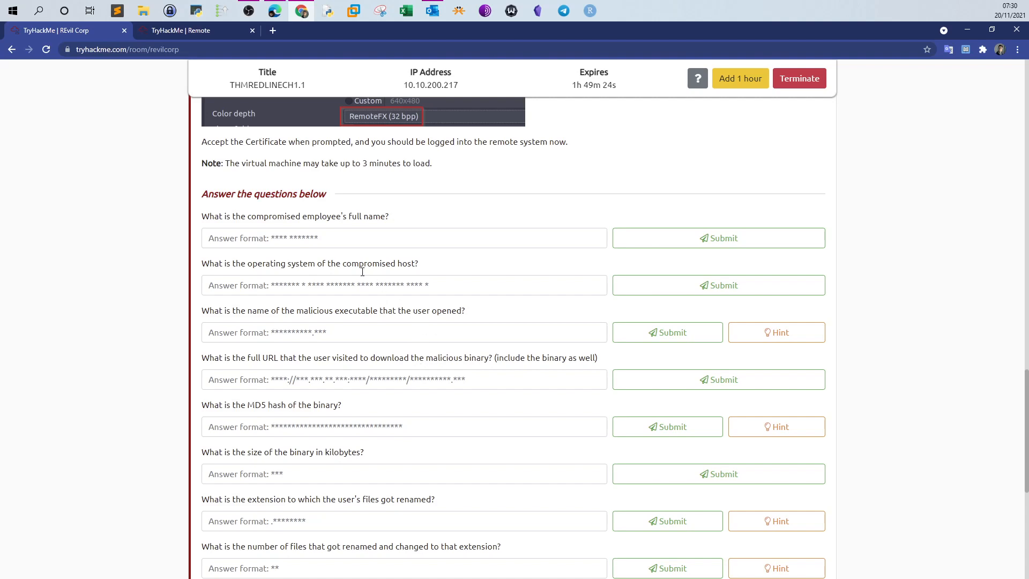
pyautogui.moveTo(204, 217); pyautogui.dragTo(385, 217)
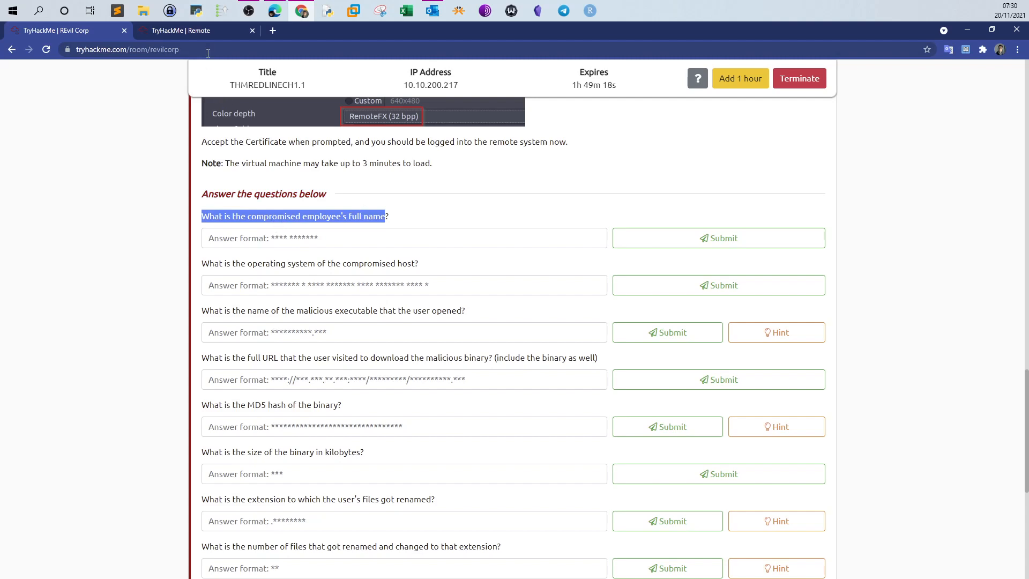
# Switch to the remote machine, inspect the Analysis File folder on its desktop, and return to the open Redline session.
pyautogui.click(201, 33)
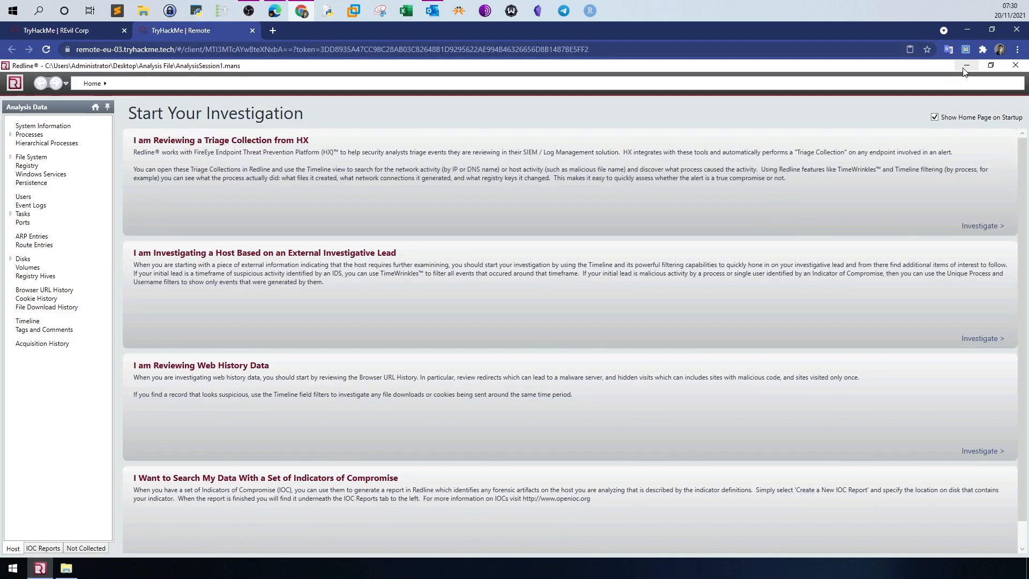
pyautogui.click(965, 66)
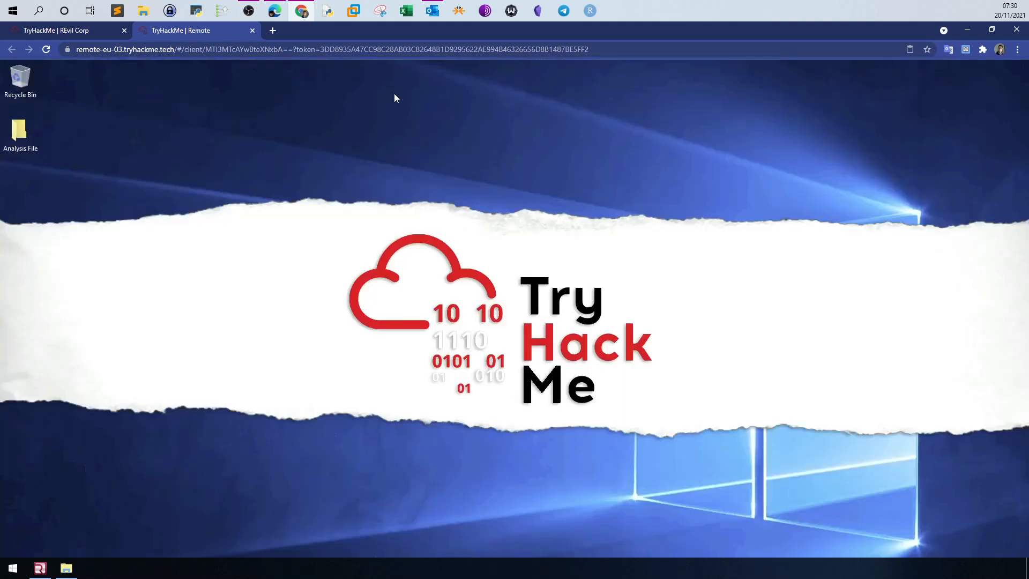
pyautogui.doubleClick(27, 133)
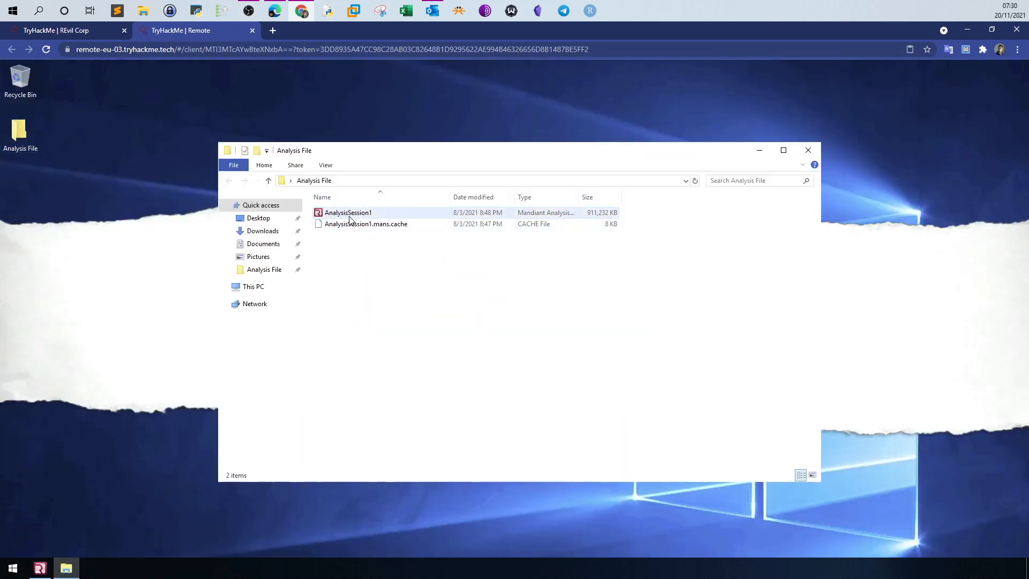
pyautogui.click(63, 569)
pyautogui.moveTo(41, 568)
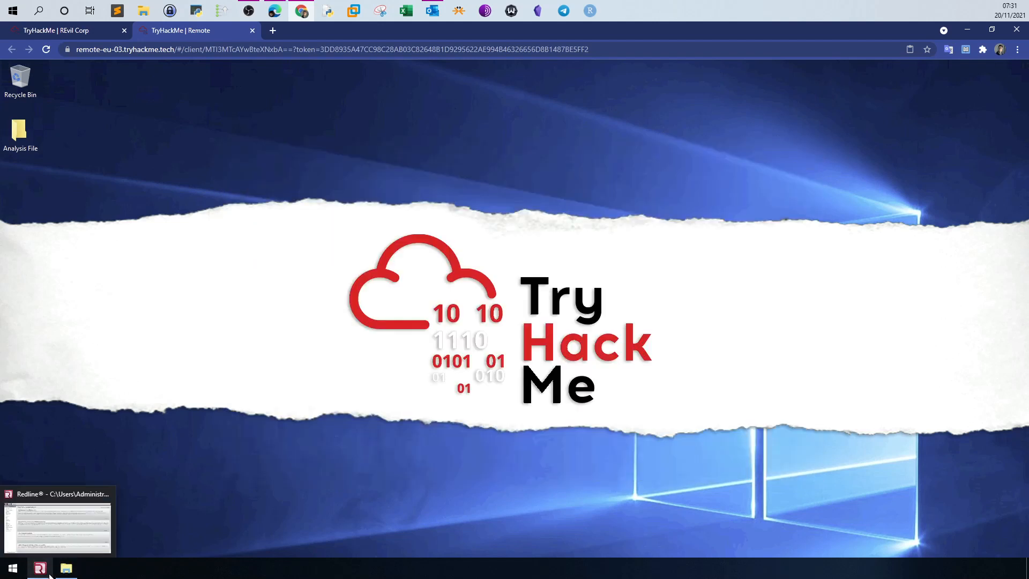
pyautogui.click(75, 528)
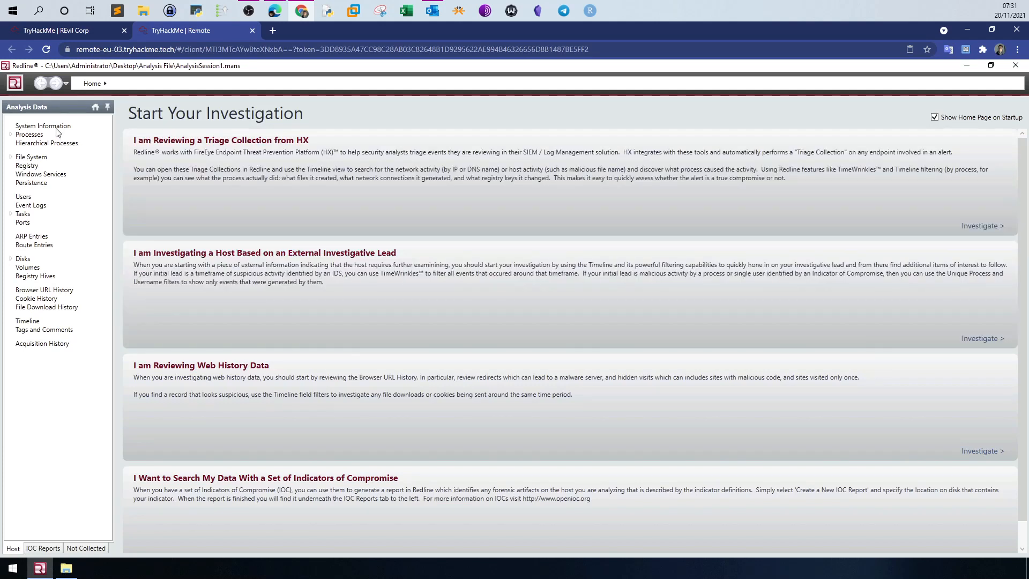
# Open the System Information in Redline and copy the logged-in user's full name.
pyautogui.click(56, 127)
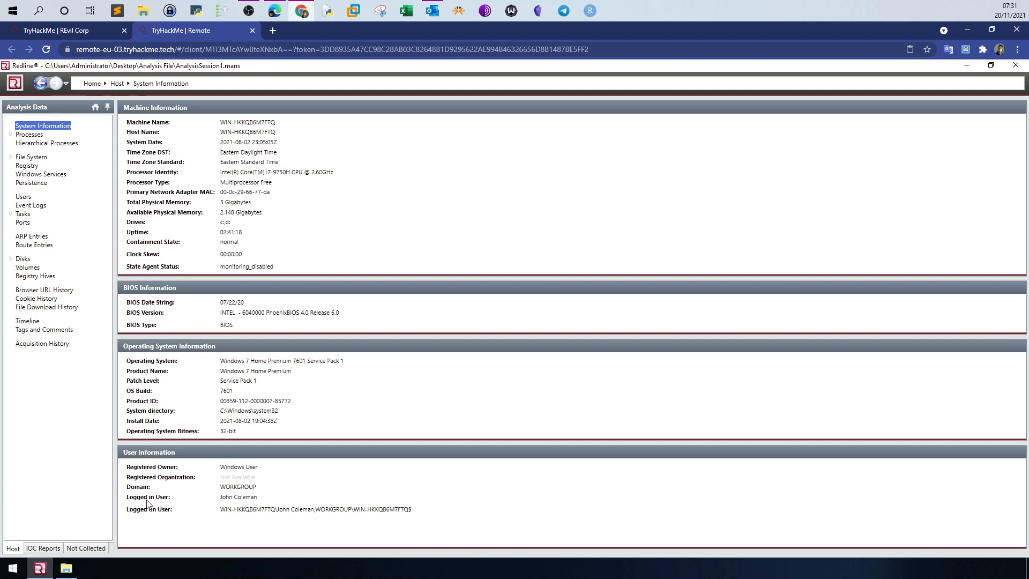
pyautogui.moveTo(221, 500); pyautogui.dragTo(258, 498)
pyautogui.rightClick(247, 500)
pyautogui.click(259, 515)
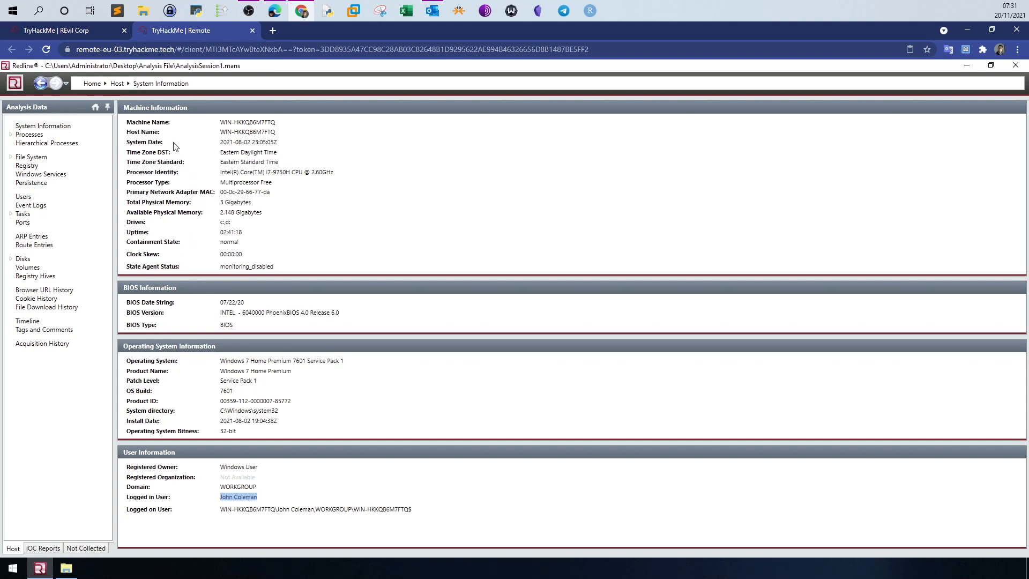
pyautogui.moveTo(223, 134); pyautogui.dragTo(277, 133)
pyautogui.click(254, 132)
# Return to the REvil Corp room and submit the copied full name as the compromised employee's name.
pyautogui.click(66, 31)
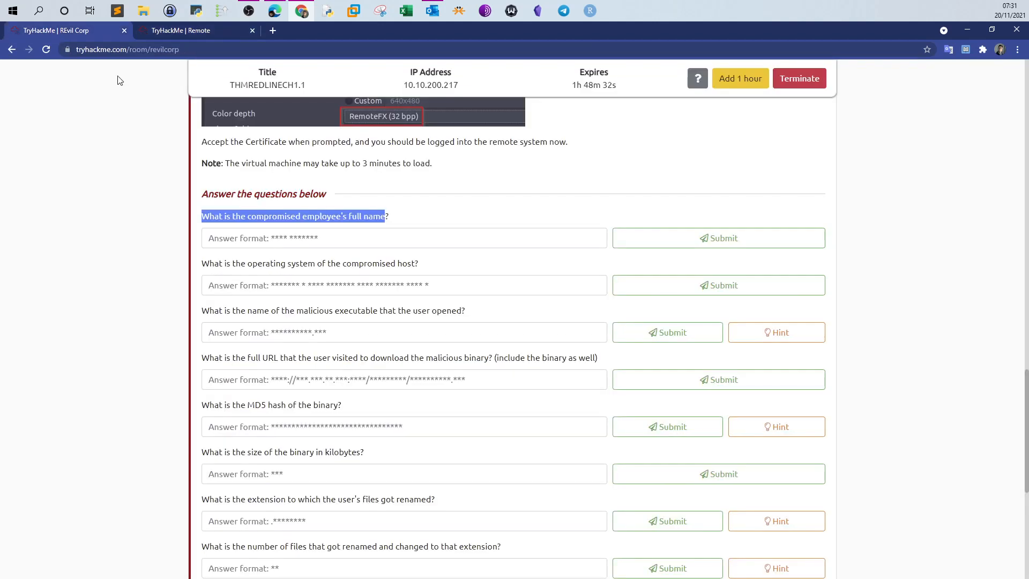
pyautogui.rightClick(296, 231)
pyautogui.click(356, 317)
pyautogui.click(656, 248)
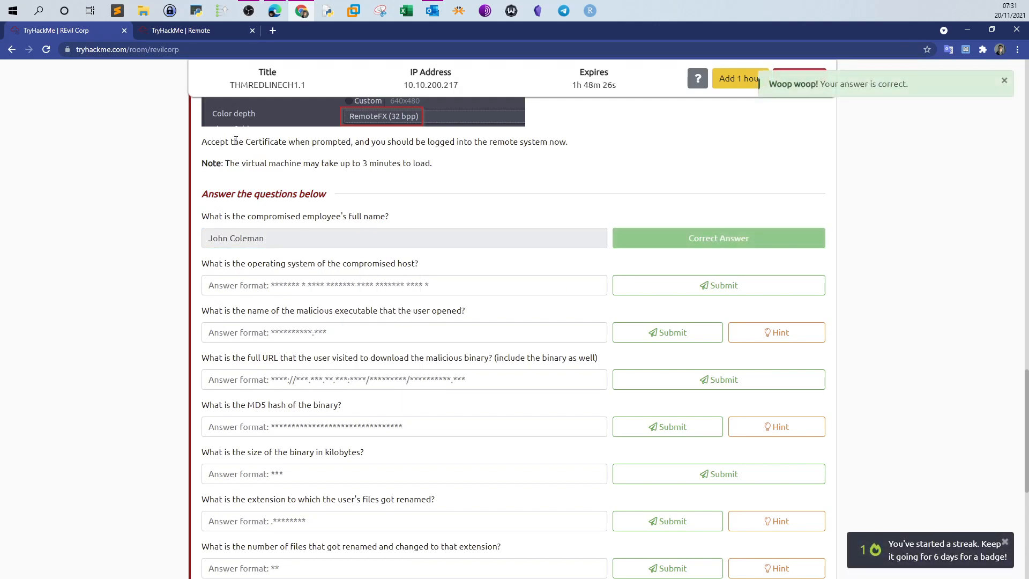
# Copy the product name from the Operating System Information of the infected host in Redline.
pyautogui.click(224, 35)
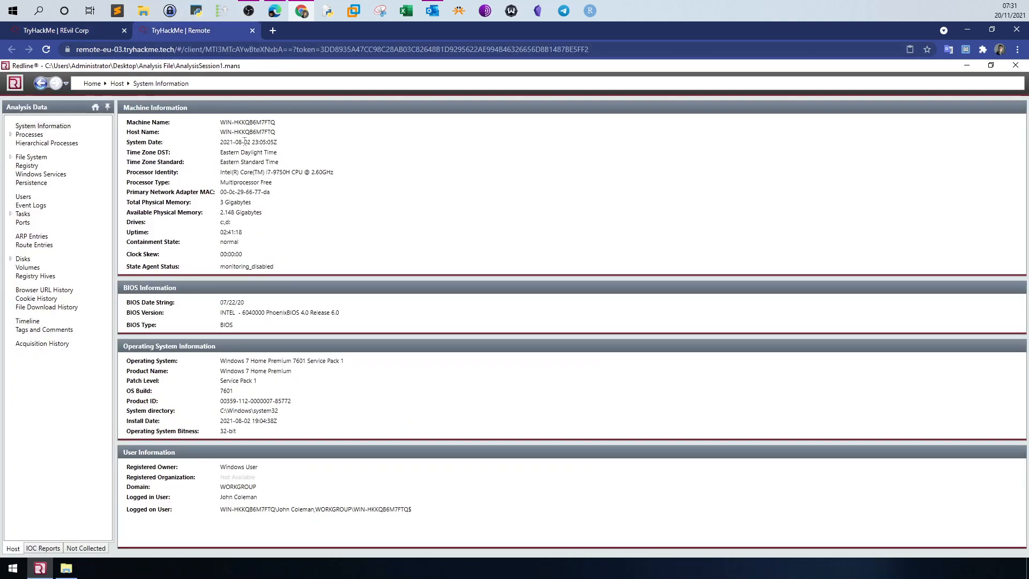
pyautogui.click(92, 31)
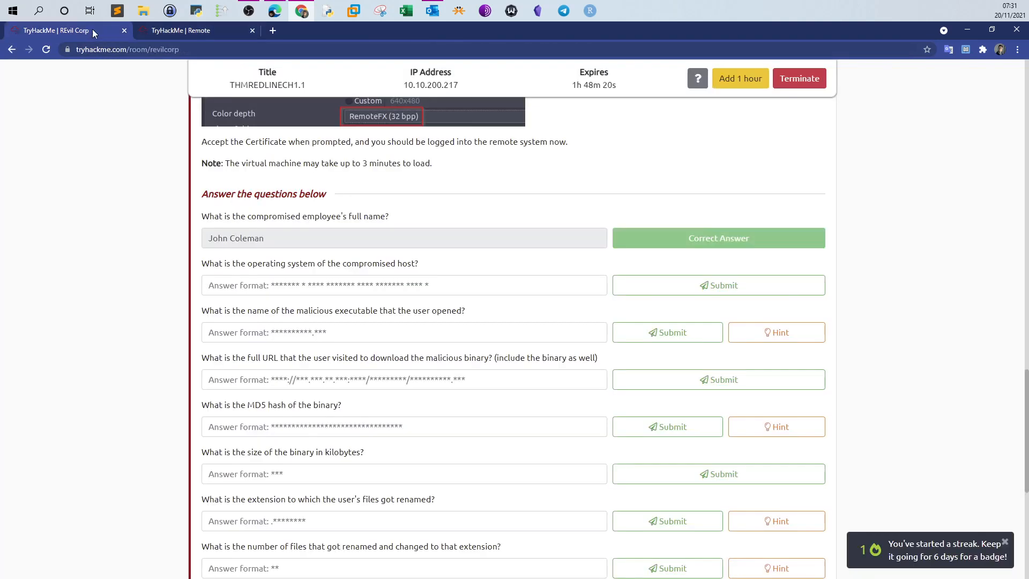
pyautogui.click(182, 36)
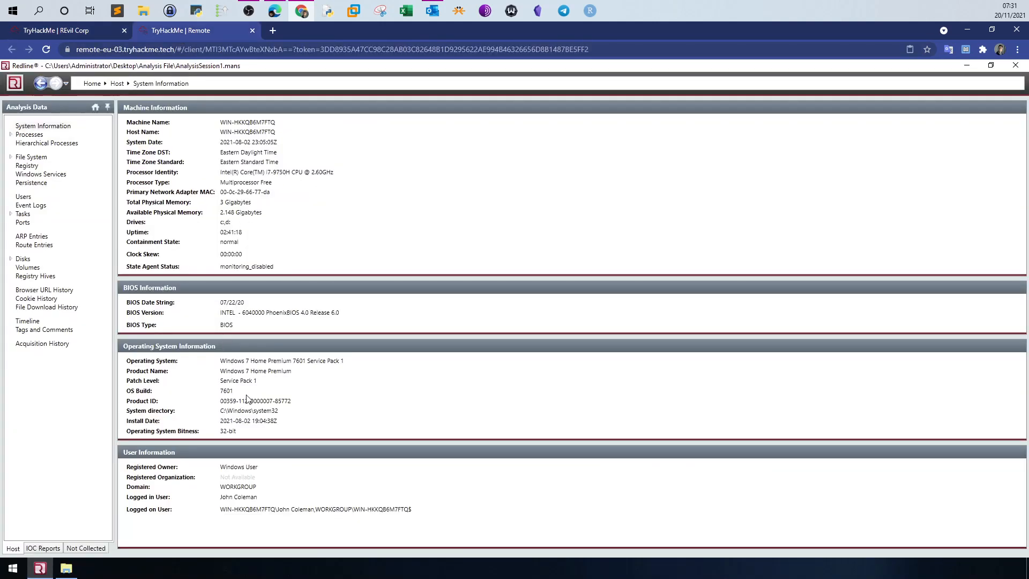
pyautogui.moveTo(220, 370); pyautogui.dragTo(293, 374)
pyautogui.rightClick(296, 381)
pyautogui.click(300, 390)
# Try submitting "Windows 7 Home Premium" for the operating system question in the room, and clear the answer field.
pyautogui.click(93, 32)
pyautogui.rightClick(330, 285)
pyautogui.click(357, 370)
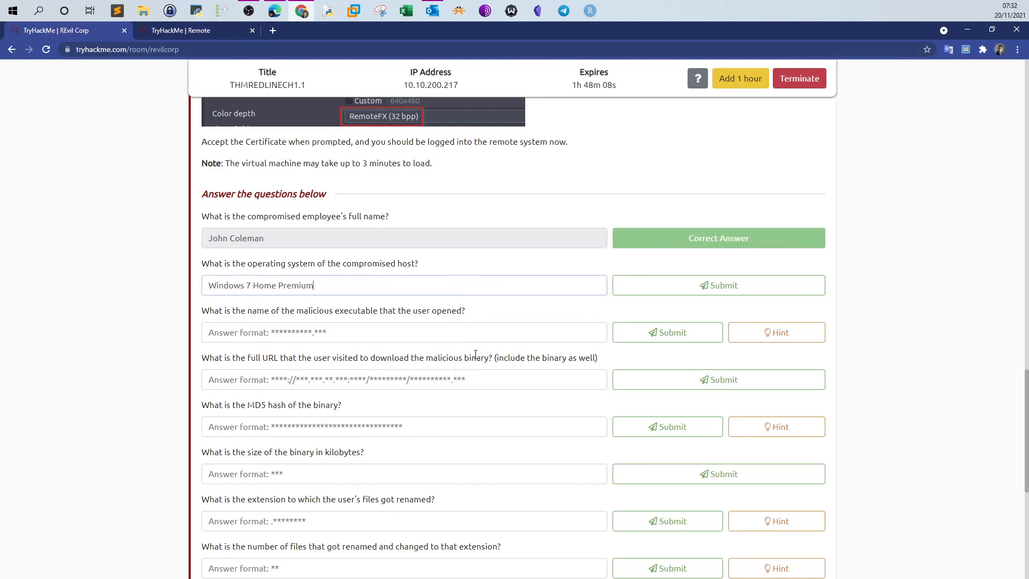
pyautogui.click(638, 290)
pyautogui.moveTo(404, 285); pyautogui.dragTo(131, 264)
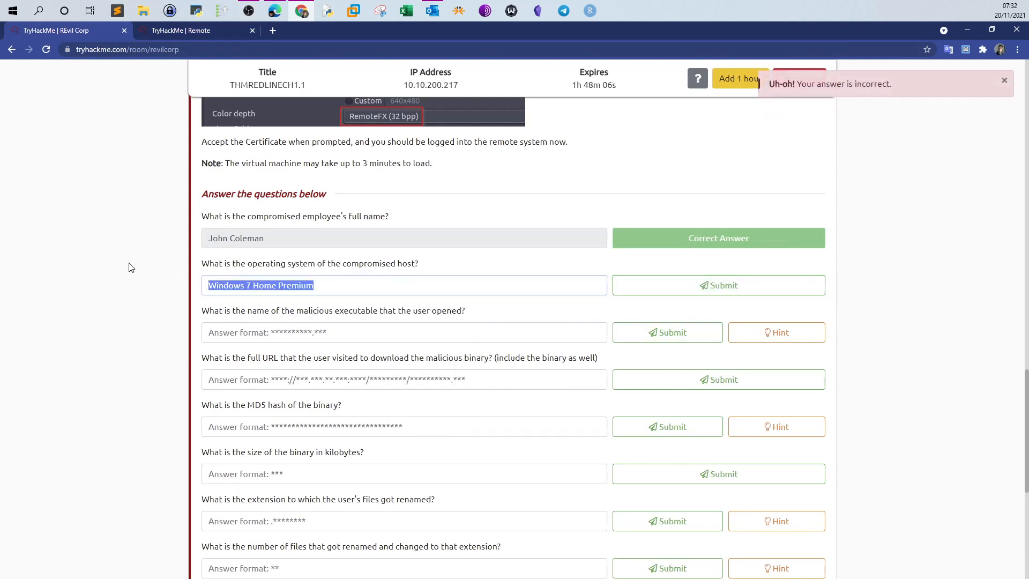
pyautogui.press('BackSpace')
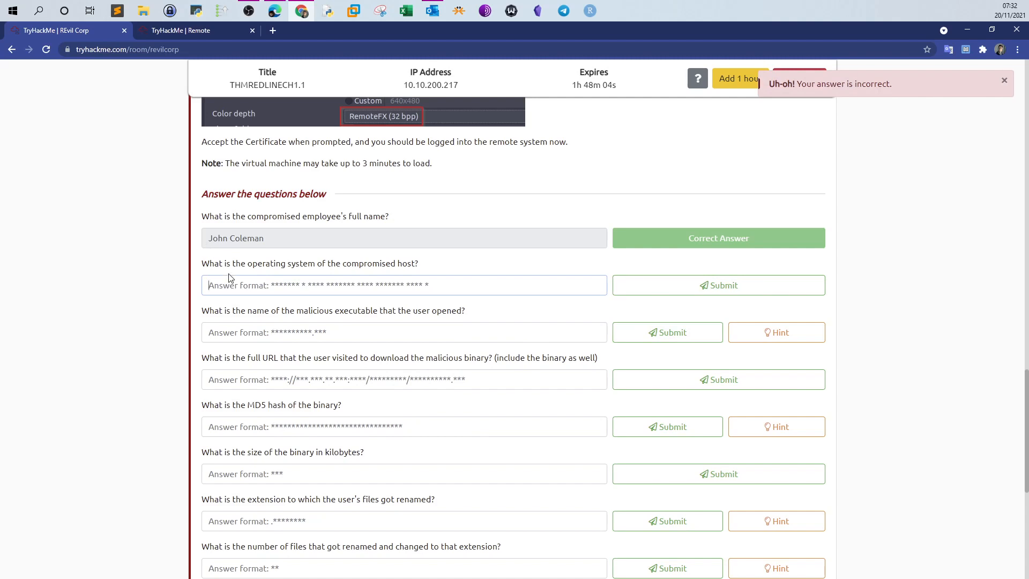
# Copy the full Operating System value, "Windows 7 Home Premium 7601 Service Pack 1", from Redline's System Information.
pyautogui.click(198, 37)
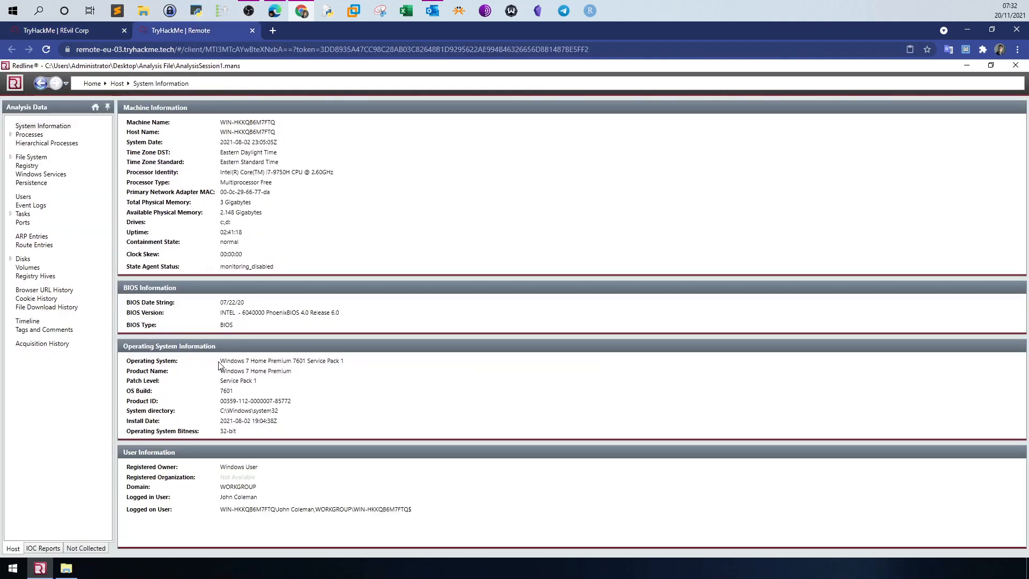
pyautogui.moveTo(219, 360); pyautogui.dragTo(345, 362)
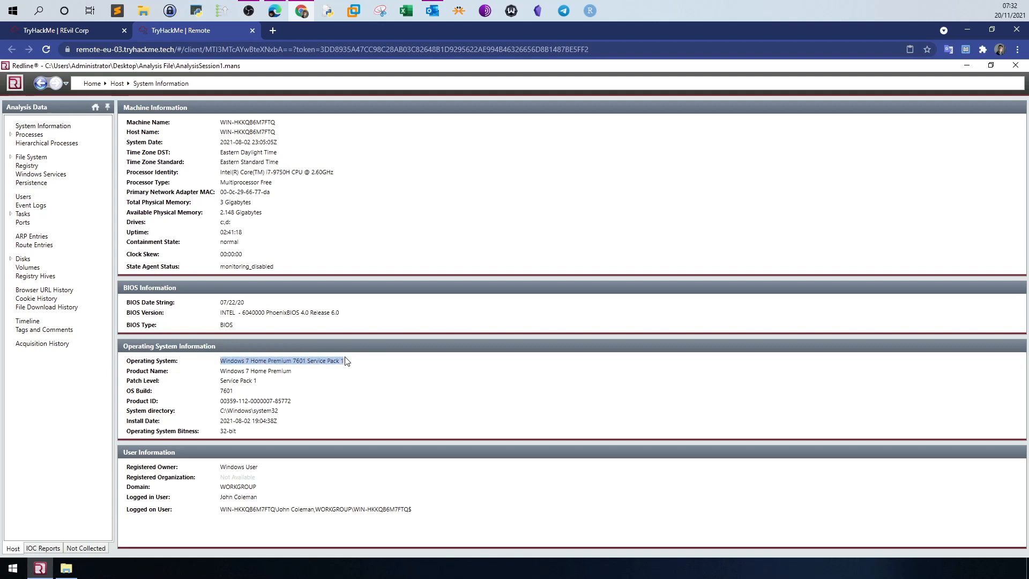
pyautogui.rightClick(321, 364)
pyautogui.click(336, 382)
# Submit "Windows 7 Home Premium 7601 Service Pack 1" as the compromised host's operating system in the room.
pyautogui.click(78, 32)
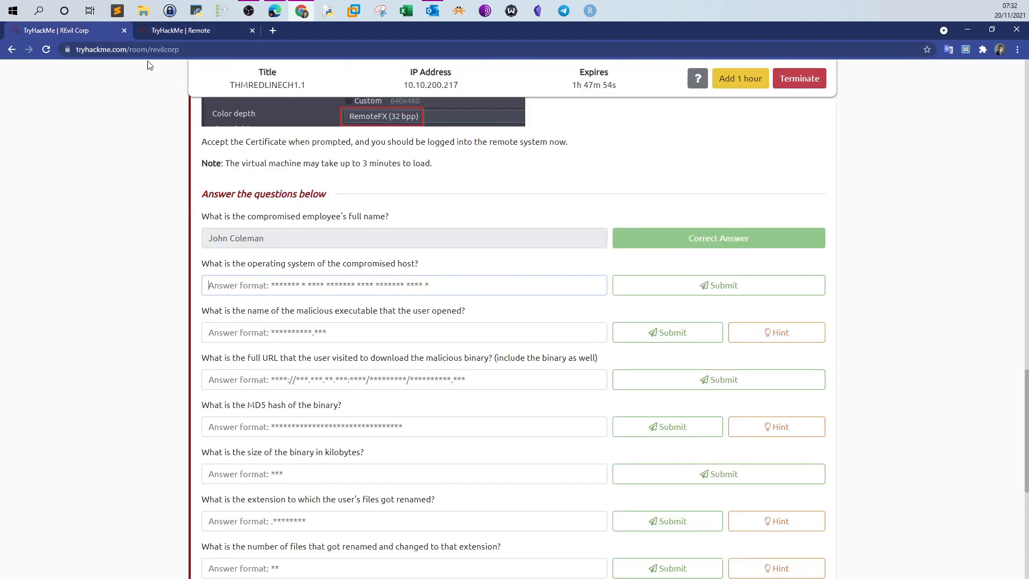
pyautogui.rightClick(333, 287)
pyautogui.click(360, 370)
pyautogui.click(643, 287)
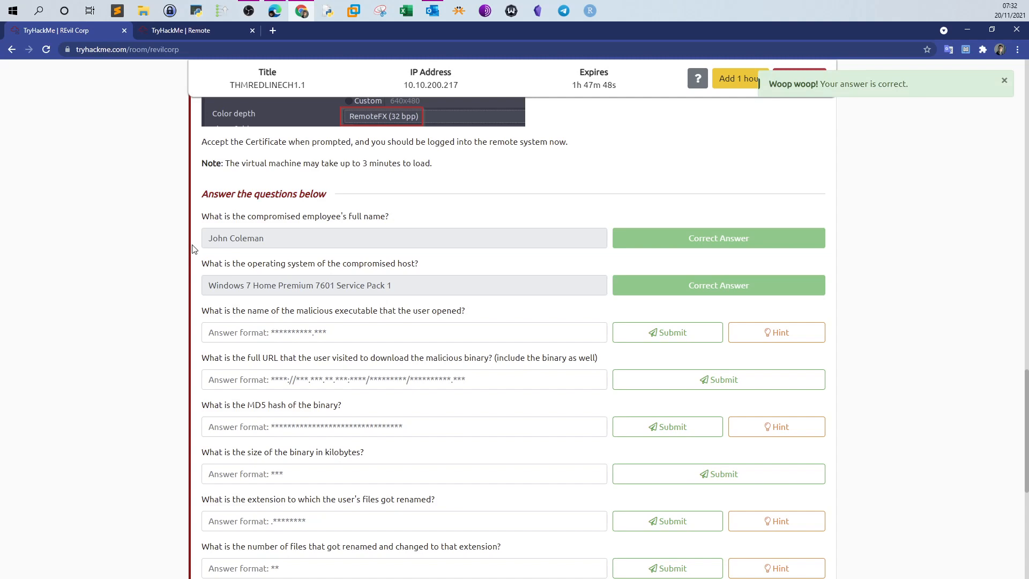
# Read the question about the malicious executable's name and open the File Download History in Redline.
pyautogui.moveTo(467, 311); pyautogui.dragTo(206, 306)
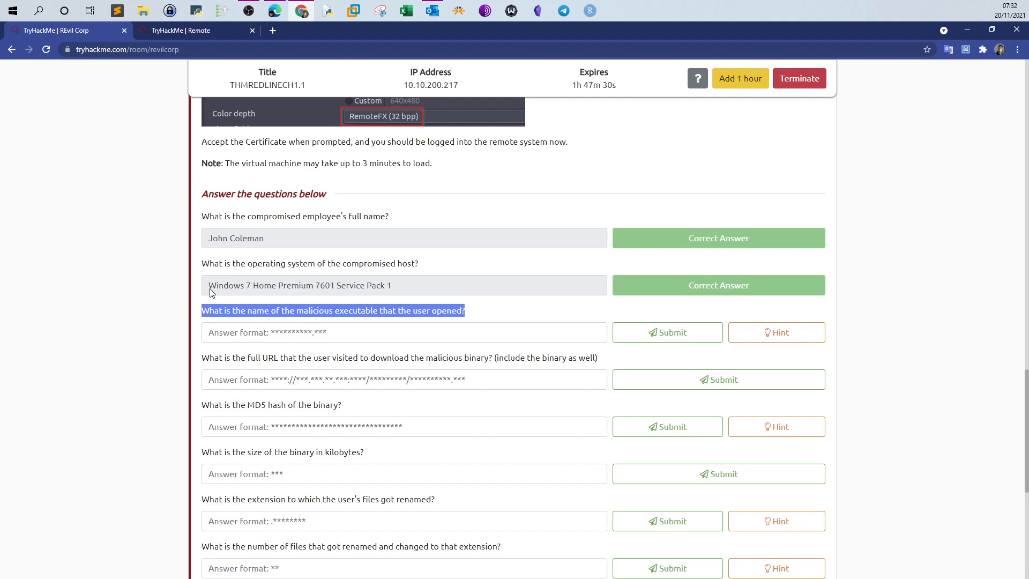
pyautogui.moveTo(296, 312); pyautogui.dragTo(353, 316)
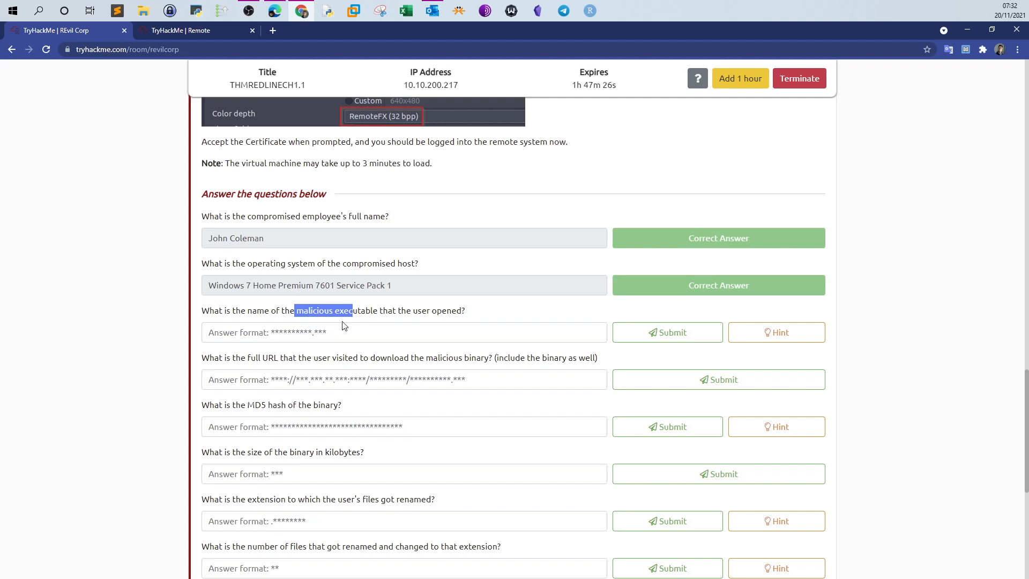
pyautogui.click(185, 33)
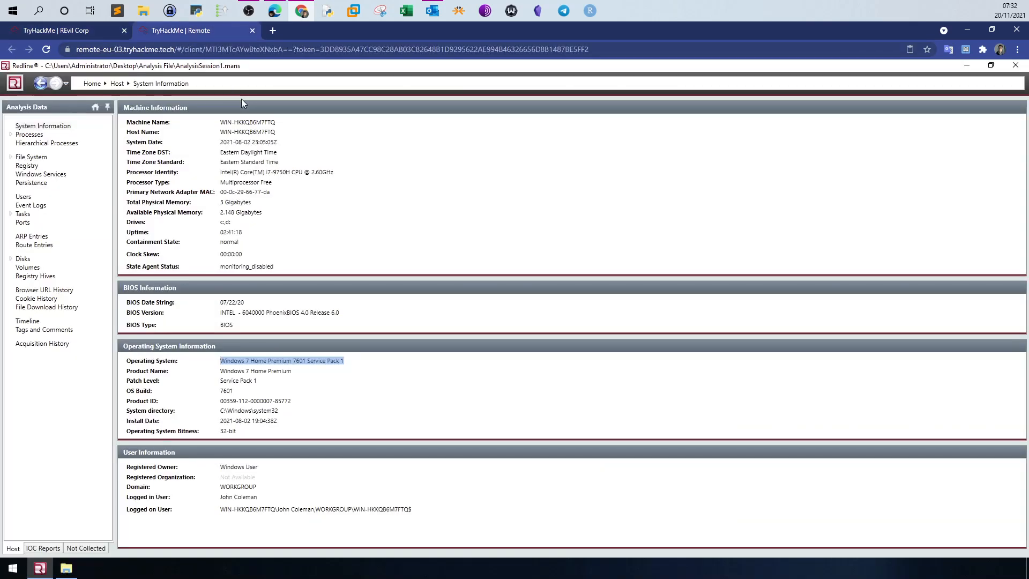
pyautogui.click(53, 307)
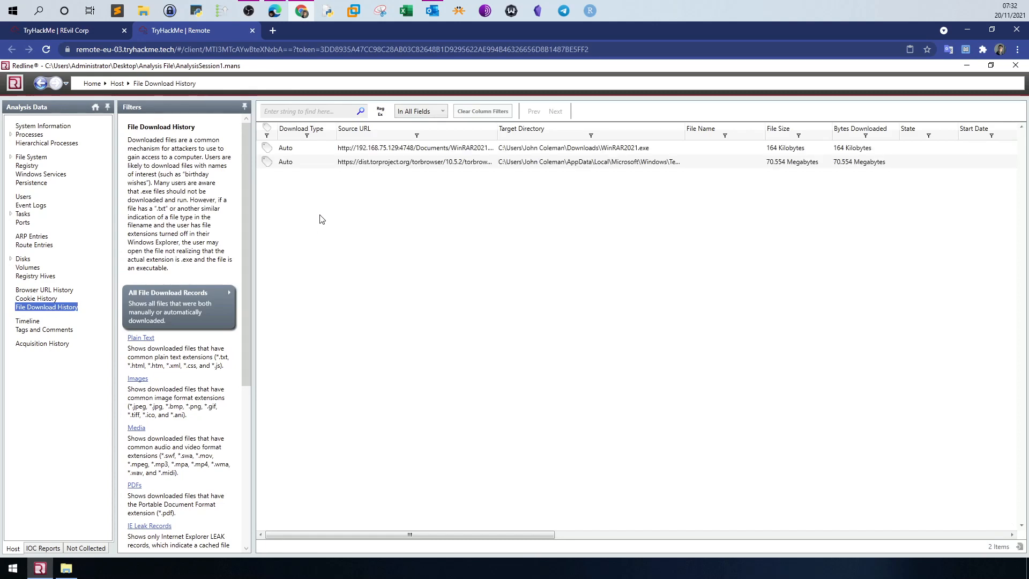
# Examine the two download records' source URLs and target directories in Redline against the room's malicious executable question.
pyautogui.click(403, 168)
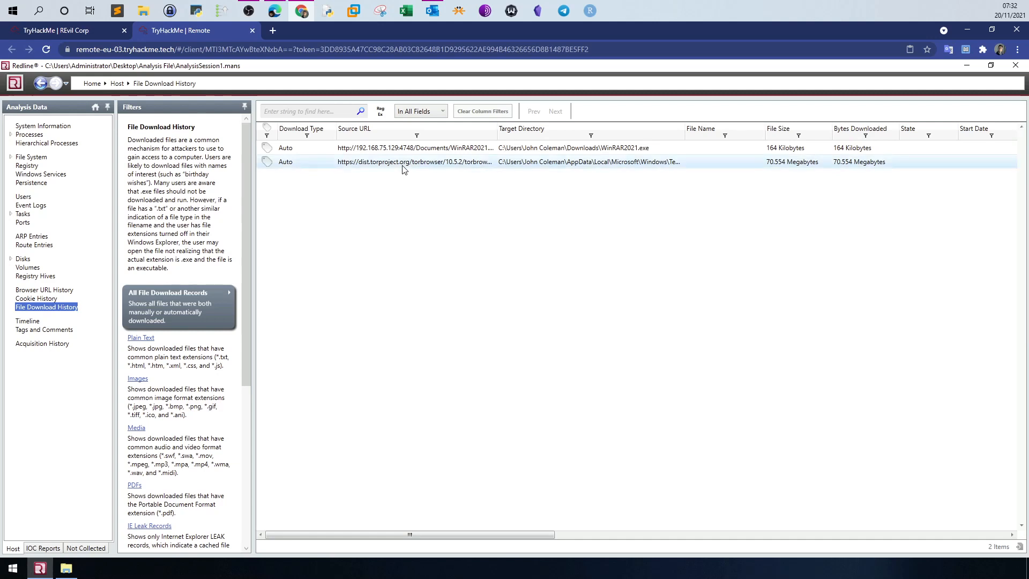
pyautogui.click(430, 154)
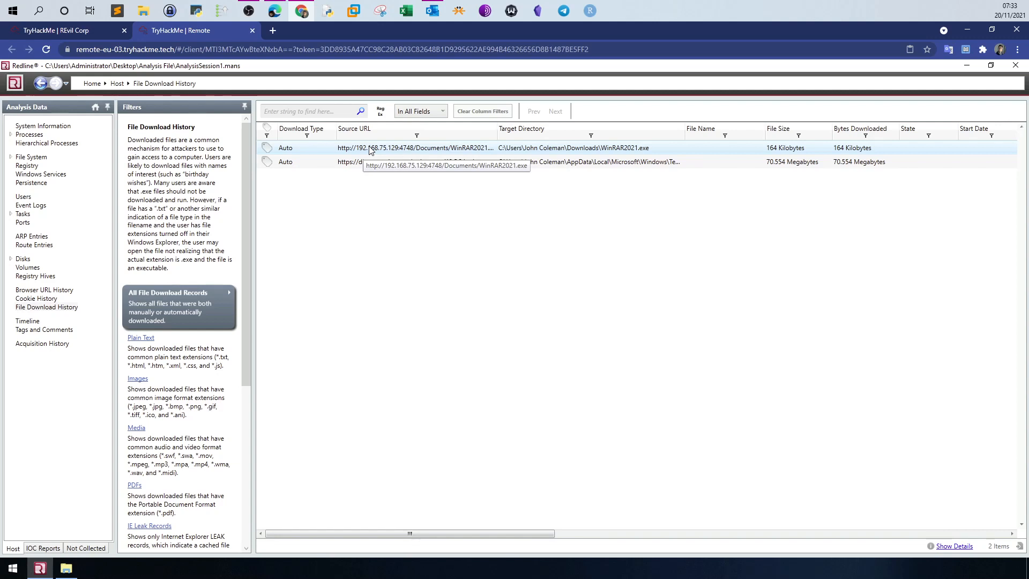
pyautogui.click(104, 36)
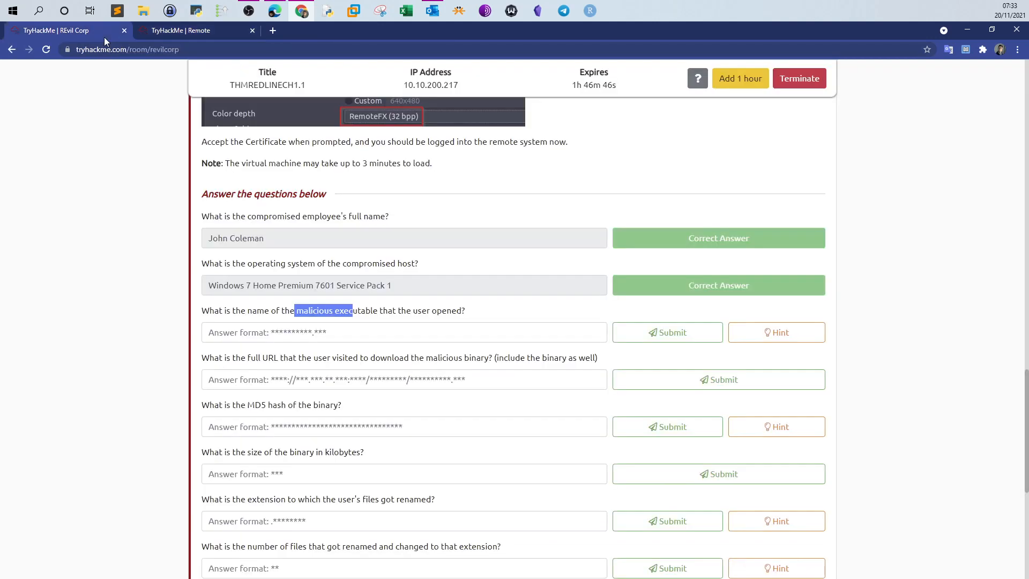
pyautogui.click(418, 292)
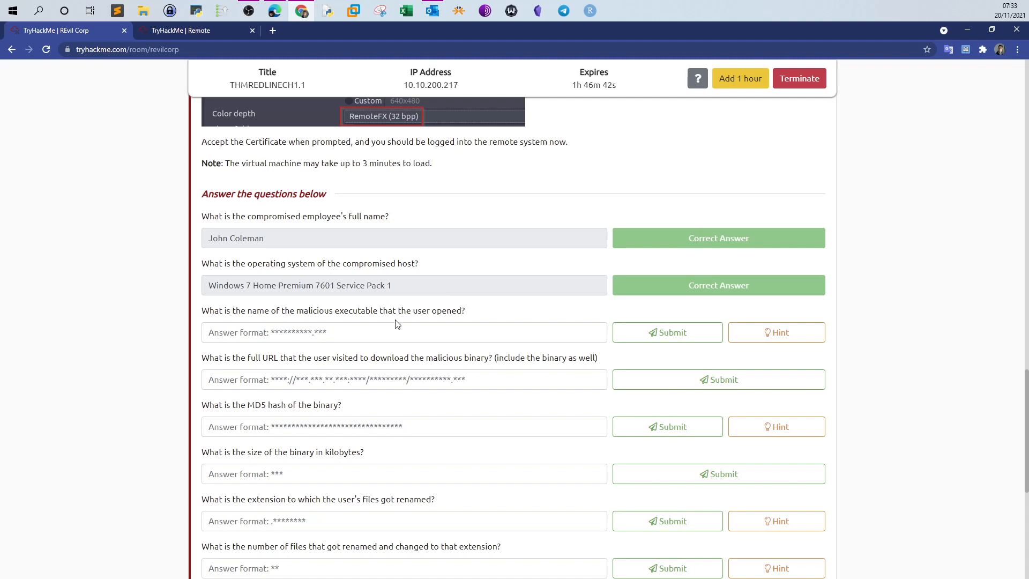
pyautogui.click(197, 35)
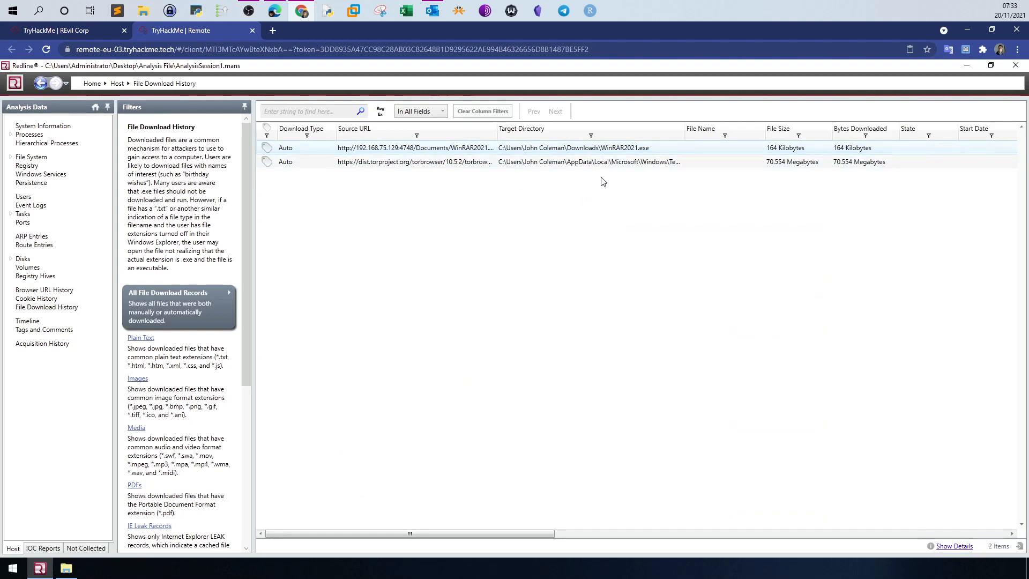
# Submit "WinRar2021.exe" as the name of the malicious executable in the REvil Corp room.
pyautogui.click(97, 32)
pyautogui.click(318, 328)
pyautogui.write('WinRar2021.w')
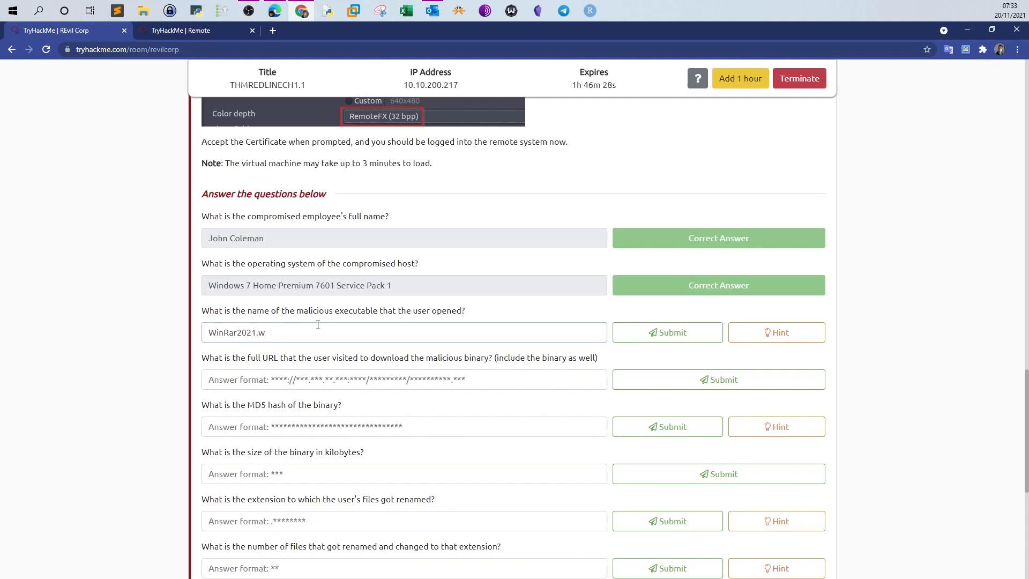
pyautogui.click(658, 333)
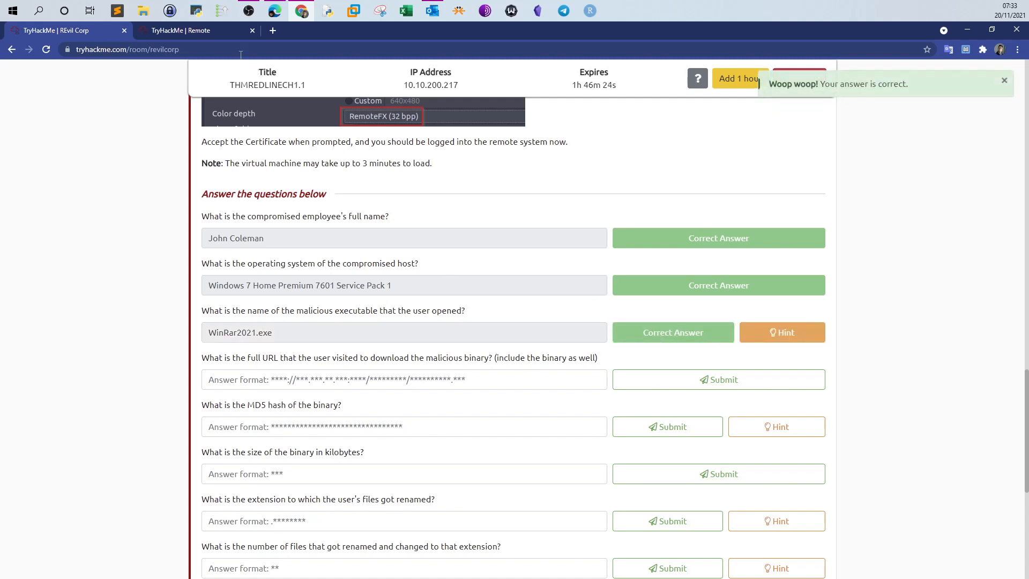
# Copy the WinRAR2021.exe download record from Redline and paste it into the room's answer field for the malicious binary's full URL.
pyautogui.click(214, 35)
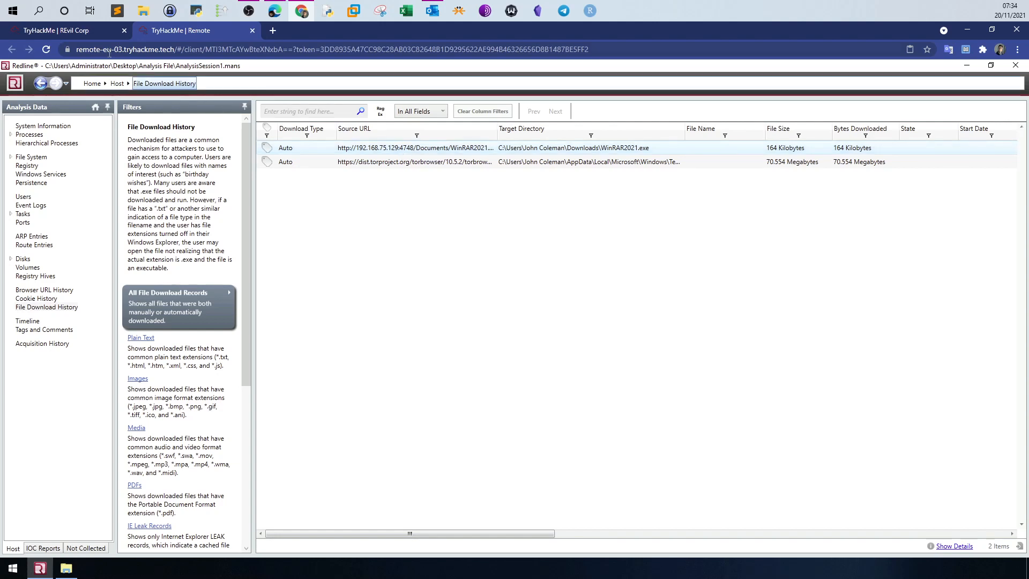
pyautogui.click(84, 33)
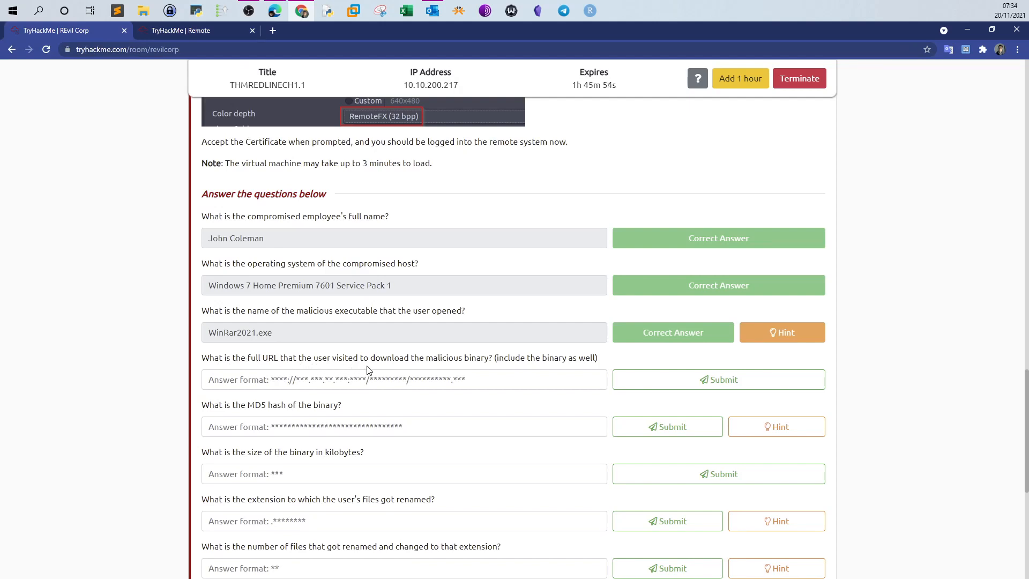
pyautogui.moveTo(597, 358); pyautogui.dragTo(250, 359)
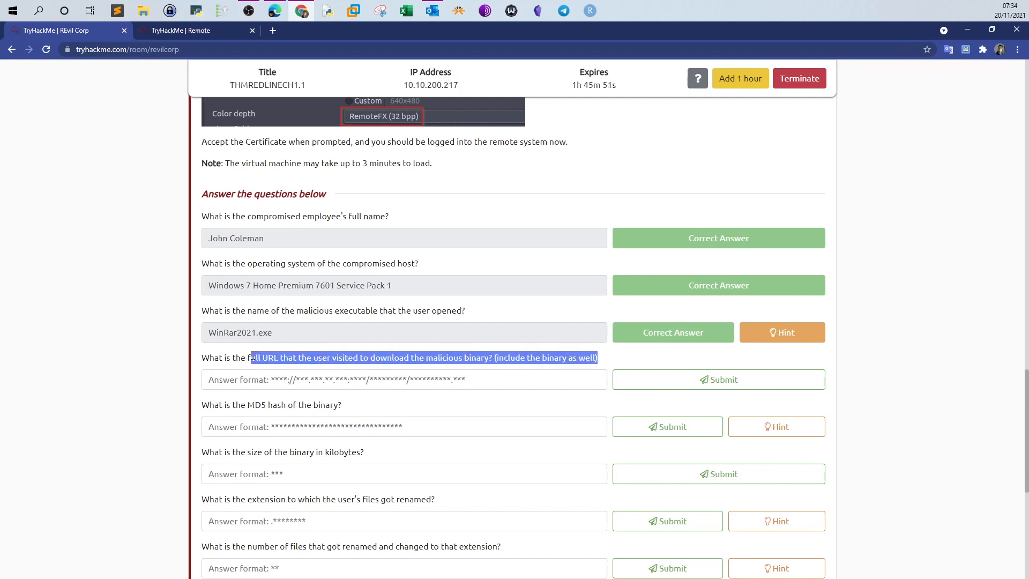
pyautogui.click(173, 33)
pyautogui.rightClick(394, 151)
pyautogui.click(417, 182)
pyautogui.click(110, 30)
pyautogui.rightClick(325, 378)
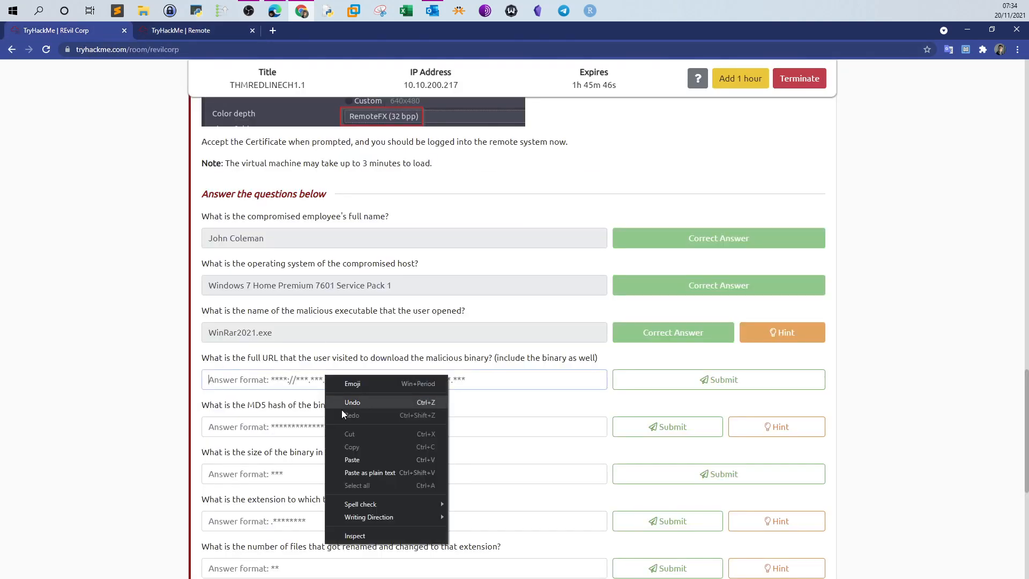
pyautogui.click(426, 460)
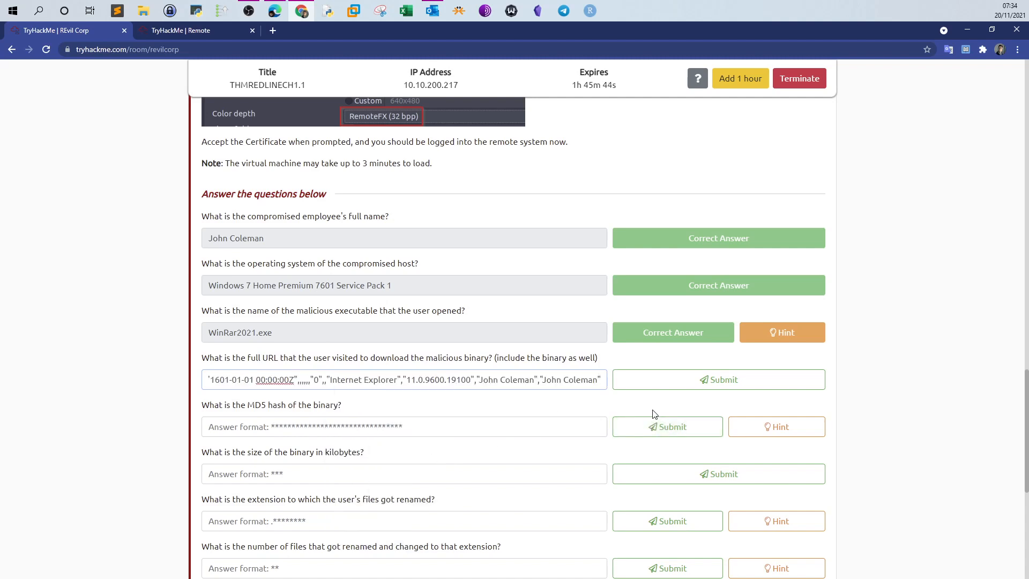
pyautogui.moveTo(408, 379); pyautogui.dragTo(63, 358)
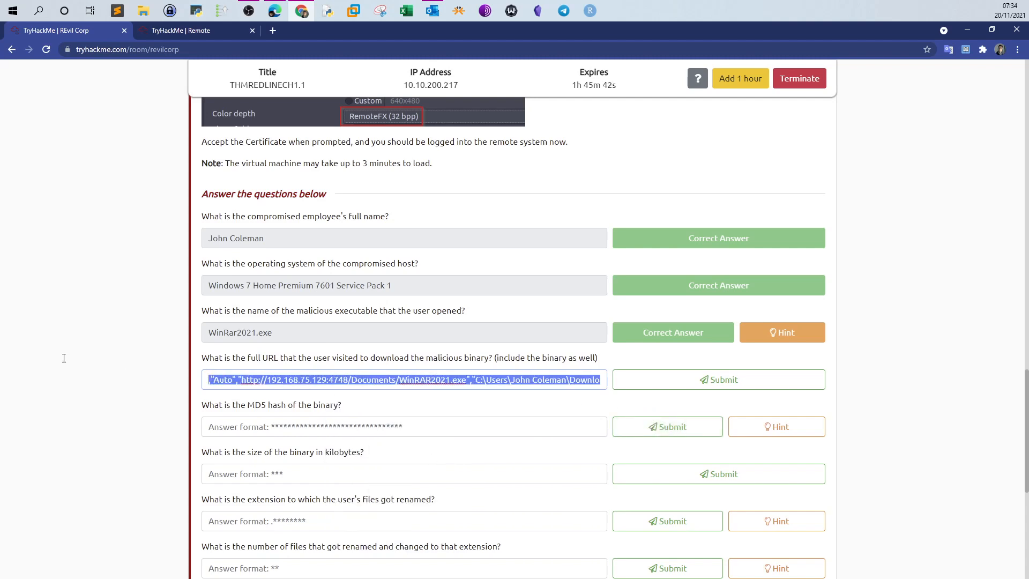
pyautogui.click(327, 385)
pyautogui.moveTo(467, 381); pyautogui.dragTo(741, 406)
pyautogui.press('BackSpace')
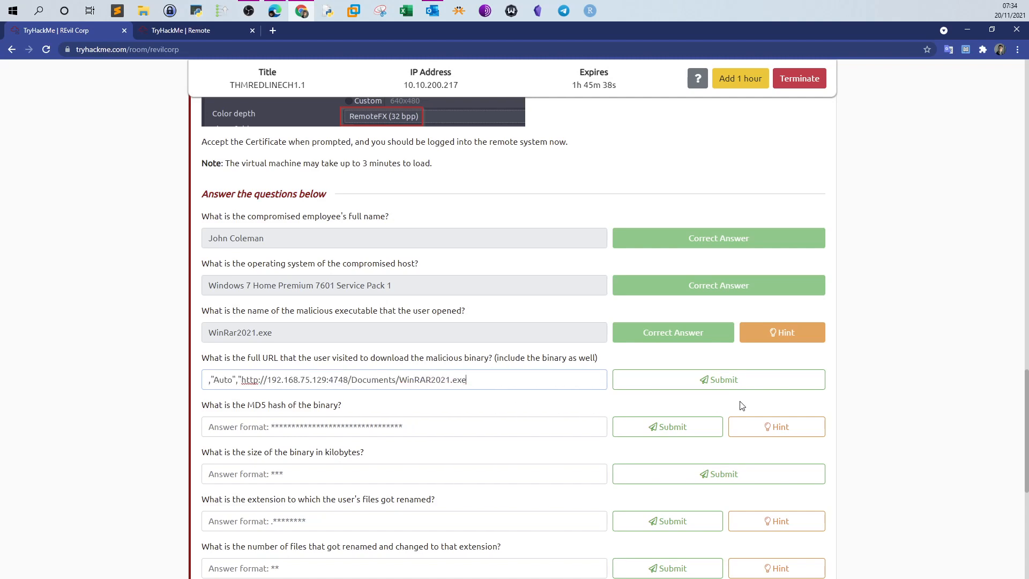
pyautogui.moveTo(244, 378); pyautogui.dragTo(162, 381)
pyautogui.press('BackSpace')
pyautogui.click(658, 383)
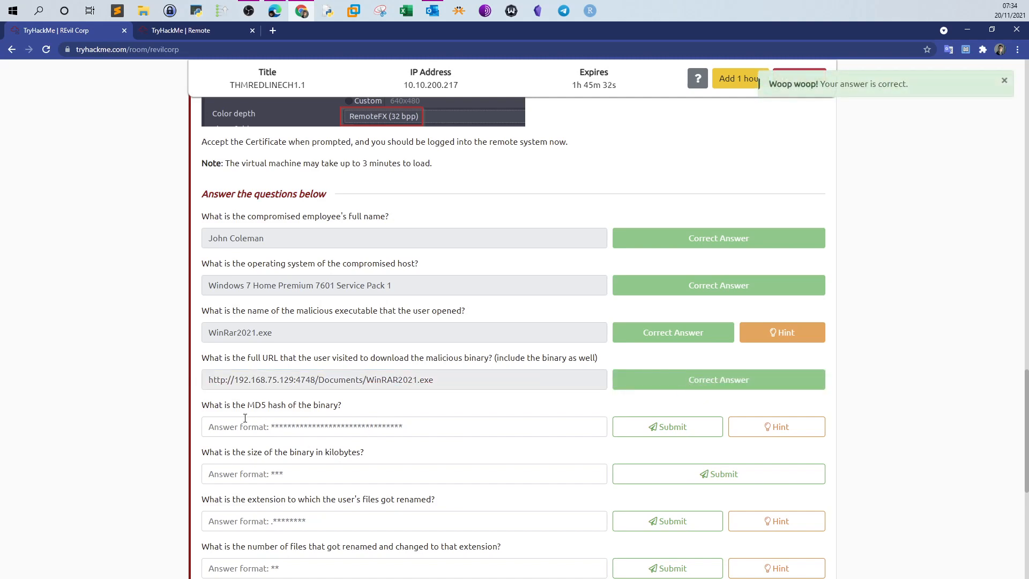
# Look for the binary's MD5 hash in the WinRAR2021.exe download record's full details, duplicates, and tags and comments in Redline.
pyautogui.click(192, 38)
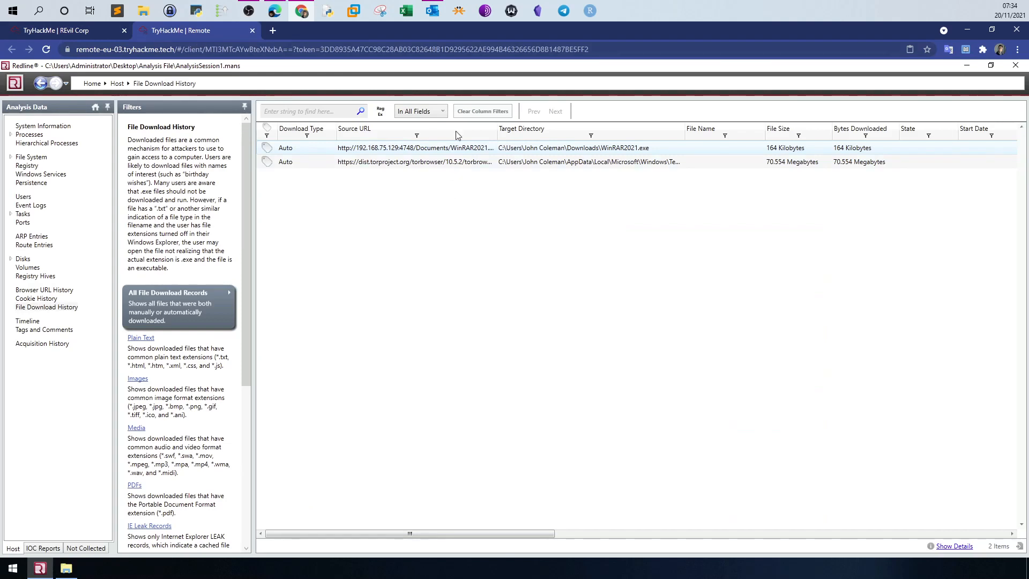
pyautogui.moveTo(521, 533); pyautogui.dragTo(390, 531)
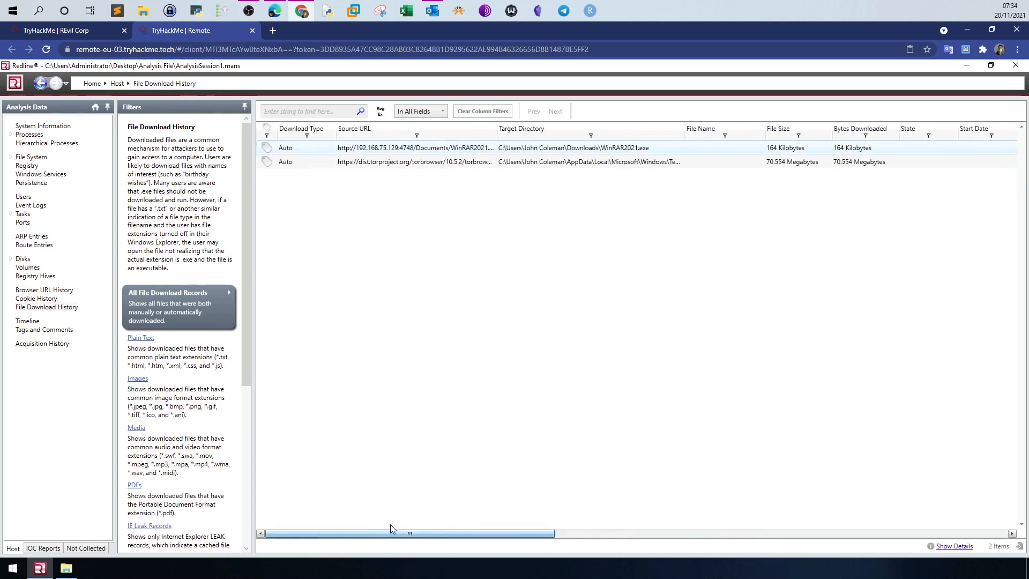
pyautogui.rightClick(425, 153)
pyautogui.click(404, 146)
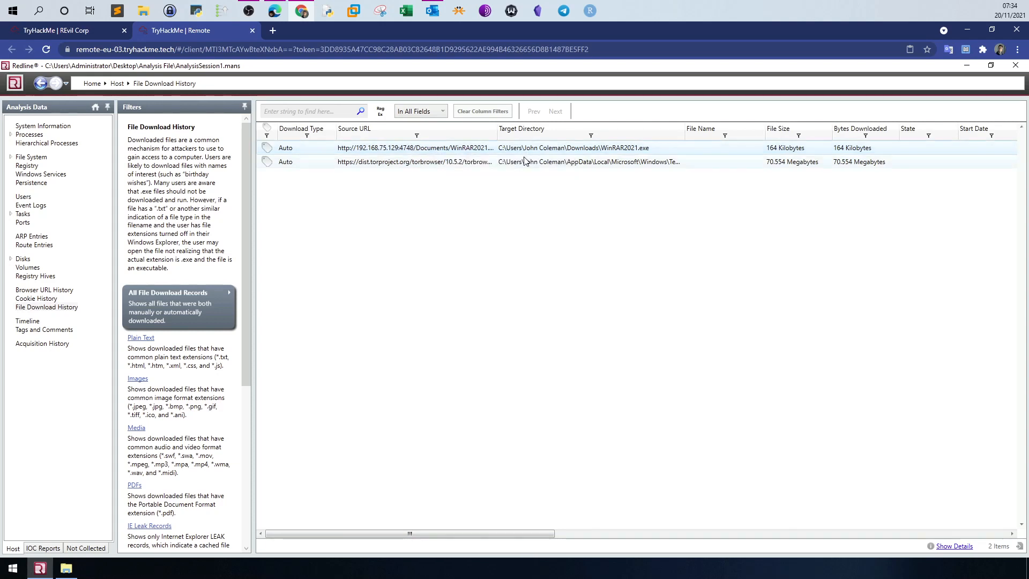
pyautogui.doubleClick(355, 153)
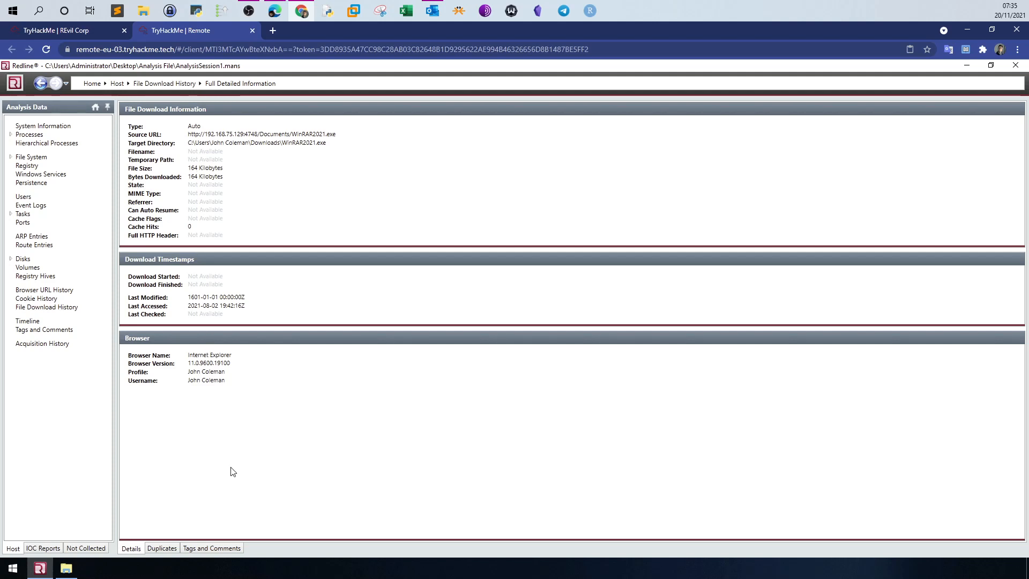
pyautogui.click(168, 550)
pyautogui.click(210, 549)
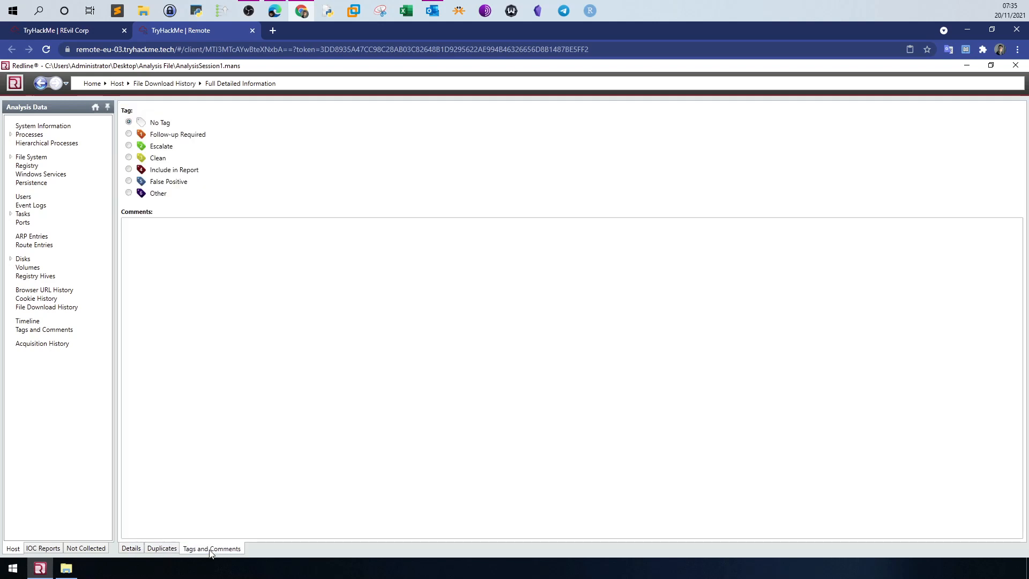
pyautogui.click(138, 551)
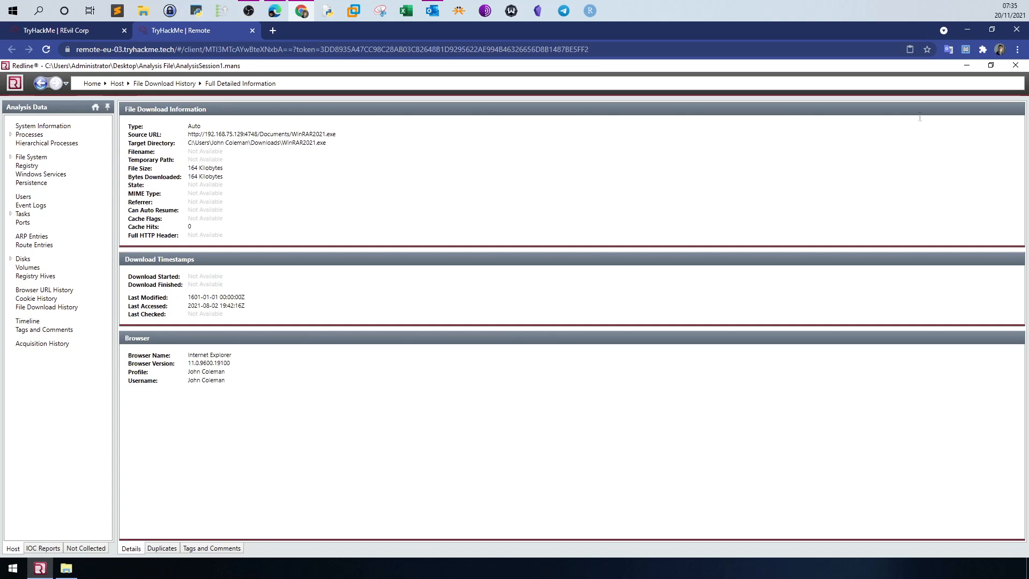
# Switch to File Explorer on the remote machine and check Documents and C:\Users for the compromised user's files.
pyautogui.click(964, 67)
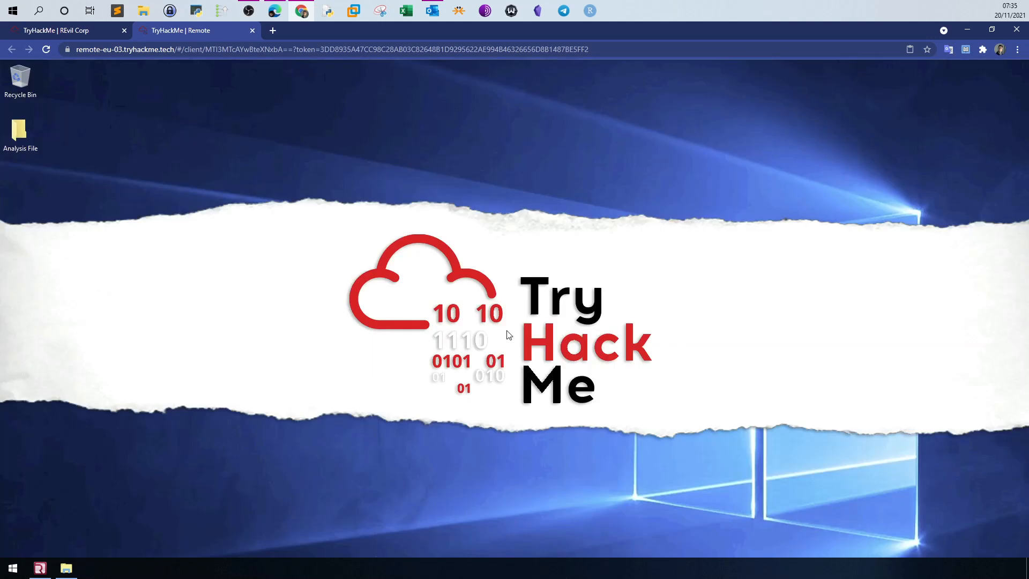
pyautogui.click(66, 568)
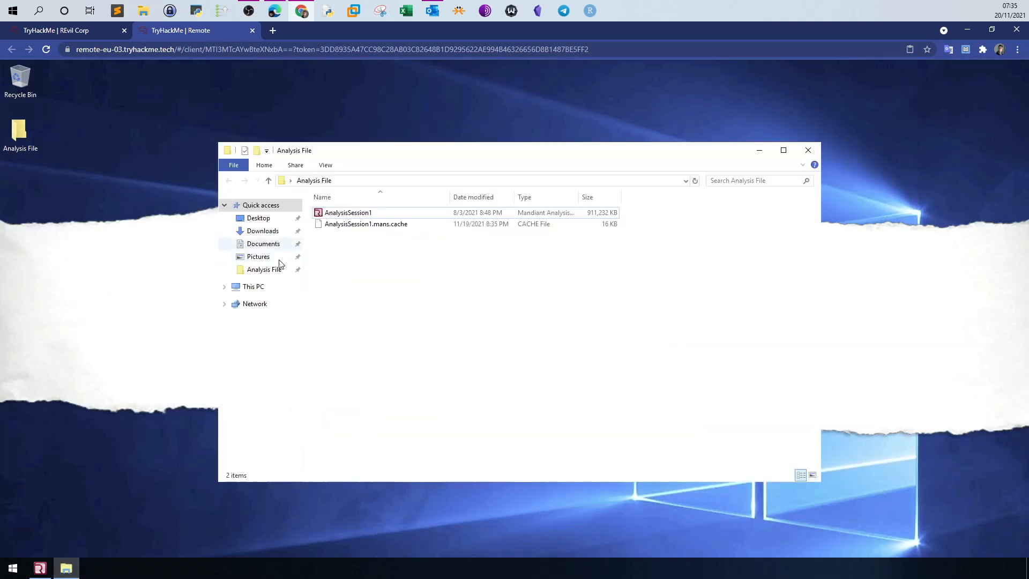
pyautogui.click(256, 288)
pyautogui.click(263, 245)
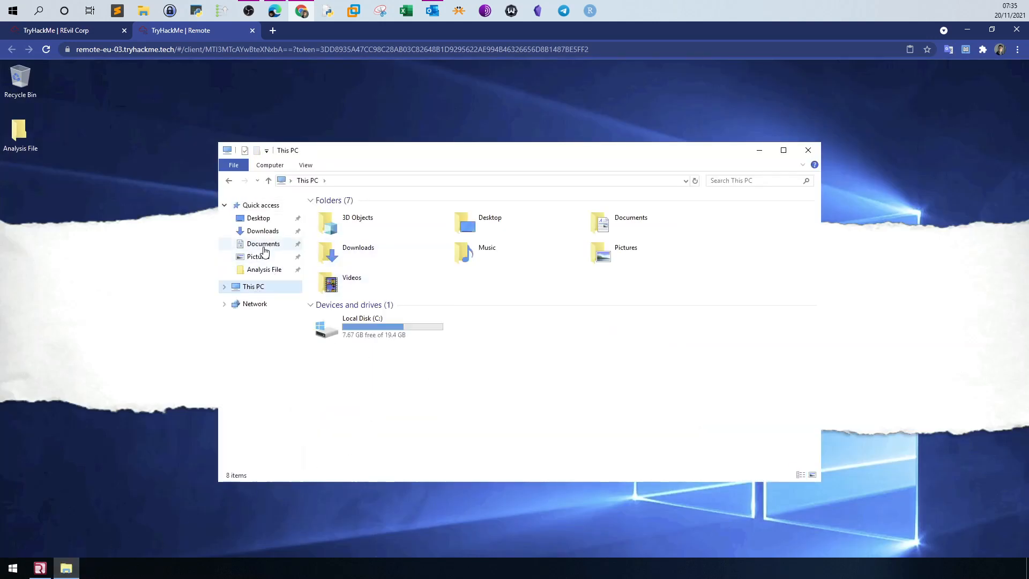
pyautogui.rightClick(399, 278)
pyautogui.click(441, 322)
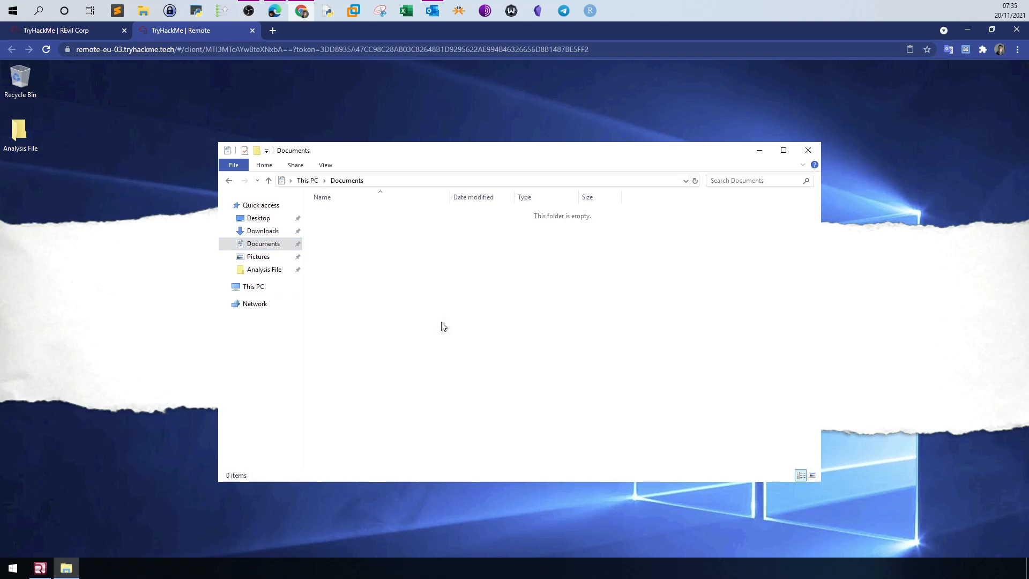
pyautogui.click(263, 288)
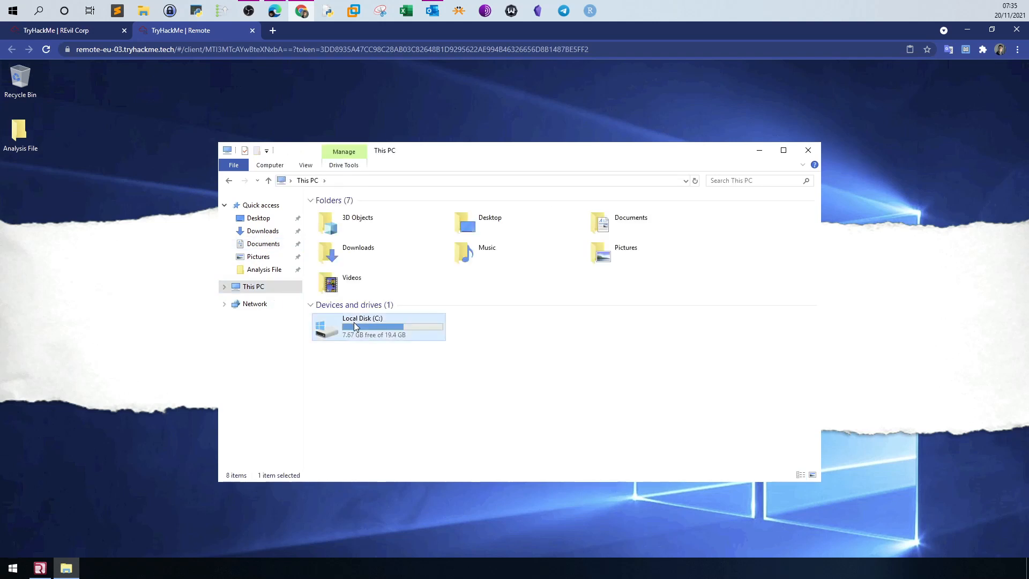
pyautogui.doubleClick(350, 320)
pyautogui.doubleClick(343, 248)
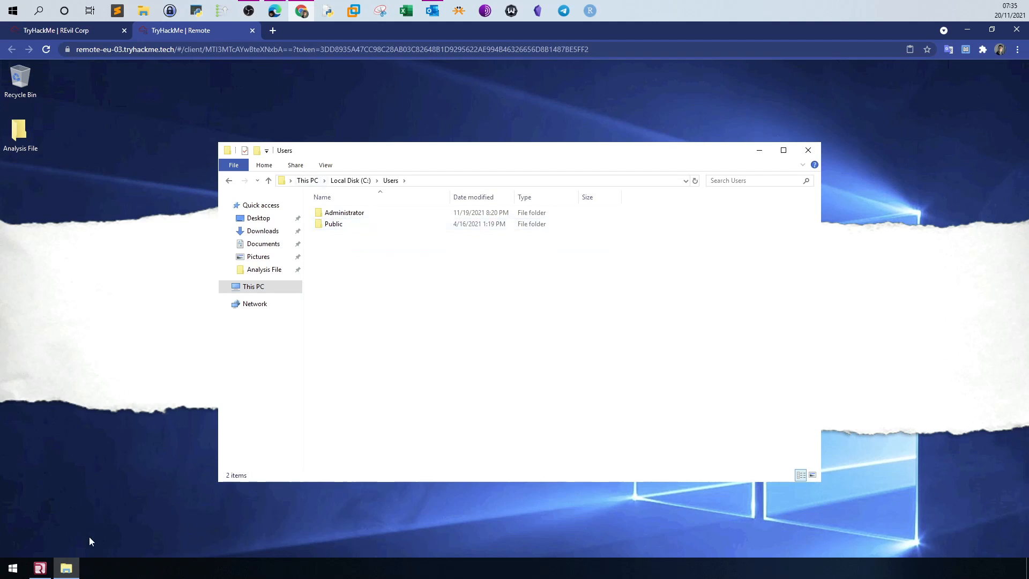
# Return to Redline's File Download History and check all of its columns for an MD5 hash.
pyautogui.click(40, 568)
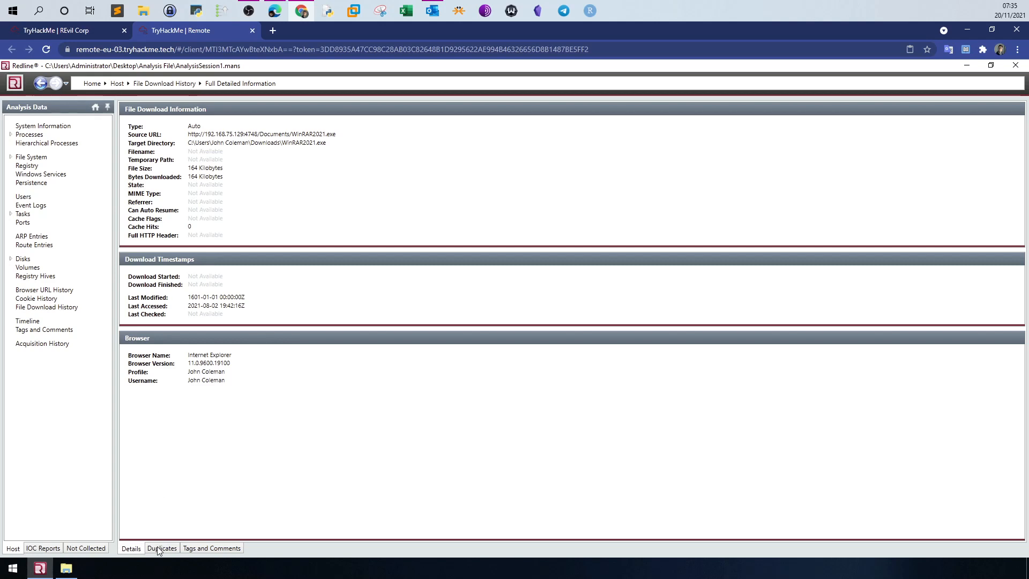
pyautogui.click(52, 307)
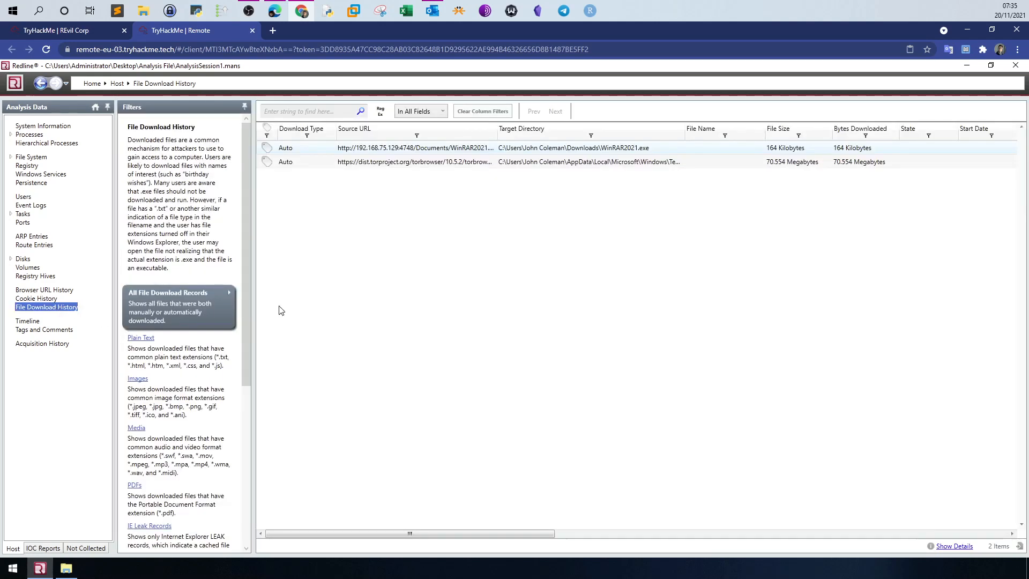
pyautogui.moveTo(425, 533); pyautogui.dragTo(879, 528)
pyautogui.moveTo(611, 536); pyautogui.dragTo(322, 528)
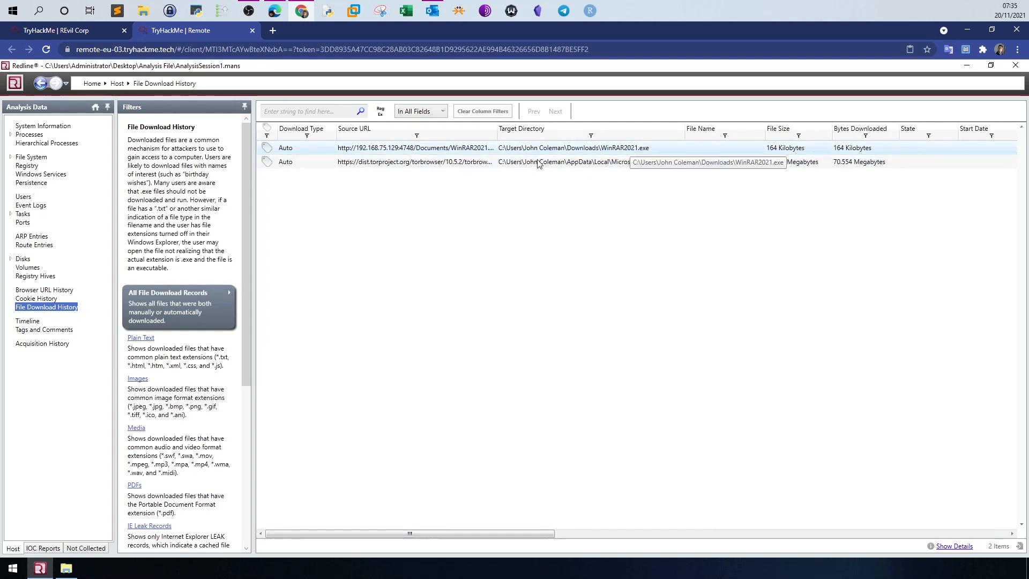
# Open Redline's File System data and filter the compromised user's folders to include Documents and exclude Desktop and Downloads.
pyautogui.click(11, 259)
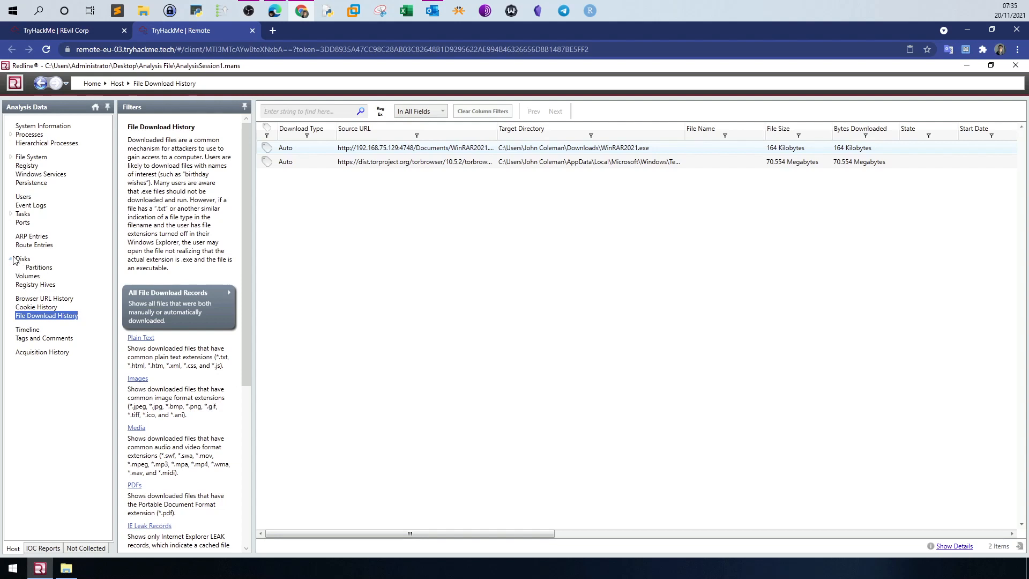
pyautogui.click(12, 157)
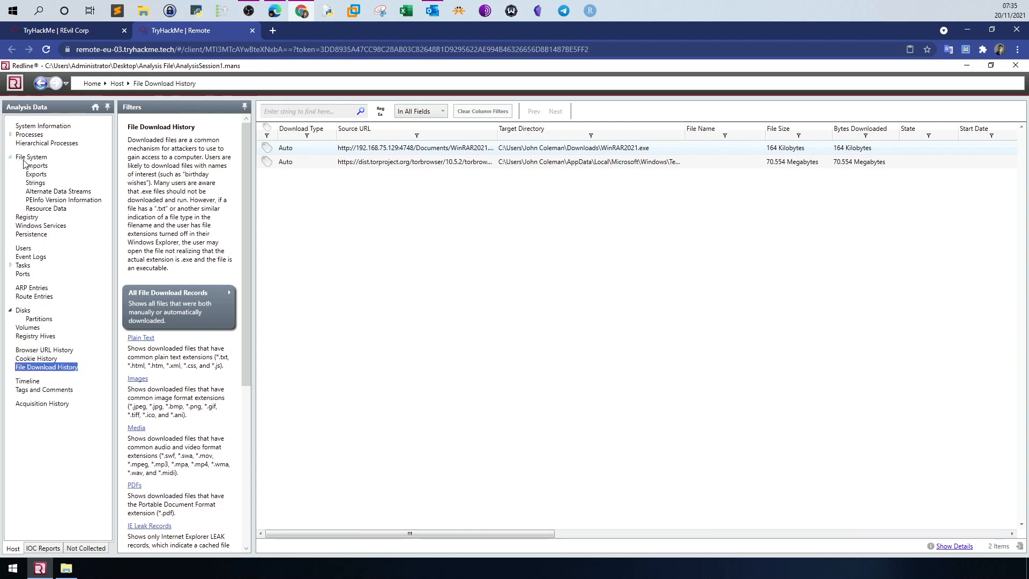
pyautogui.click(31, 157)
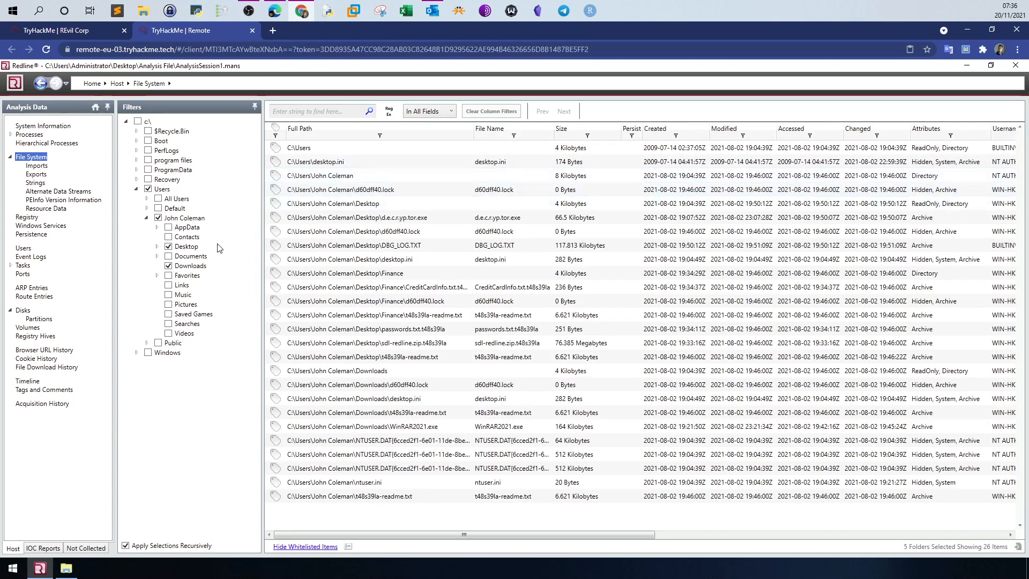
pyautogui.click(169, 248)
pyautogui.click(169, 266)
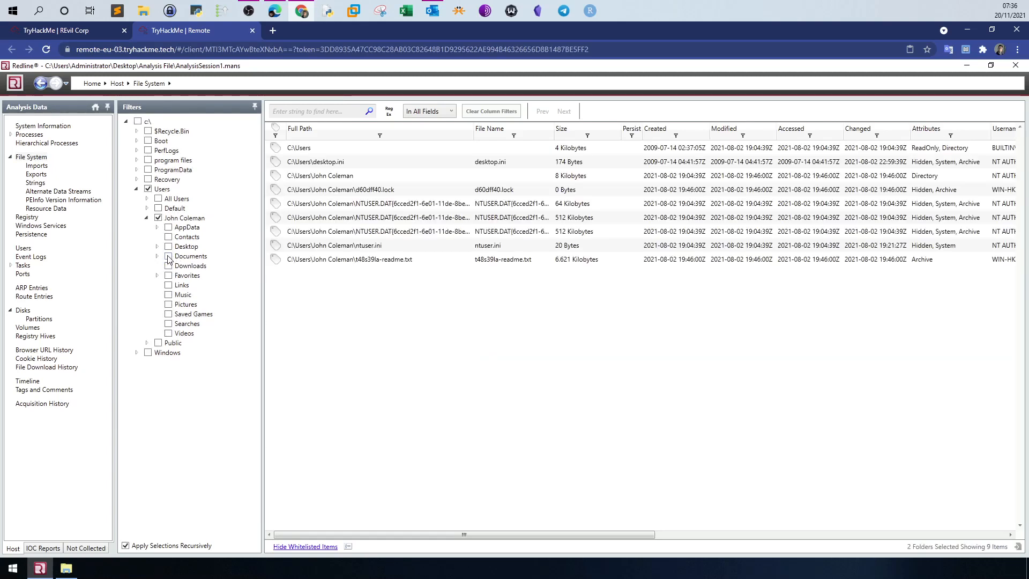
pyautogui.click(168, 257)
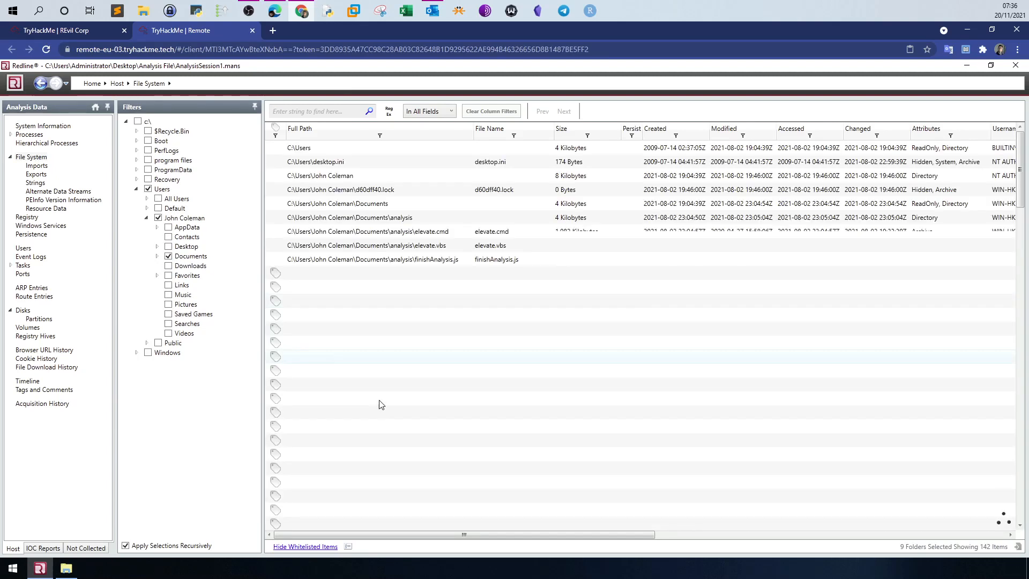
# Search the compromised user's Documents file list for "win" and then "winrar" across all fields.
pyautogui.click(329, 108)
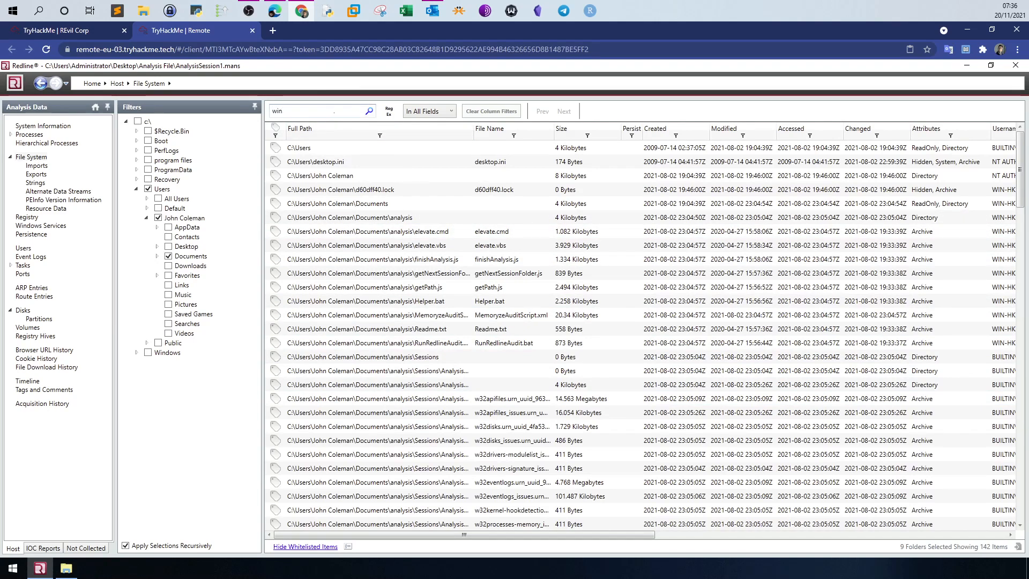
pyautogui.click(370, 111)
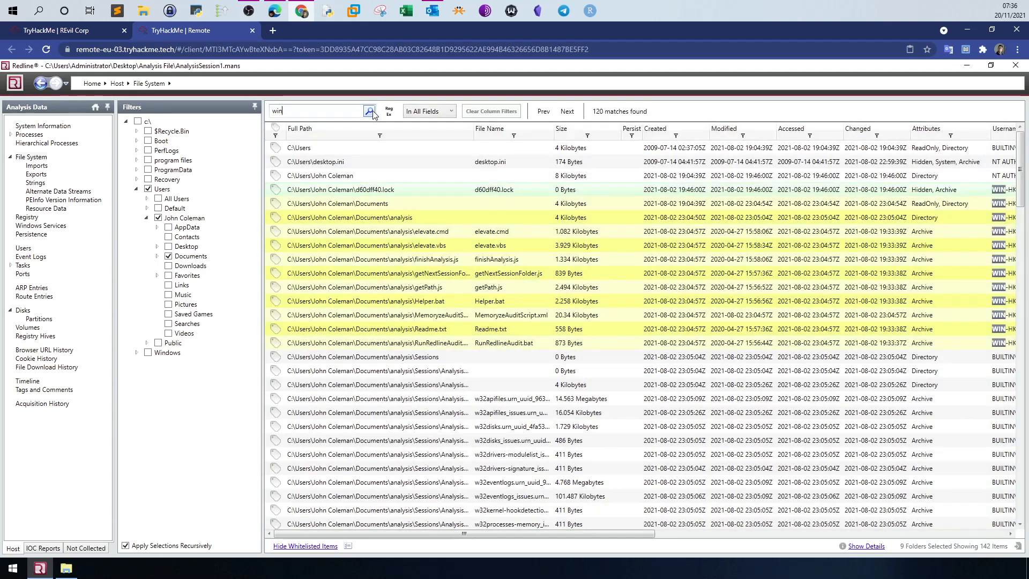
pyautogui.write('rar')
pyautogui.click(368, 111)
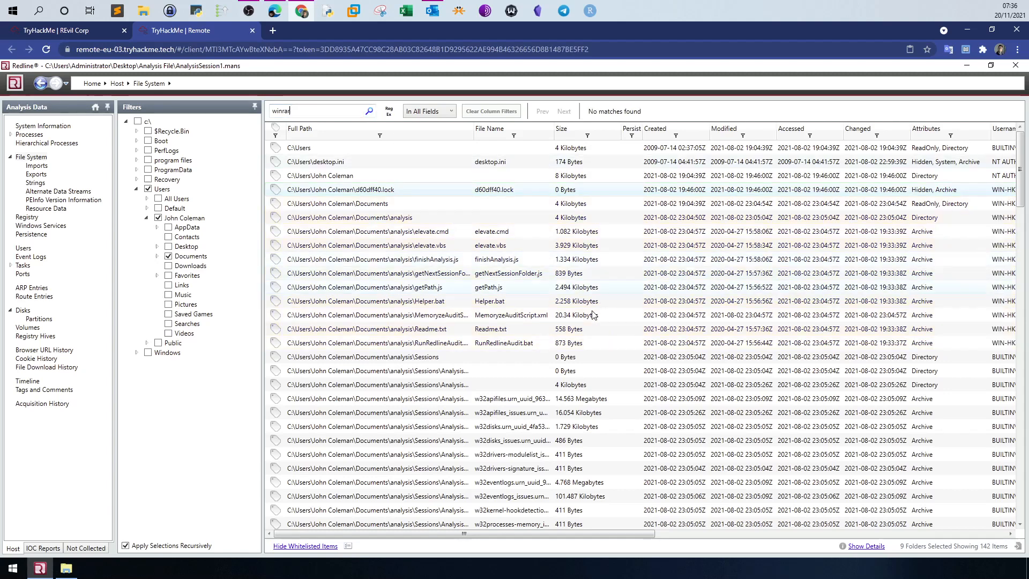
pyautogui.scroll(-2, 593, 315)
pyautogui.scroll(2, 594, 315)
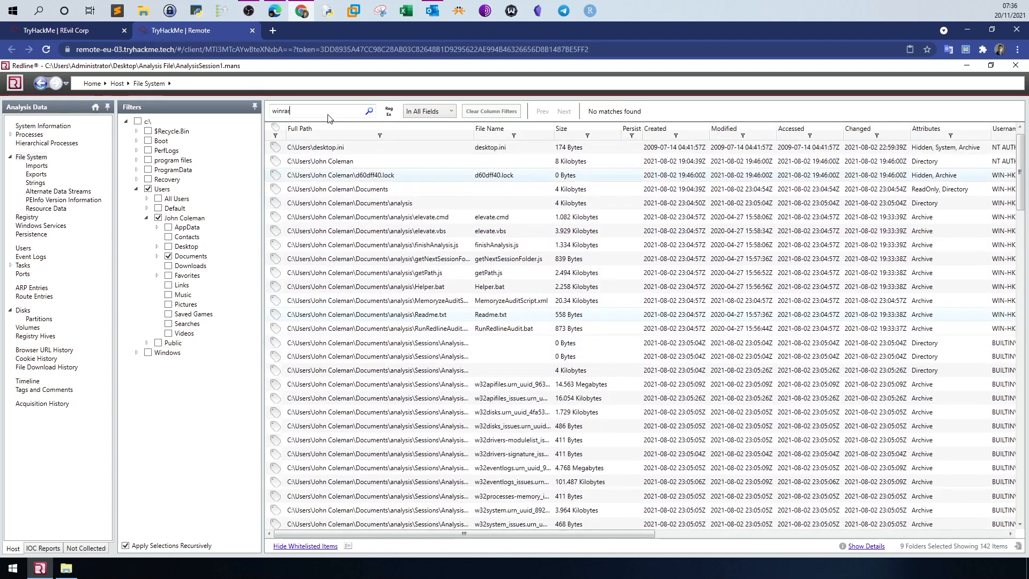
# Change the search text to "winrar2021" and look through the Documents file list for the binary.
pyautogui.write('2021')
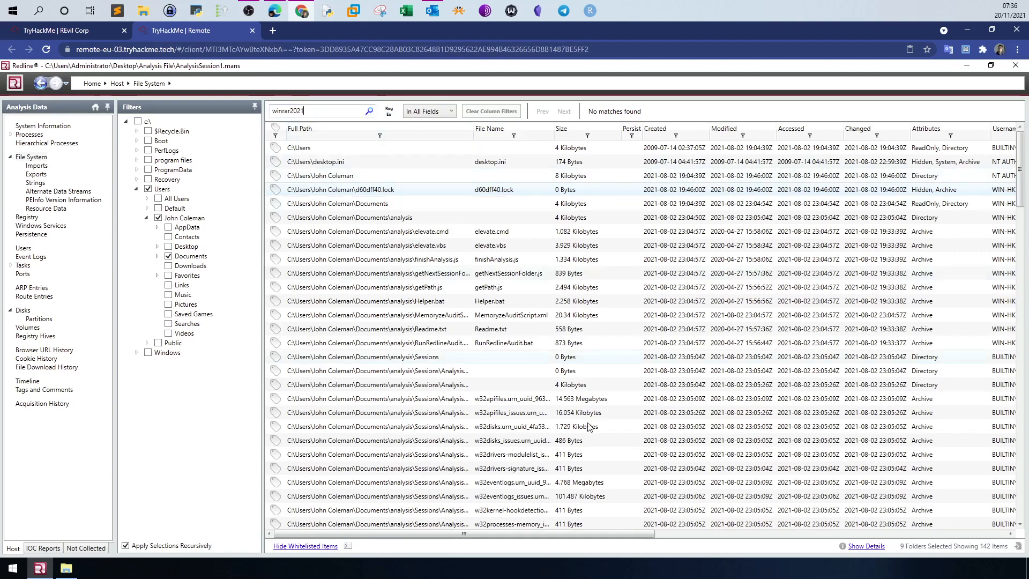
pyautogui.moveTo(623, 536); pyautogui.dragTo(527, 526)
pyautogui.scroll(-8, 487, 268)
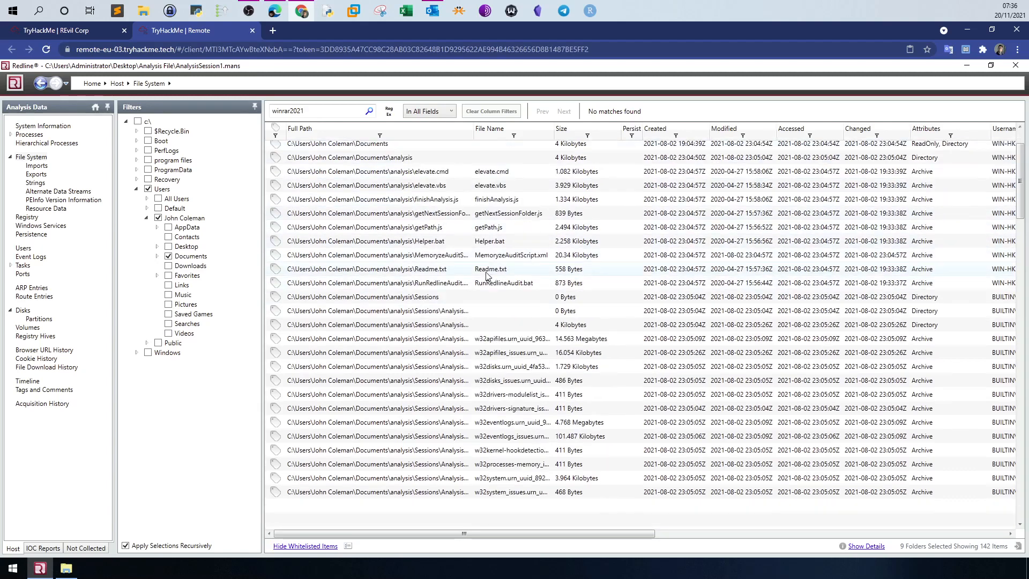
pyautogui.scroll(3, 332, 109)
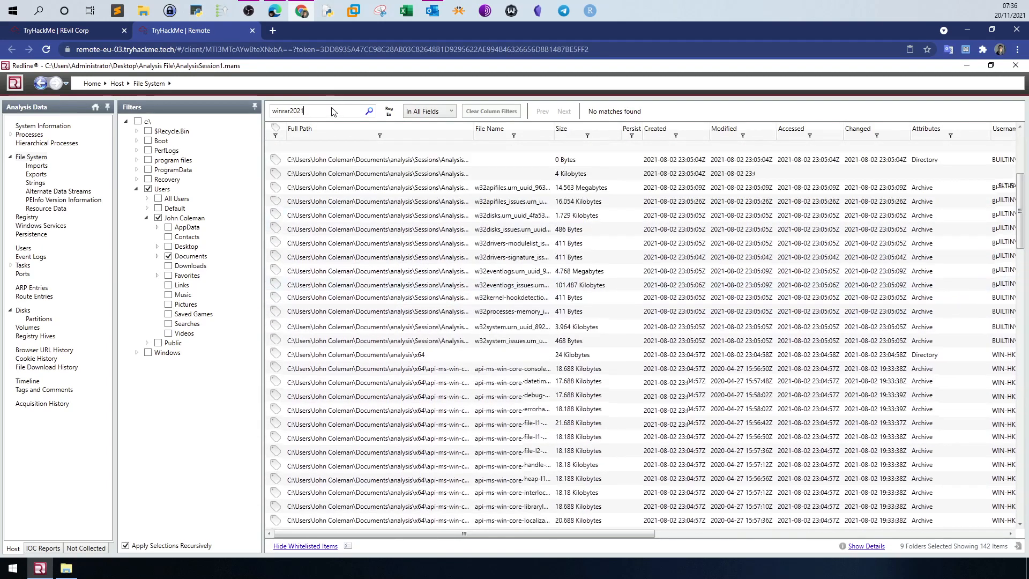
# Copy the executable name WinRar2021.exe from the answered TryHackMe question and search Redline's File System list for it.
pyautogui.doubleClick(274, 109)
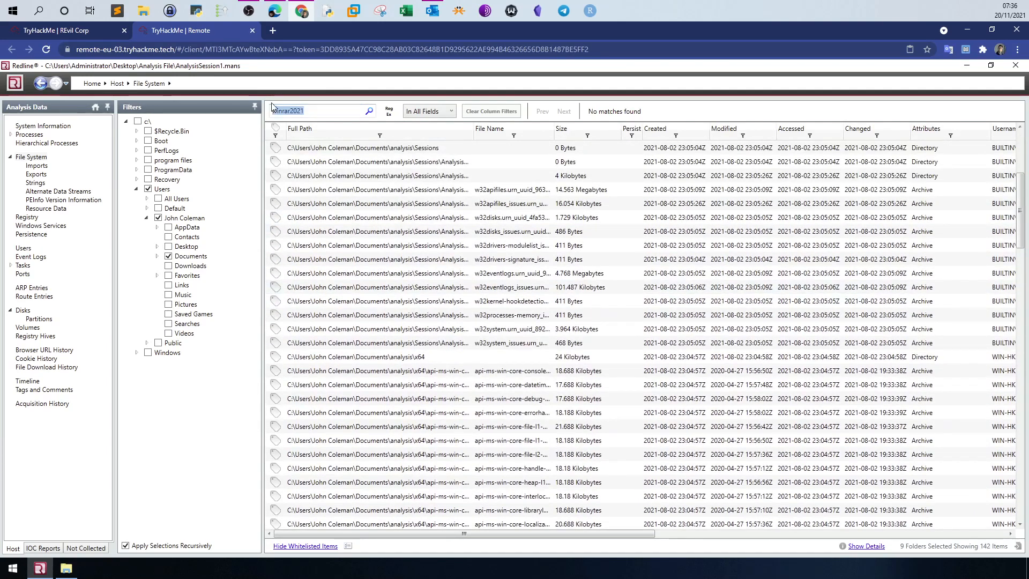
pyautogui.press('BackSpace')
pyautogui.write('WIN')
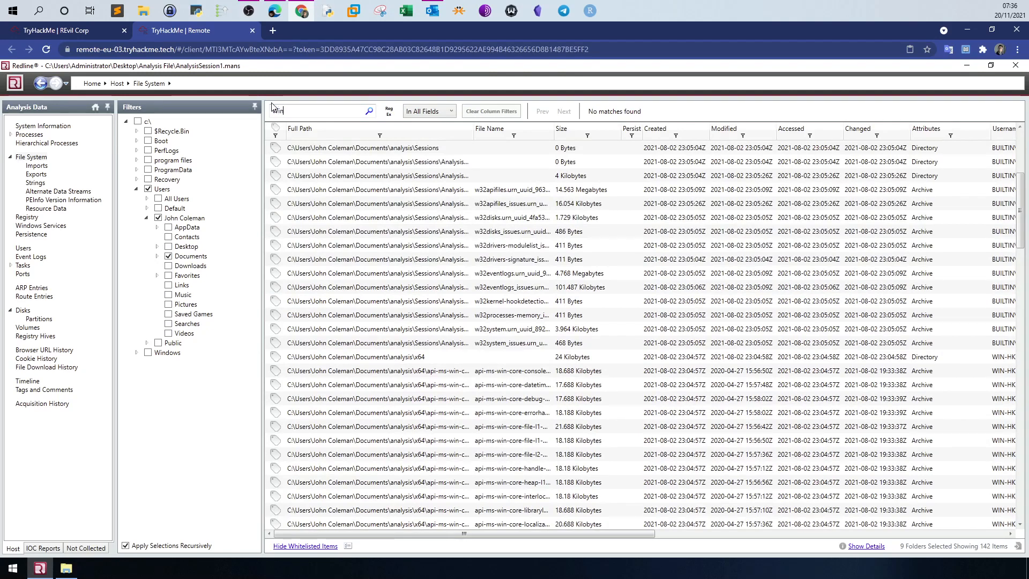
pyautogui.click(107, 34)
pyautogui.moveTo(280, 332); pyautogui.dragTo(210, 334)
pyautogui.hotkey('ctrl', 'c')
pyautogui.click(211, 33)
pyautogui.hotkey('ctrl', 'a')
pyautogui.hotkey('ctrl', 'v')
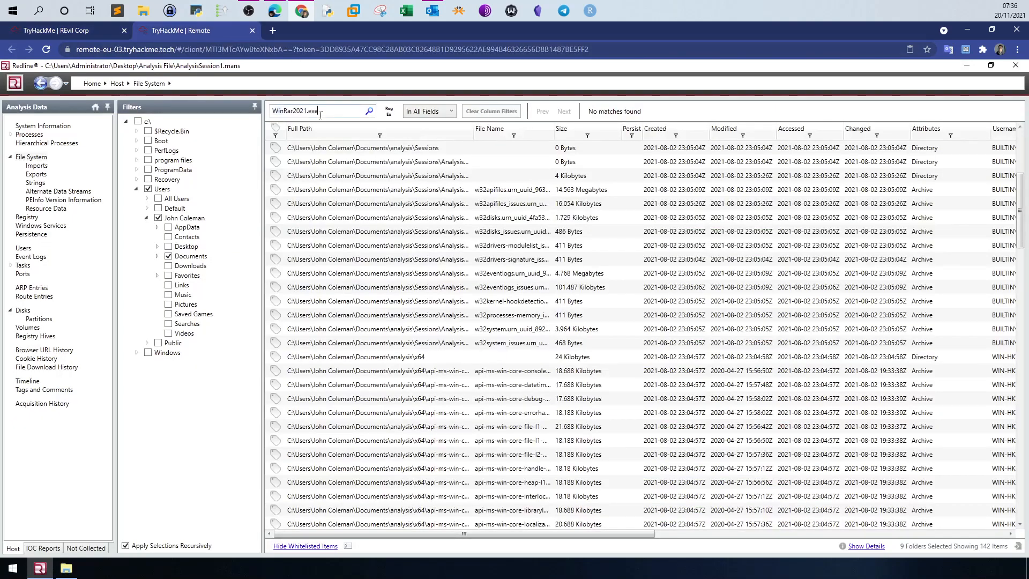
pyautogui.click(369, 111)
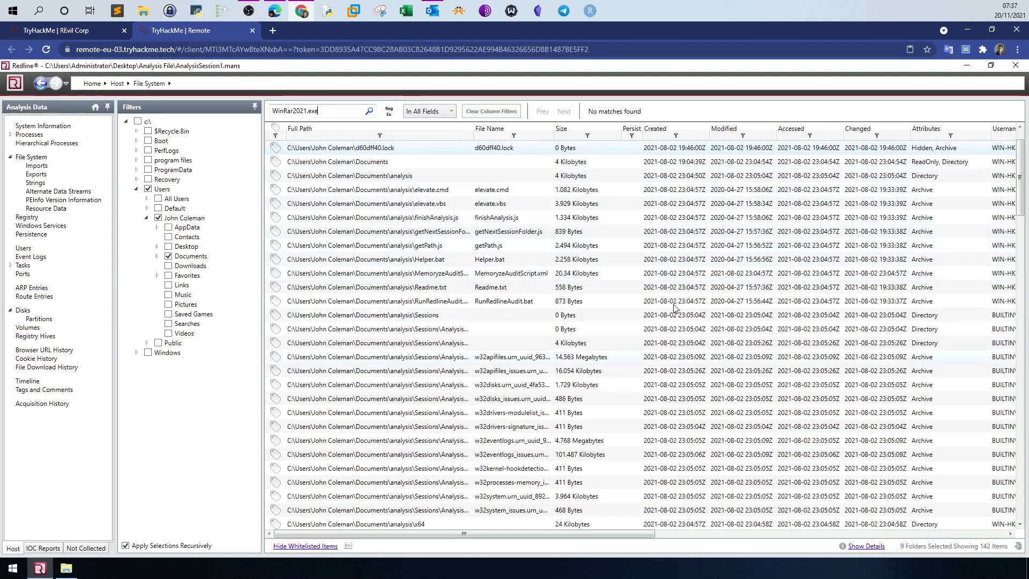
# Look through the Documents file rows and the MD5 column for the malicious binary.
pyautogui.scroll(-6, 541, 313)
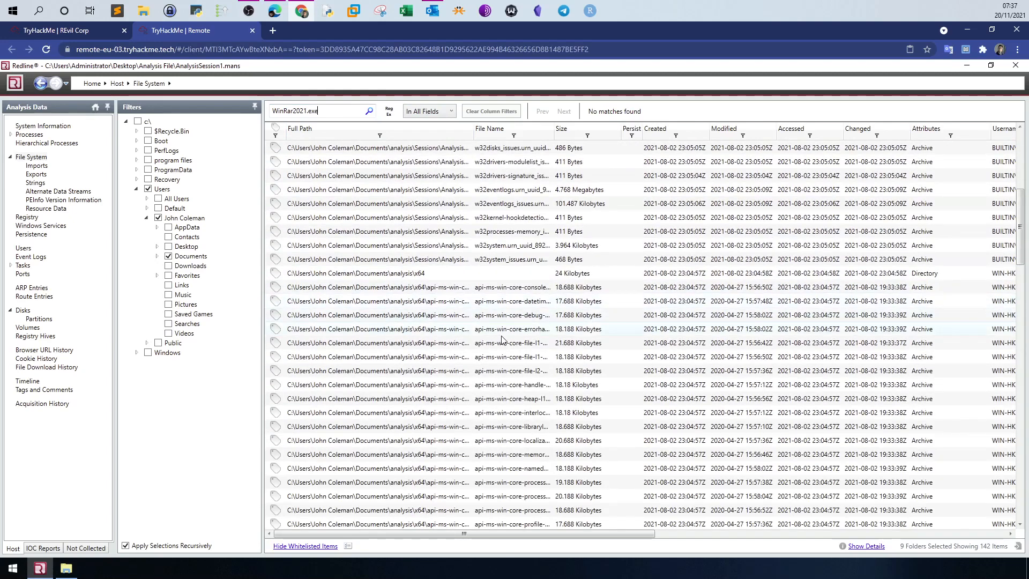
pyautogui.scroll(-9, 542, 314)
pyautogui.moveTo(1018, 305); pyautogui.dragTo(1008, 155)
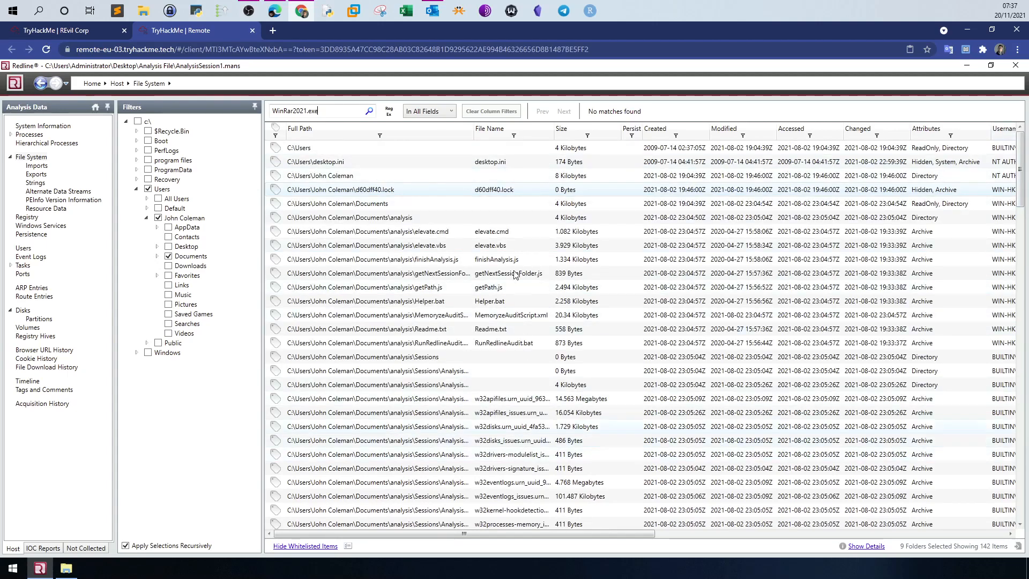
pyautogui.moveTo(636, 534); pyautogui.dragTo(808, 541)
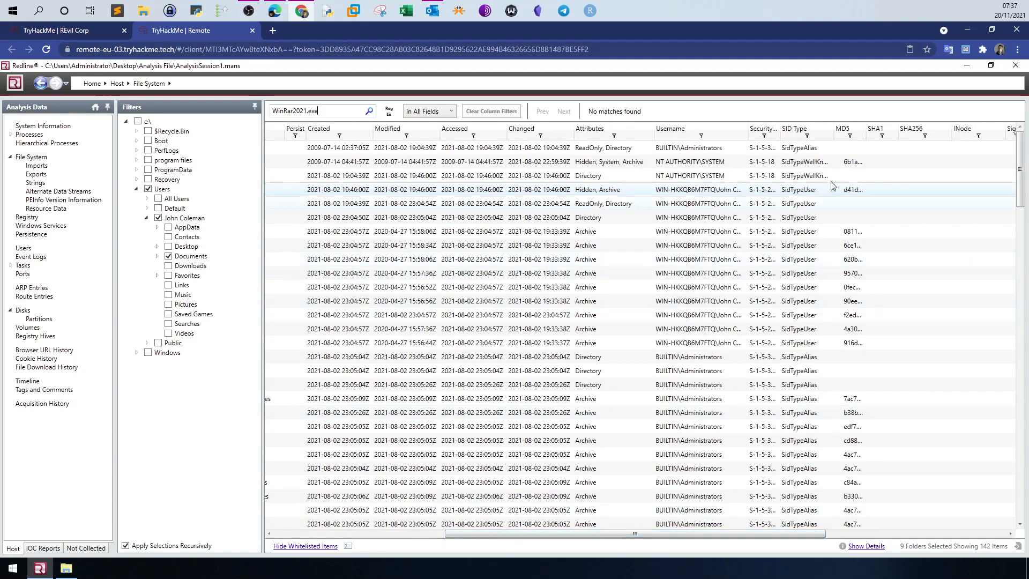
pyautogui.moveTo(539, 534); pyautogui.dragTo(215, 455)
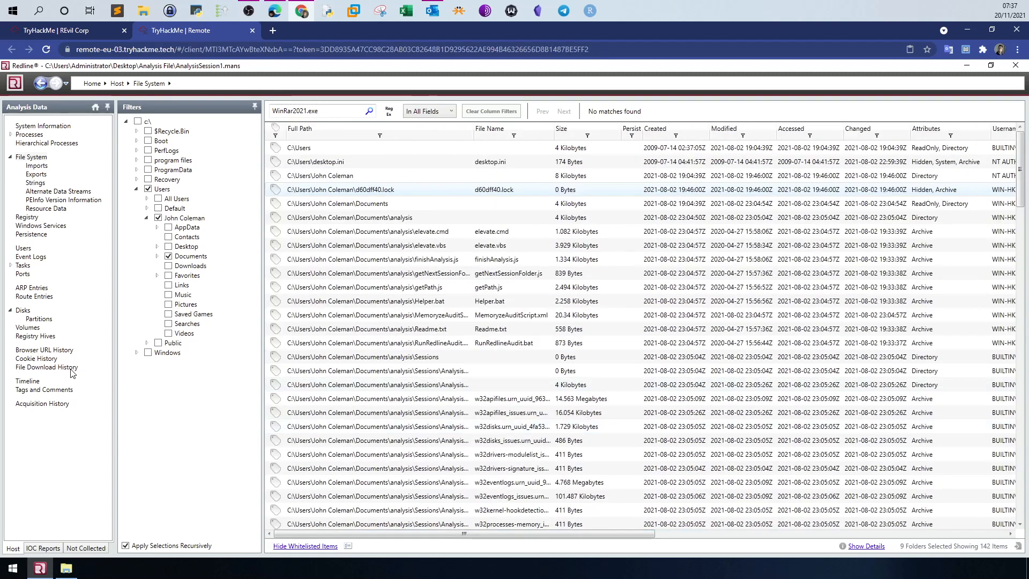
# Check the target directory of the WinRAR2021.exe download in the File Download History.
pyautogui.click(70, 367)
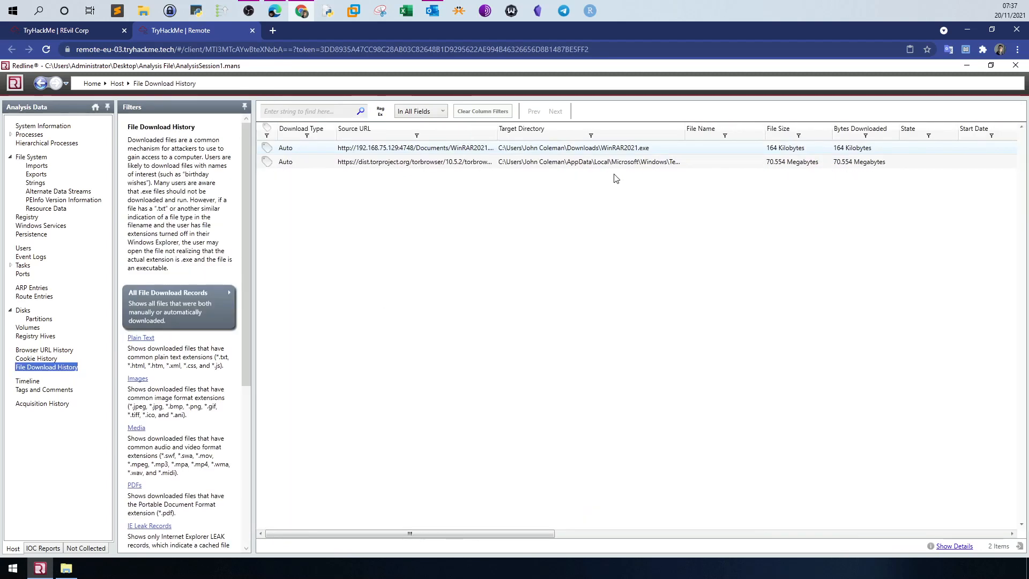
pyautogui.rightClick(635, 149)
pyautogui.click(573, 146)
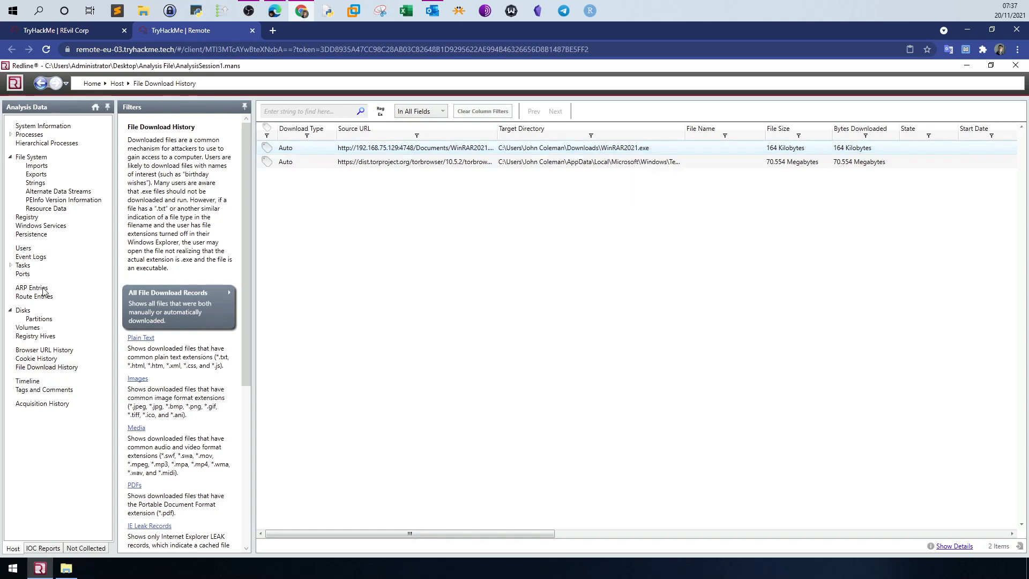
# Filter the File System data to the compromised user's Downloads folder, excluding Documents.
pyautogui.click(33, 157)
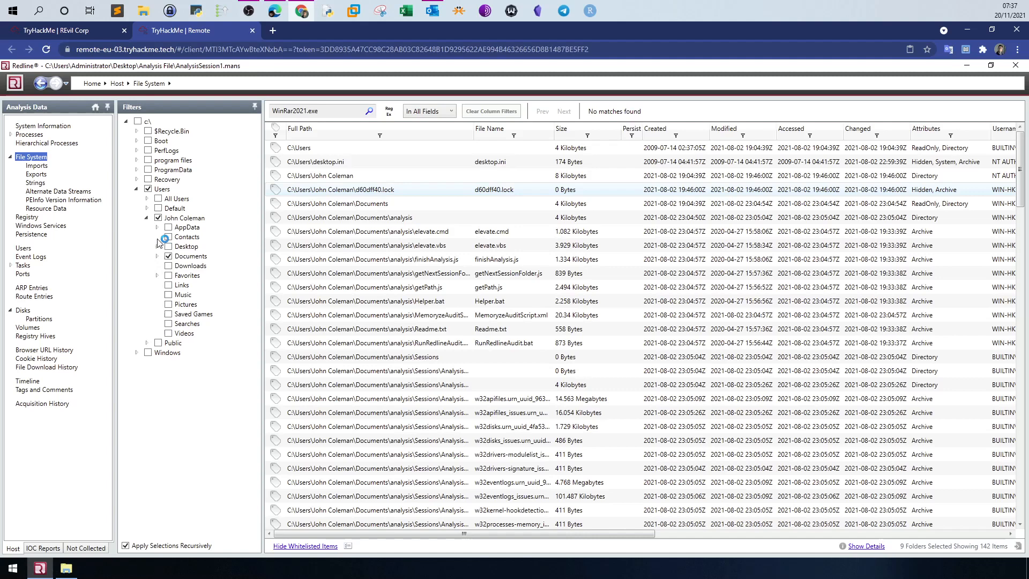
pyautogui.click(168, 256)
pyautogui.click(169, 266)
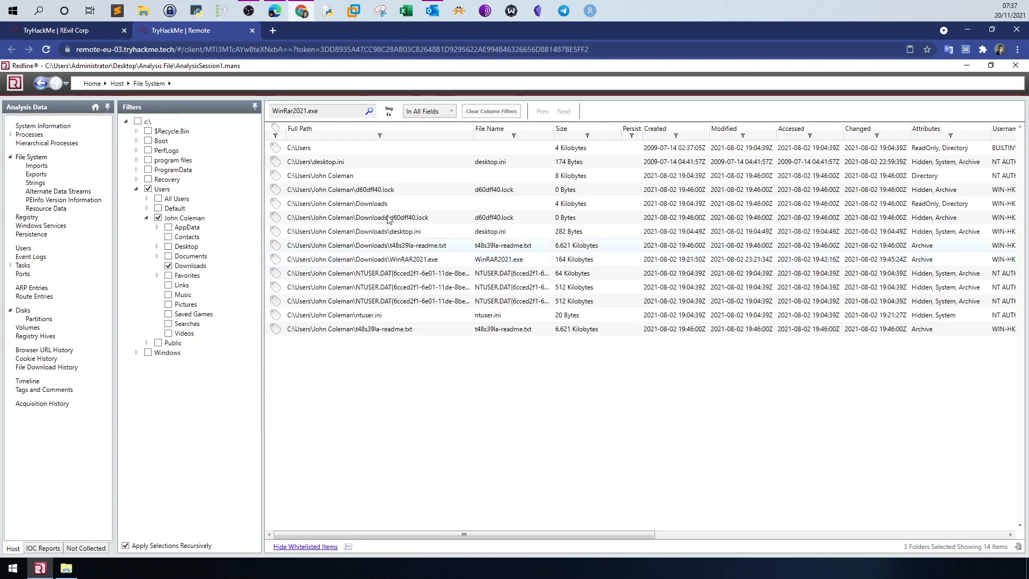
# Widen the MD5 column to show full hashes and copy the WinRAR2021.exe record.
pyautogui.click(430, 261)
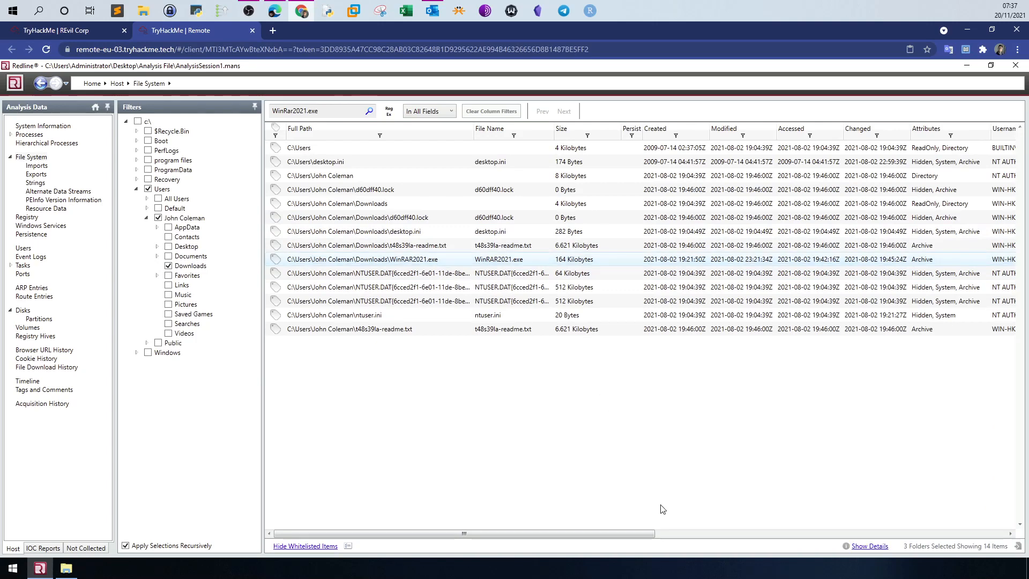
pyautogui.click(673, 533)
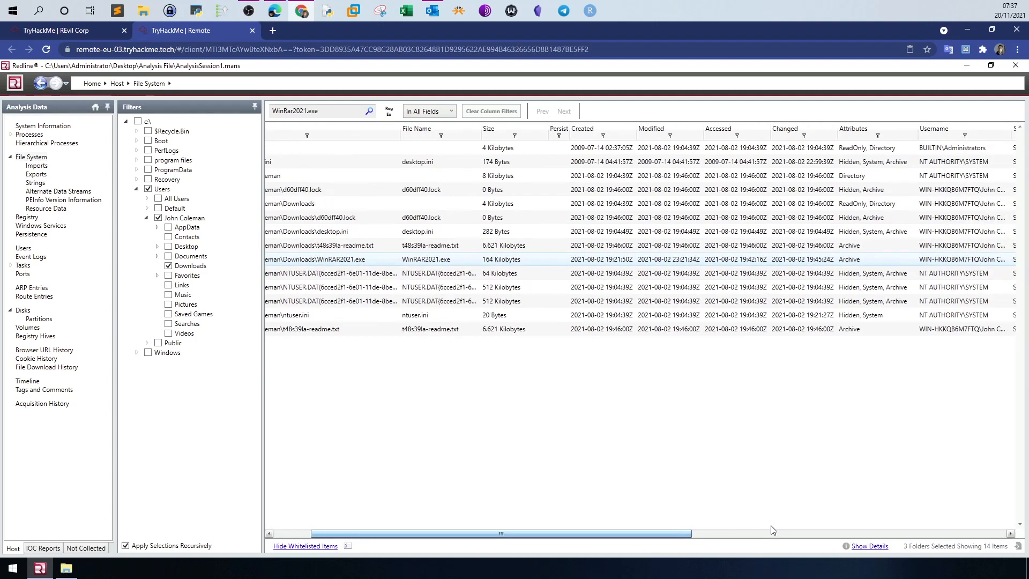
pyautogui.click(862, 534)
pyautogui.click(862, 533)
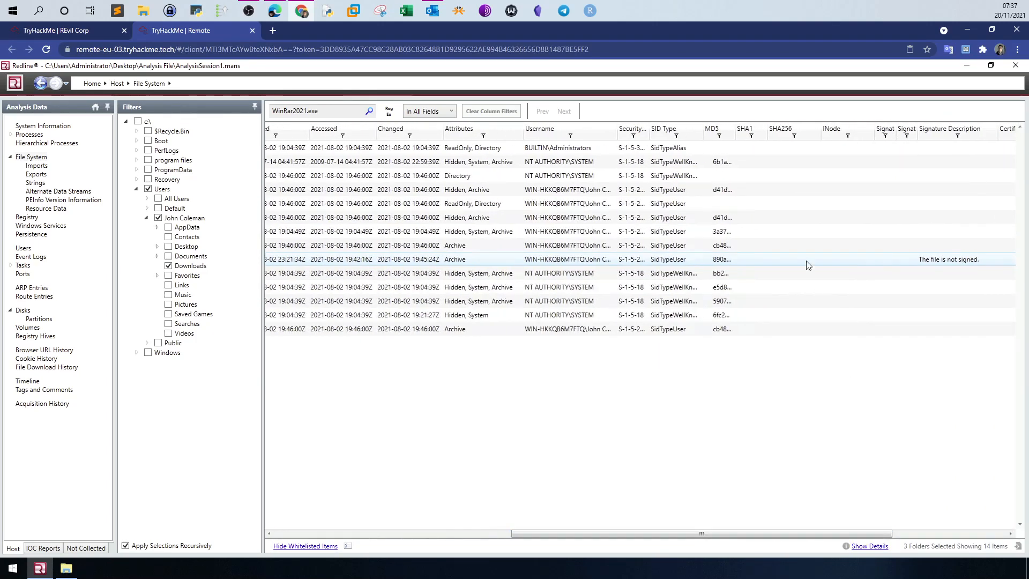
pyautogui.moveTo(735, 131); pyautogui.dragTo(902, 125)
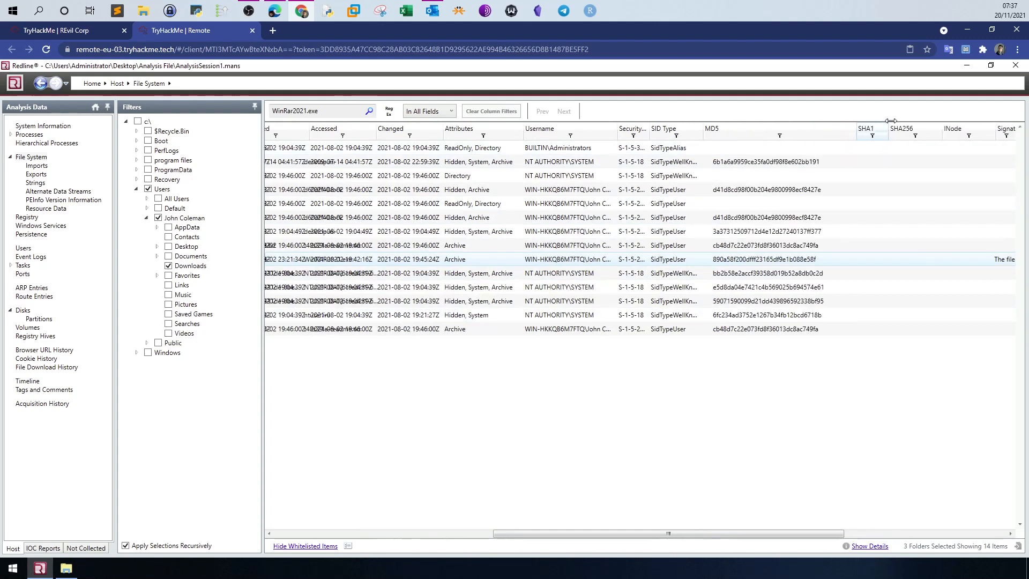
pyautogui.rightClick(775, 262)
pyautogui.click(796, 294)
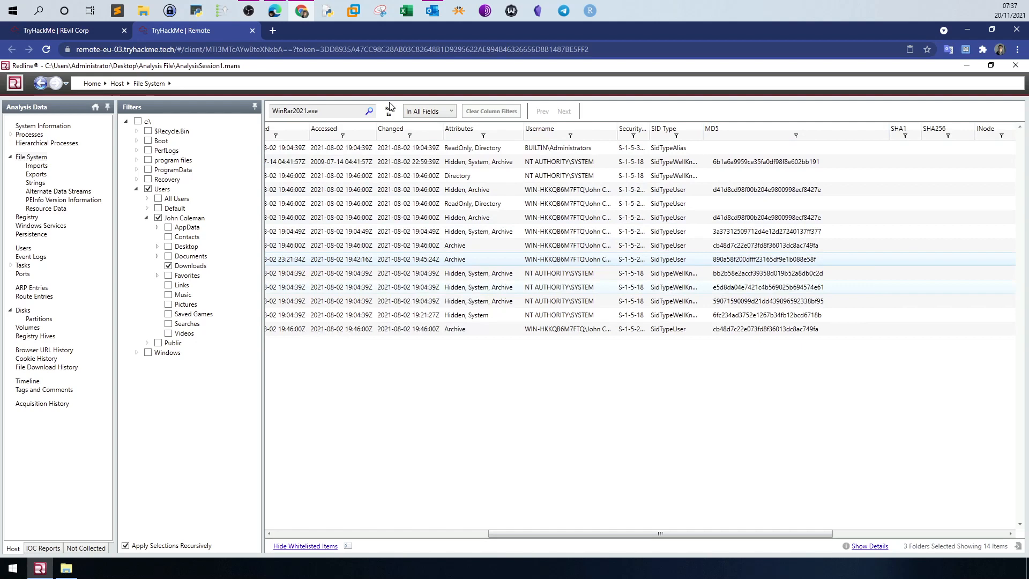
# Paste the record into TryHackMe's MD5 question, trim it to 890a58f200dfff23165df9e1b088e58f, and submit the answer.
pyautogui.click(92, 32)
pyautogui.click(329, 431)
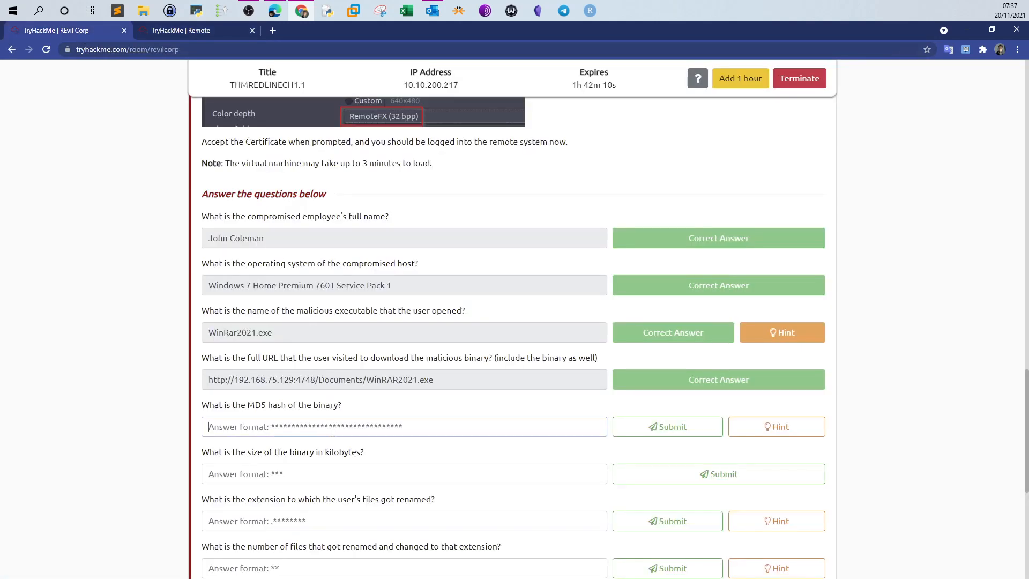
pyautogui.hotkey('ctrl', 'v')
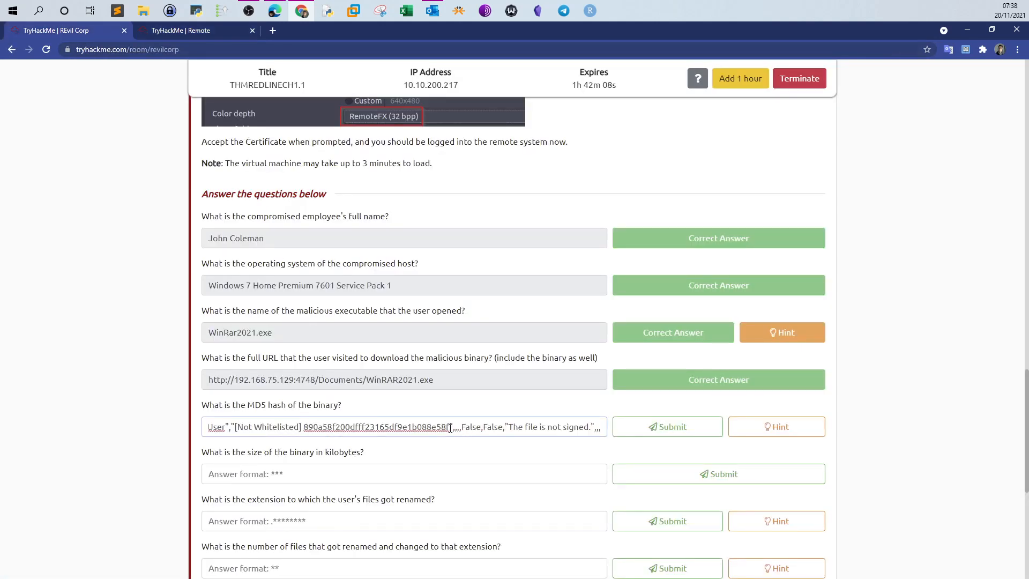
pyautogui.moveTo(452, 429); pyautogui.dragTo(638, 427)
pyautogui.press('BackSpace')
pyautogui.moveTo(453, 427); pyautogui.dragTo(178, 429)
pyautogui.press('Right')
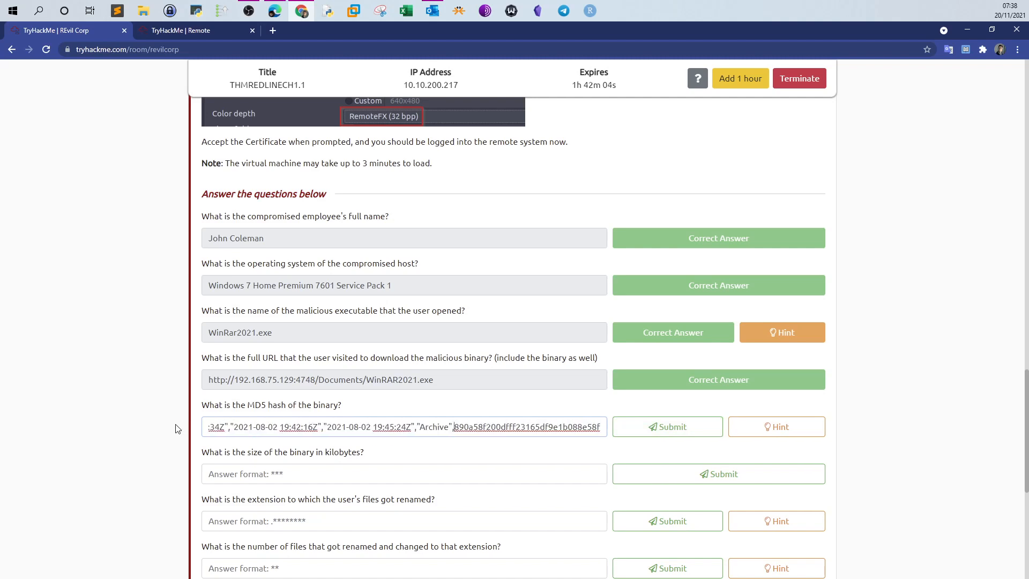
pyautogui.moveTo(456, 429); pyautogui.dragTo(133, 429)
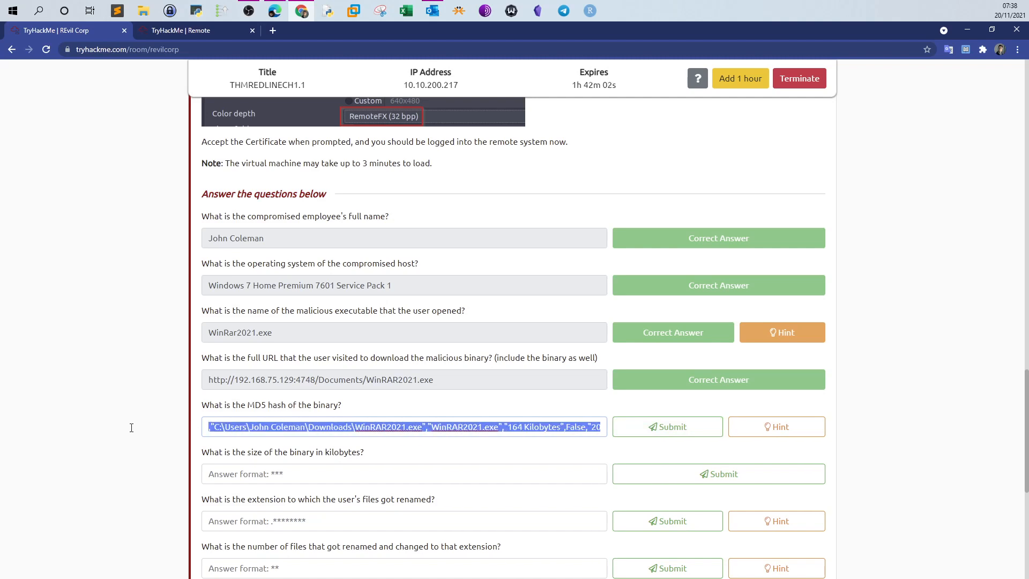
pyautogui.press('BackSpace')
pyautogui.click(643, 424)
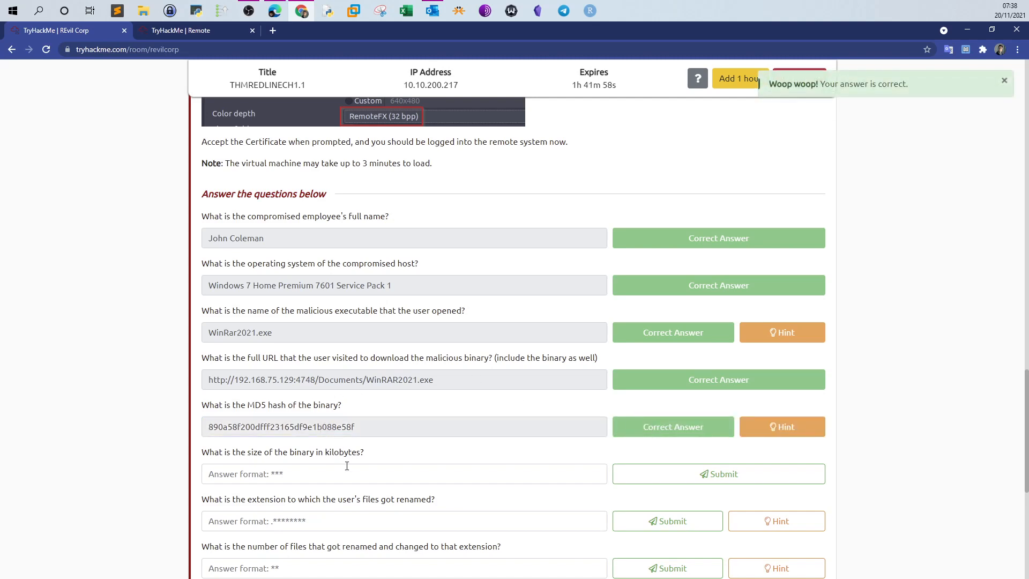
# Check the size of WinRAR2021.exe in Redline and submit 164 as the binary's size in kilobytes on TryHackMe.
pyautogui.click(195, 32)
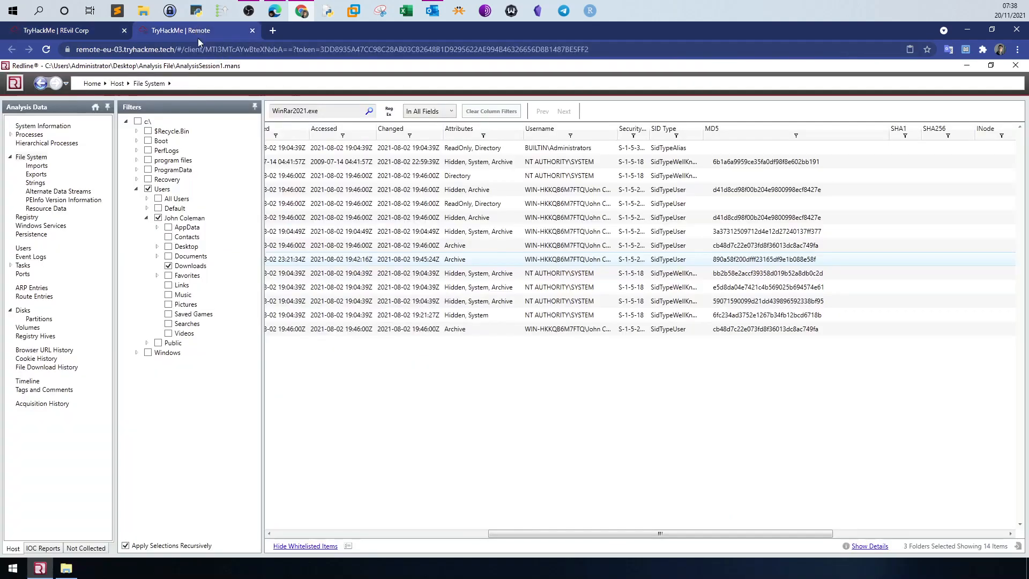
pyautogui.moveTo(570, 536); pyautogui.dragTo(388, 526)
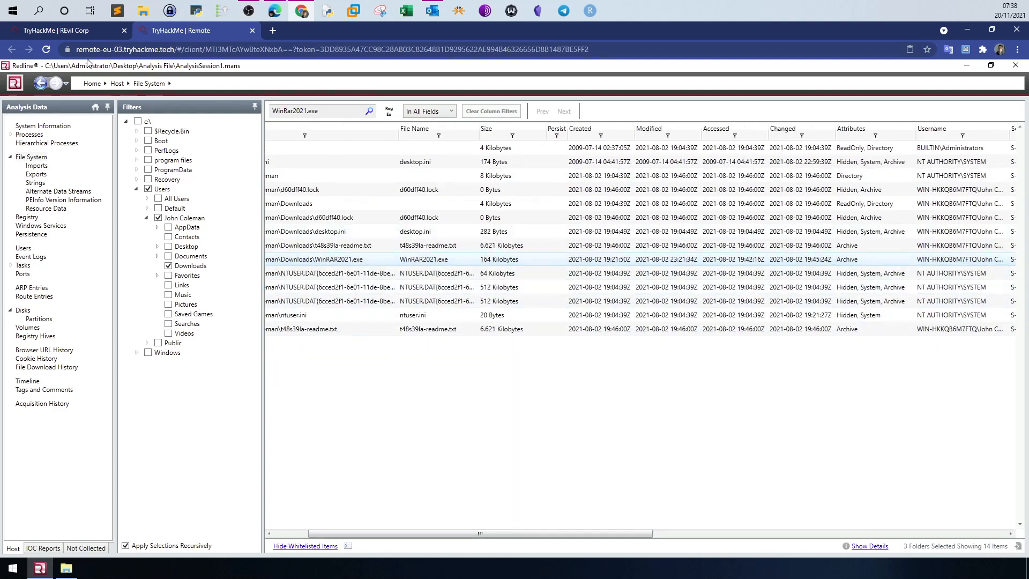
pyautogui.click(68, 32)
pyautogui.click(275, 471)
pyautogui.write('1')
pyautogui.click(617, 472)
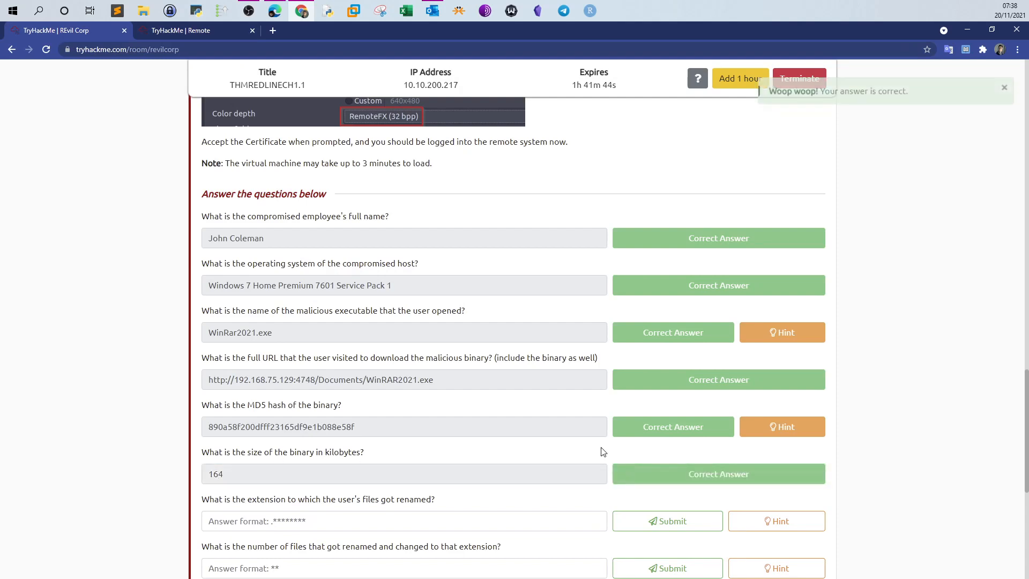
# Read the question about the renamed files' extension and return to Redline to examine the full paths in the user's Downloads folder.
pyautogui.scroll(-5, 450, 438)
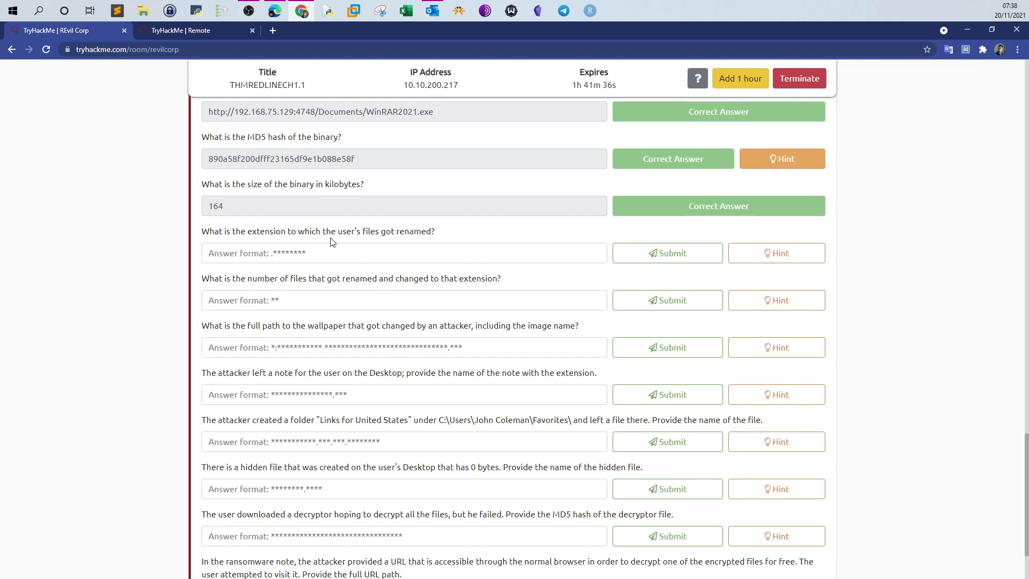
pyautogui.click(206, 38)
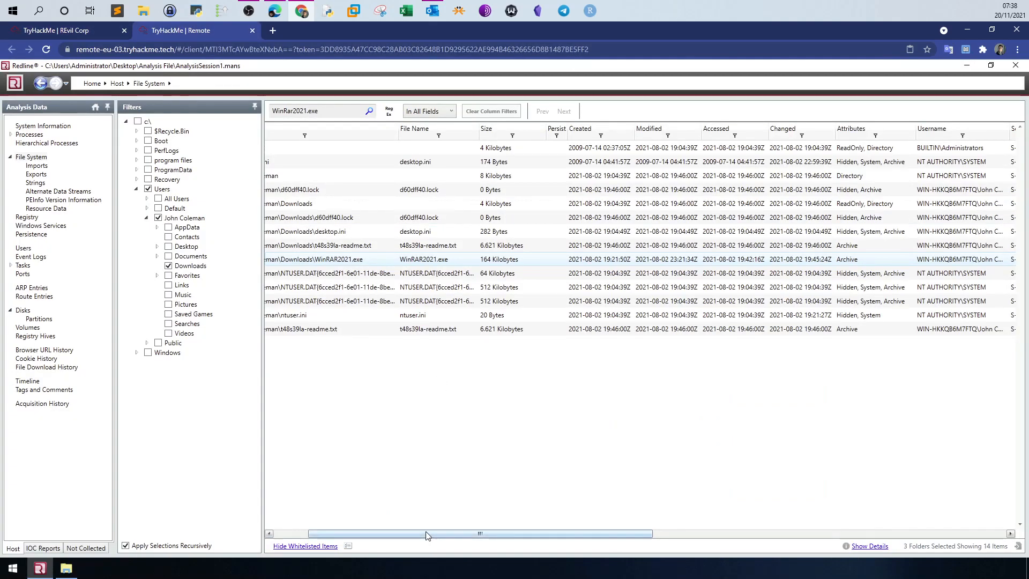
pyautogui.moveTo(428, 534); pyautogui.dragTo(350, 537)
pyautogui.rightClick(350, 537)
pyautogui.click(493, 423)
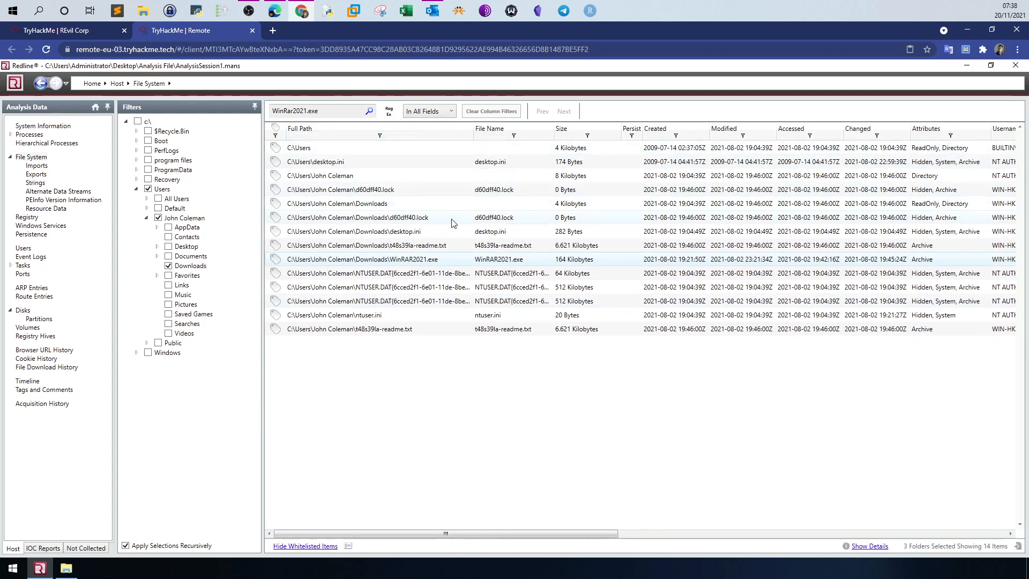
# Compare the d60dff40.lock and WinRAR2021.exe entries in the user's profile and Downloads folder.
pyautogui.click(423, 221)
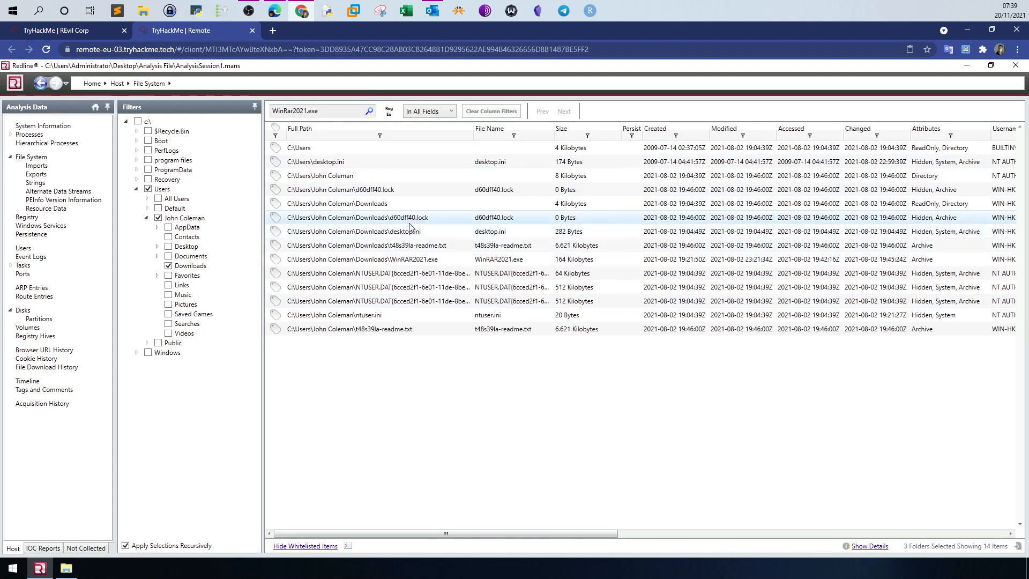
pyautogui.click(419, 260)
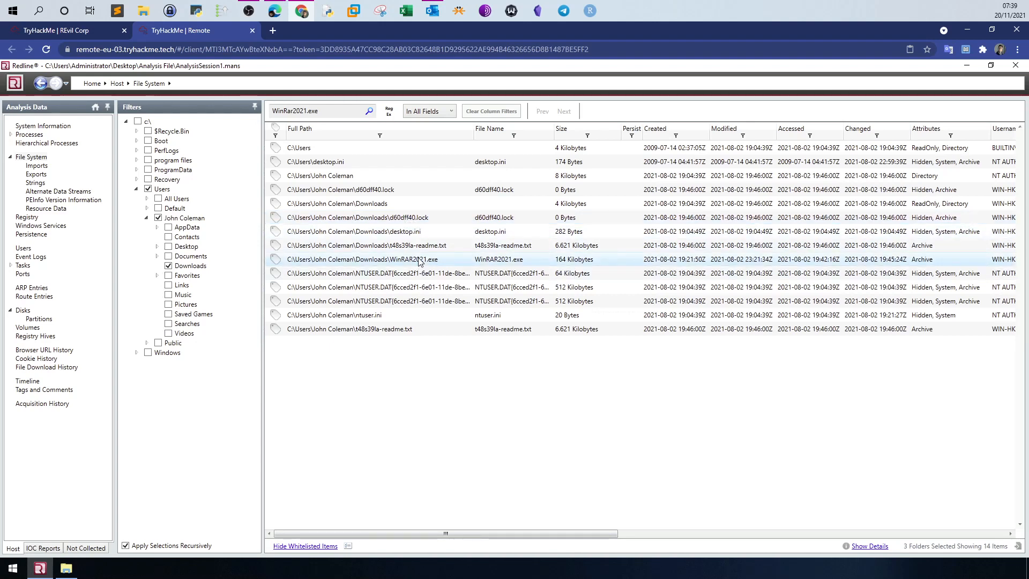
pyautogui.click(419, 219)
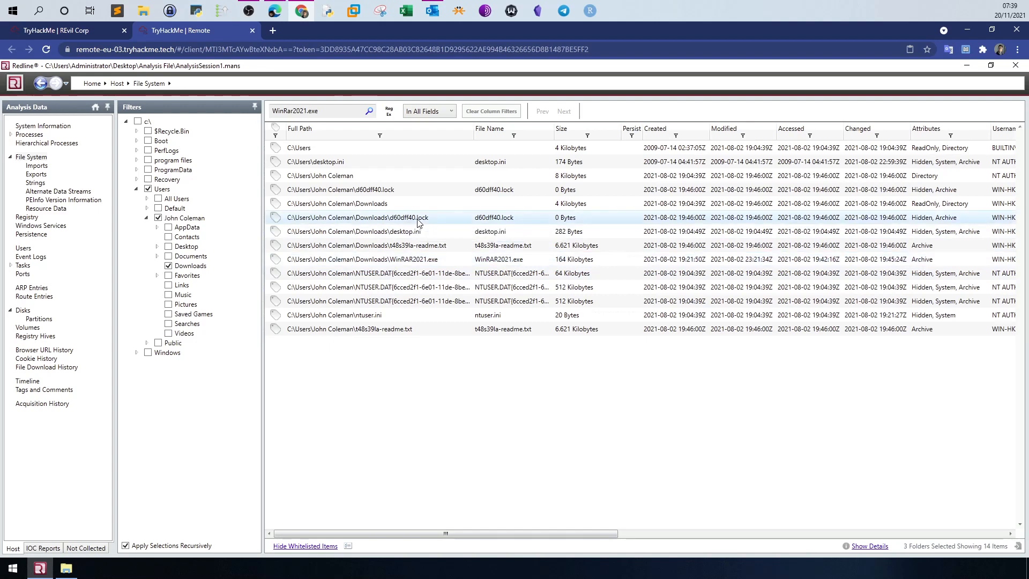
pyautogui.click(456, 190)
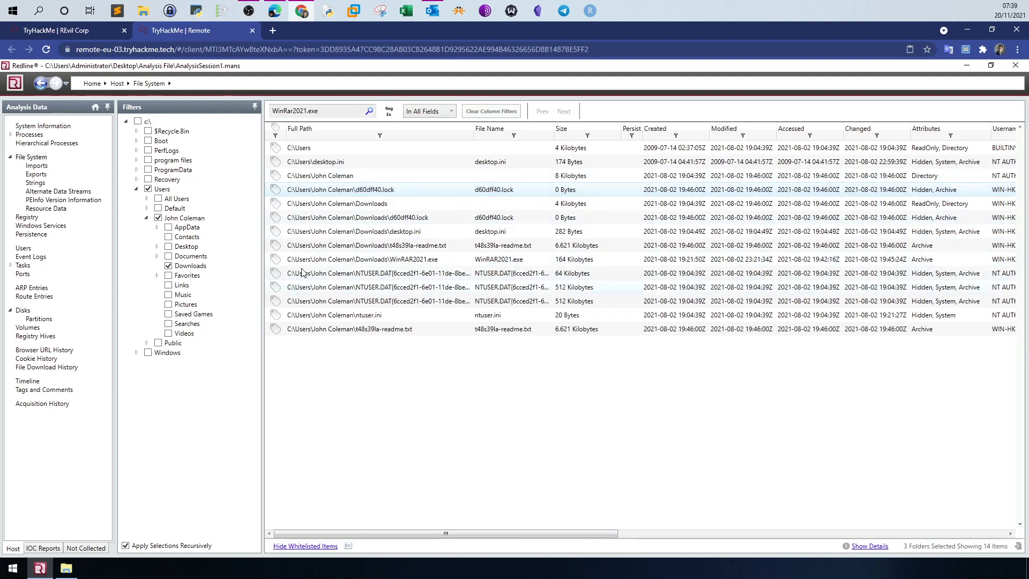
# Switch the folder filter from Downloads to Documents and search all fields for lock.
pyautogui.click(168, 256)
pyautogui.click(169, 266)
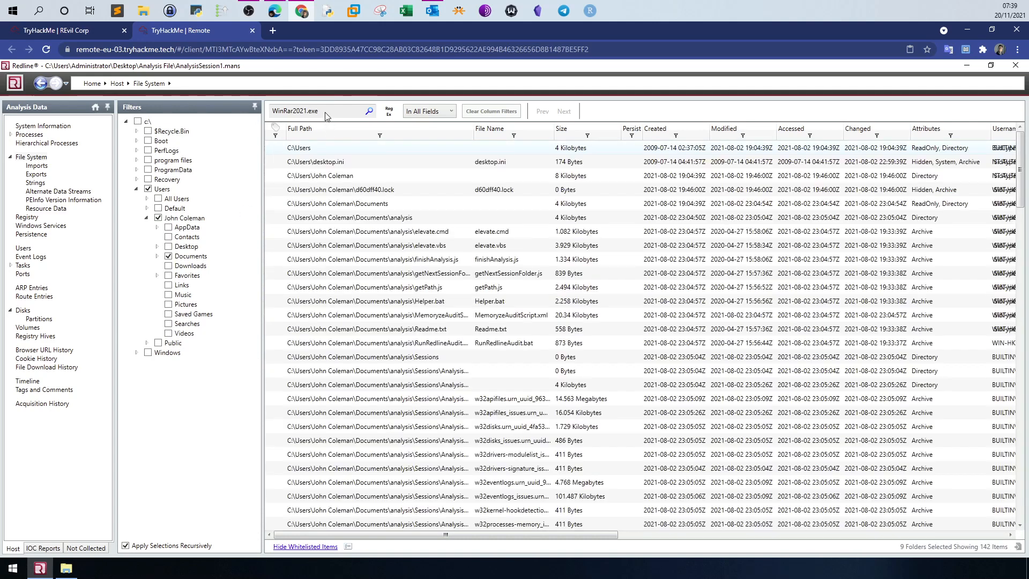
pyautogui.click(331, 111)
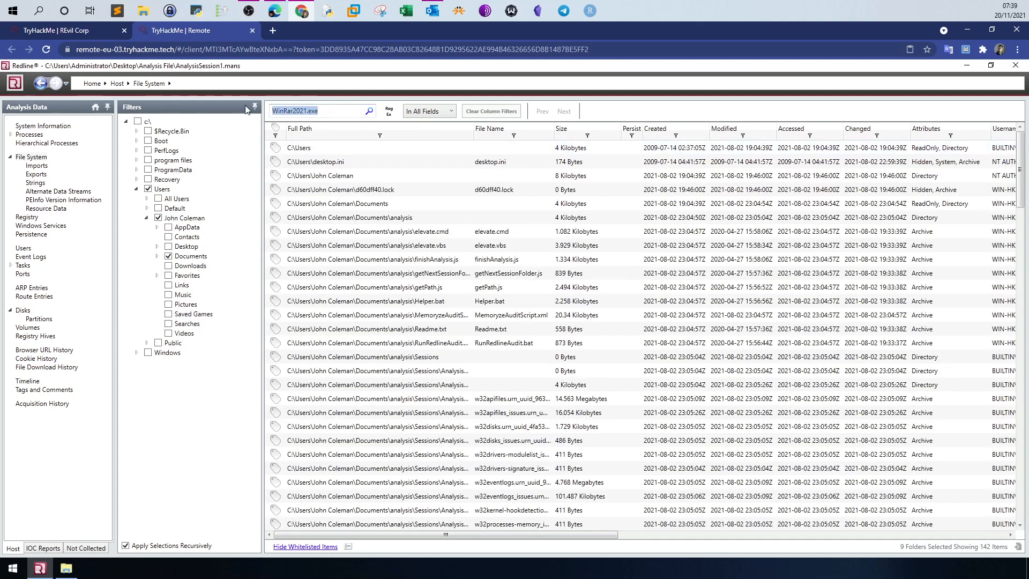
pyautogui.write('lock')
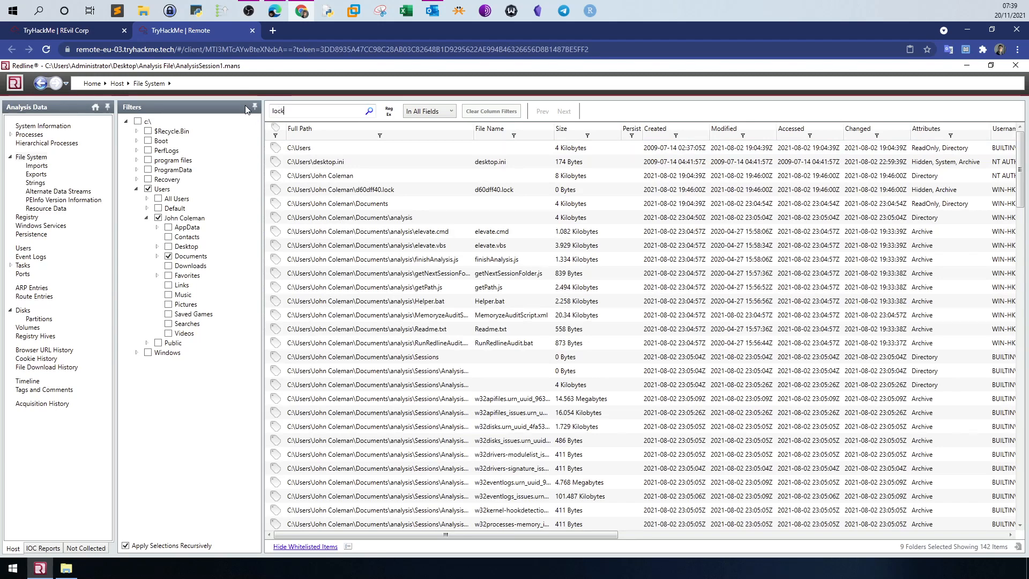
pyautogui.press('Return')
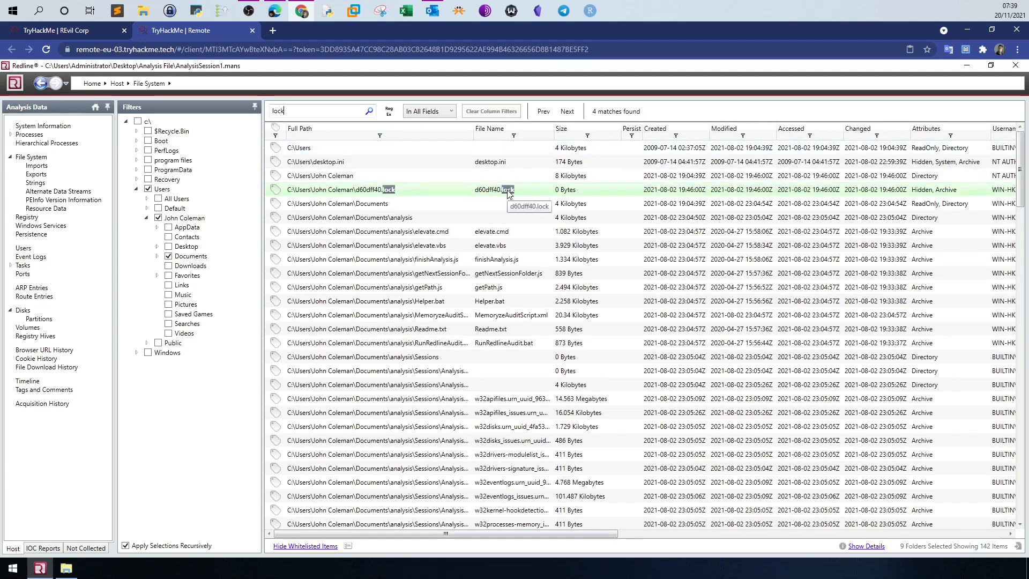
pyautogui.scroll(-2, 830, 220)
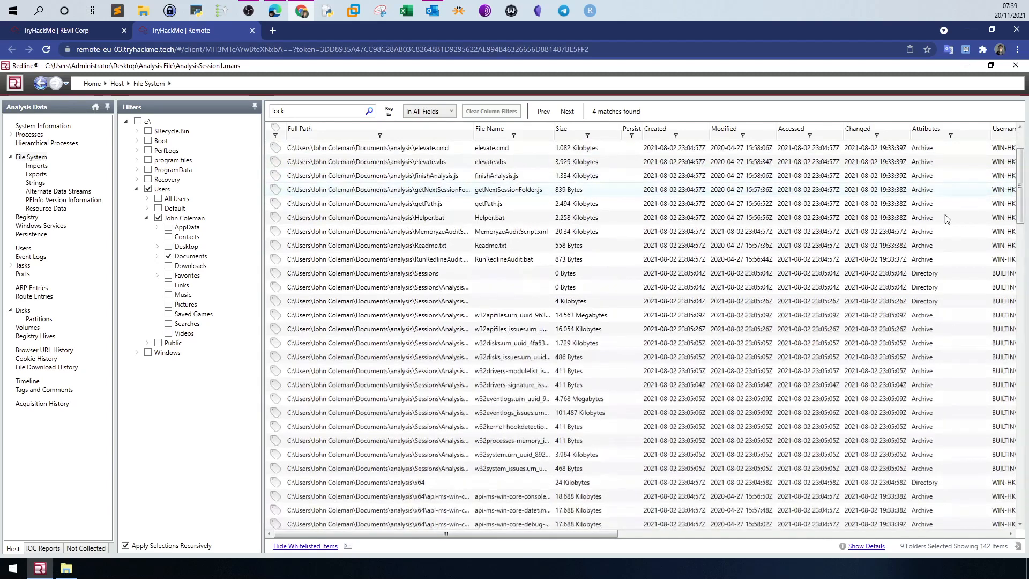
# List the user's Desktop files instead of Documents and compare them with TryHackMe's question about the renamed files' extension.
pyautogui.click(168, 246)
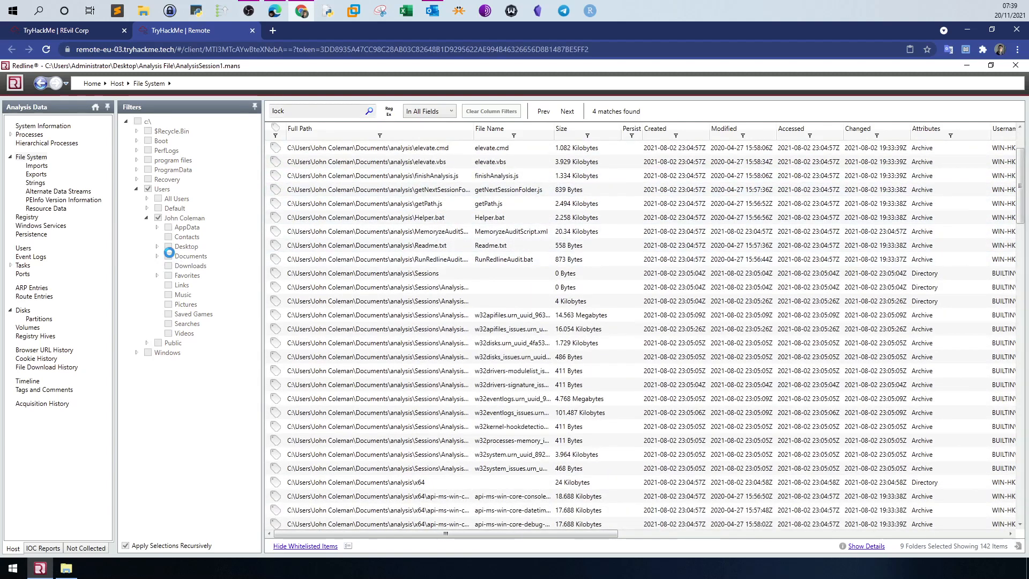
pyautogui.click(168, 255)
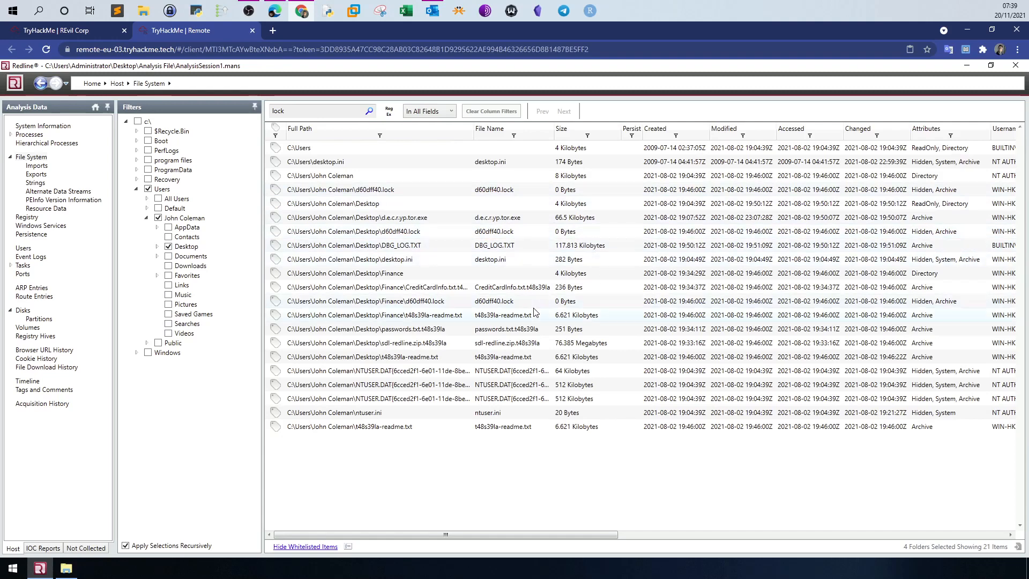
pyautogui.click(94, 33)
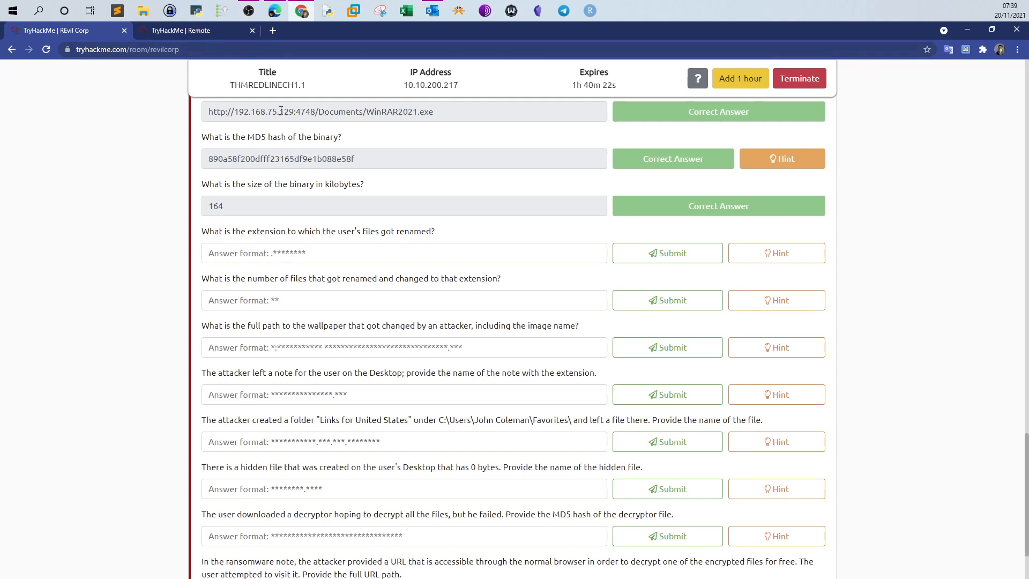
pyautogui.click(197, 30)
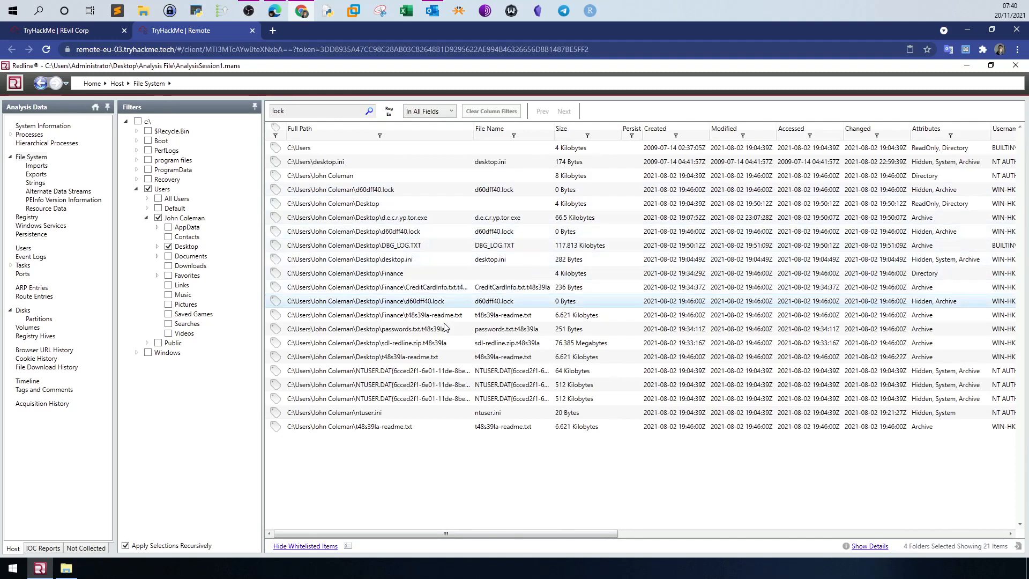
# Copy the d60dff40.lock record and reread the renamed-extension question on TryHackMe before returning to Redline.
pyautogui.rightClick(398, 236)
pyautogui.click(416, 267)
pyautogui.click(80, 31)
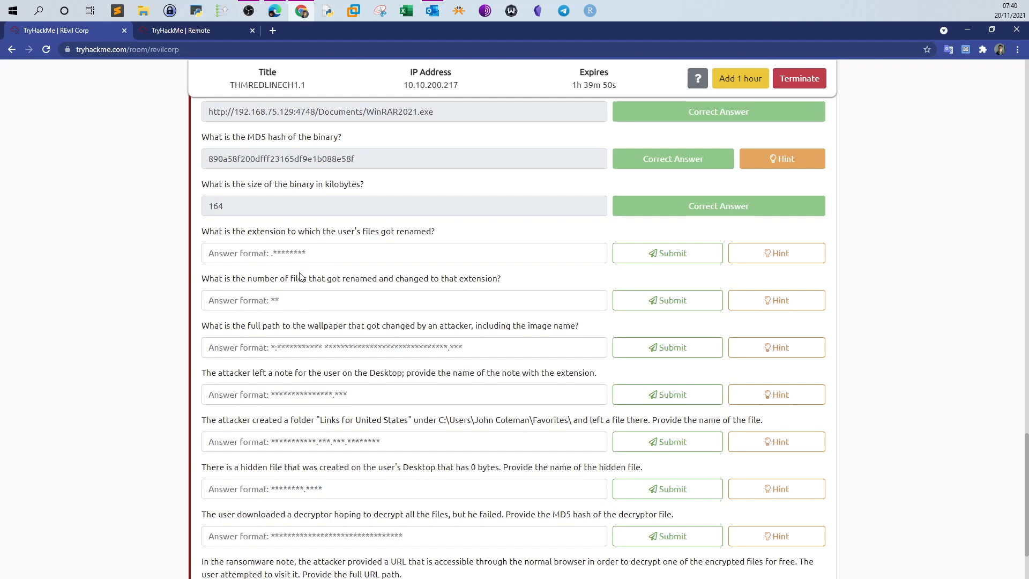
pyautogui.hotkey('ctrl', 'Tab')
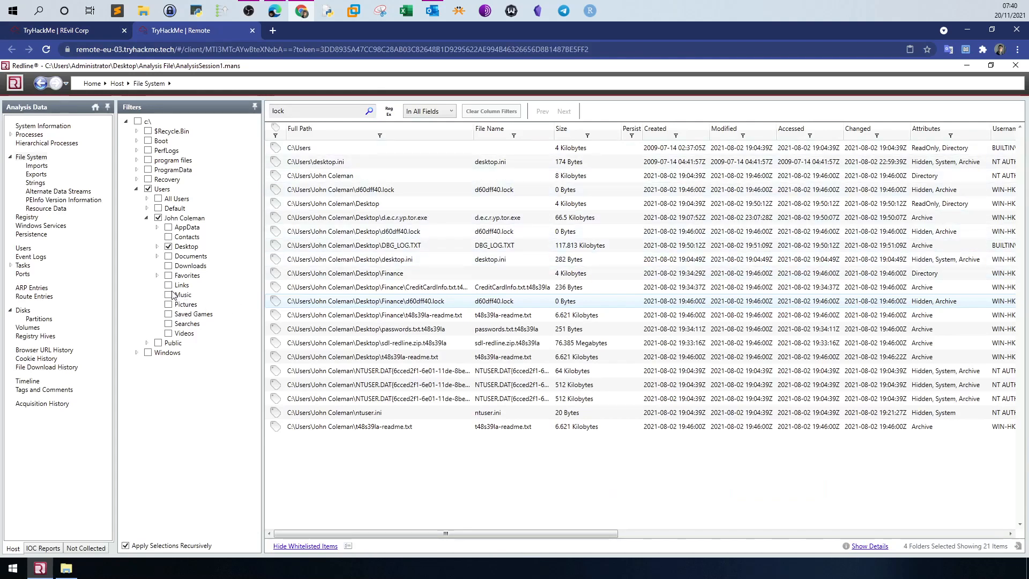
# Inspect the Finance subfolder under Desktop in the folder filter and collapse the branch again.
pyautogui.click(156, 247)
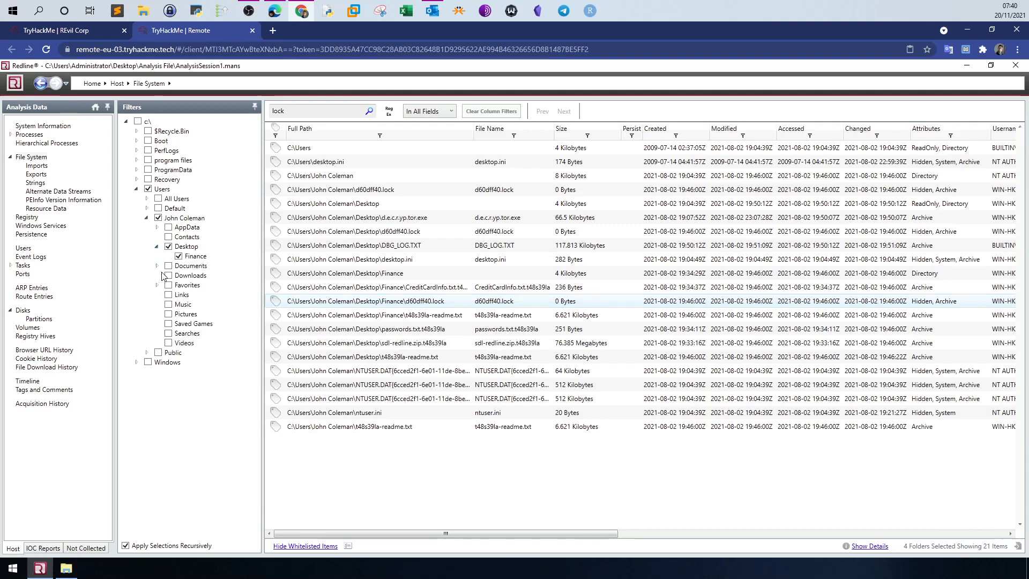
pyautogui.click(200, 257)
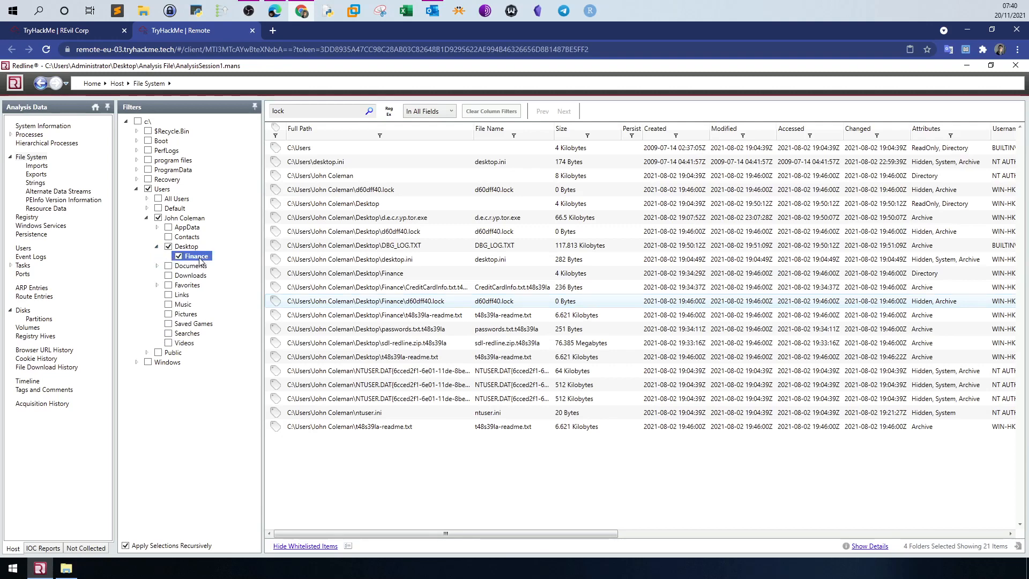
pyautogui.click(187, 248)
pyautogui.click(157, 248)
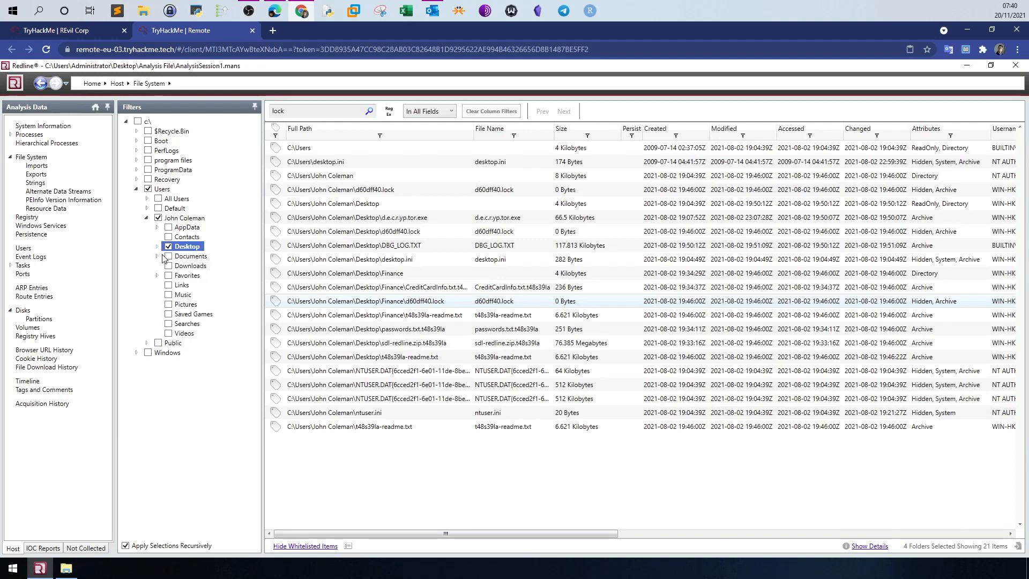
# Filter the file list by Downloads, Documents and Desktop in turn to look for renamed files.
pyautogui.click(168, 246)
pyautogui.click(169, 266)
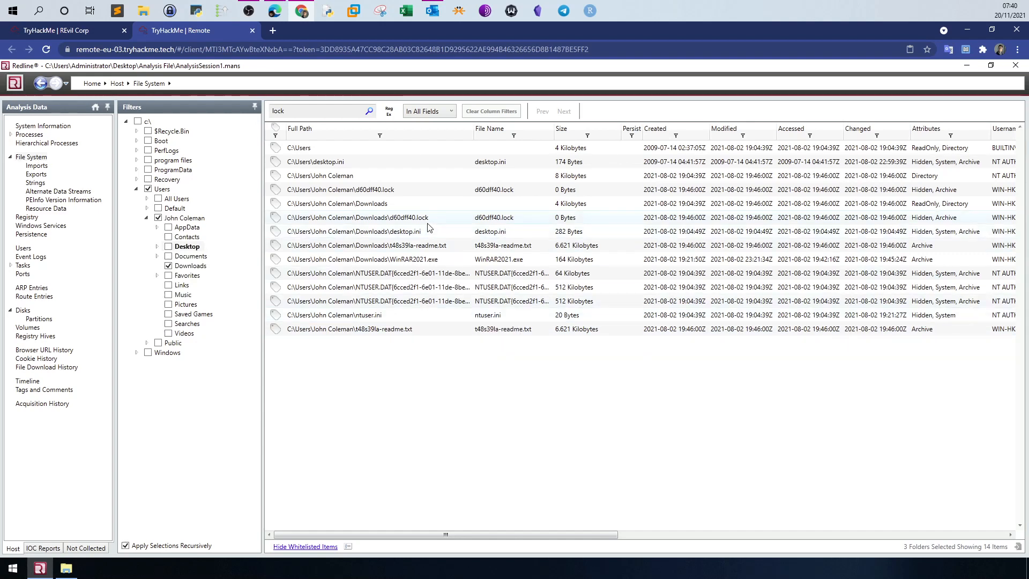
pyautogui.click(168, 266)
pyautogui.click(168, 256)
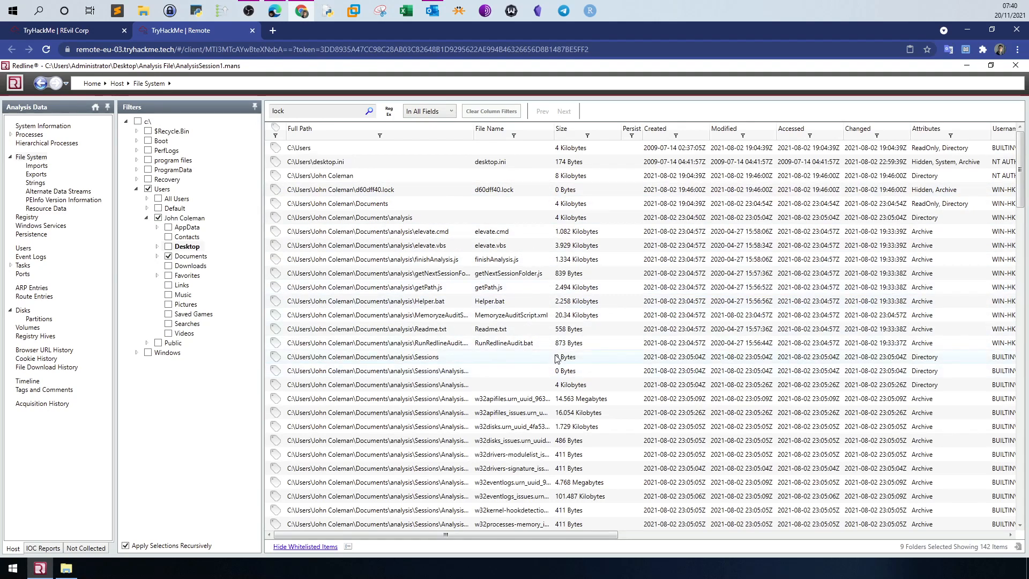
pyautogui.scroll(-6, 556, 357)
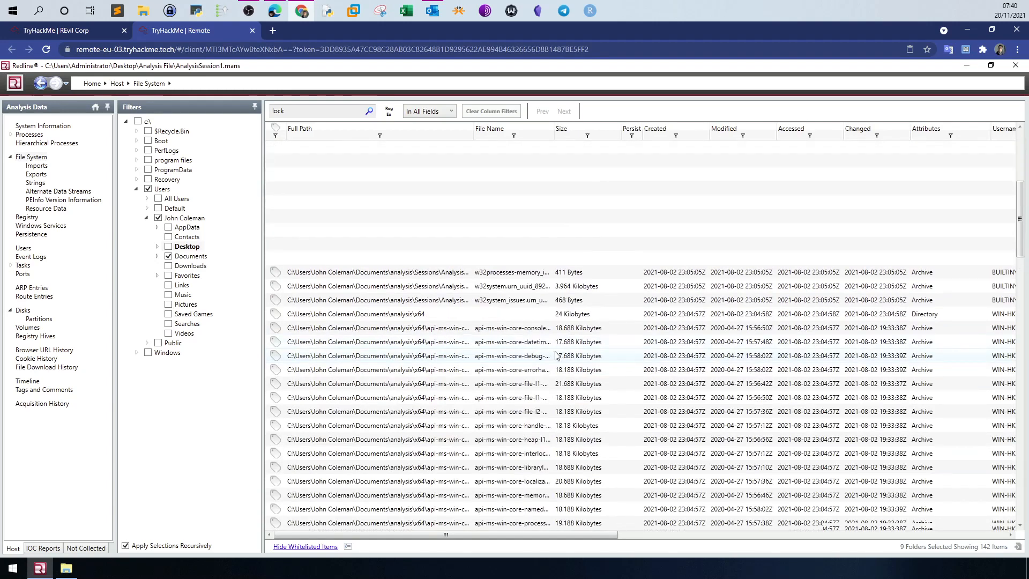
pyautogui.scroll(6, 556, 357)
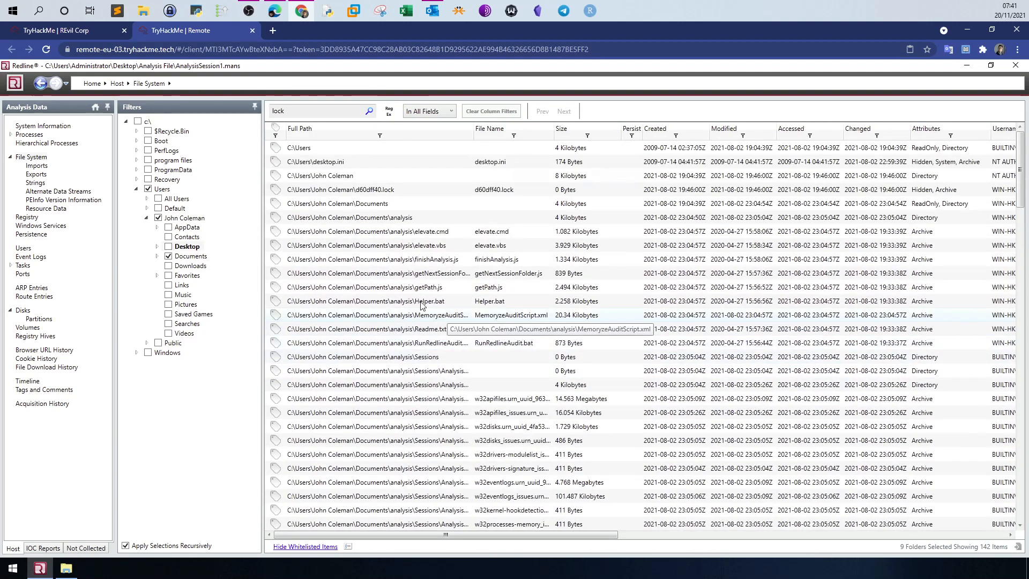
pyautogui.click(168, 256)
pyautogui.click(169, 247)
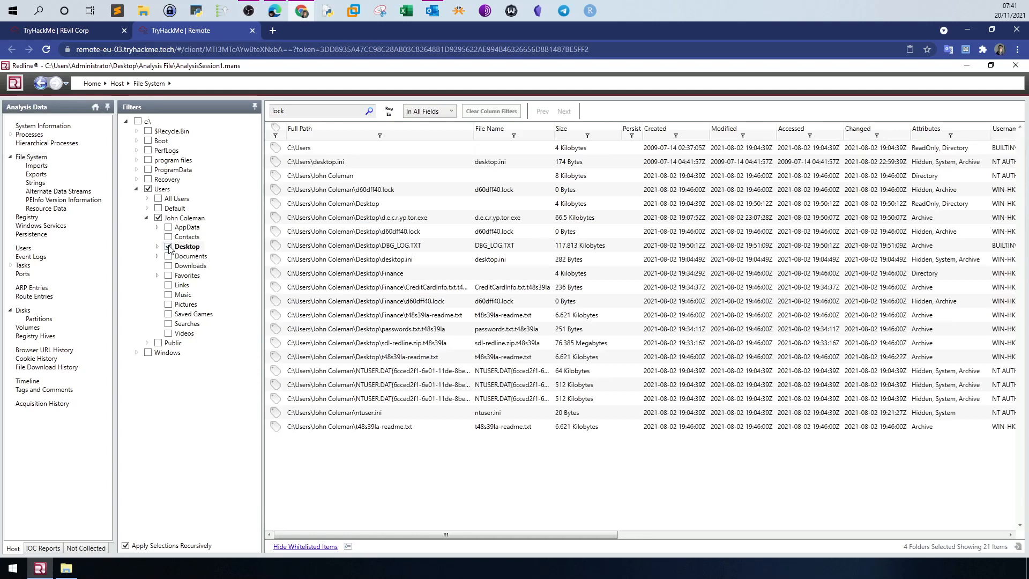
# Deselect Desktop and list the files in the user's AppData\Local\Temp folder.
pyautogui.click(169, 248)
pyautogui.click(182, 227)
pyautogui.click(157, 227)
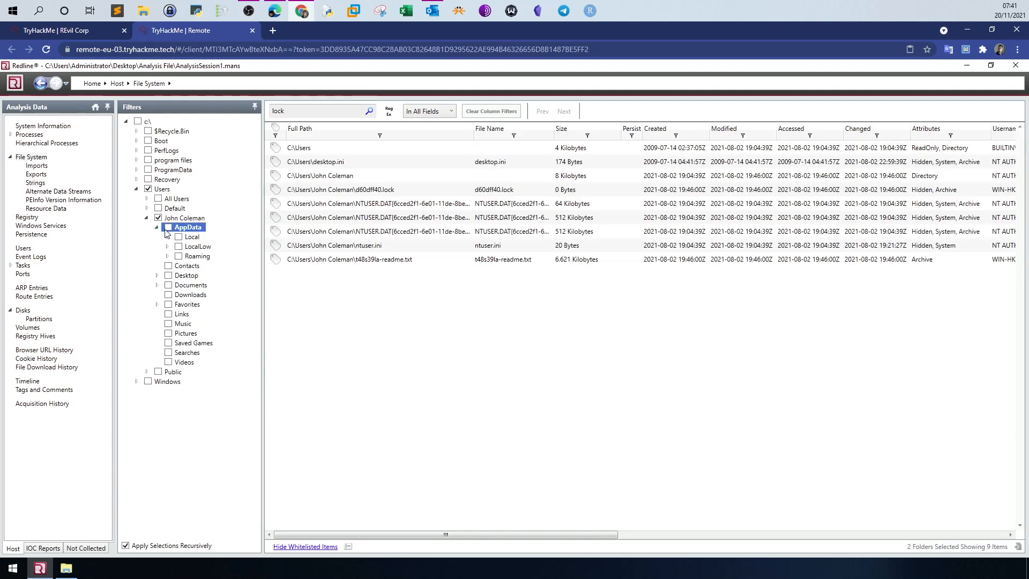
pyautogui.click(167, 237)
pyautogui.click(167, 237)
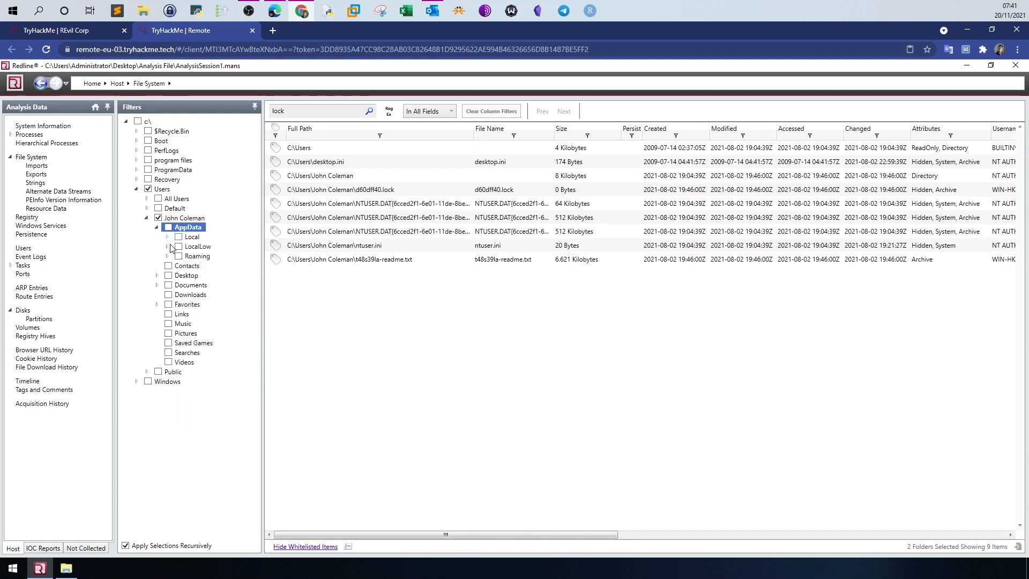
pyautogui.click(167, 237)
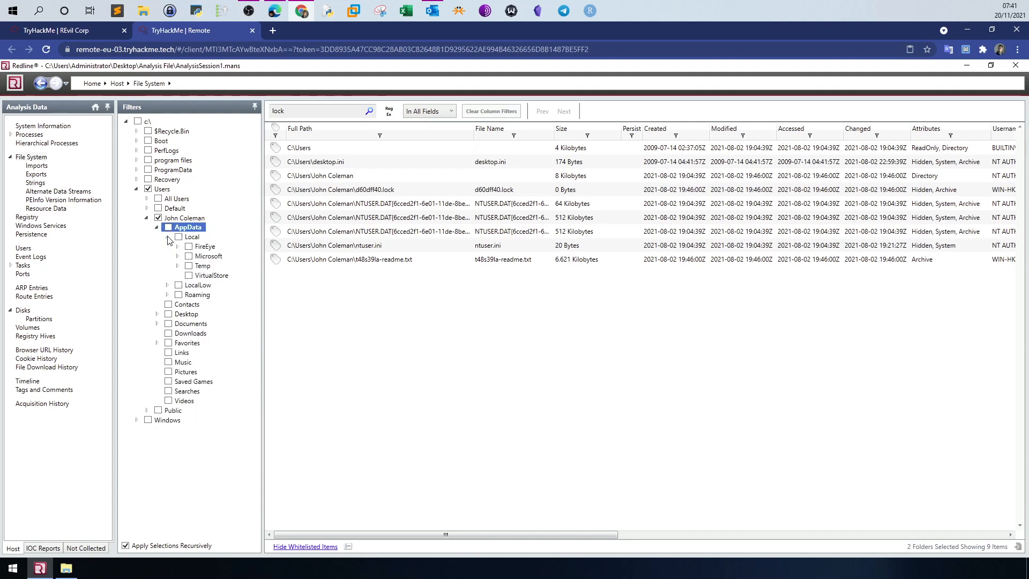
pyautogui.click(177, 266)
pyautogui.click(188, 265)
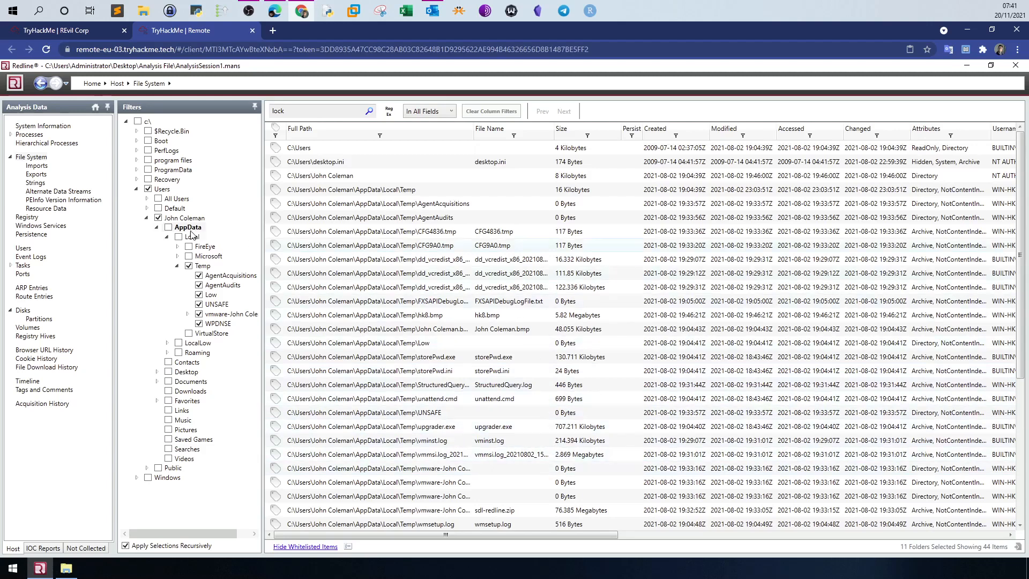
# Clear the user's profile folder from the filters and include only its Desktop folder.
pyautogui.click(147, 219)
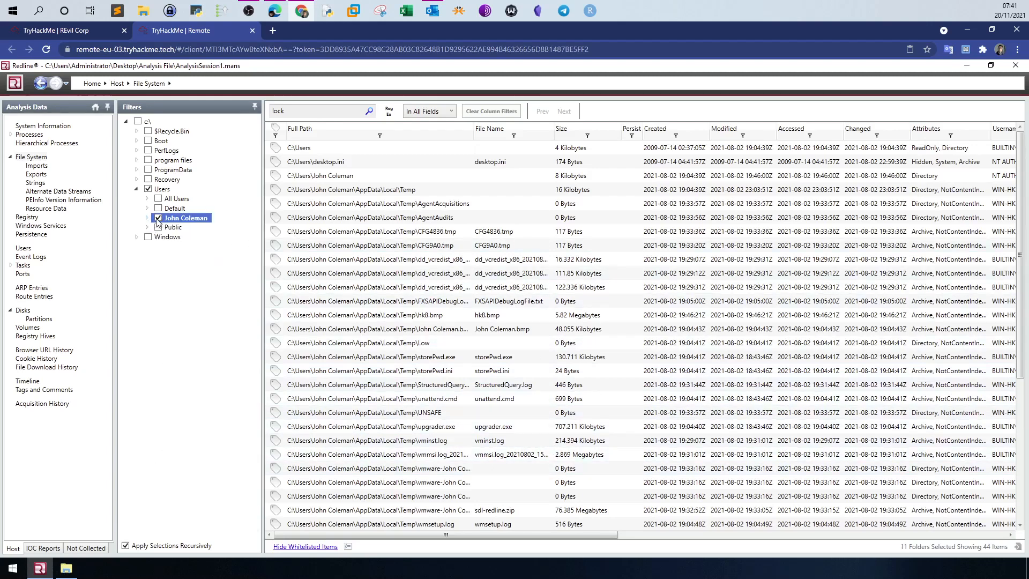
pyautogui.click(146, 218)
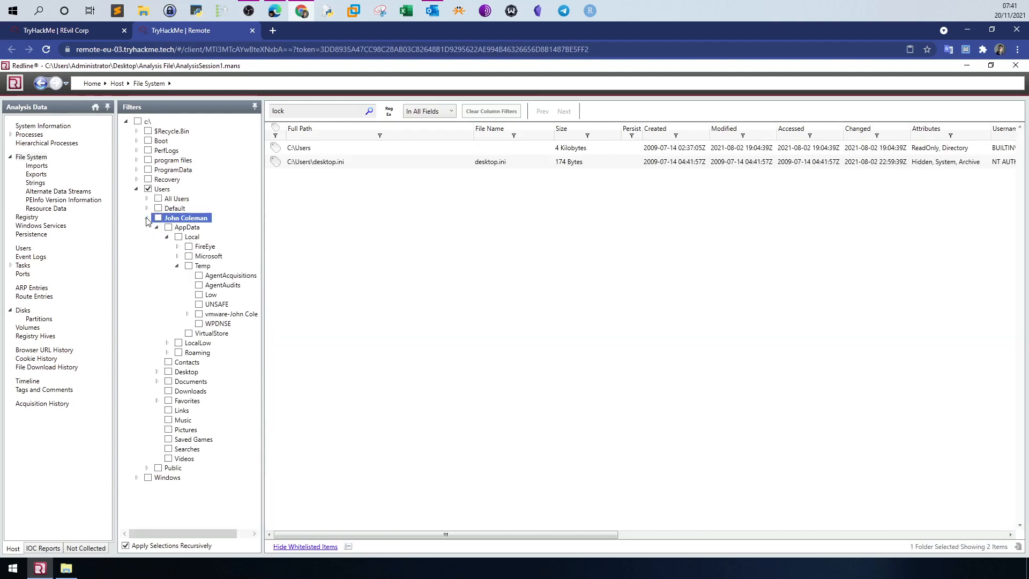
pyautogui.click(157, 227)
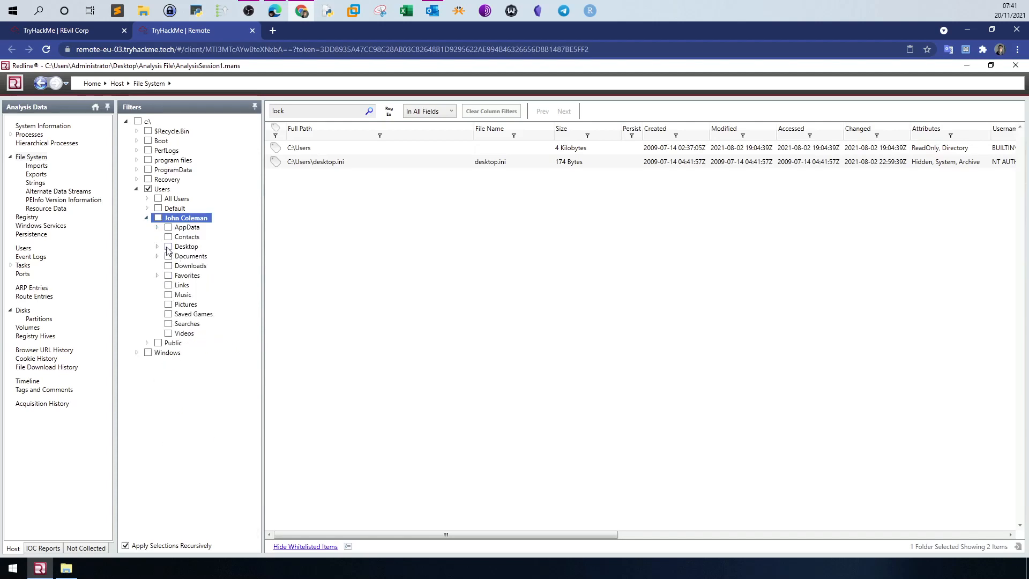
pyautogui.click(168, 246)
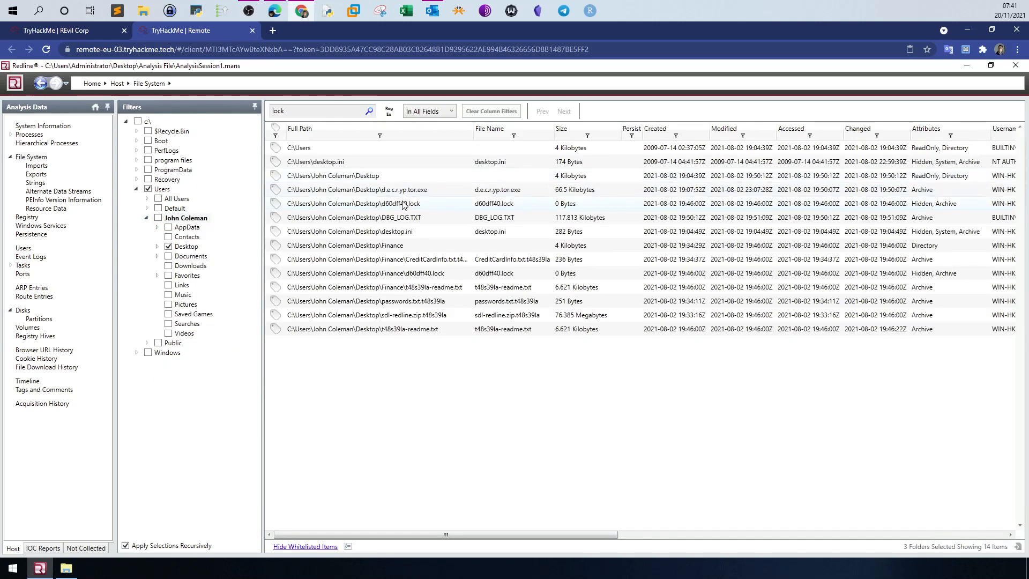
# Copy the Desktop file list's row for d60dff40.lock and paste it into TryHackMe's answer for the renamed files' extension.
pyautogui.click(403, 204)
pyautogui.rightClick(403, 204)
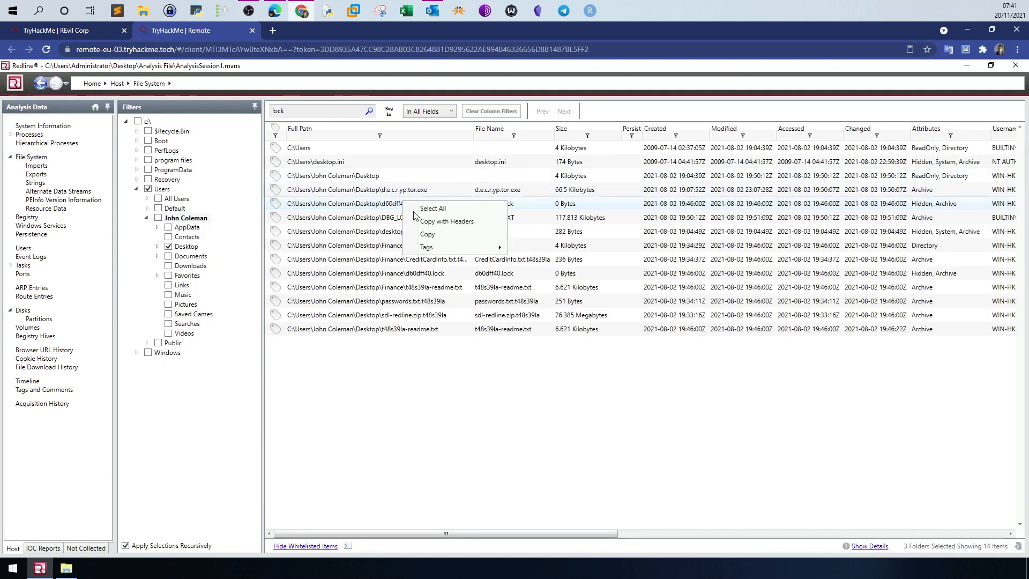
pyautogui.click(431, 236)
pyautogui.click(80, 30)
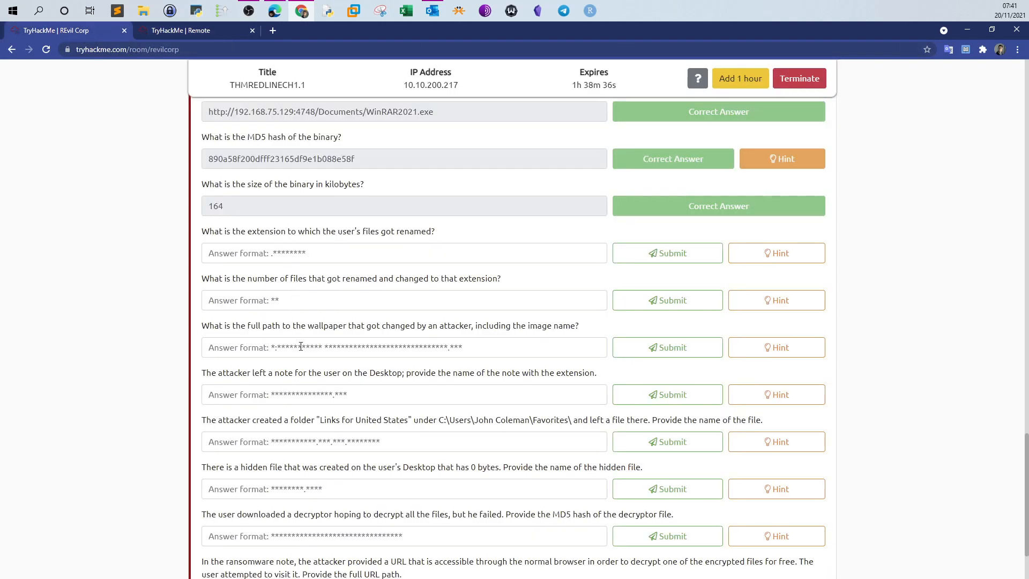
pyautogui.click(296, 260)
pyautogui.hotkey('ctrl', 'v')
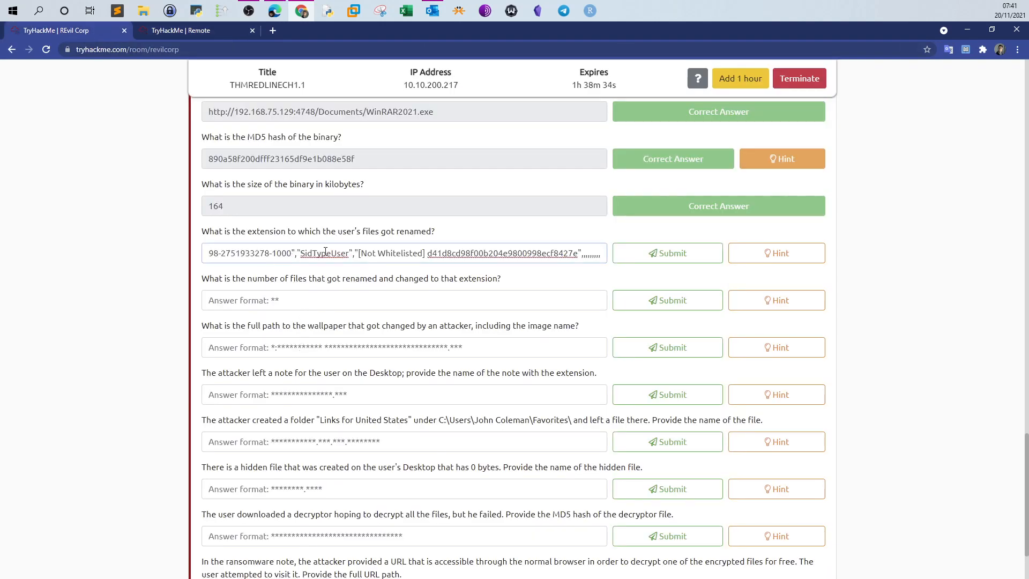
# Trim the pasted row to d60dff40 and submit it as the renamed files' extension.
pyautogui.moveTo(500, 254); pyautogui.dragTo(97, 238)
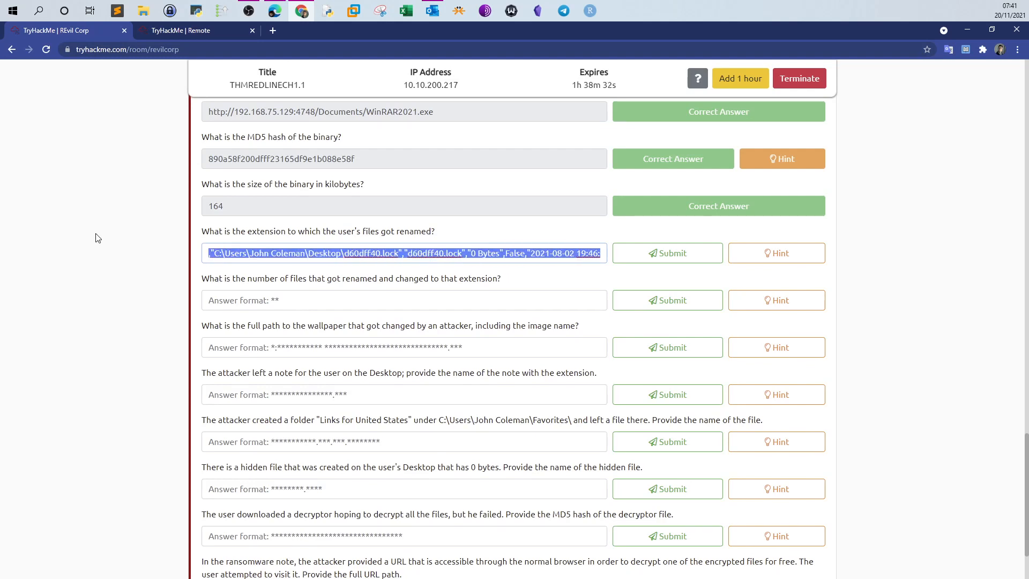
pyautogui.click(328, 252)
pyautogui.moveTo(400, 253); pyautogui.dragTo(651, 254)
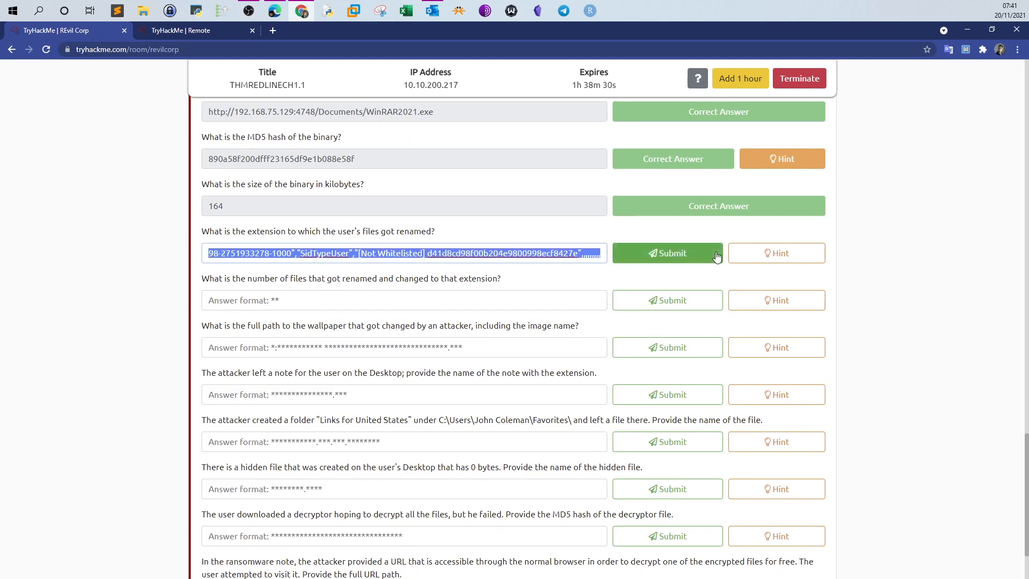
pyautogui.press('BackSpace')
pyautogui.moveTo(343, 253); pyautogui.dragTo(142, 239)
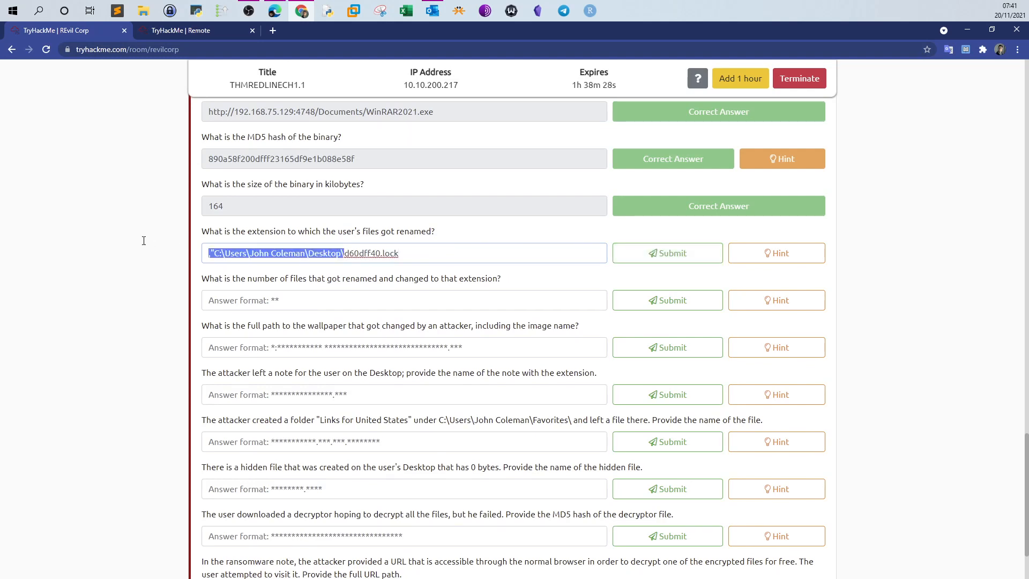
pyautogui.press('BackSpace')
pyautogui.moveTo(264, 253); pyautogui.dragTo(243, 250)
pyautogui.press('BackSpace')
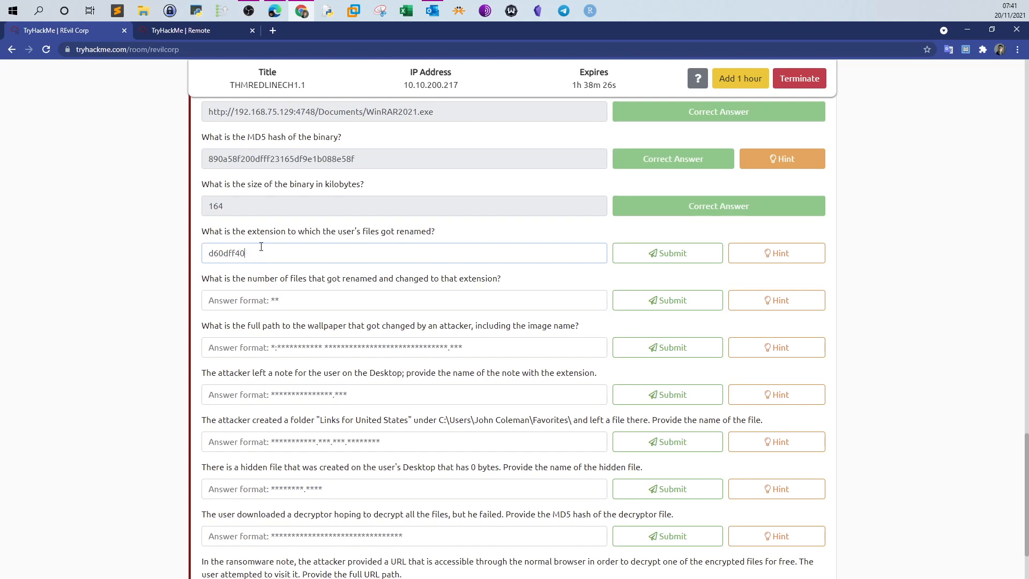
pyautogui.click(633, 253)
# Clear the d60dff40 answer and read the hint for the renamed extension question.
pyautogui.moveTo(413, 254); pyautogui.dragTo(224, 253)
pyautogui.press('BackSpace')
pyautogui.press('BackSpace')
pyautogui.press('BackSpace')
pyautogui.press('BackSpace')
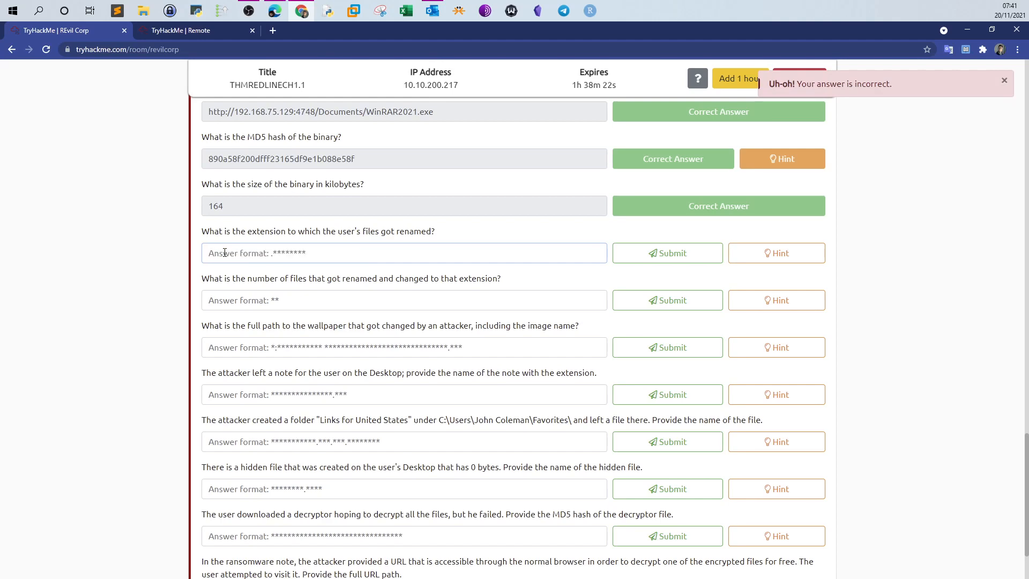
pyautogui.click(746, 254)
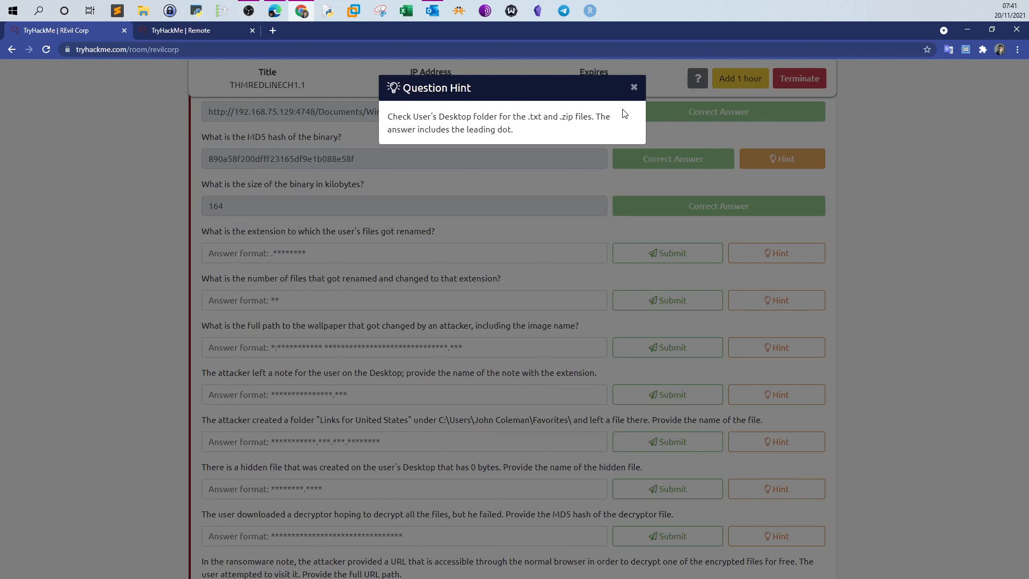
pyautogui.click(634, 87)
# Widen the Full Path column in Redline's file list and copy the Desktop row for sdl-redline.zip.t48s39la.
pyautogui.click(217, 33)
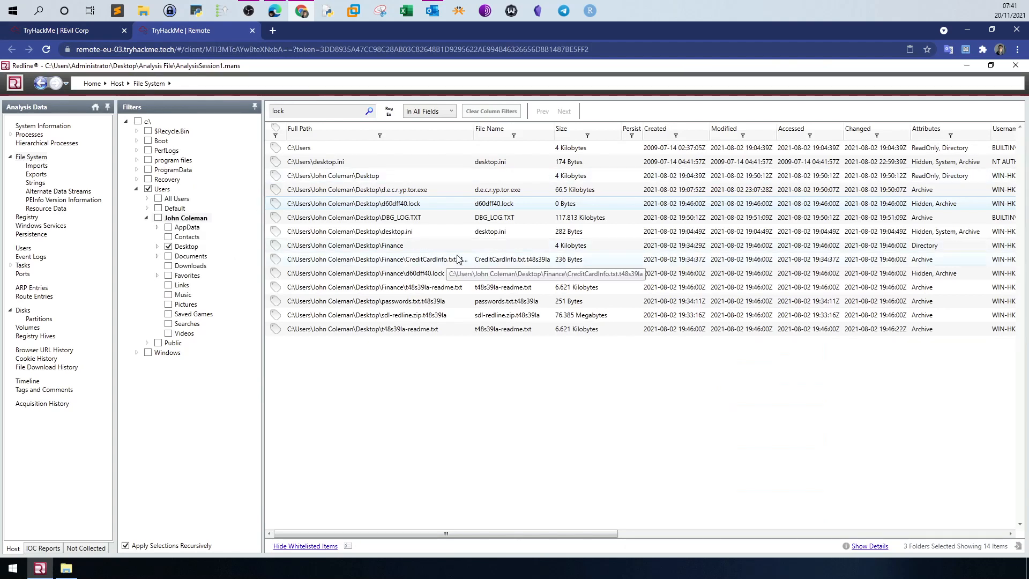
pyautogui.moveTo(473, 129); pyautogui.dragTo(578, 124)
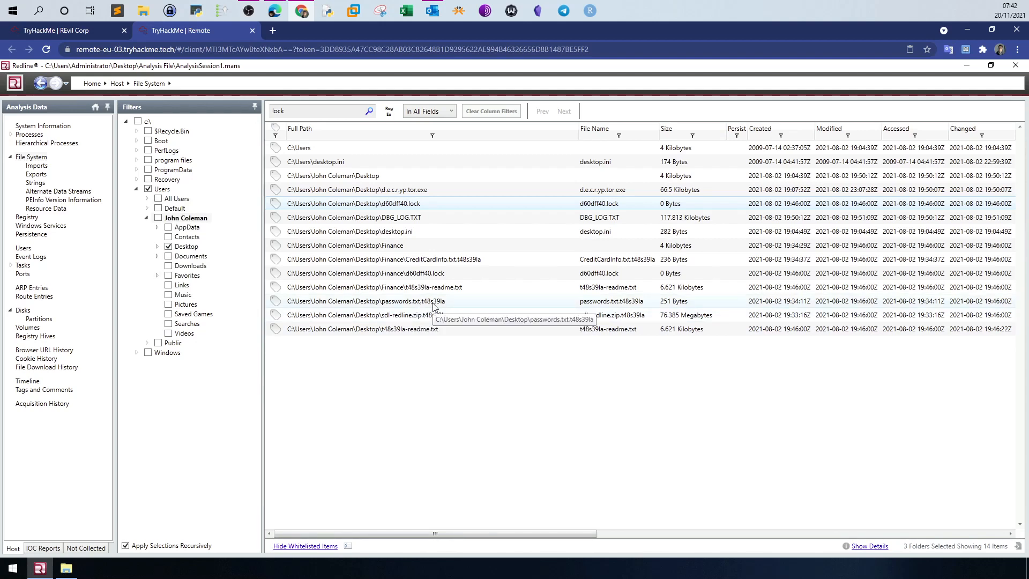
pyautogui.rightClick(477, 261)
pyautogui.click(502, 293)
pyautogui.click(436, 317)
pyautogui.rightClick(434, 315)
pyautogui.click(406, 314)
pyautogui.rightClick(406, 315)
pyautogui.click(407, 316)
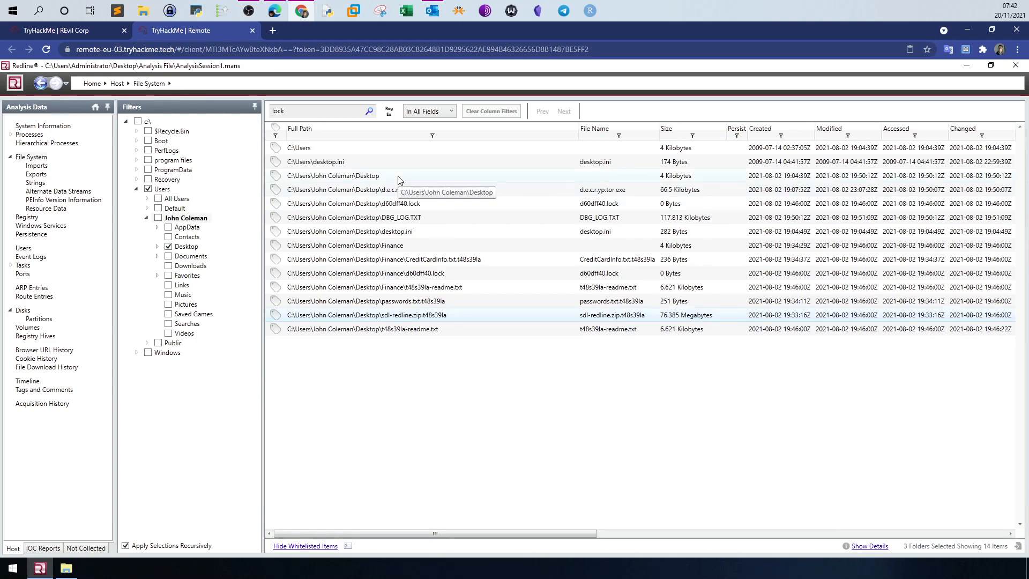
pyautogui.rightClick(452, 316)
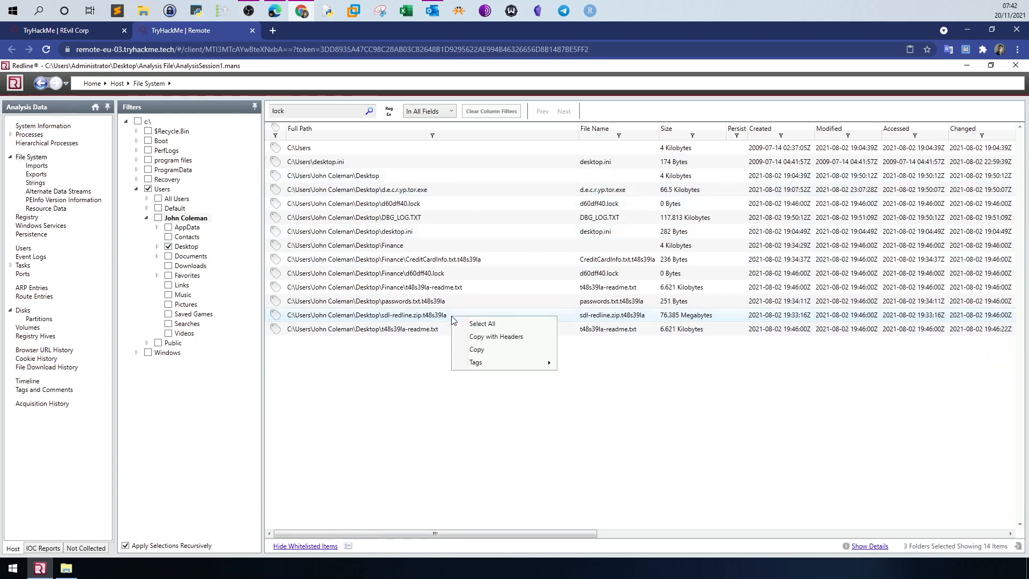
pyautogui.click(476, 354)
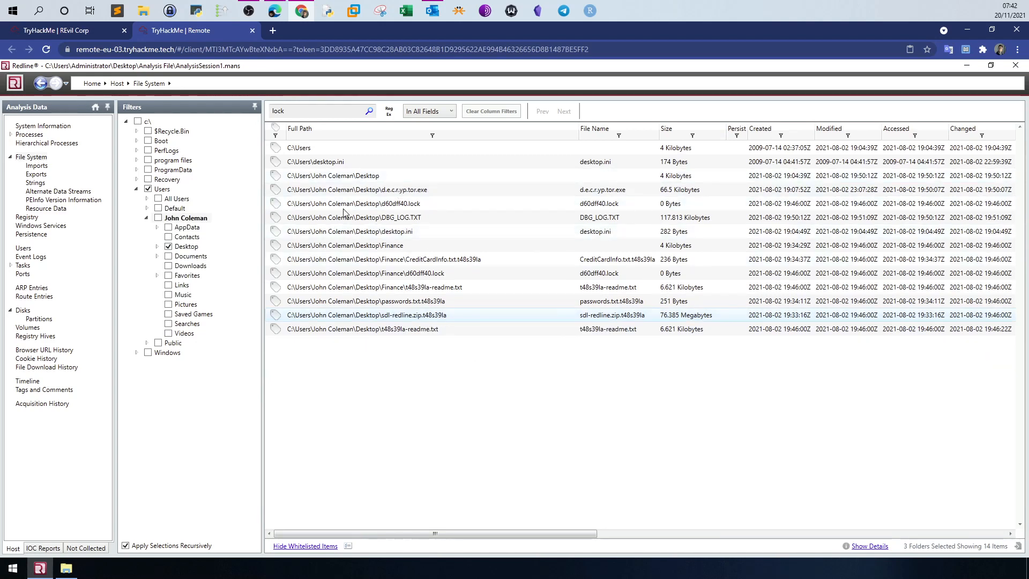
# Paste the copied row into TryHackMe's renamed extension answer, trim it to .t48s39la and submit it.
pyautogui.click(89, 30)
pyautogui.click(303, 258)
pyautogui.hotkey('ctrl', 'v')
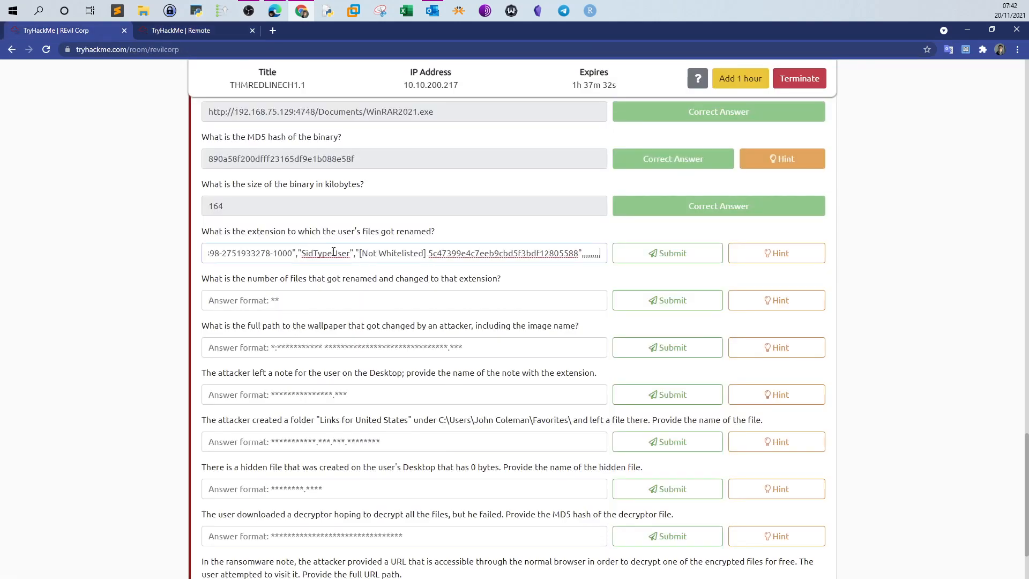
pyautogui.moveTo(394, 249); pyautogui.dragTo(161, 255)
pyautogui.click(354, 256)
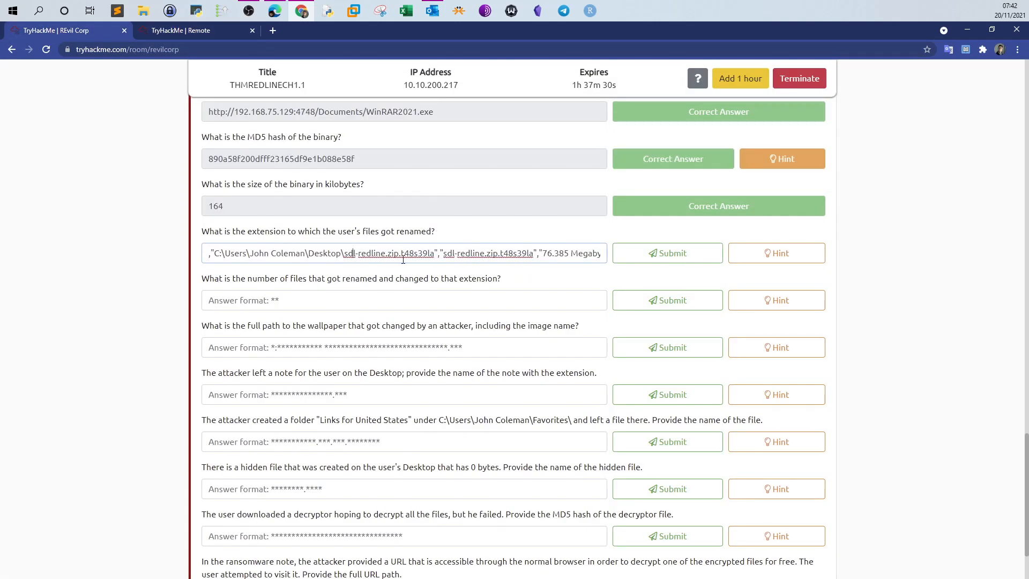
pyautogui.hotkey('shift', 'End')
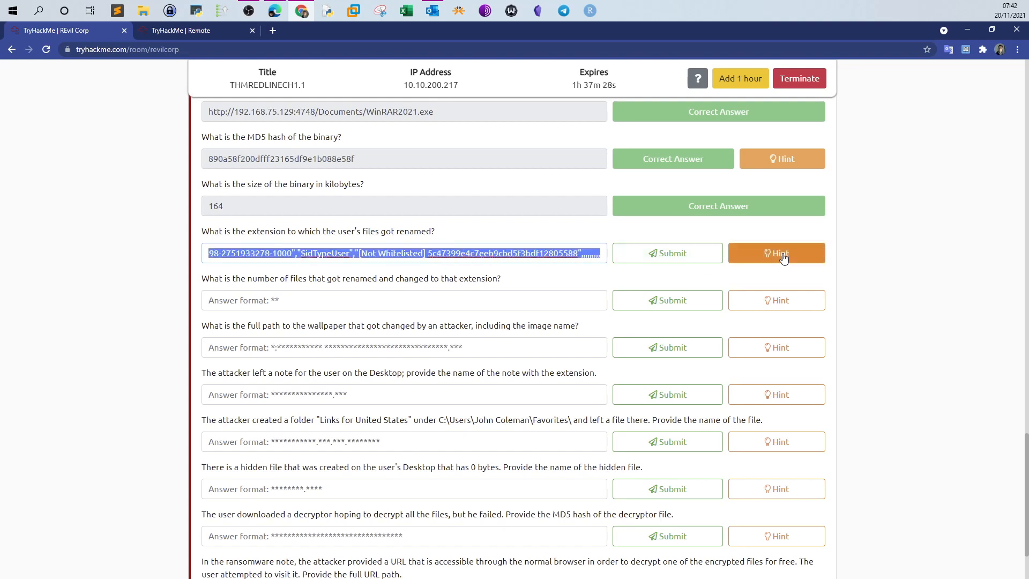
pyautogui.press('Delete')
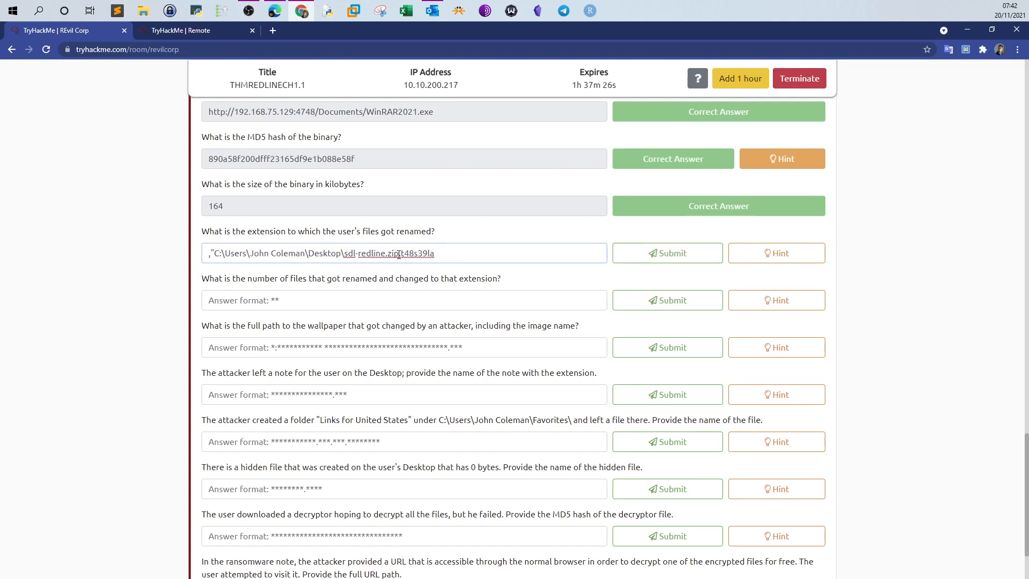
pyautogui.moveTo(399, 254); pyautogui.dragTo(152, 251)
pyautogui.press('BackSpace')
pyautogui.click(681, 247)
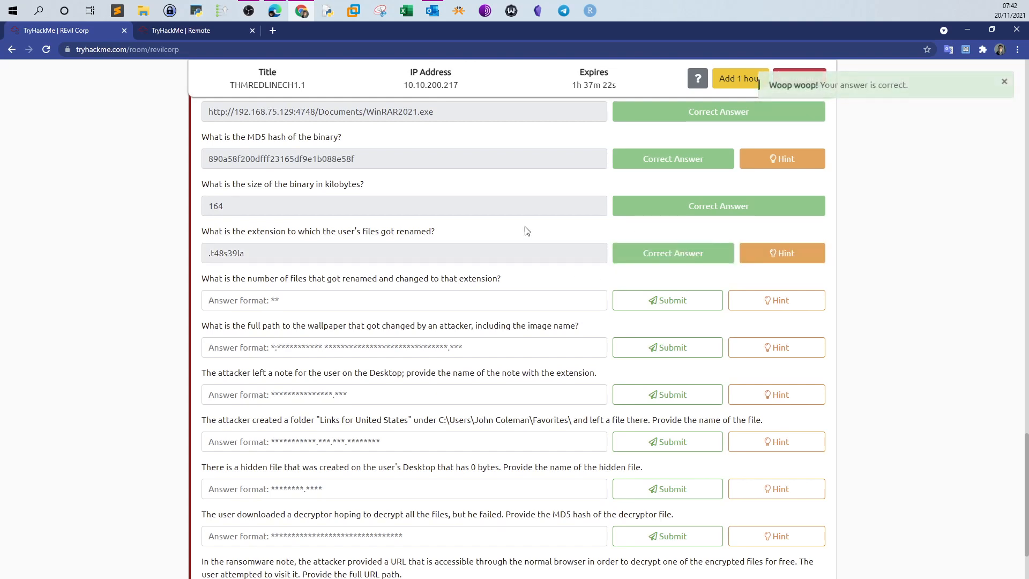
# Take the .t48s39la extension to Redline as the file list's search text and collapse the c:\ filter tree.
pyautogui.moveTo(268, 252); pyautogui.dragTo(208, 193)
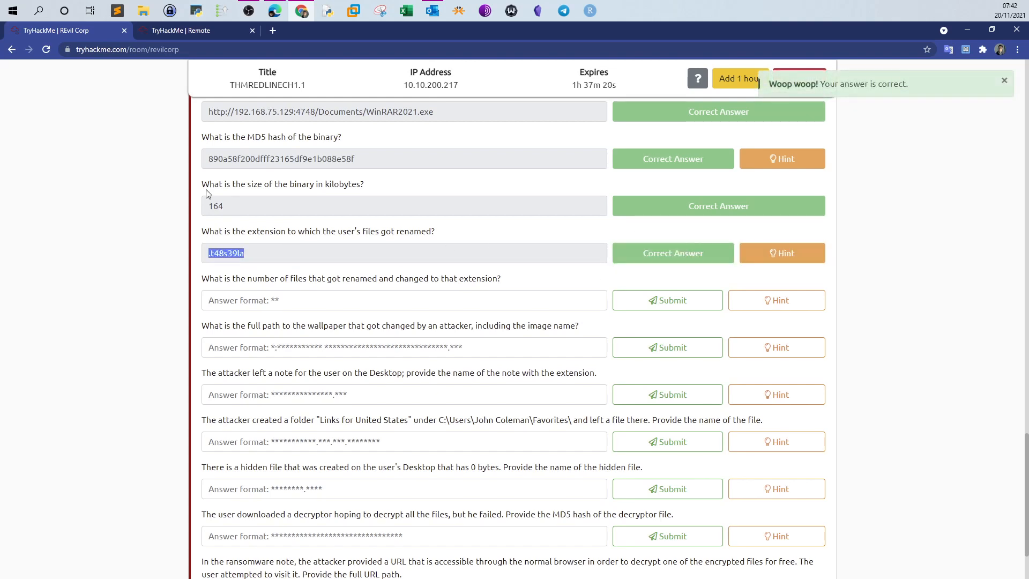
pyautogui.click(202, 31)
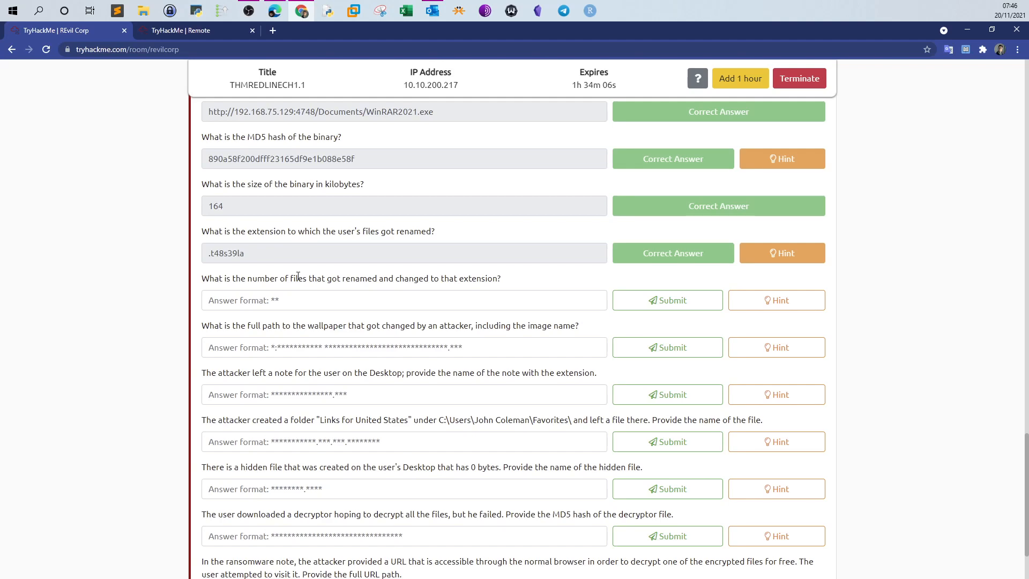
pyautogui.click(170, 31)
pyautogui.click(127, 122)
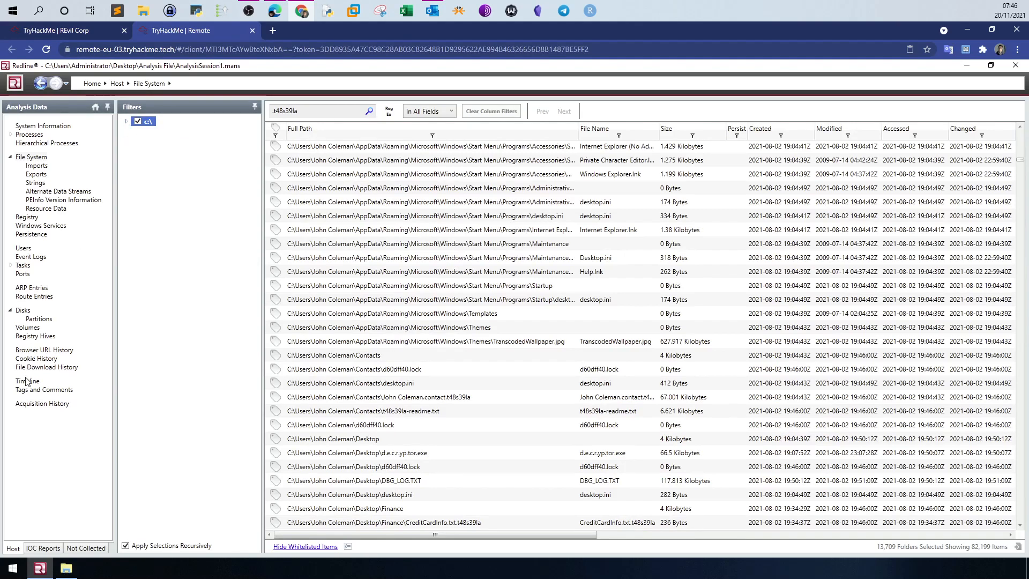
# Open the host's Timeline and limit its displayed fields to the Files entries Modified and Changed.
pyautogui.click(37, 328)
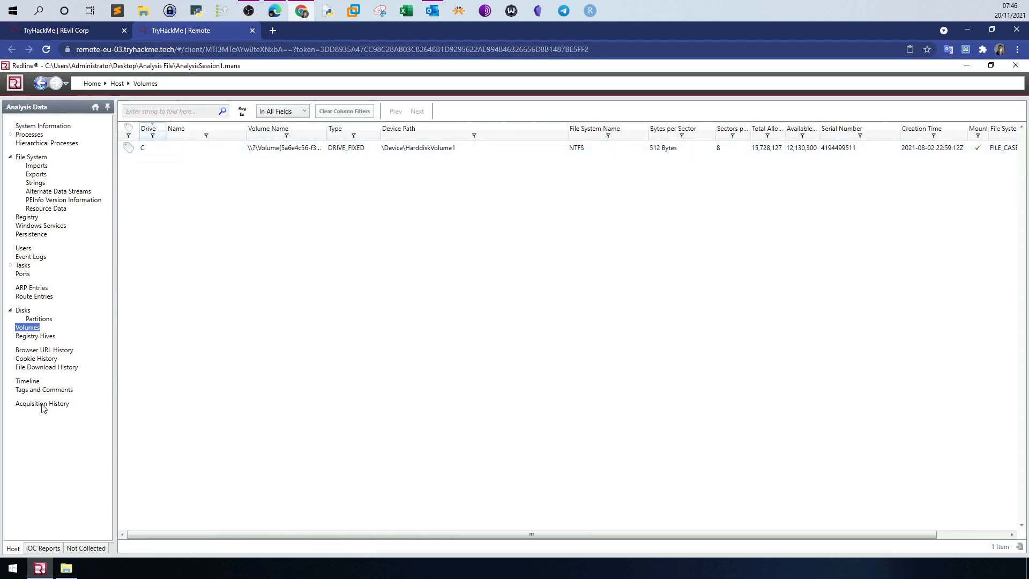
pyautogui.click(28, 381)
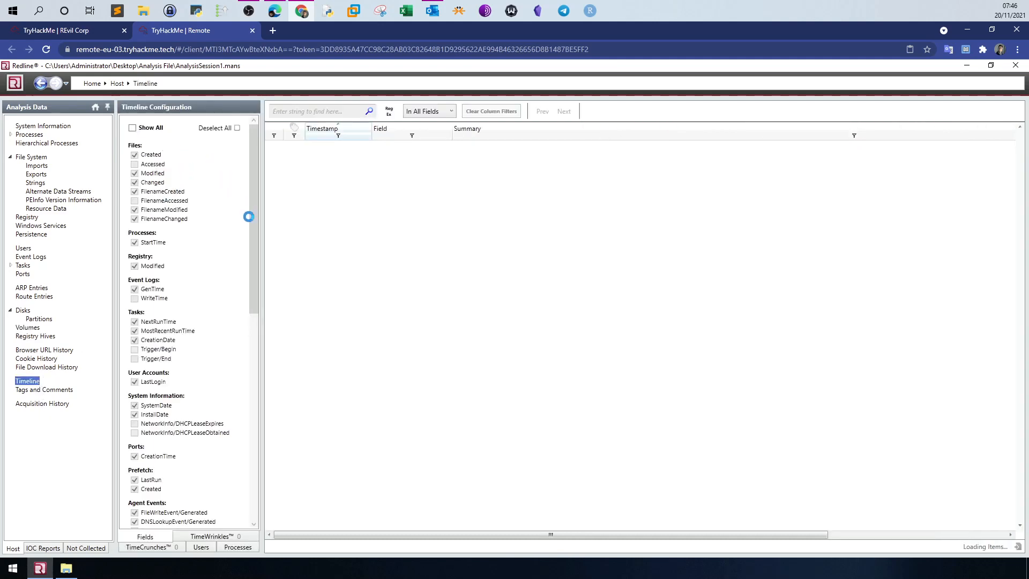
pyautogui.moveTo(258, 240); pyautogui.dragTo(268, 200)
pyautogui.click(237, 130)
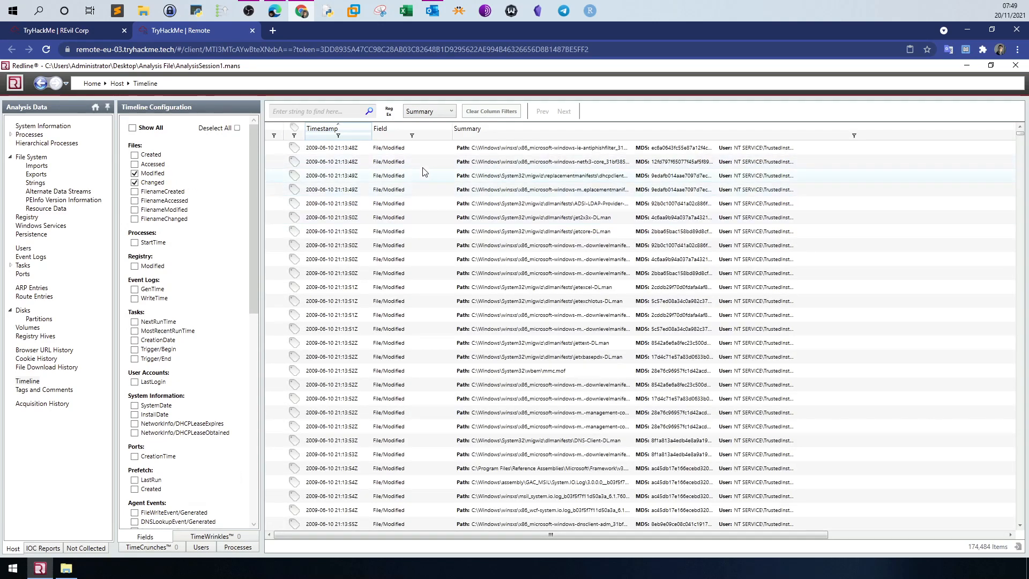
# Search the timeline summaries for t48s39la.
pyautogui.click(321, 112)
pyautogui.rightClick(321, 113)
pyautogui.click(343, 147)
pyautogui.click(369, 111)
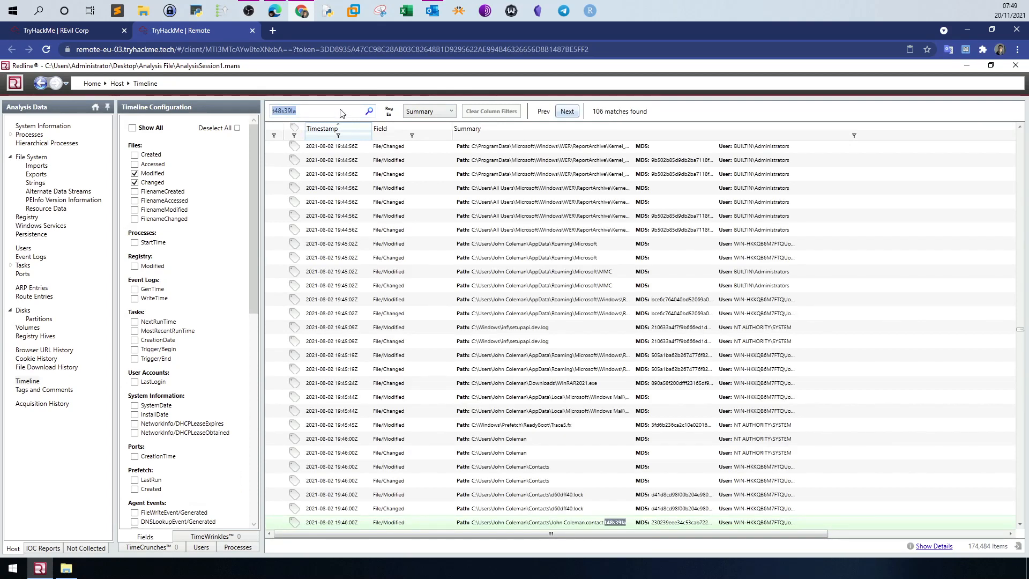
# Try to correct the timeline search text by adding the leading dot before t48s39la.
pyautogui.click(292, 110)
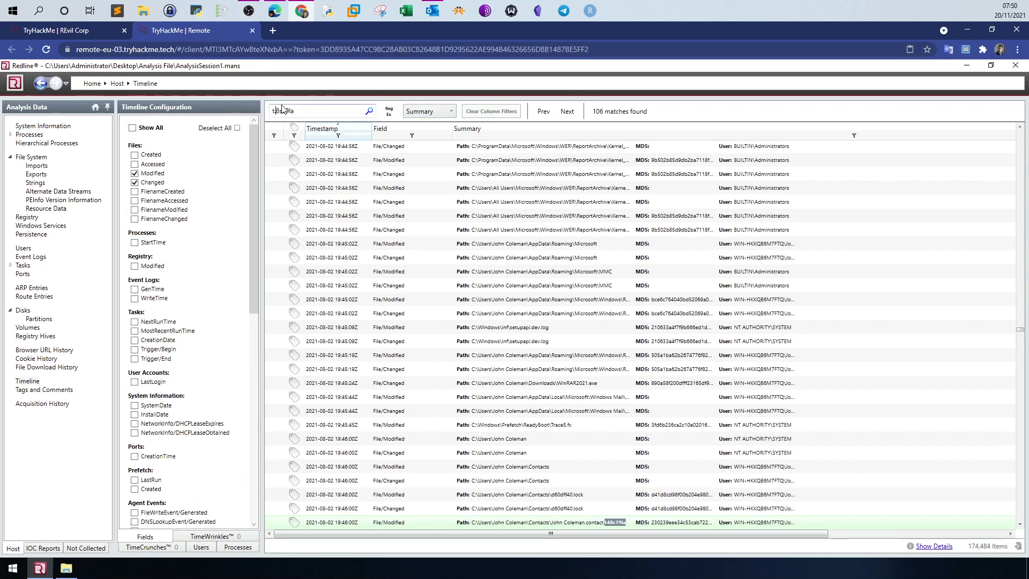
pyautogui.doubleClick(272, 111)
pyautogui.rightClick(288, 112)
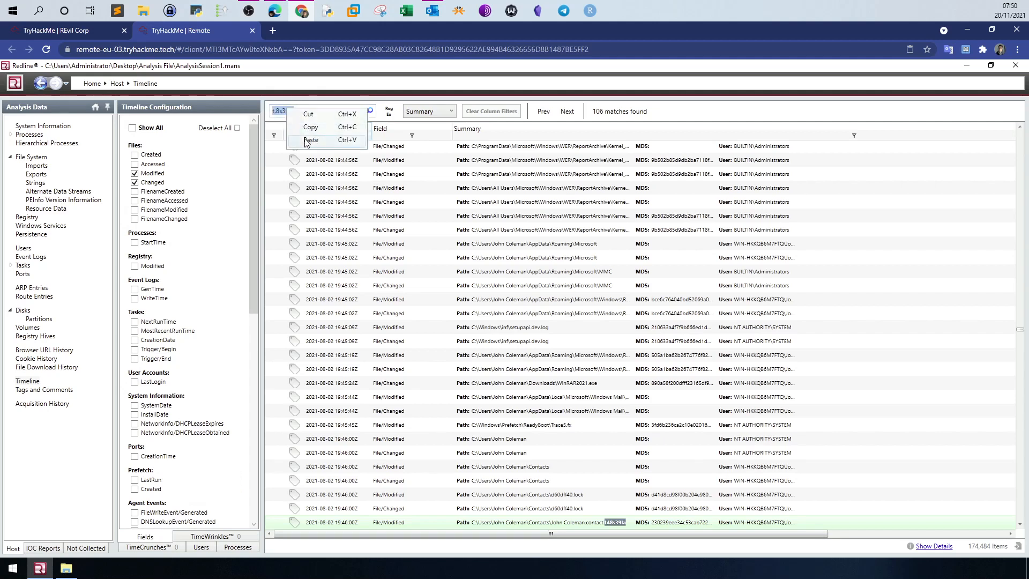
pyautogui.click(308, 141)
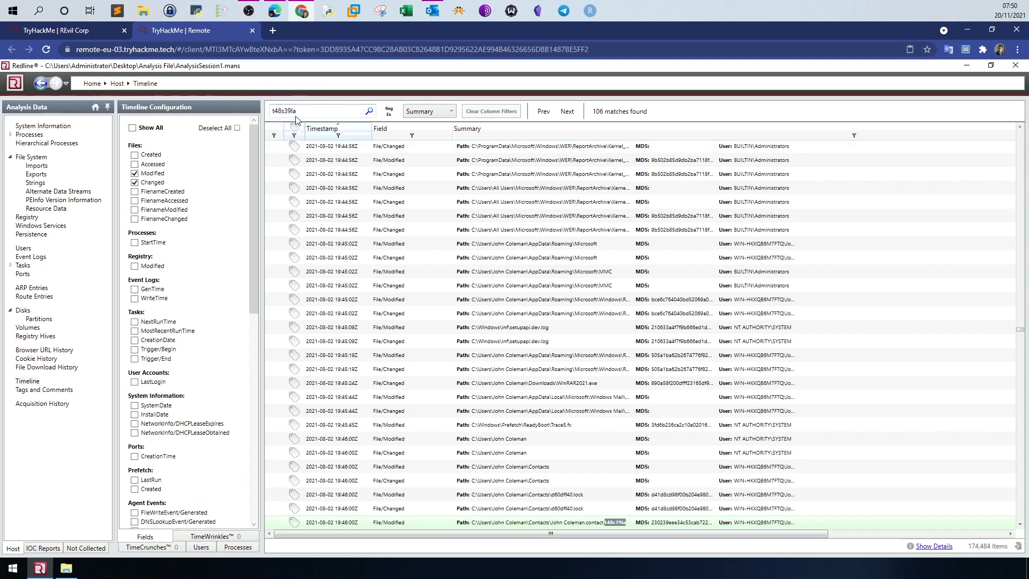
pyautogui.click(275, 110)
pyautogui.write('.')
pyautogui.press('Delete')
pyautogui.write('t')
pyautogui.moveTo(302, 111); pyautogui.dragTo(243, 109)
# Copy .t48s39la from the answered TryHackMe question and search Redline's timeline summaries for it.
pyautogui.click(59, 31)
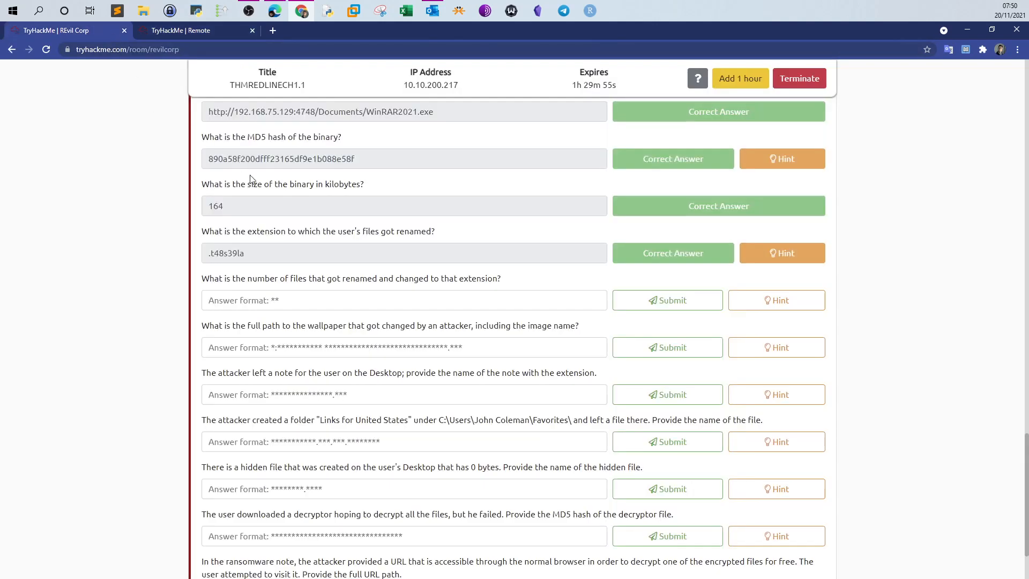
pyautogui.moveTo(252, 254); pyautogui.dragTo(208, 254)
pyautogui.rightClick(217, 252)
pyautogui.click(230, 257)
pyautogui.click(209, 31)
pyautogui.rightClick(287, 110)
pyautogui.click(311, 140)
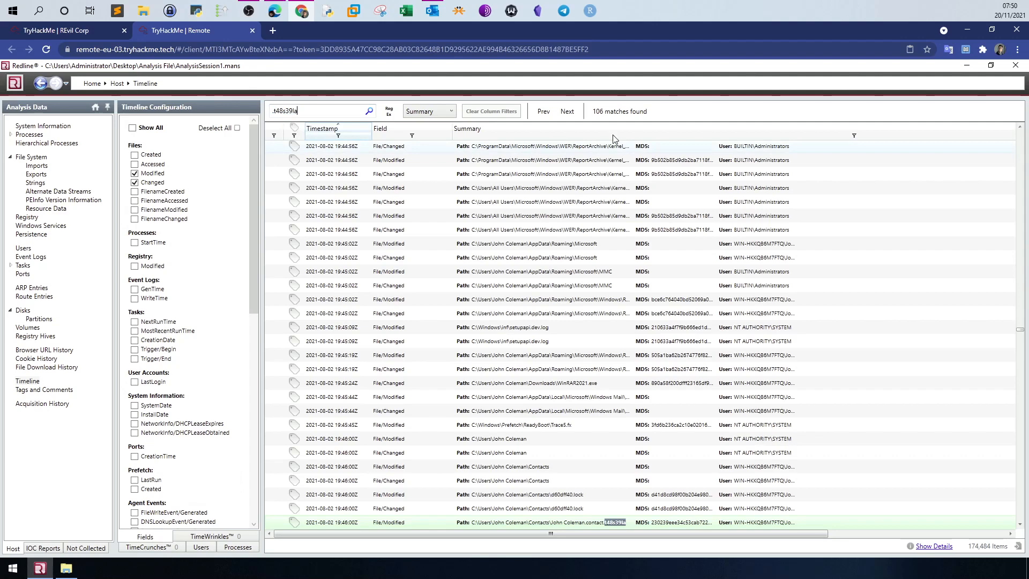
pyautogui.click(368, 111)
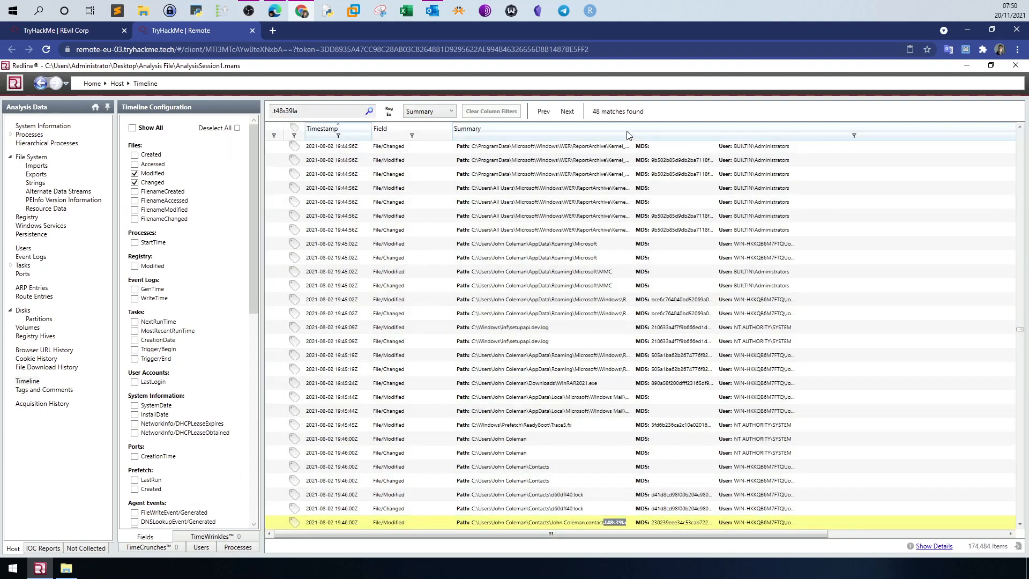
# Submit 48 on TryHackMe as the number of files renamed to that extension.
pyautogui.click(66, 32)
pyautogui.click(293, 302)
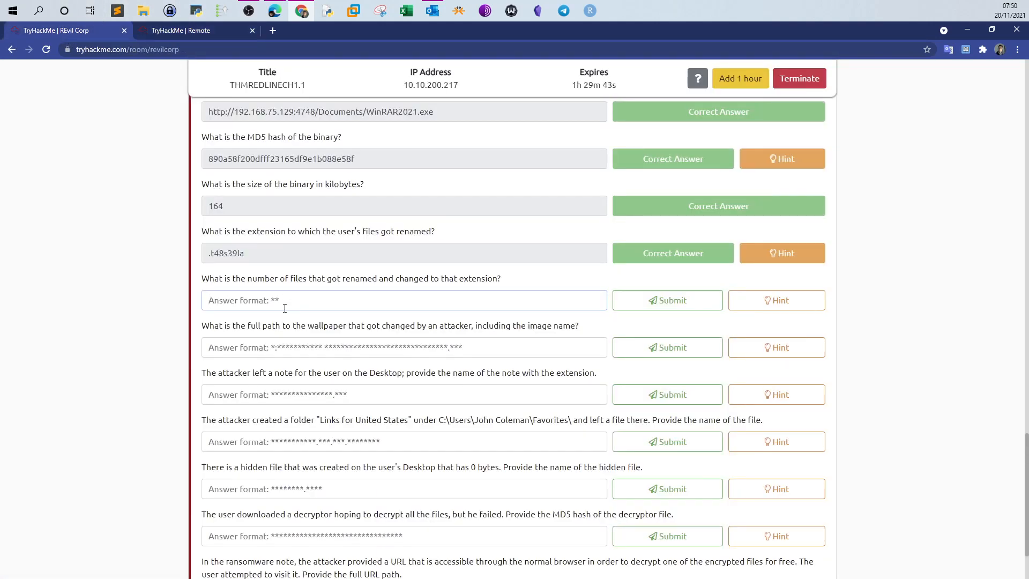
pyautogui.write('48')
pyautogui.press('Return')
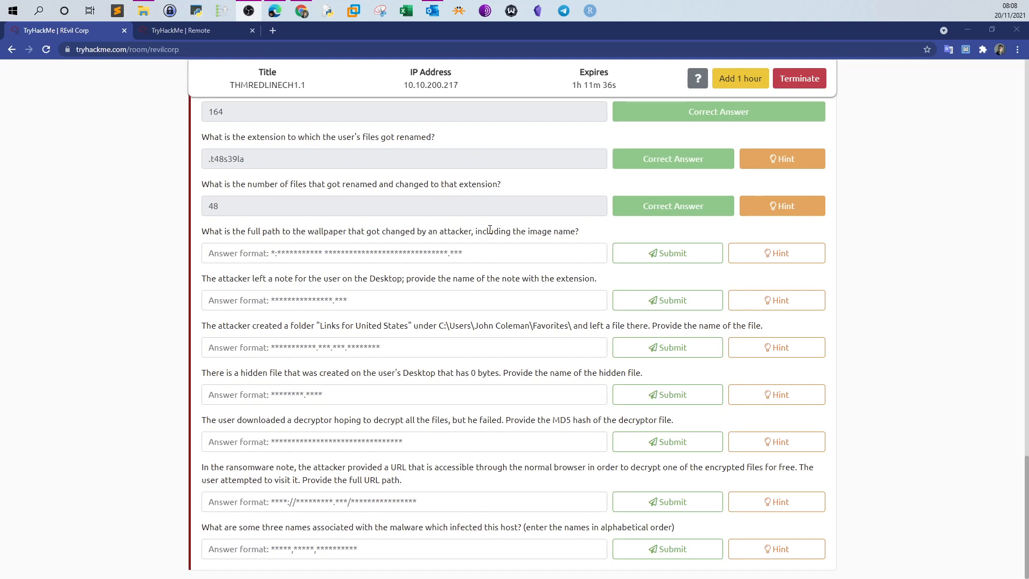
pyautogui.scroll(4, 490, 229)
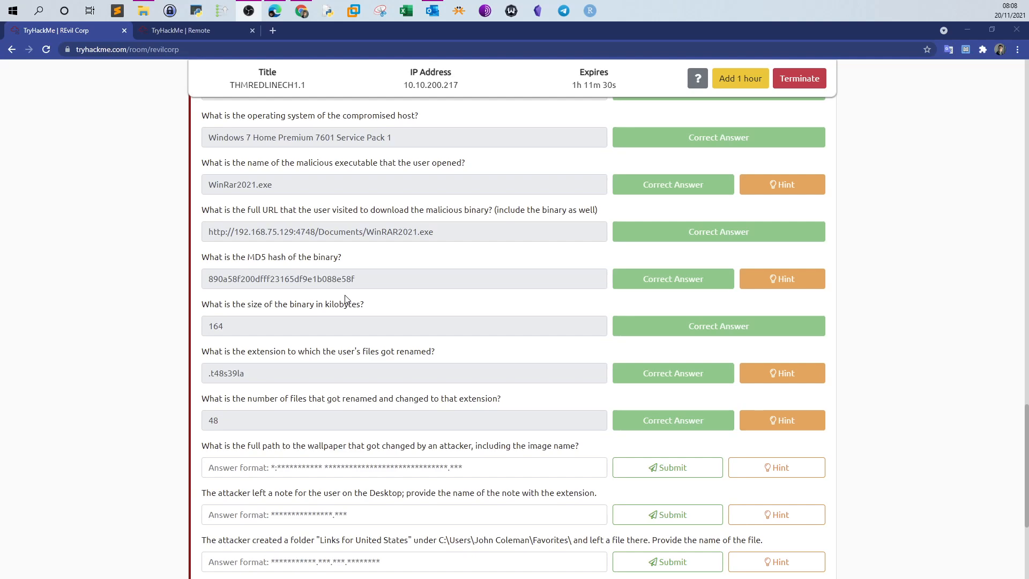
# Switch to Redline and search the timeline for .bmp with only the file Accessed field shown.
pyautogui.scroll(-2, 345, 297)
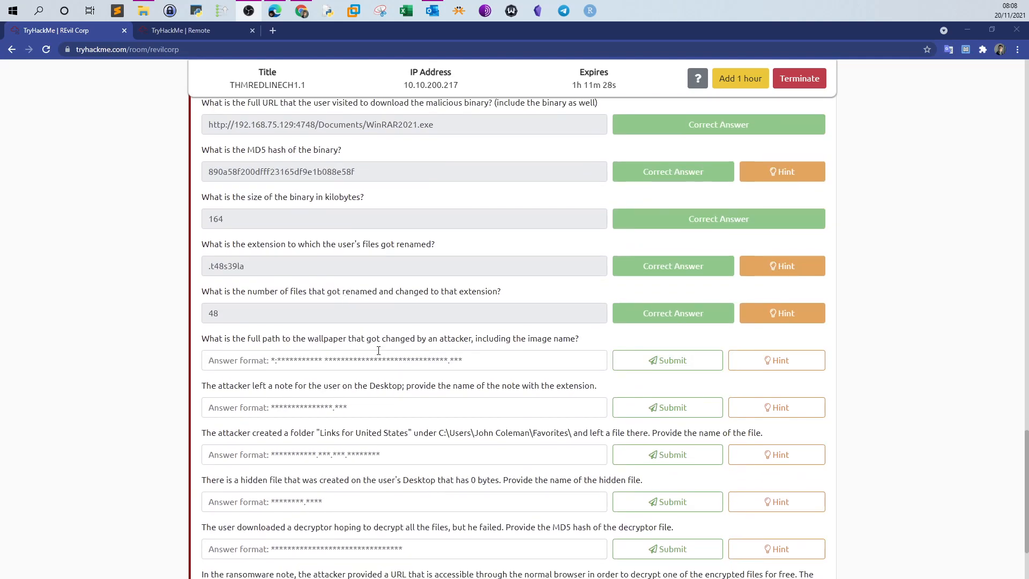
pyautogui.click(204, 35)
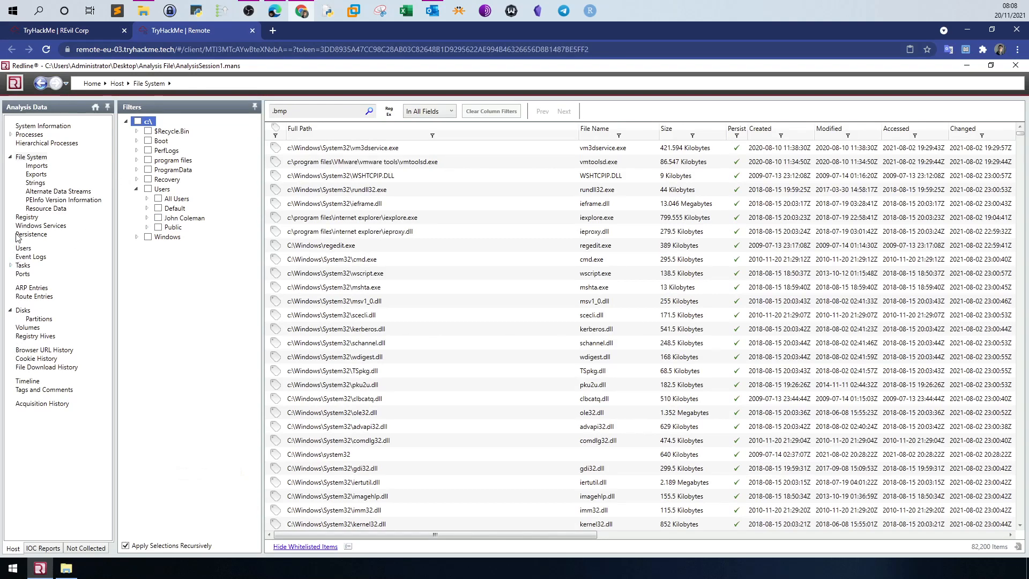
pyautogui.click(28, 381)
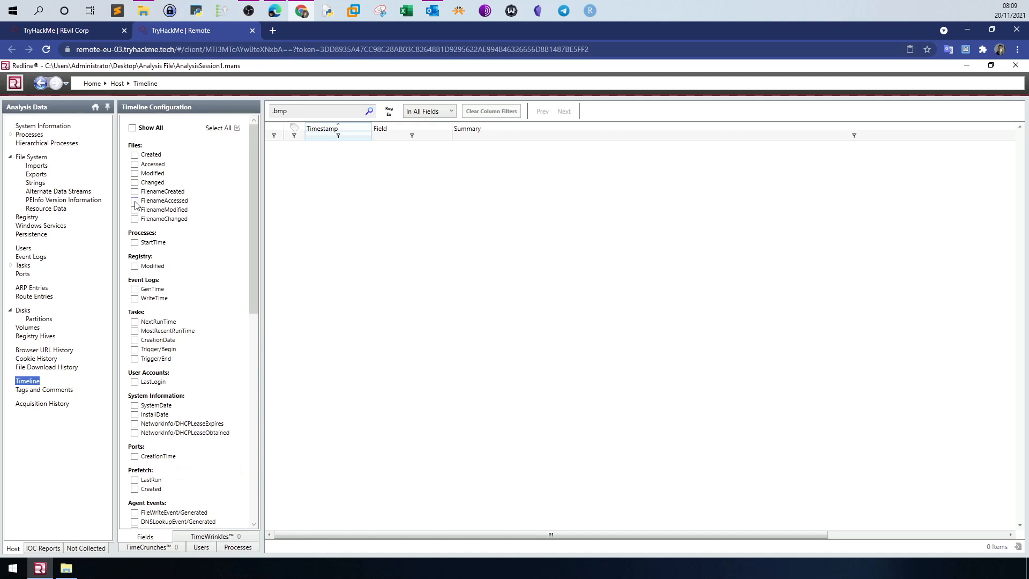
pyautogui.click(135, 164)
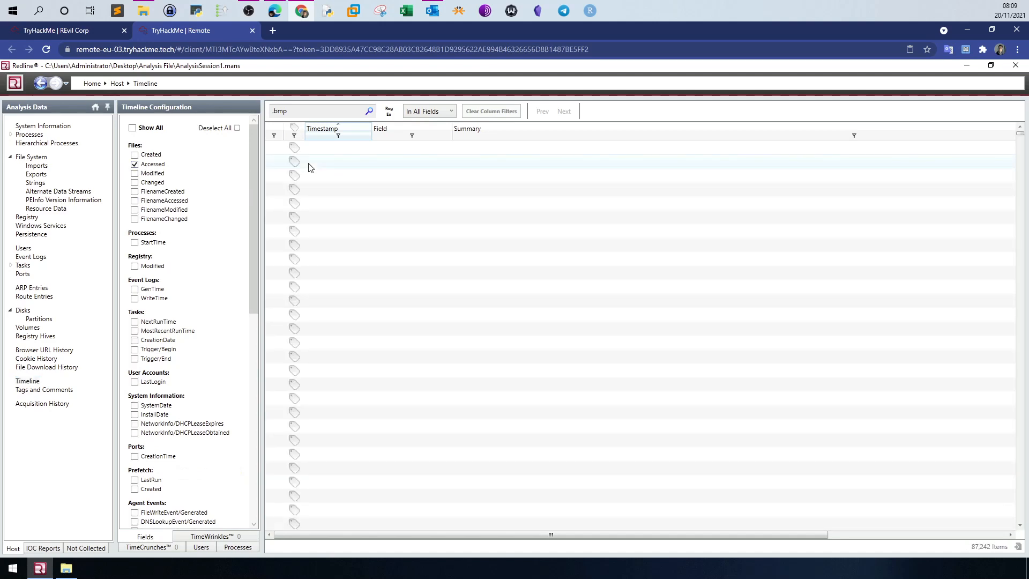
pyautogui.moveTo(303, 111); pyautogui.dragTo(264, 110)
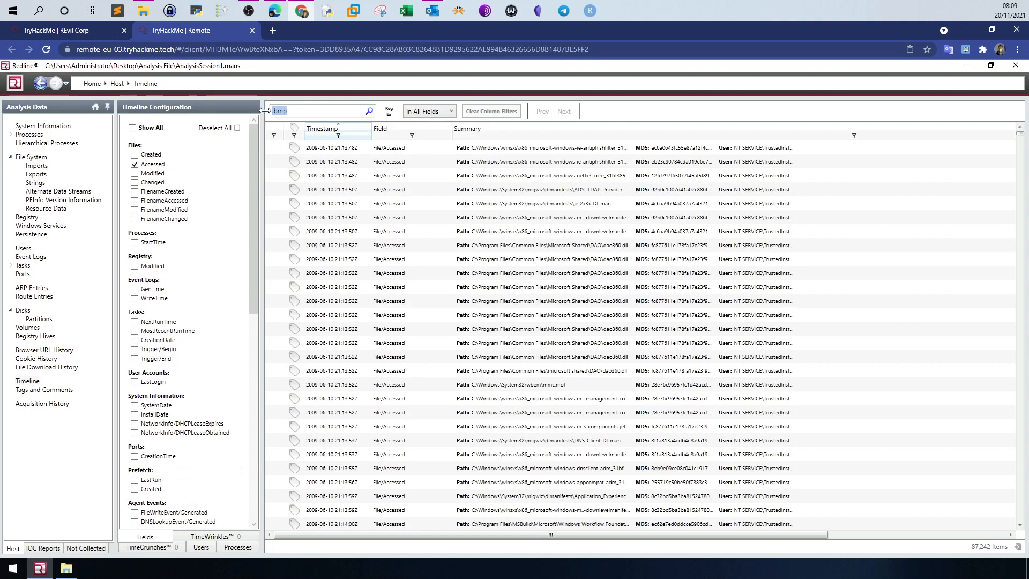
pyautogui.click(368, 111)
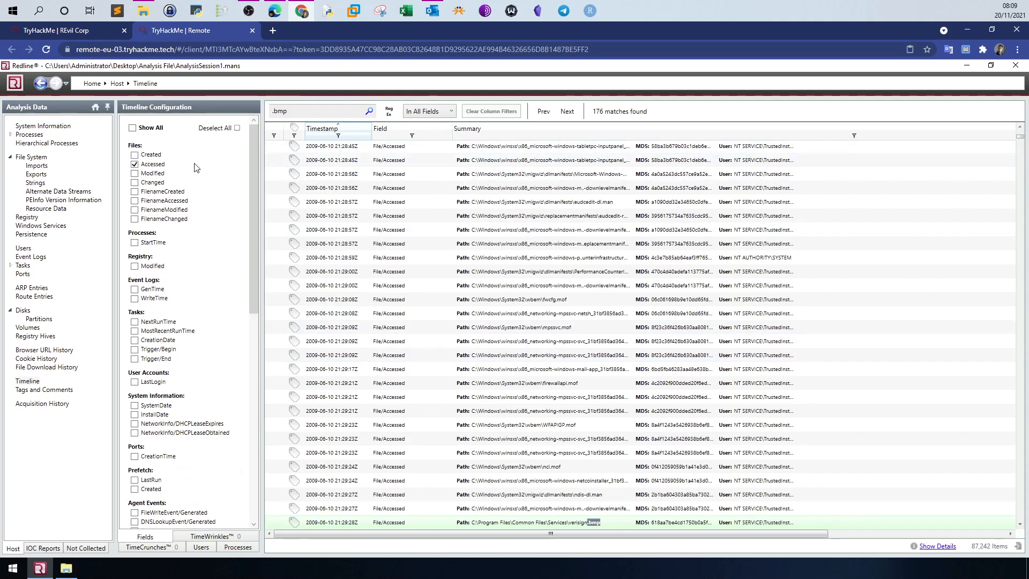
# Limit the file system listing to the user's Desktop, Documents and Downloads folders and search it for .bmp.
pyautogui.click(36, 158)
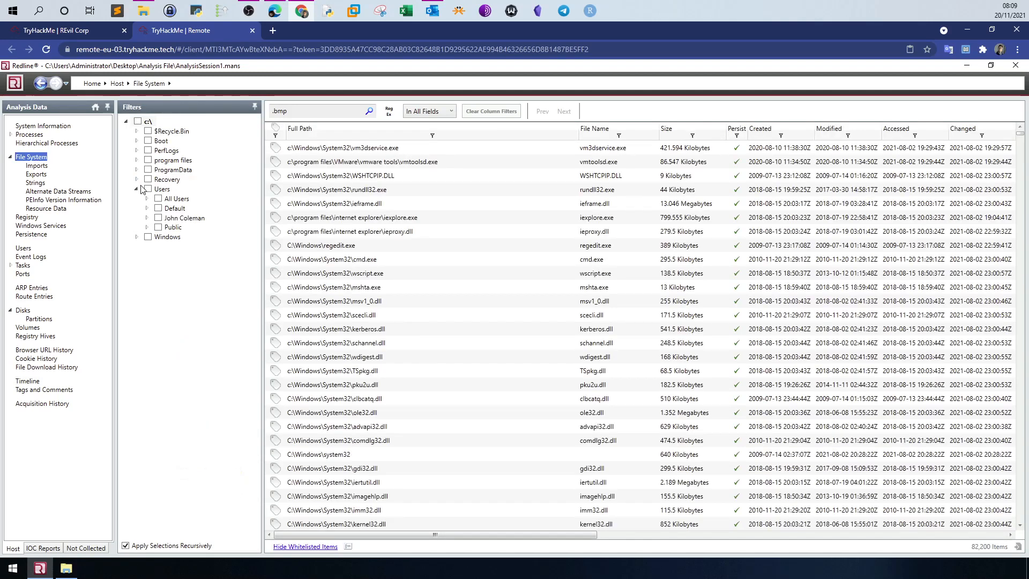
pyautogui.click(147, 218)
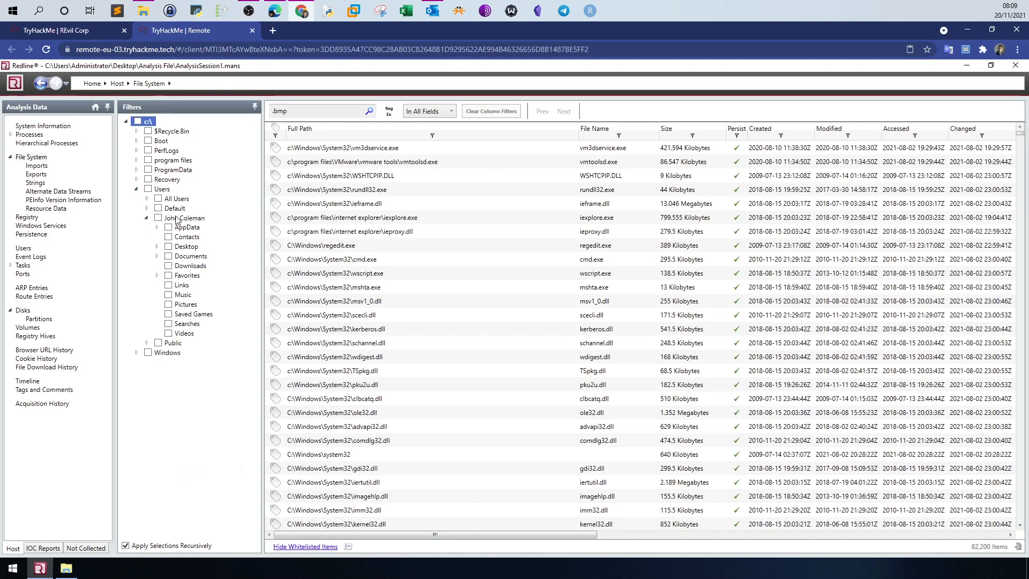
pyautogui.click(168, 247)
pyautogui.click(168, 256)
pyautogui.click(168, 265)
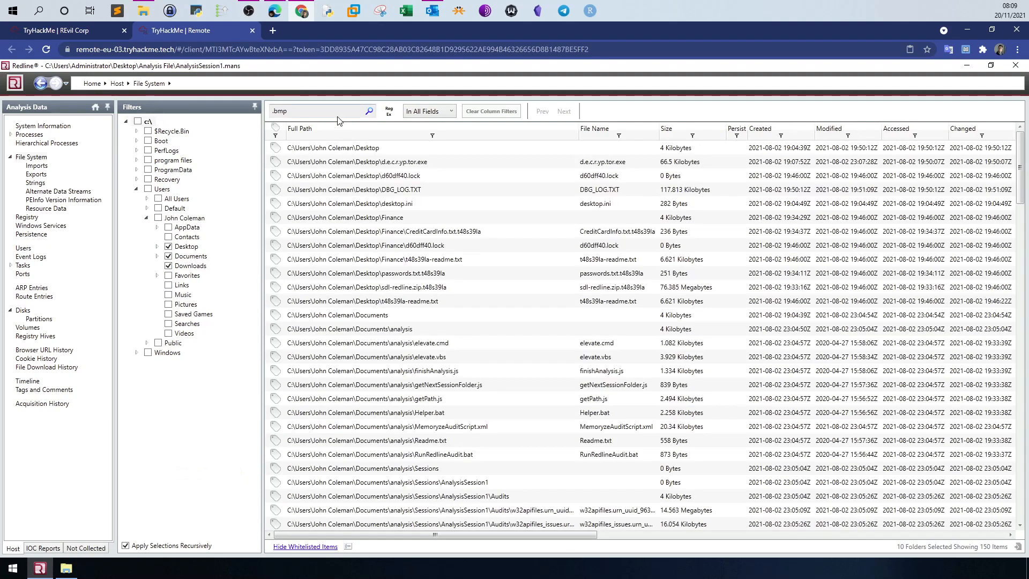
pyautogui.click(368, 112)
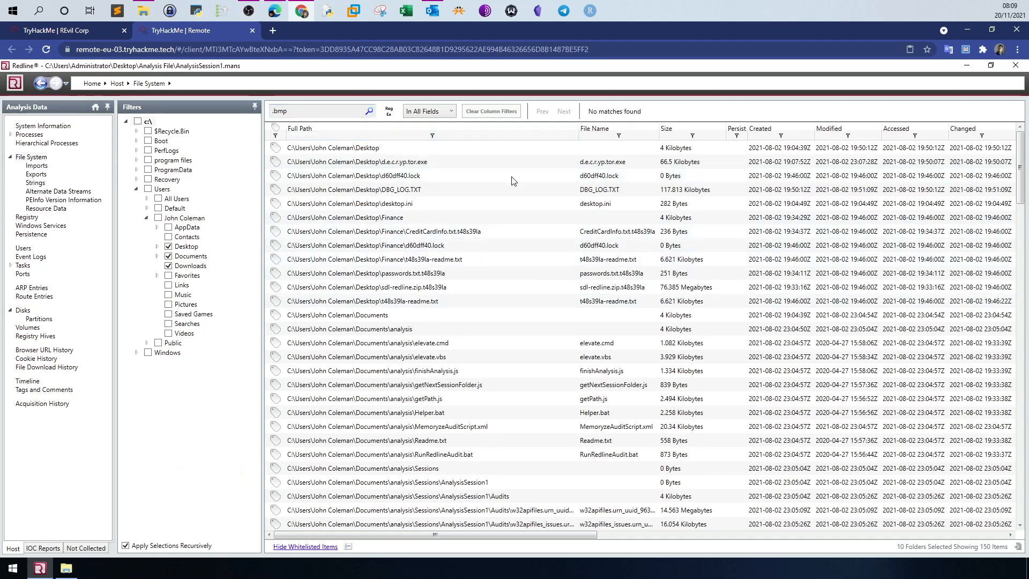
# Clear the folder filters, show only the user's Pictures folder and search it for .bmp.
pyautogui.click(138, 121)
pyautogui.click(168, 266)
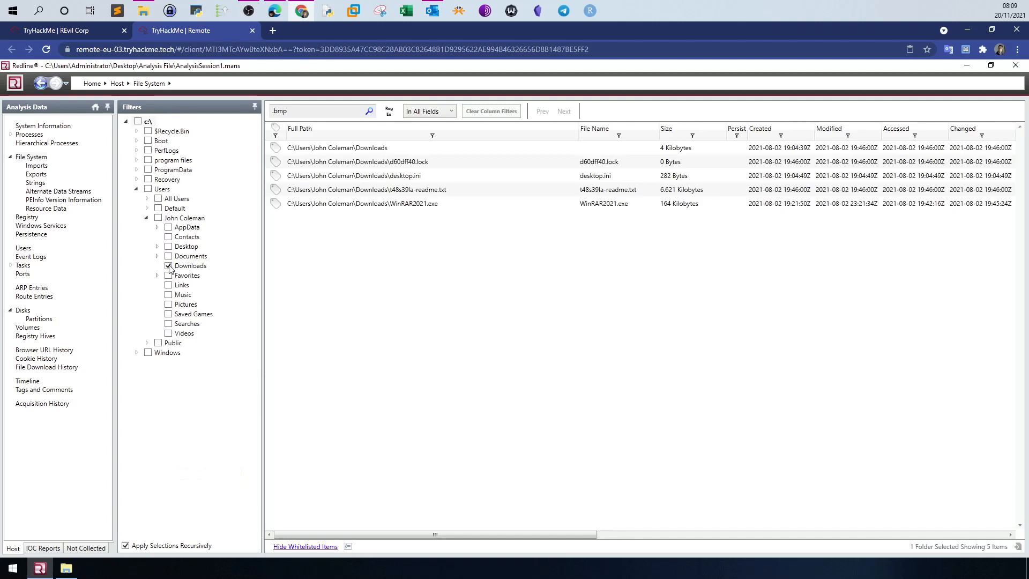
pyautogui.click(168, 266)
pyautogui.click(168, 304)
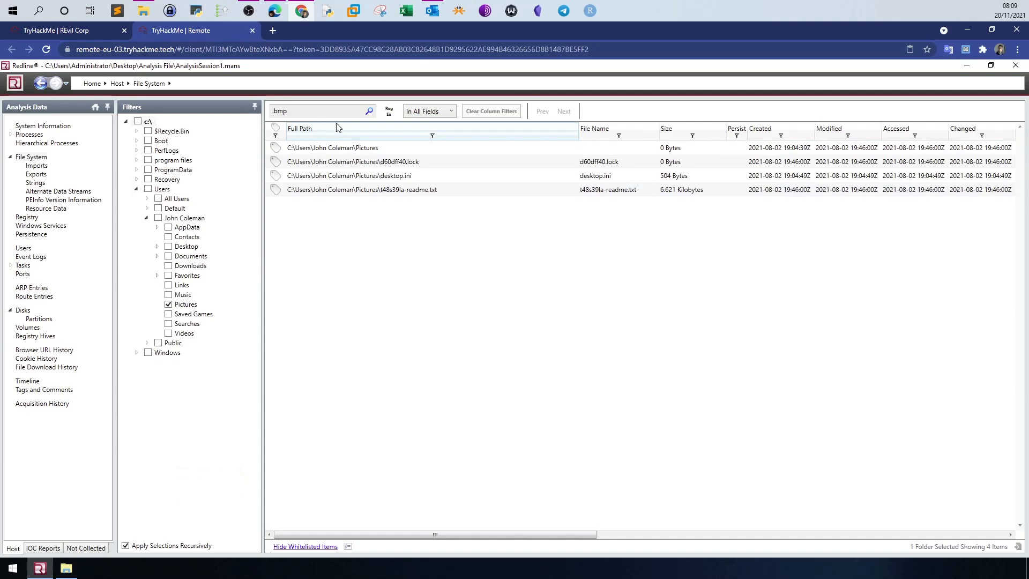
pyautogui.click(370, 111)
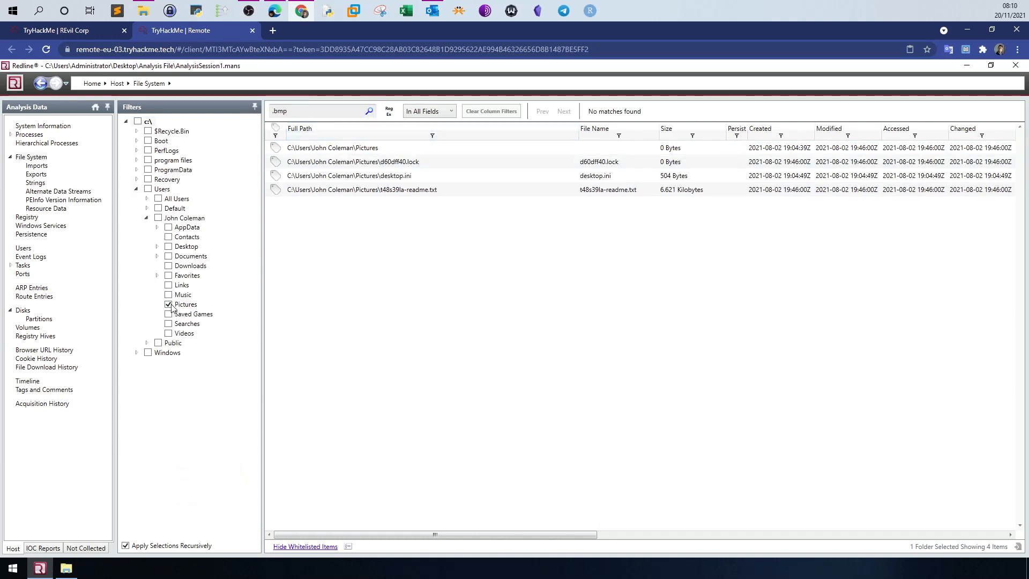
# Limit the file listing to the user's AppData folder instead of Pictures and search it for .bmp.
pyautogui.click(168, 305)
pyautogui.click(169, 227)
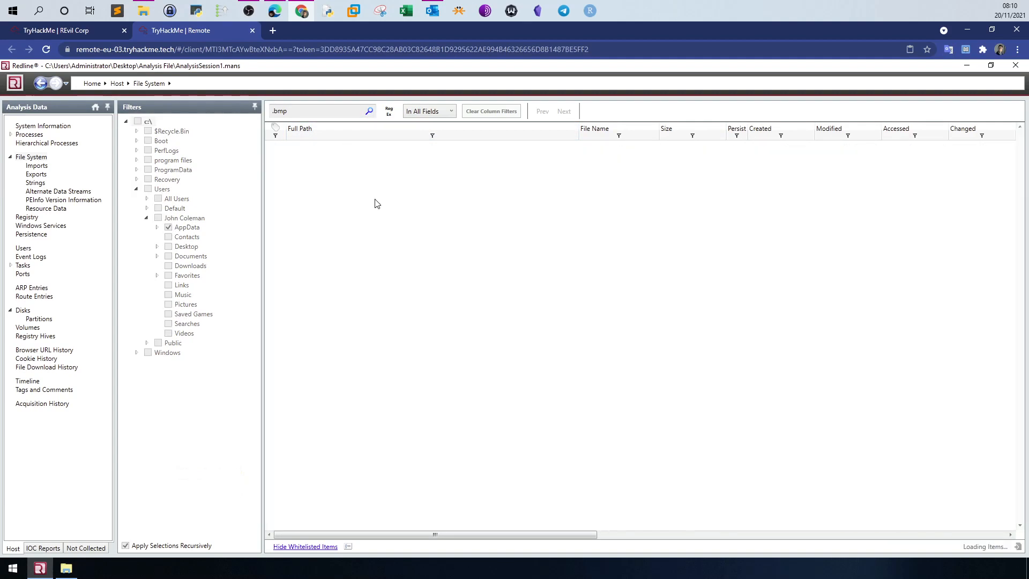
pyautogui.click(369, 111)
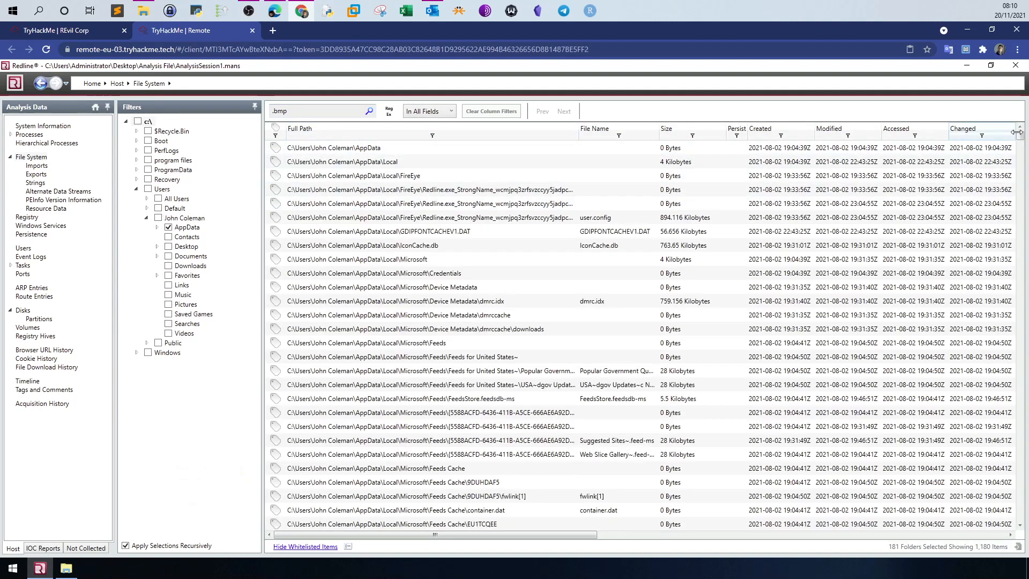
pyautogui.scroll(-5, 983, 503)
pyautogui.moveTo(982, 503); pyautogui.dragTo(988, 529)
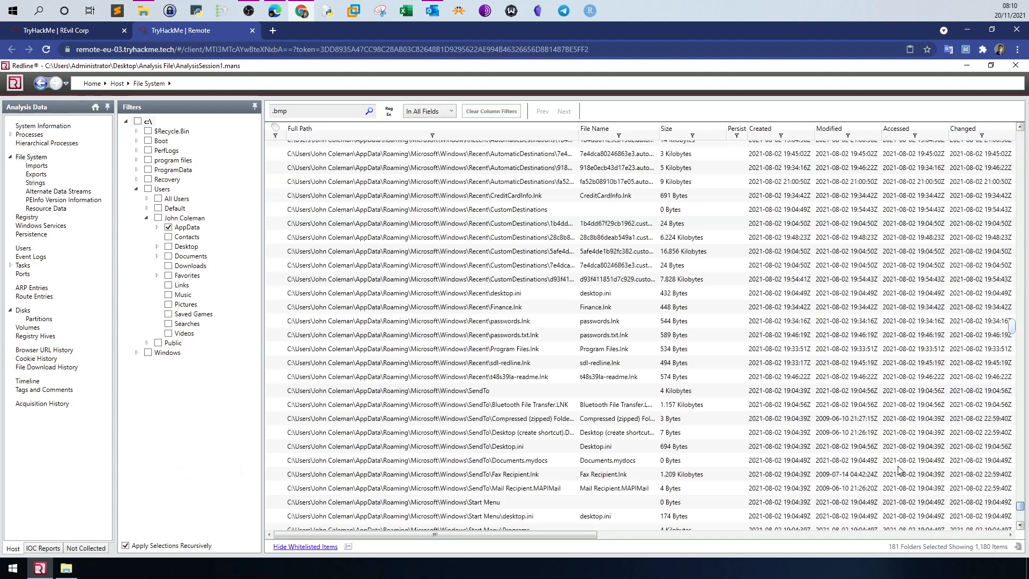
pyautogui.click(370, 112)
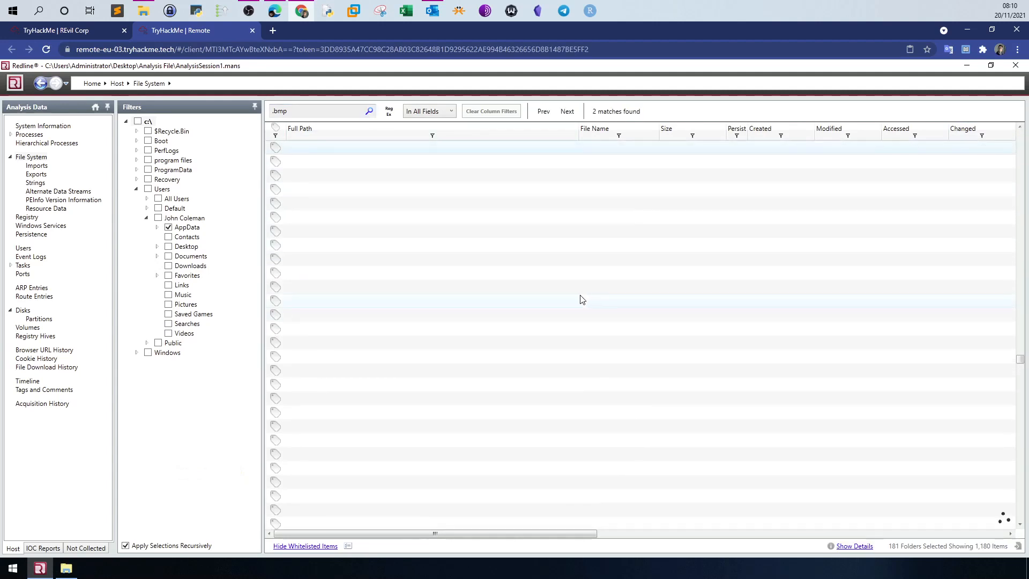
pyautogui.scroll(5, 420, 389)
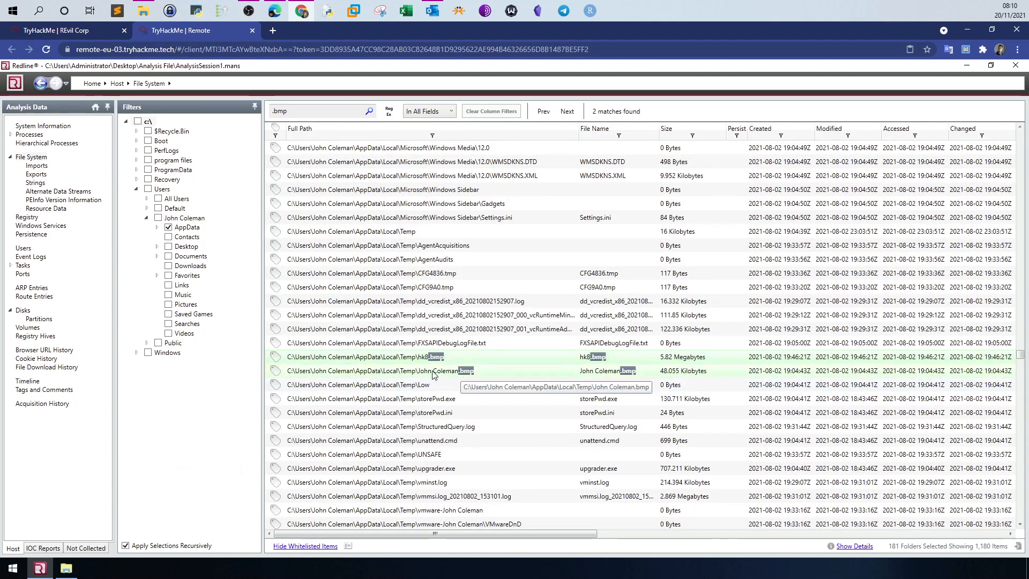
# Check the wallpaper answer format on TryHackMe and copy the hk8.bmp entry from Redline's AppData\Local\Temp results.
pyautogui.click(429, 368)
pyautogui.click(102, 34)
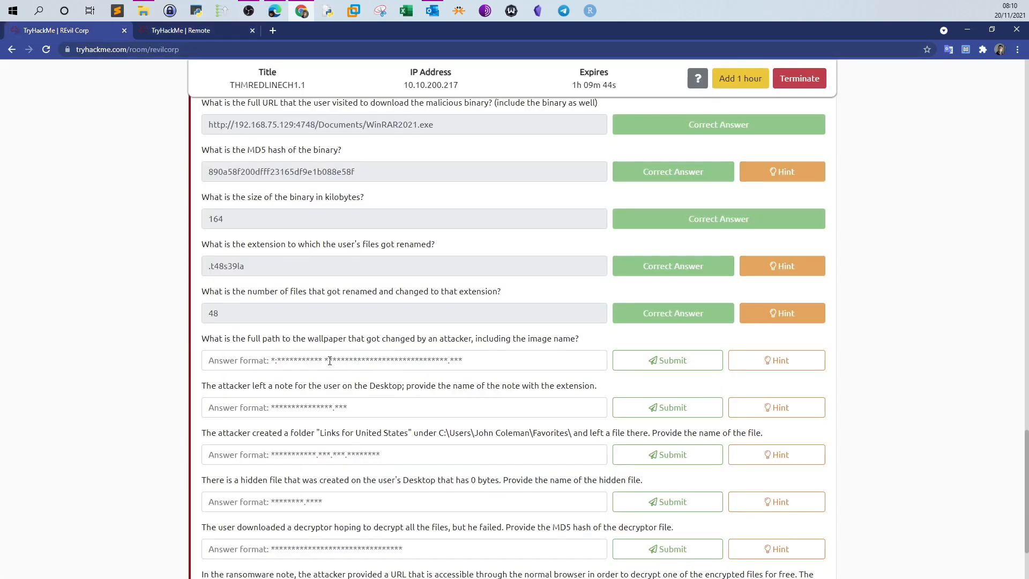
pyautogui.click(205, 33)
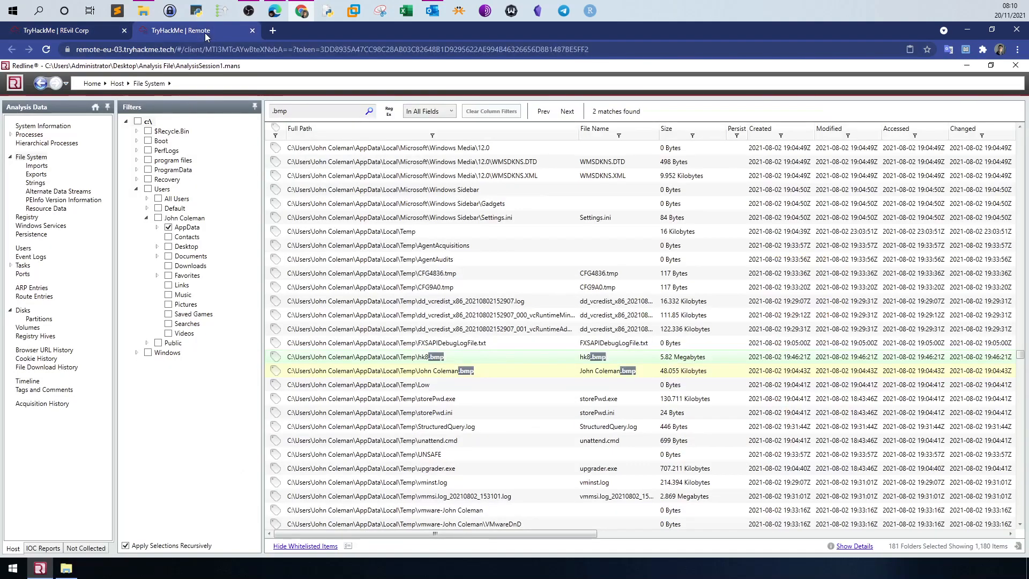
pyautogui.rightClick(371, 354)
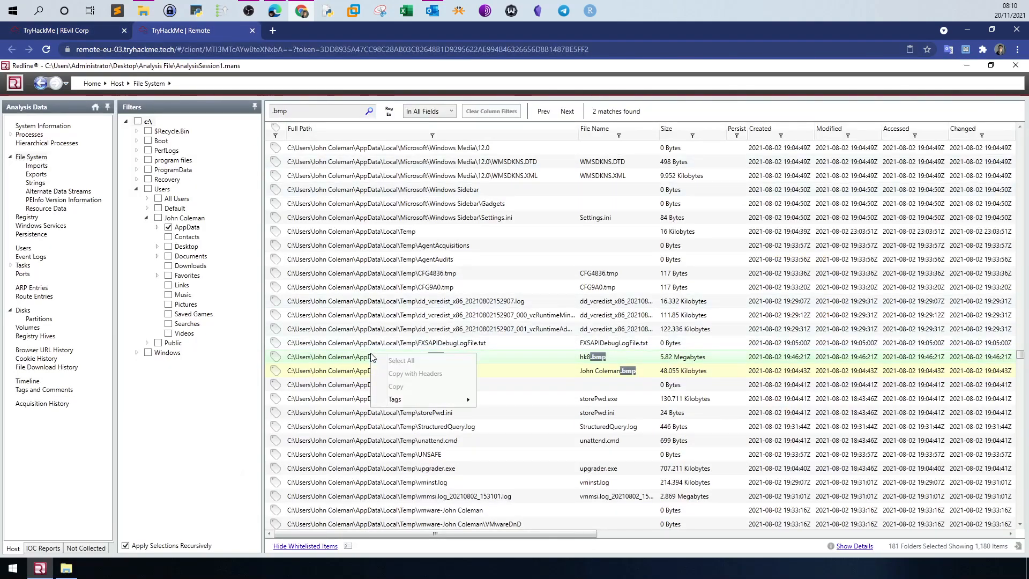
pyautogui.click(395, 388)
pyautogui.click(70, 30)
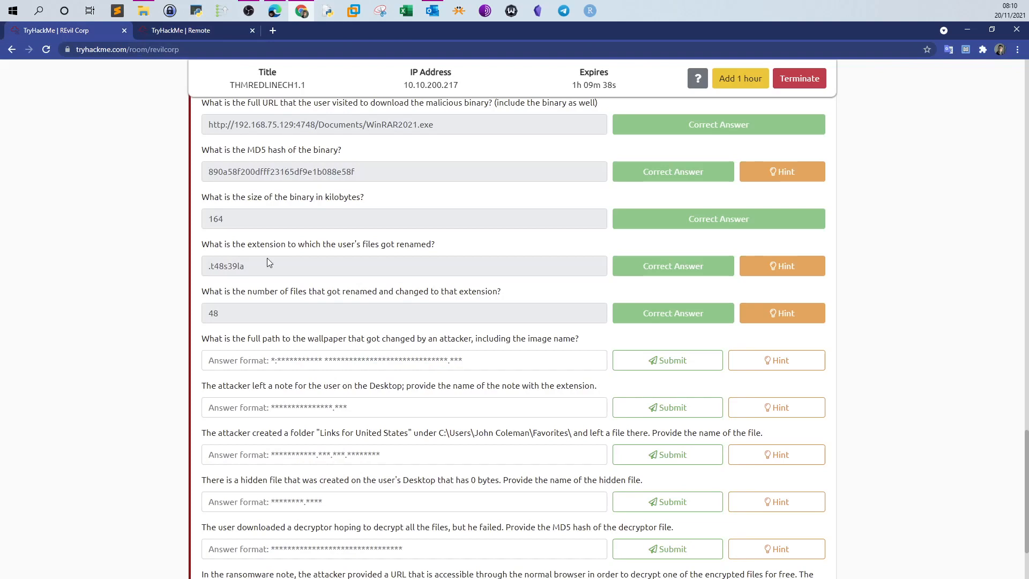
# Paste the copied entry as the wallpaper answer and delete the size, date and owner details following the file name.
pyautogui.click(299, 359)
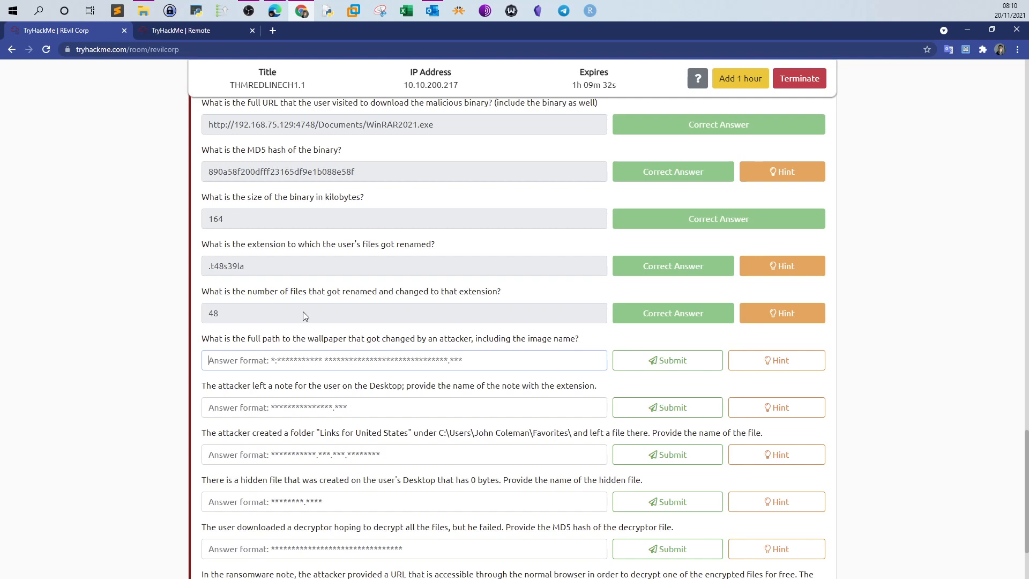
pyautogui.hotkey('ctrl', 'v')
pyautogui.moveTo(397, 360); pyautogui.dragTo(603, 360)
pyautogui.press('BackSpace')
pyautogui.moveTo(340, 363); pyautogui.dragTo(627, 368)
pyautogui.press('BackSpace')
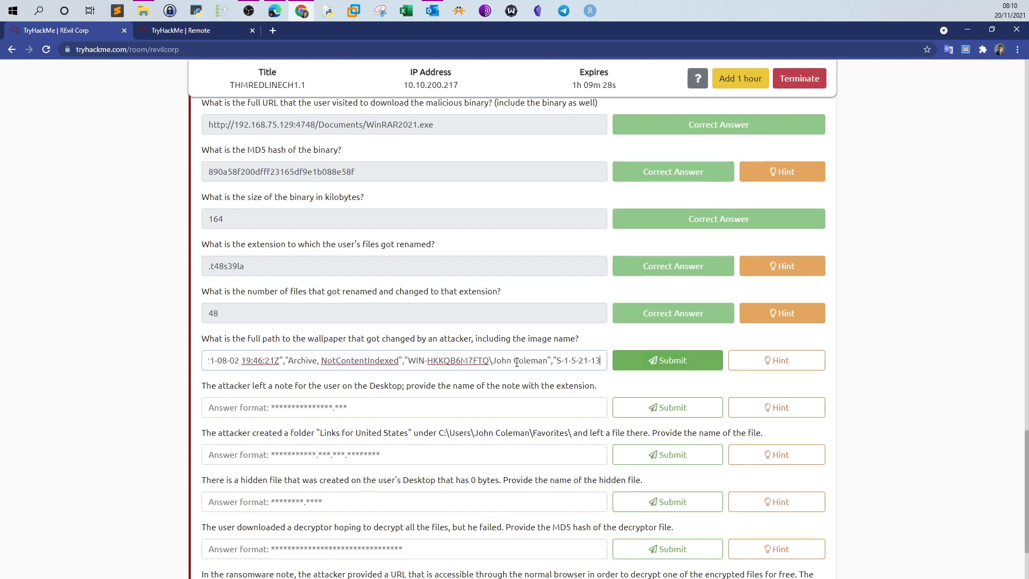
pyautogui.moveTo(325, 365); pyautogui.dragTo(636, 365)
pyautogui.press('BackSpace')
pyautogui.moveTo(321, 362); pyautogui.dragTo(633, 364)
pyautogui.press('BackSpace')
pyautogui.moveTo(367, 360); pyautogui.dragTo(615, 361)
pyautogui.press('BackSpace')
pyautogui.press('BackSpace')
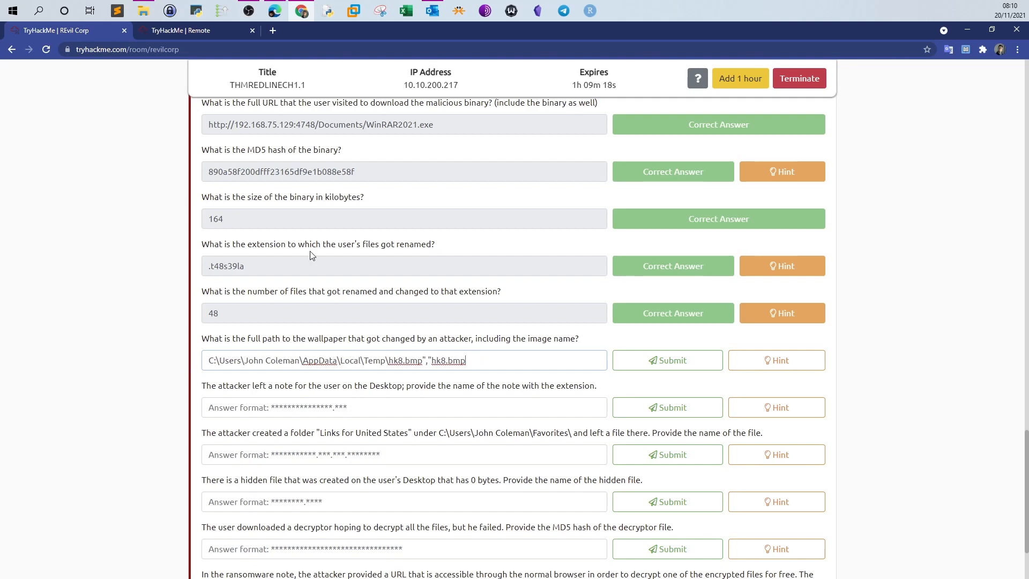
# Remove the duplicate file name from the wallpaper answer and submit the full path ending in AppData\Local\Temp\hk8.bmp.
pyautogui.click(670, 364)
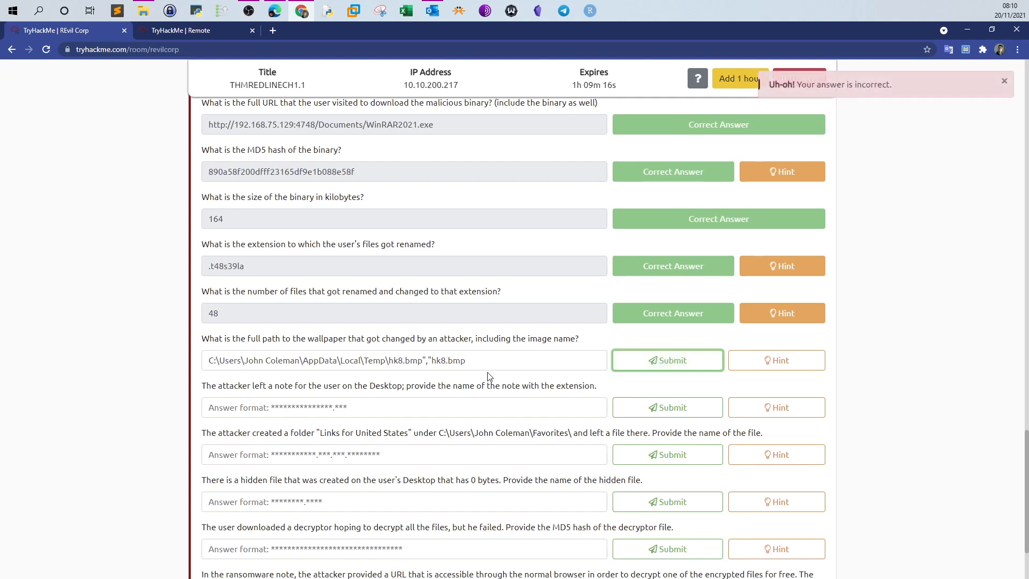
pyautogui.moveTo(424, 362); pyautogui.dragTo(466, 362)
pyautogui.press('BackSpace')
pyautogui.click(622, 360)
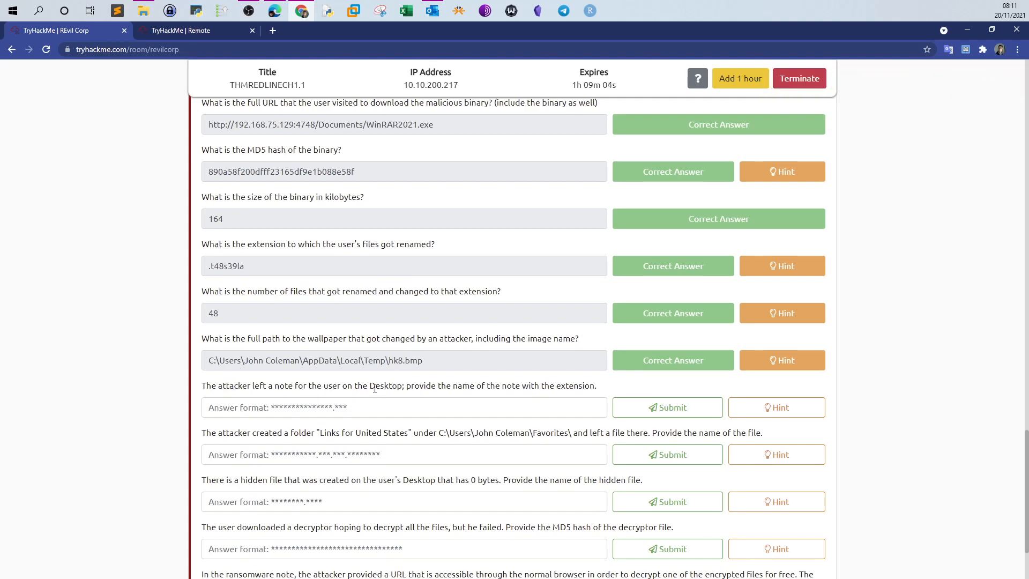
# Return to Redline for the attacker's note question and list only the files in the user's Desktop folder.
pyautogui.moveTo(397, 386); pyautogui.dragTo(378, 390)
pyautogui.click(207, 35)
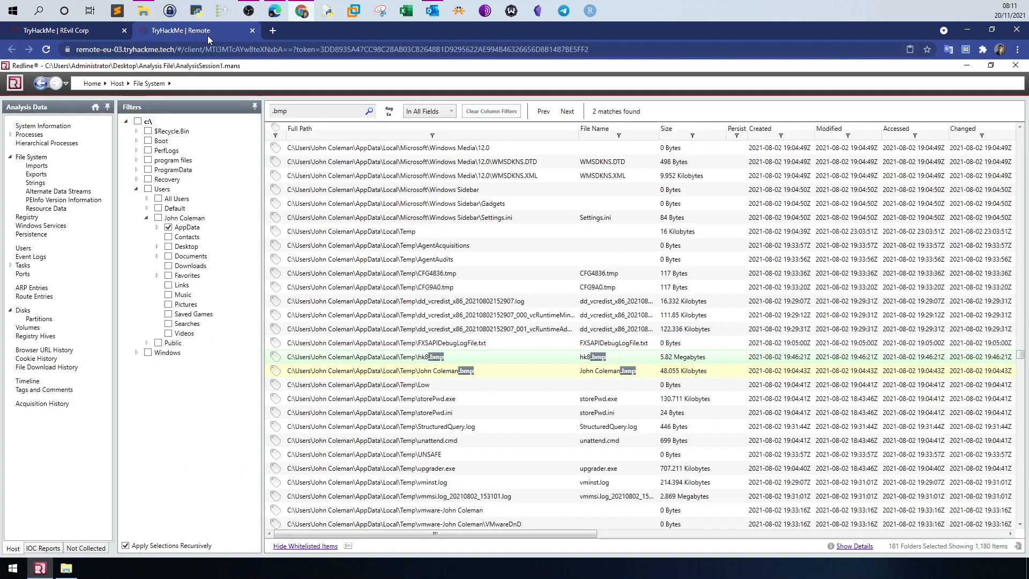
pyautogui.click(168, 227)
pyautogui.click(169, 246)
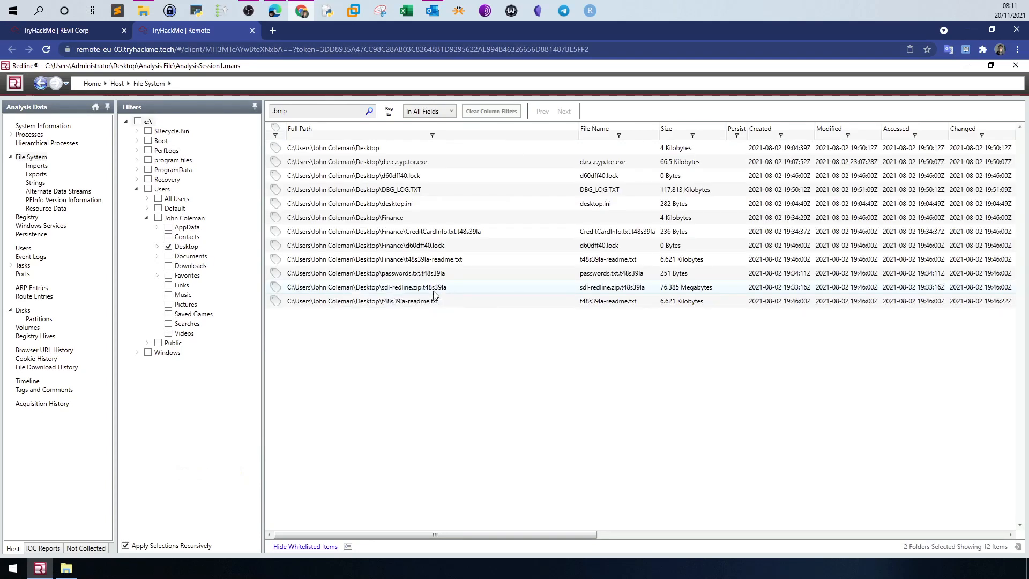
# Check the Desktop note question's answer format on TryHackMe and copy the Desktop\t48s39la-readme.txt entry from Redline.
pyautogui.click(105, 35)
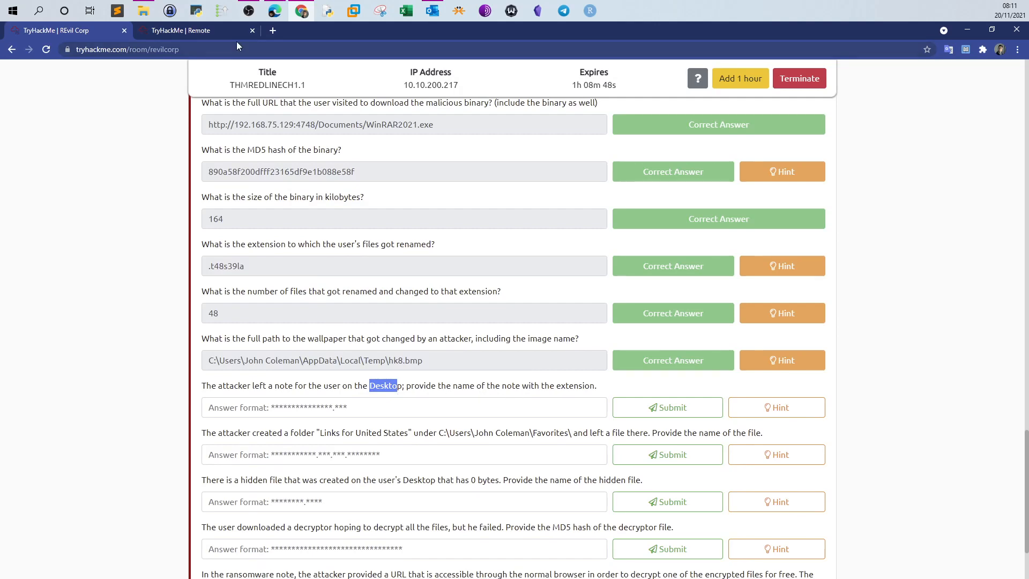
pyautogui.click(201, 31)
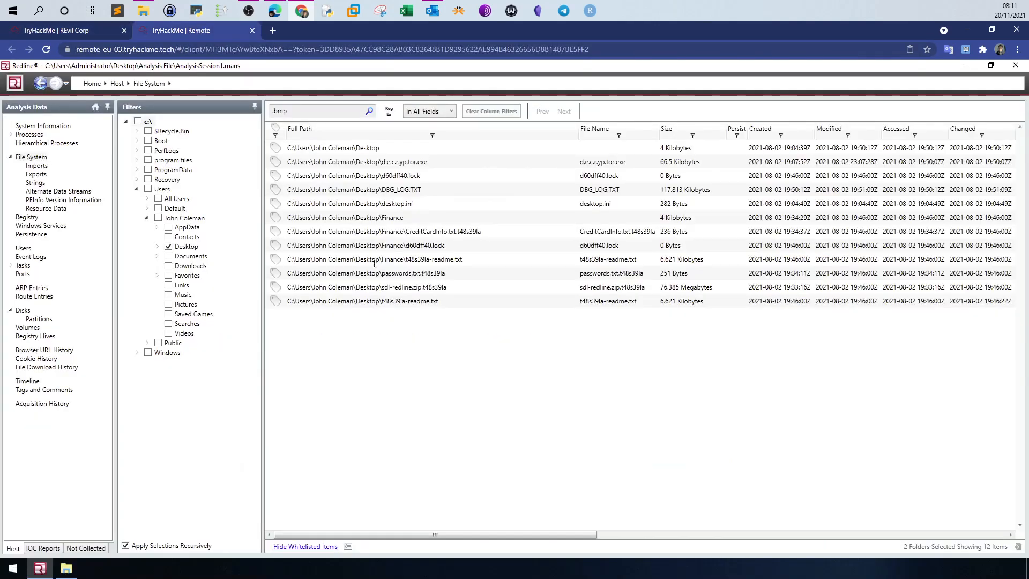
pyautogui.click(413, 304)
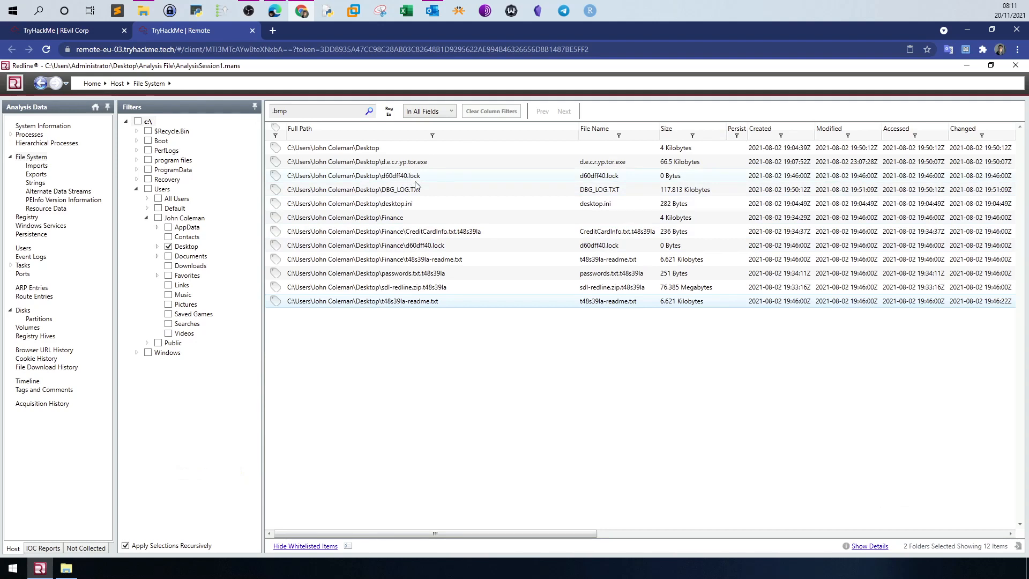
pyautogui.click(71, 32)
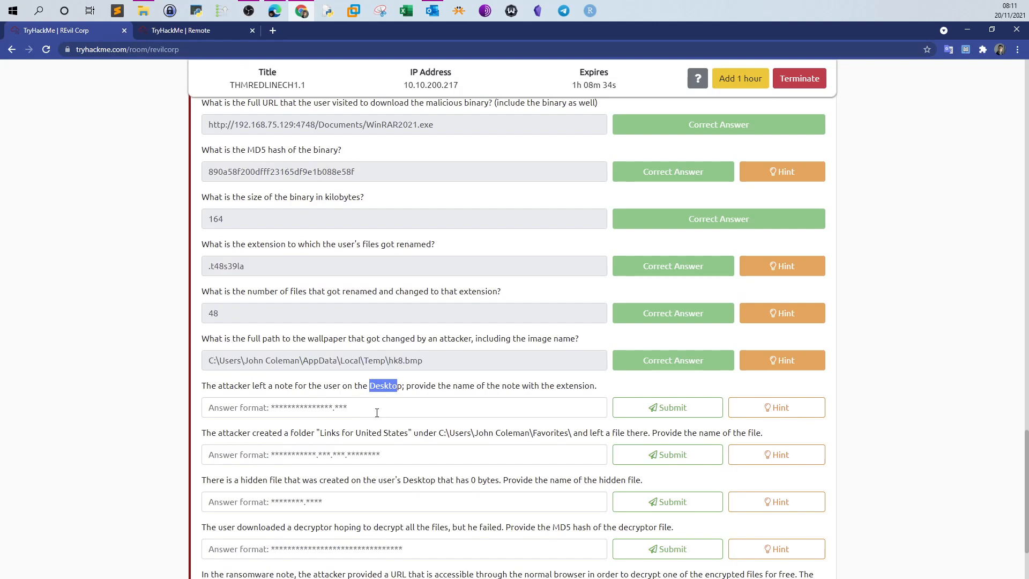
pyautogui.click(198, 31)
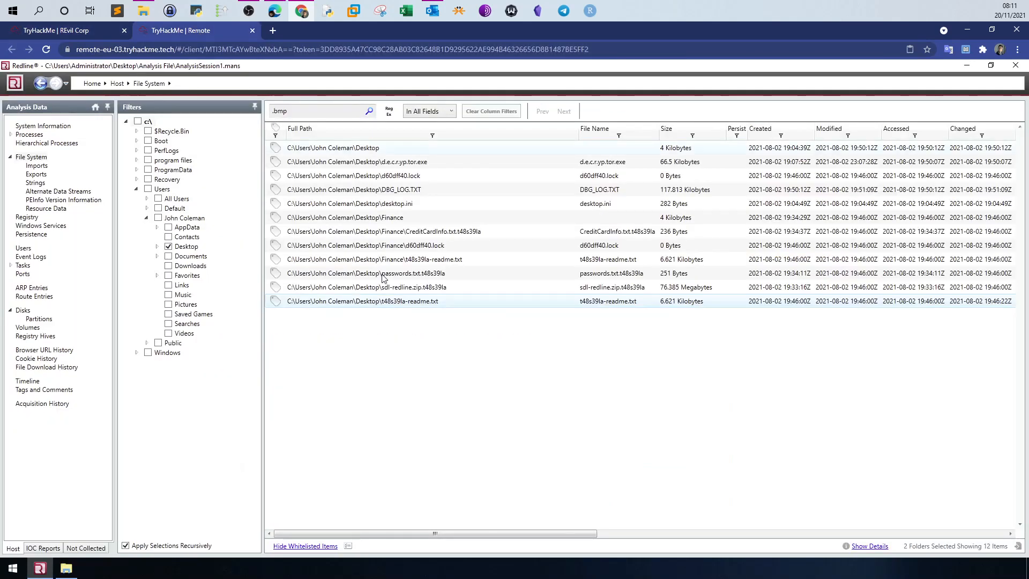
pyautogui.rightClick(401, 301)
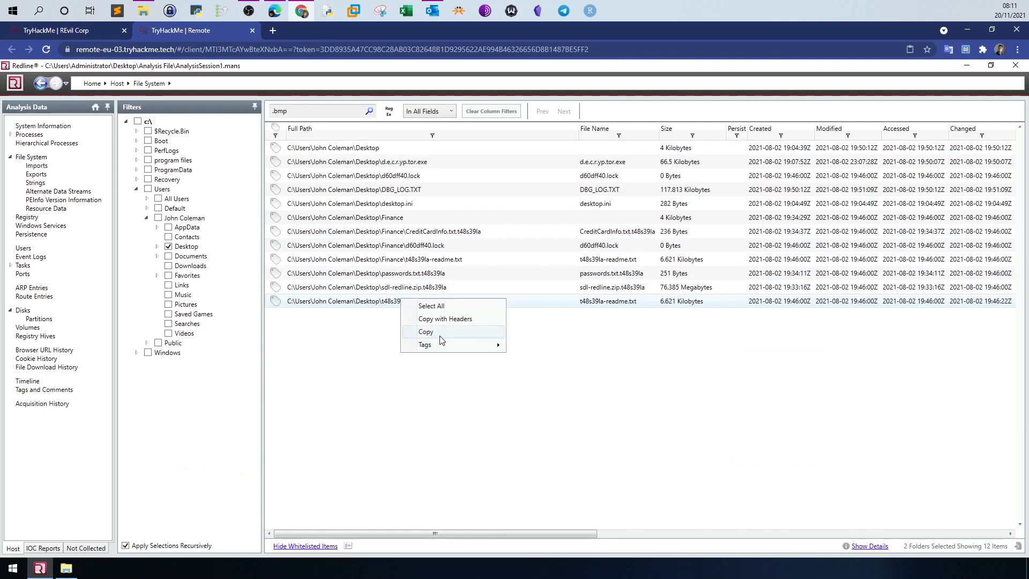
pyautogui.press('Escape')
# Paste the copied entry as the Desktop note answer and delete the size, date and owner details following the file name.
pyautogui.click(68, 30)
pyautogui.click(293, 409)
pyautogui.hotkey('ctrl', 'v')
pyautogui.moveTo(357, 409); pyautogui.dragTo(638, 414)
pyautogui.press('BackSpace')
pyautogui.moveTo(283, 410); pyautogui.dragTo(632, 415)
pyautogui.press('BackSpace')
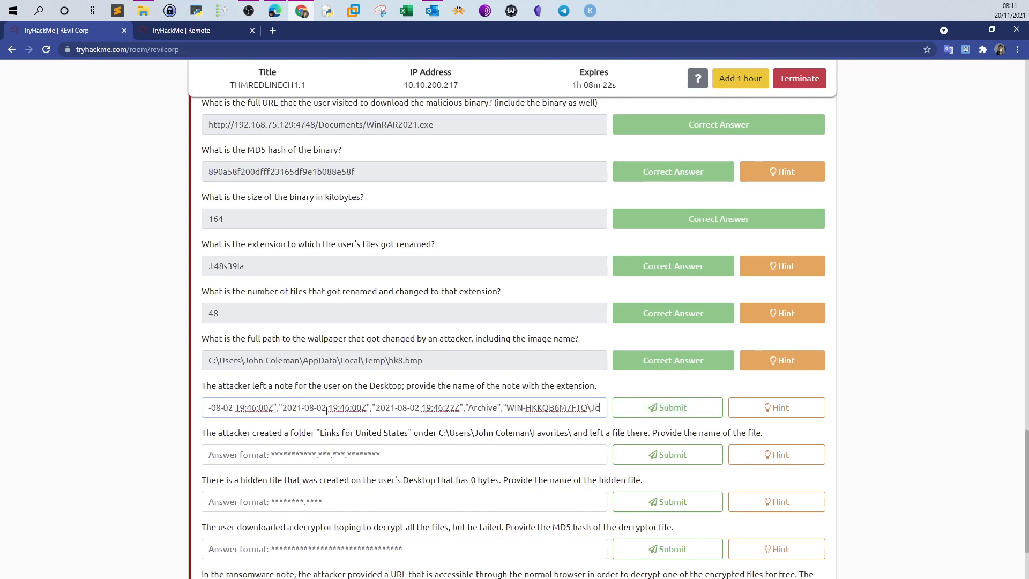
pyautogui.moveTo(274, 409); pyautogui.dragTo(606, 412)
pyautogui.press('BackSpace')
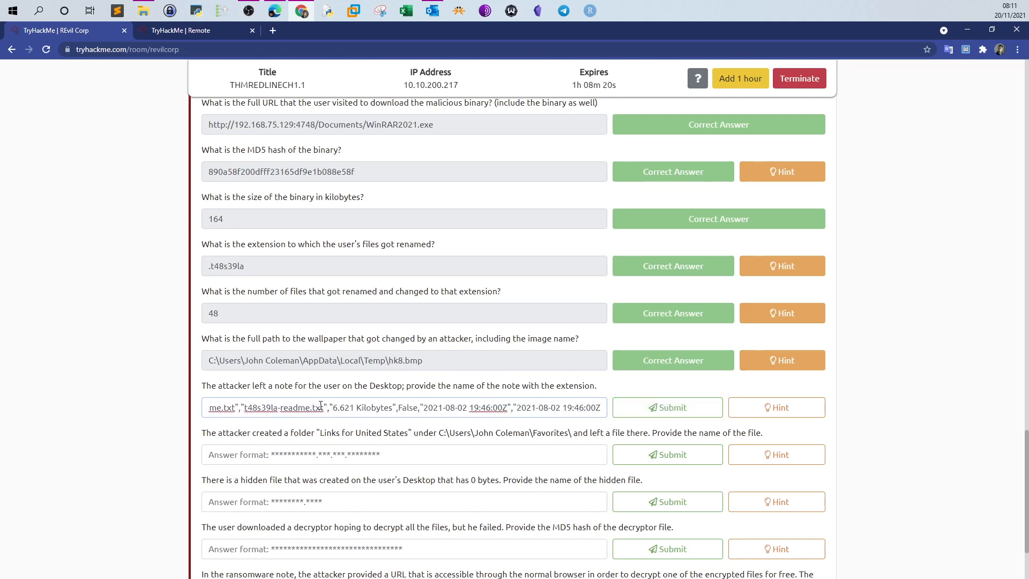
pyautogui.moveTo(324, 407); pyautogui.dragTo(611, 413)
pyautogui.press('BackSpace')
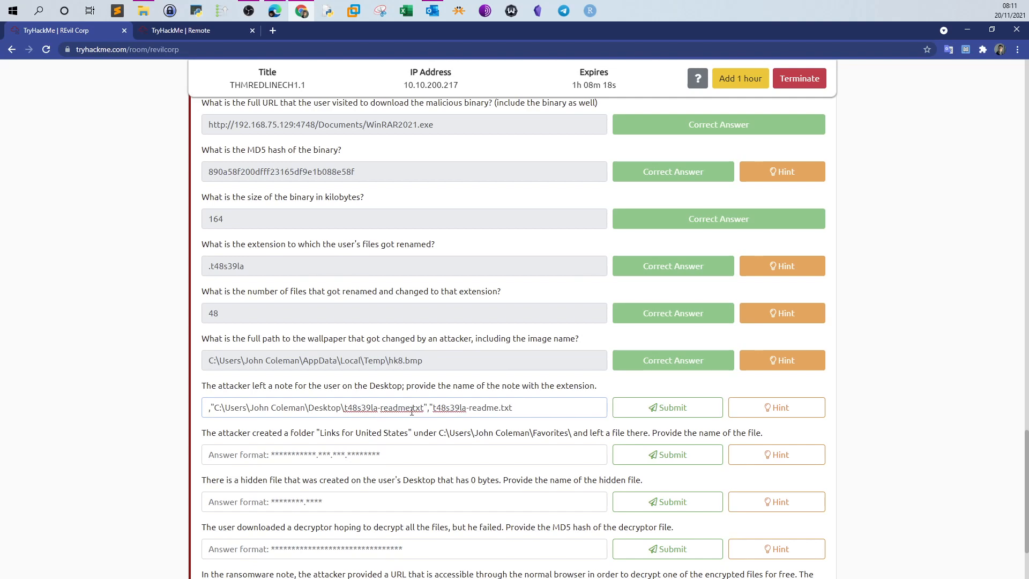
# Remove the leading path and duplicate name from the Desktop note answer and submit t48s39la-readme.txt.
pyautogui.moveTo(431, 408); pyautogui.dragTo(138, 415)
pyautogui.press('BackSpace')
pyautogui.click(211, 406)
pyautogui.press('BackSpace')
pyautogui.click(703, 417)
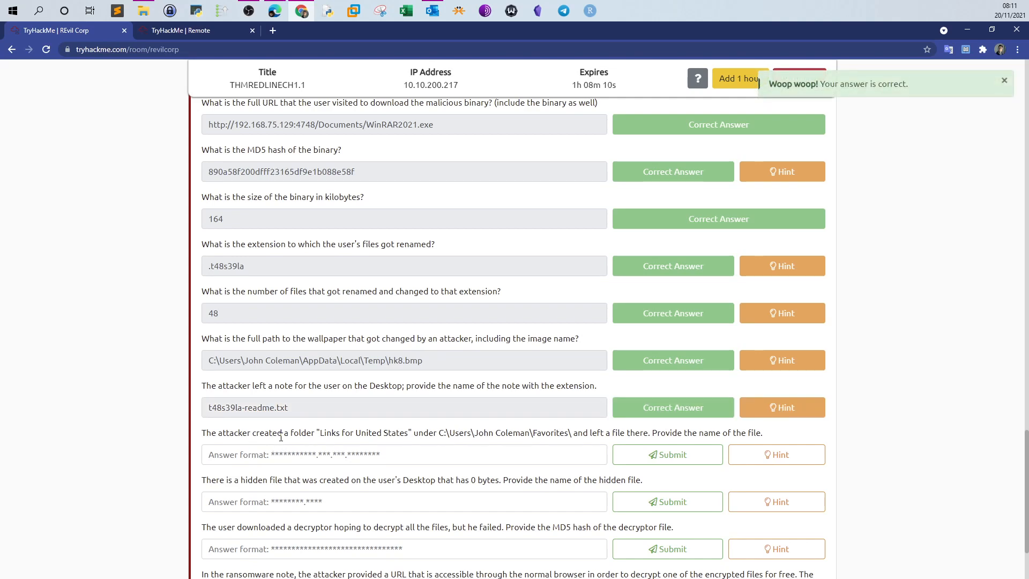
# For the "Links for United States" question, switch Redline's folder filter from Desktop to Favorites and exclude its Links subfolder.
pyautogui.scroll(-2, 281, 437)
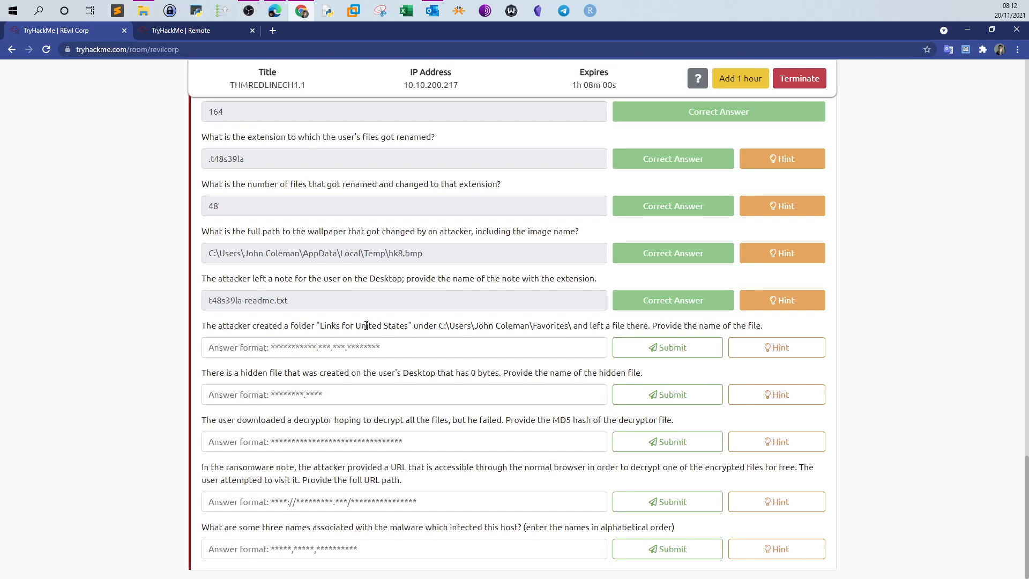
pyautogui.moveTo(321, 328); pyautogui.dragTo(409, 324)
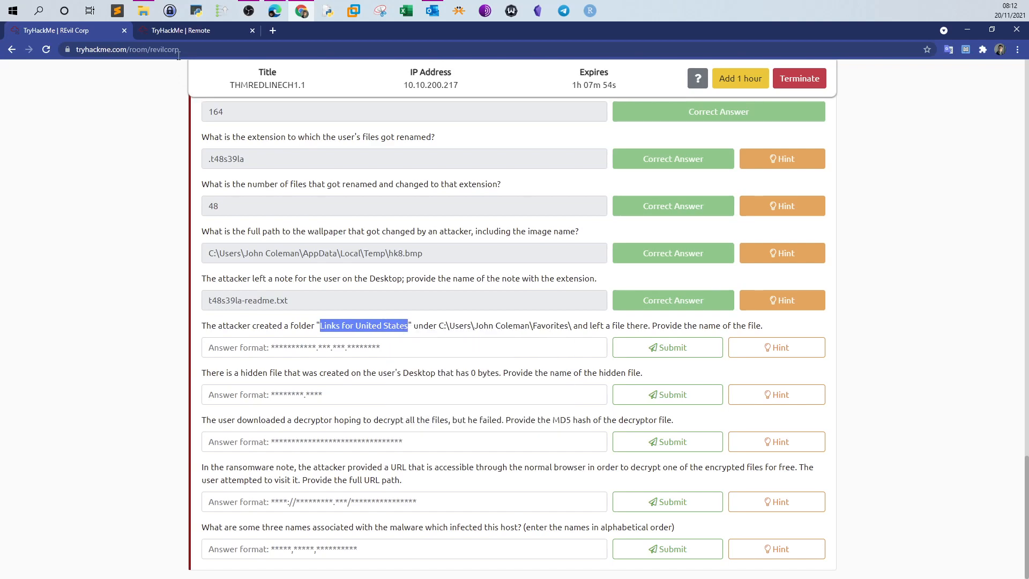
pyautogui.click(172, 34)
pyautogui.click(65, 35)
pyautogui.click(186, 35)
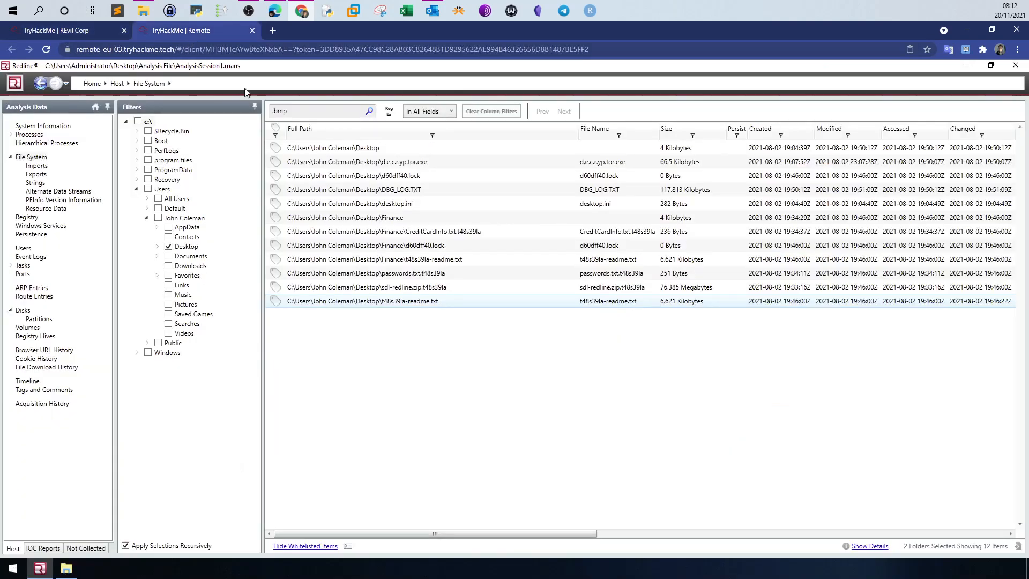
pyautogui.click(168, 247)
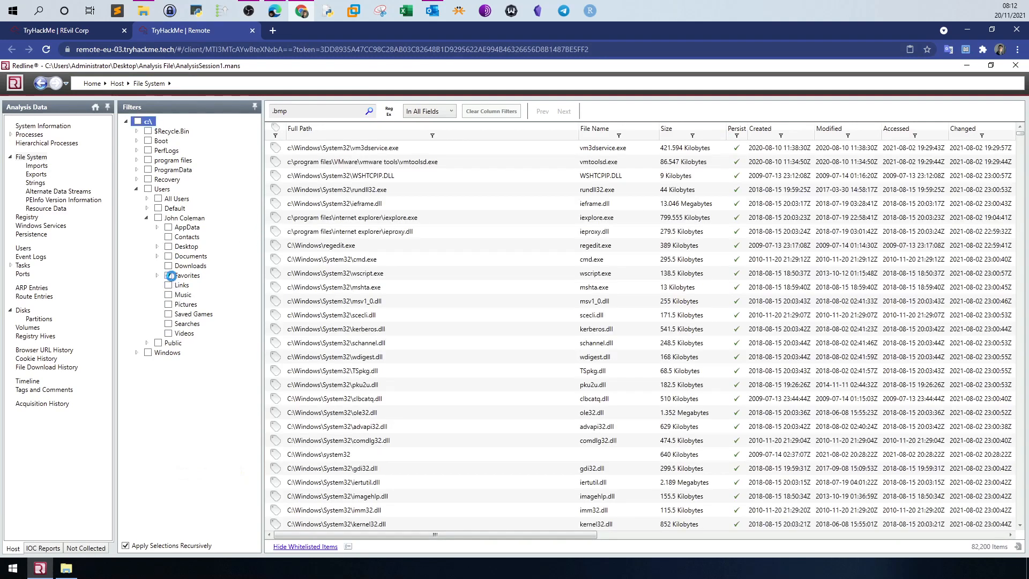
pyautogui.click(168, 276)
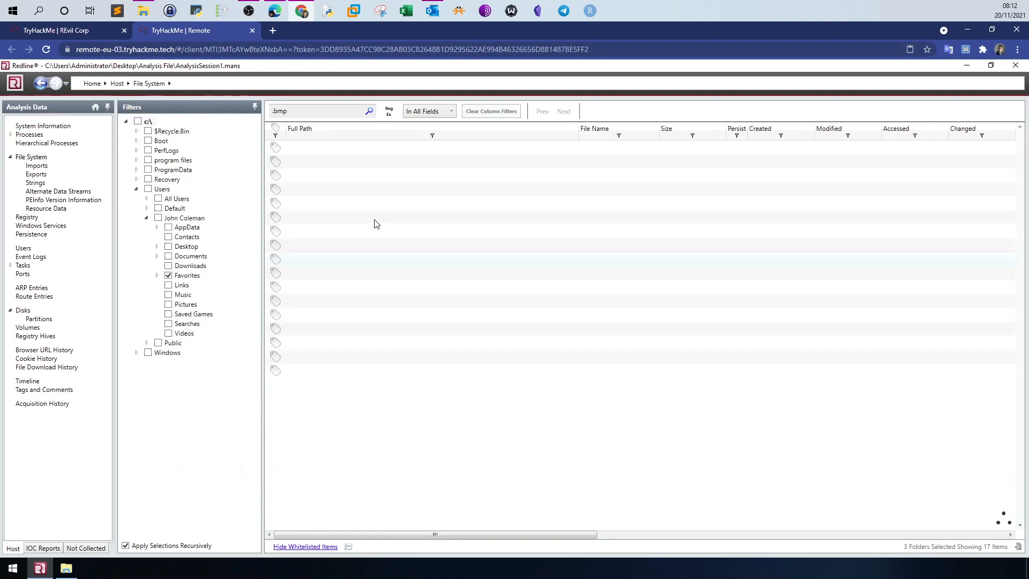
pyautogui.click(158, 276)
pyautogui.click(205, 299)
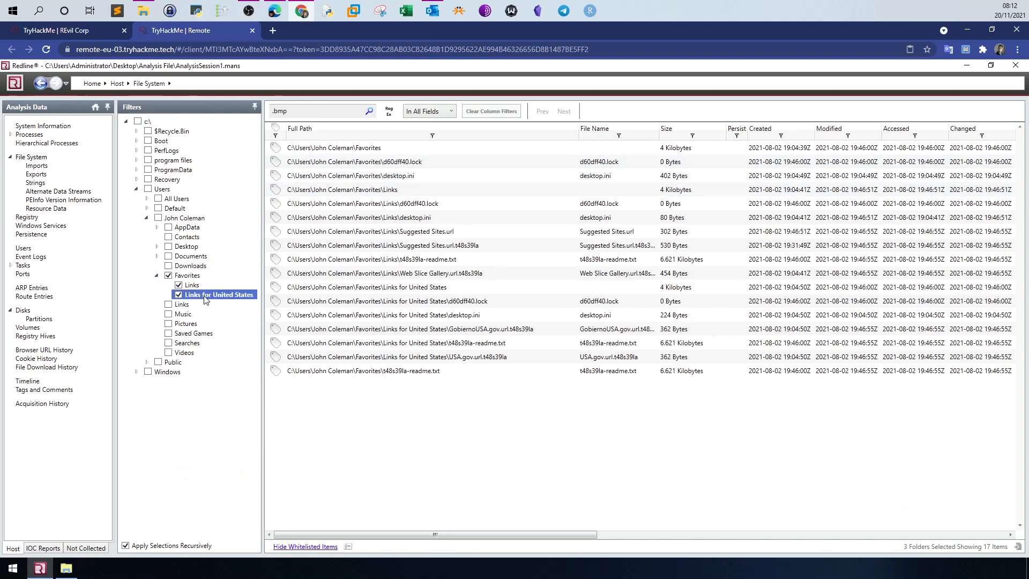
pyautogui.click(178, 285)
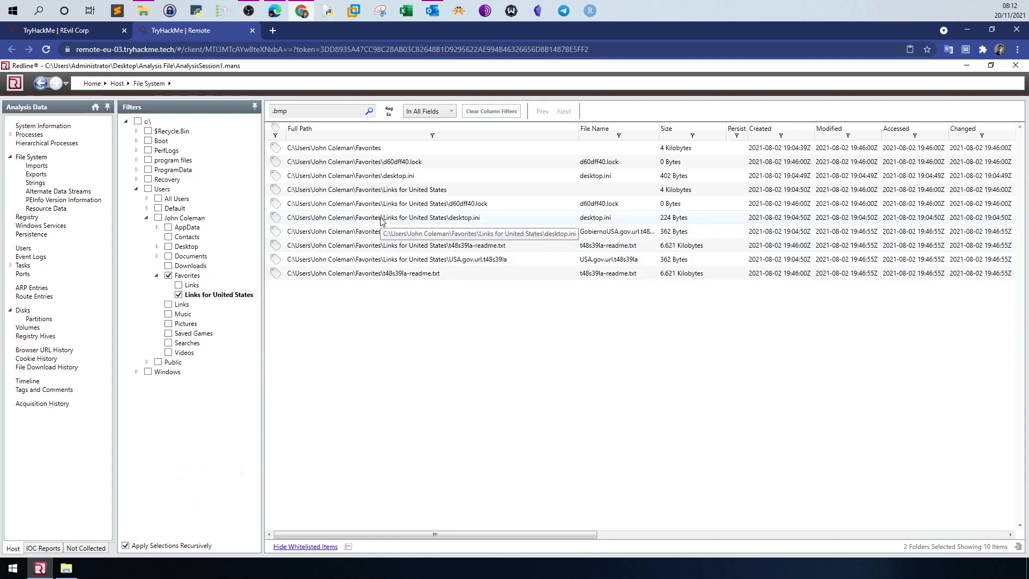
# Compare the answer format of the "Links for United States" question with the files listed for that folder in Redline.
pyautogui.hotkey('ctrl', 'Tab')
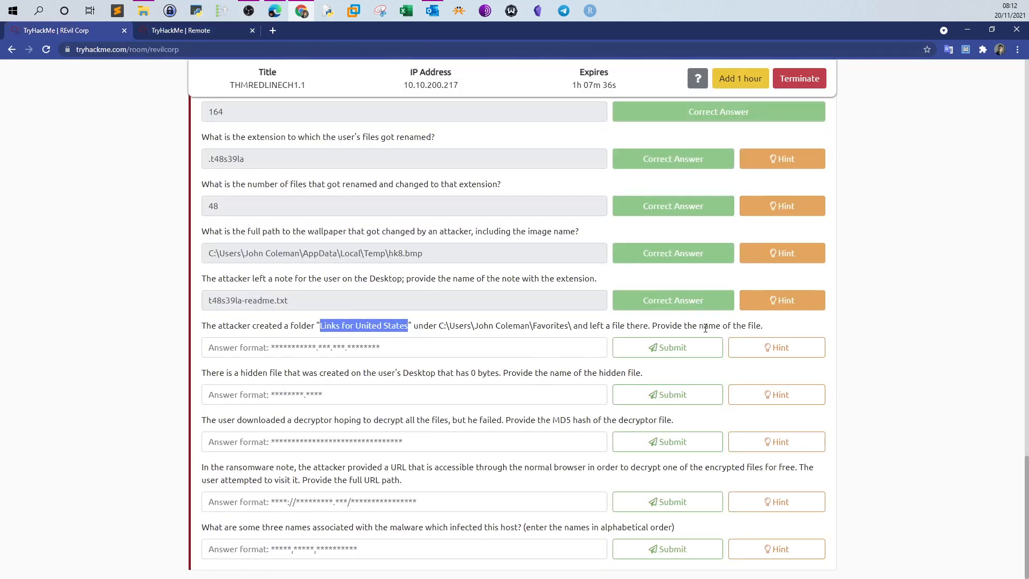
pyautogui.click(480, 335)
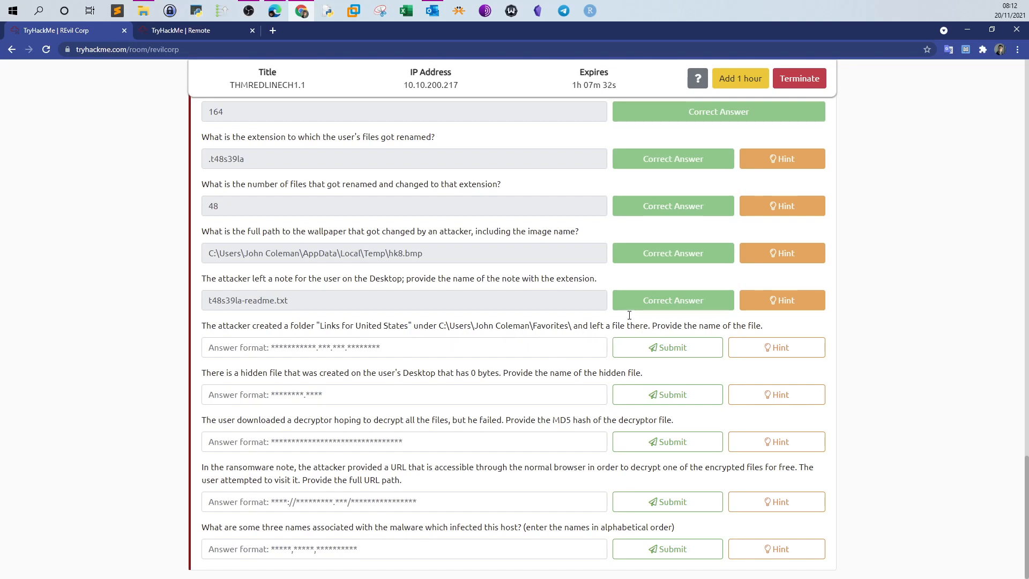
pyautogui.click(214, 37)
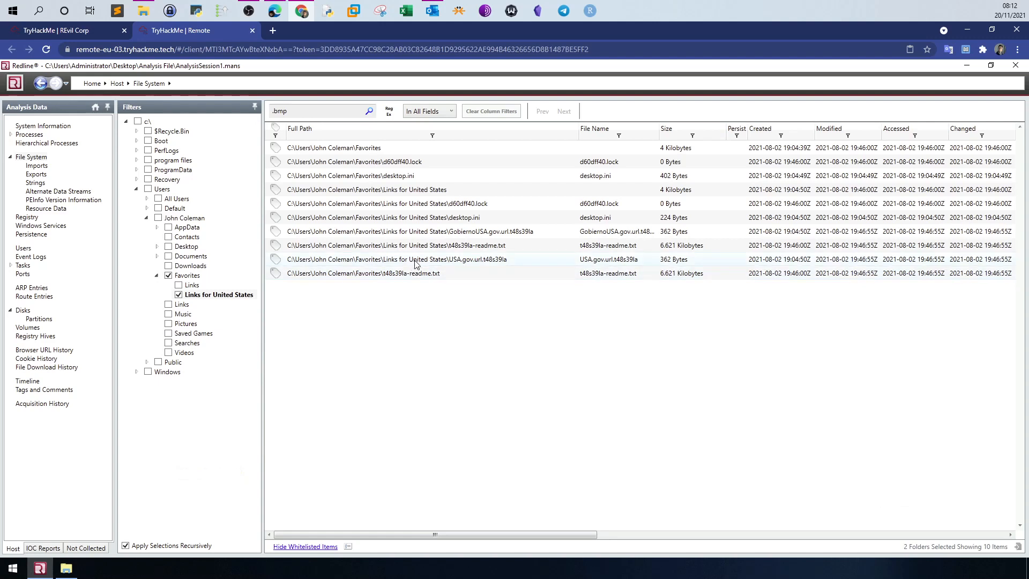
pyautogui.click(487, 263)
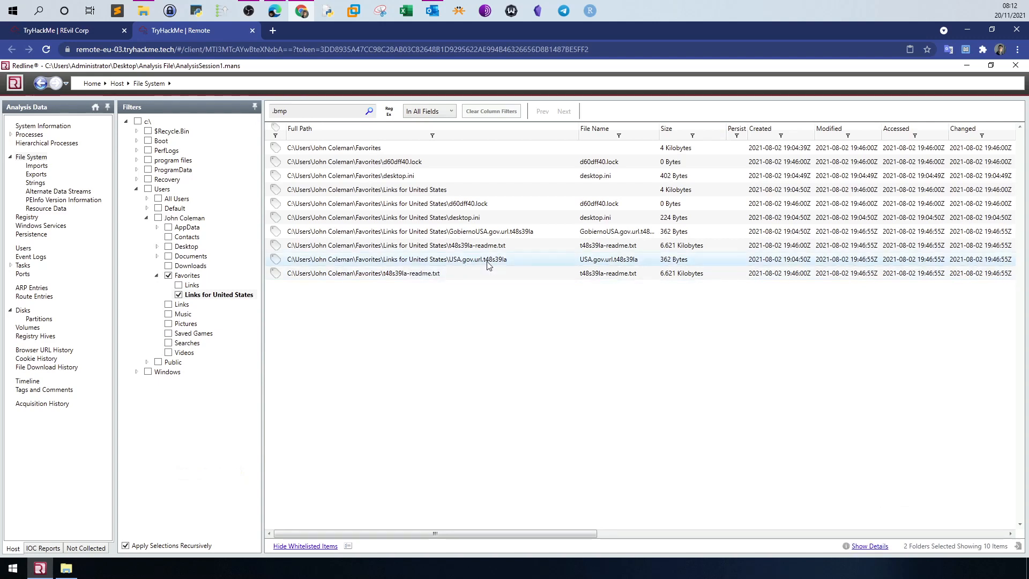
pyautogui.click(486, 247)
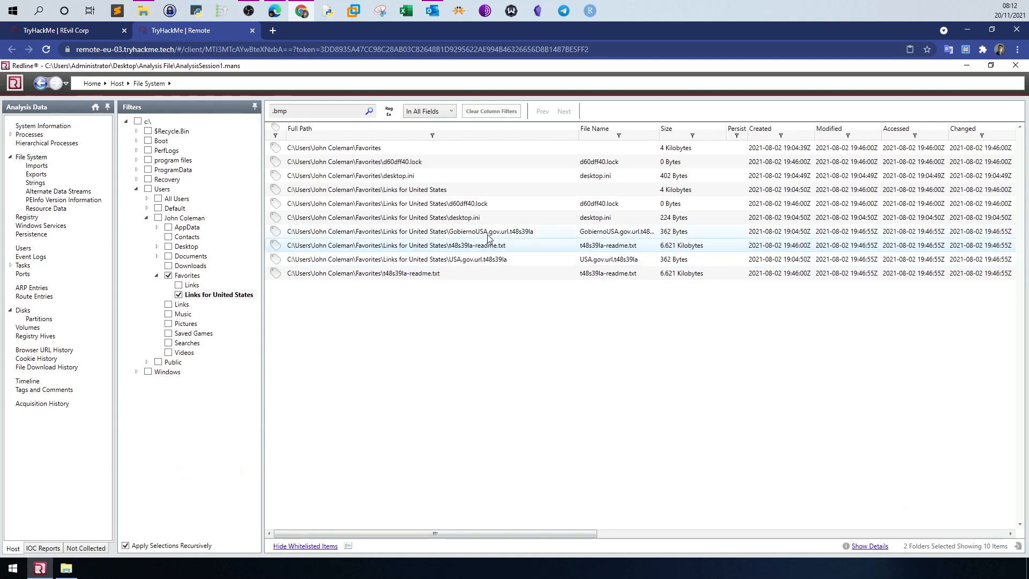
pyautogui.click(493, 236)
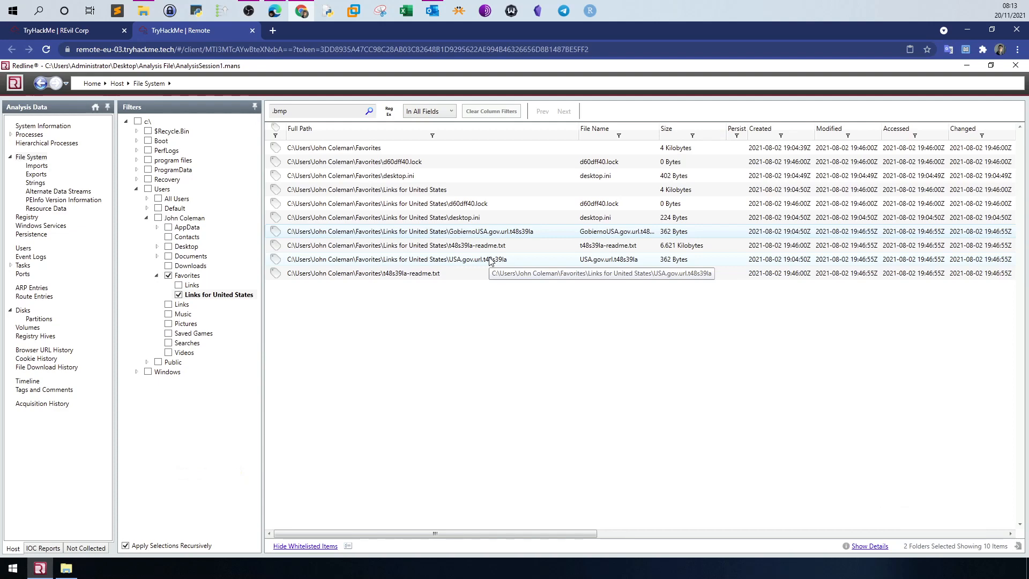
# Read the hint for the "Links for United States" question and copy the GobiernoUSA.gov.url.t48s39la entry from Redline.
pyautogui.click(99, 32)
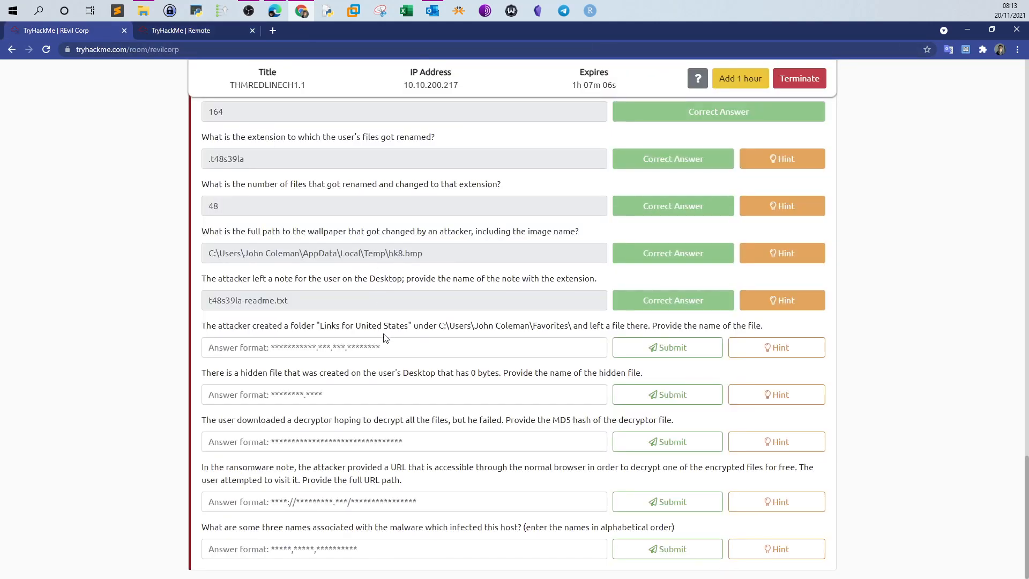
pyautogui.click(761, 350)
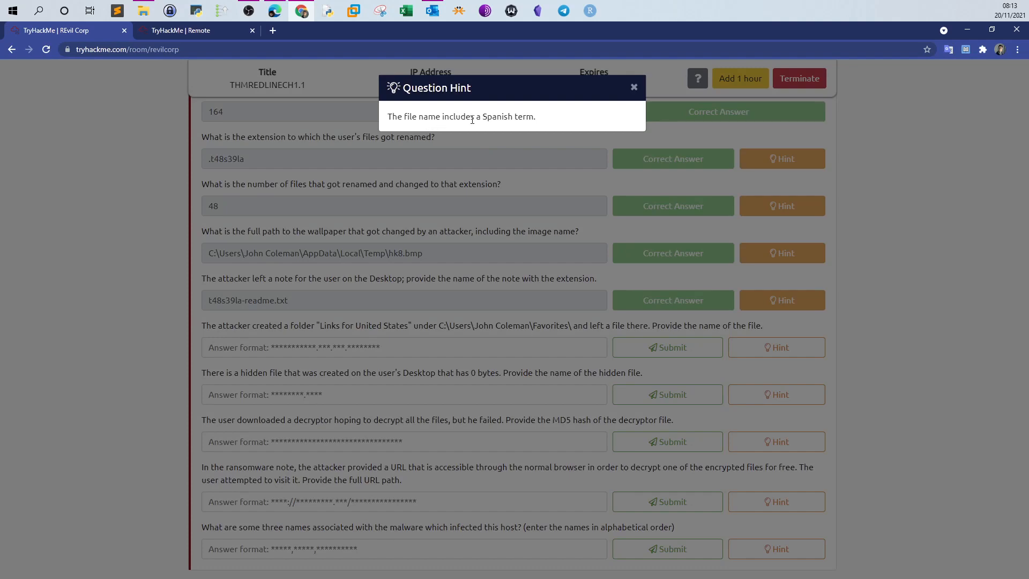
pyautogui.click(632, 89)
pyautogui.click(181, 30)
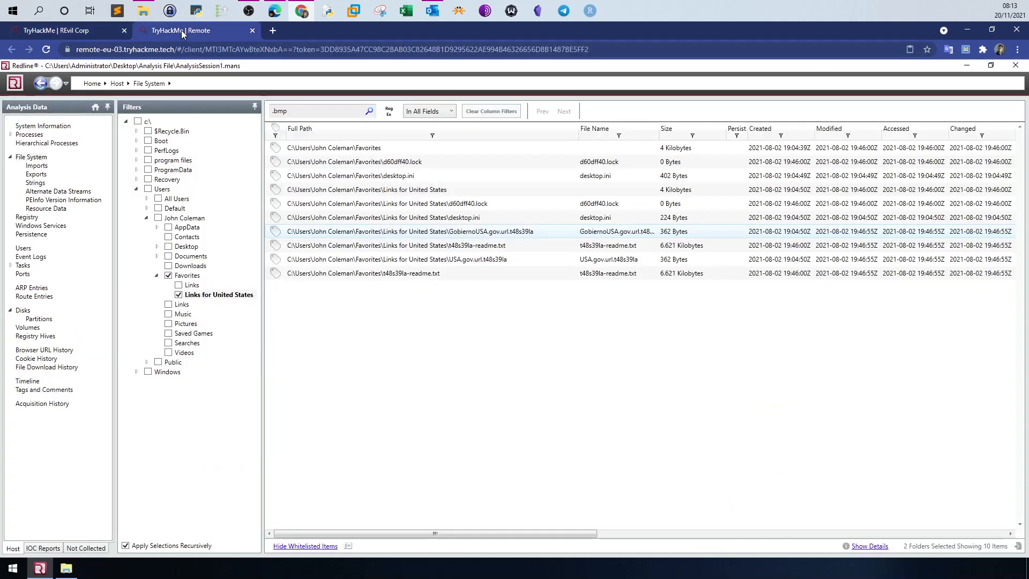
pyautogui.rightClick(486, 235)
pyautogui.click(512, 268)
pyautogui.rightClick(449, 232)
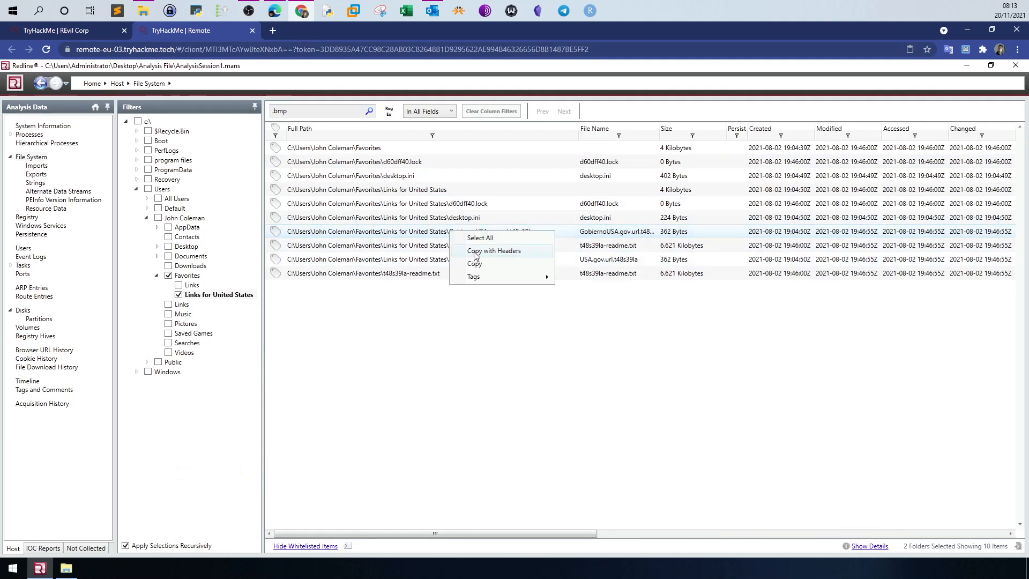
pyautogui.click(474, 264)
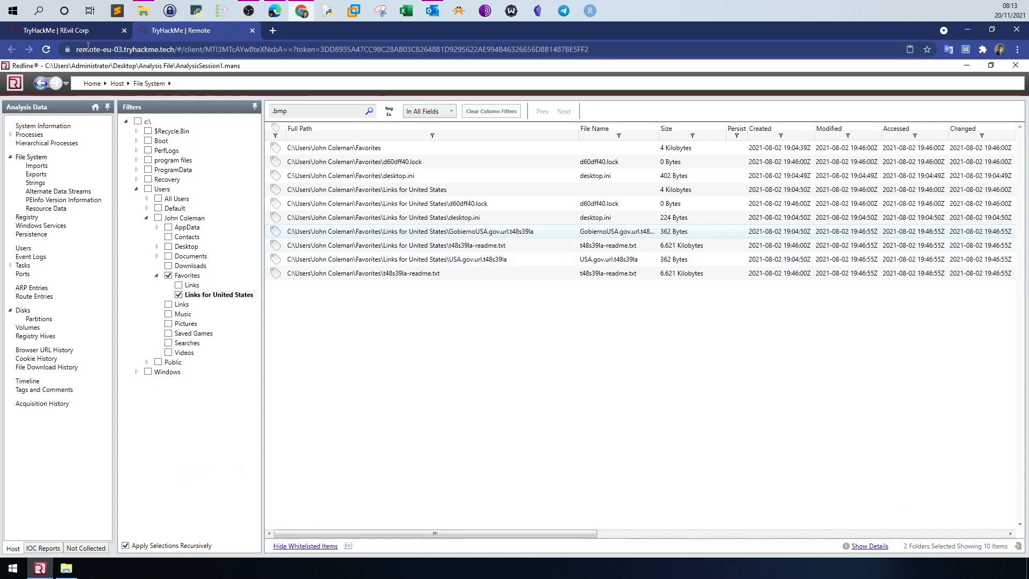
# Paste the copied entry as the "Links for United States" answer and delete the folder path preceding the file name.
pyautogui.click(86, 31)
pyautogui.click(326, 348)
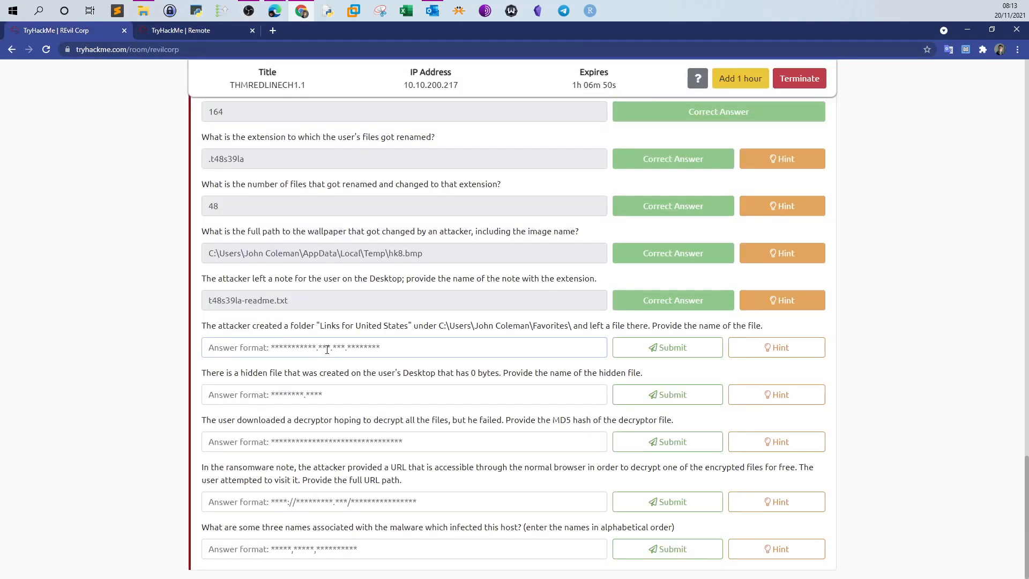
pyautogui.hotkey('ctrl', 'v')
pyautogui.moveTo(287, 349); pyautogui.dragTo(85, 343)
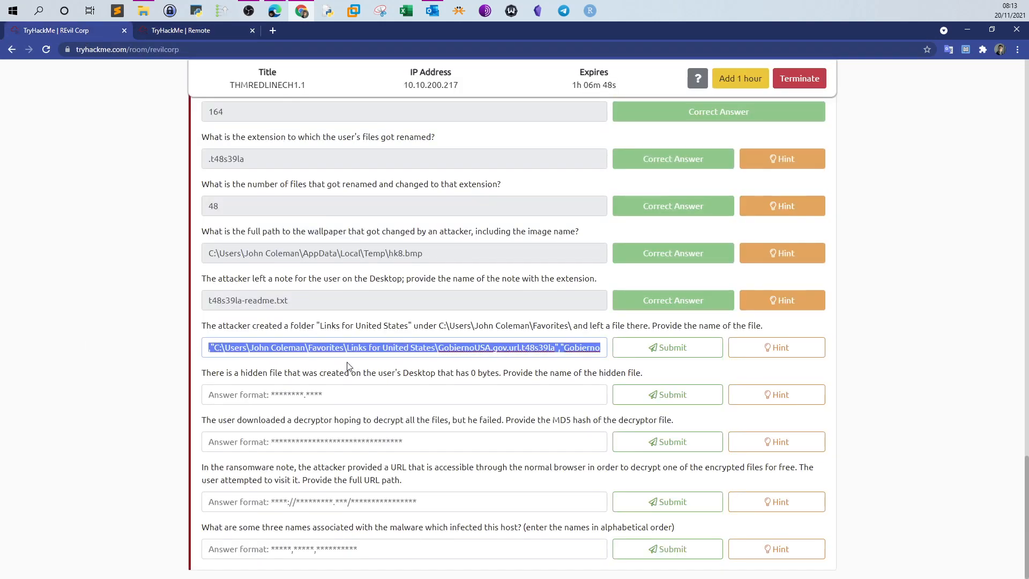
pyautogui.click(351, 346)
pyautogui.moveTo(409, 349); pyautogui.dragTo(109, 337)
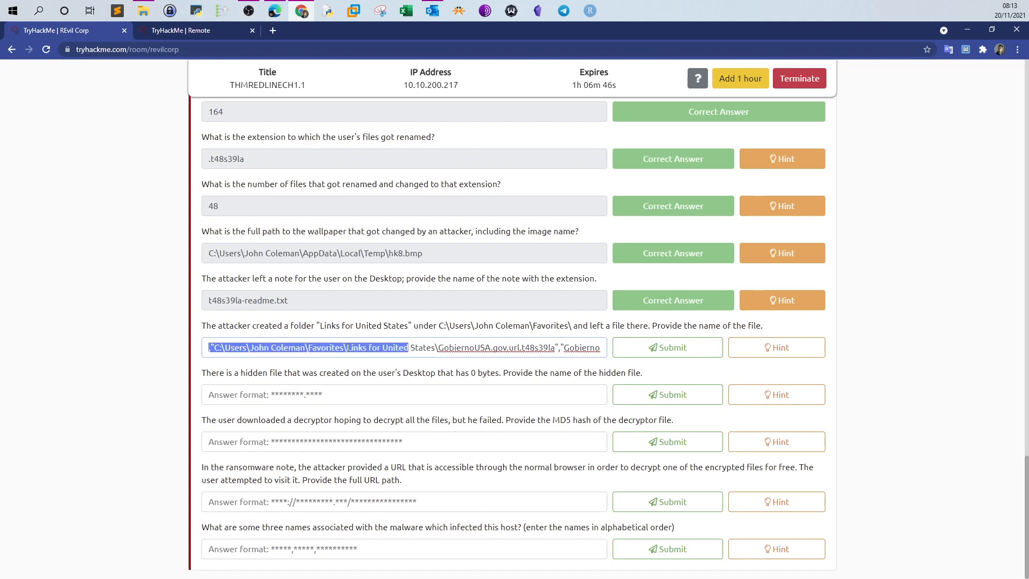
pyautogui.click(418, 349)
pyautogui.moveTo(440, 348); pyautogui.dragTo(150, 349)
pyautogui.press('BackSpace')
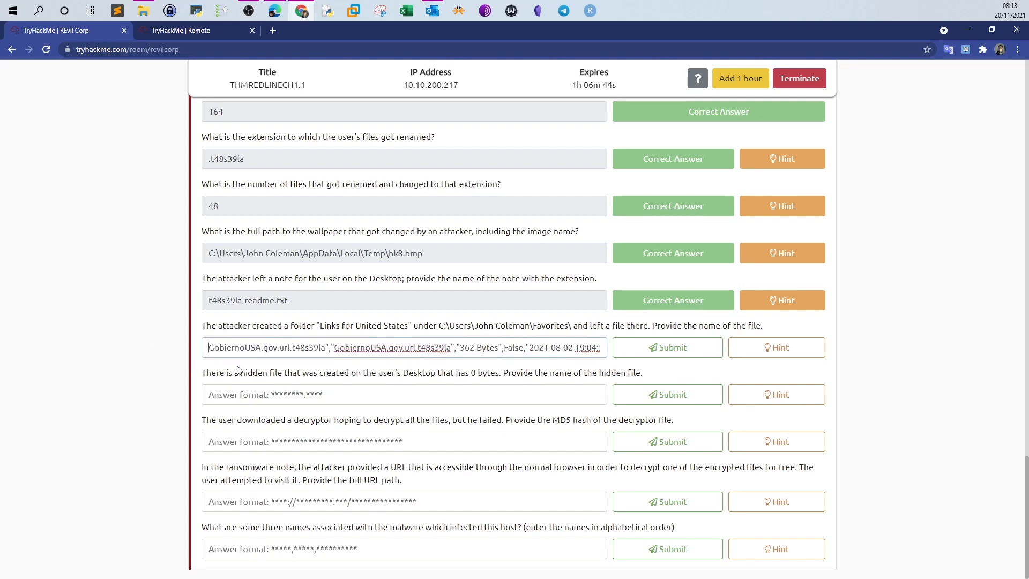
# Delete everything after the first file name and submit GobiernoUSA.gov.url.t48s39la as the answer.
pyautogui.moveTo(326, 348); pyautogui.dragTo(605, 349)
pyautogui.press('BackSpace')
pyautogui.click(669, 348)
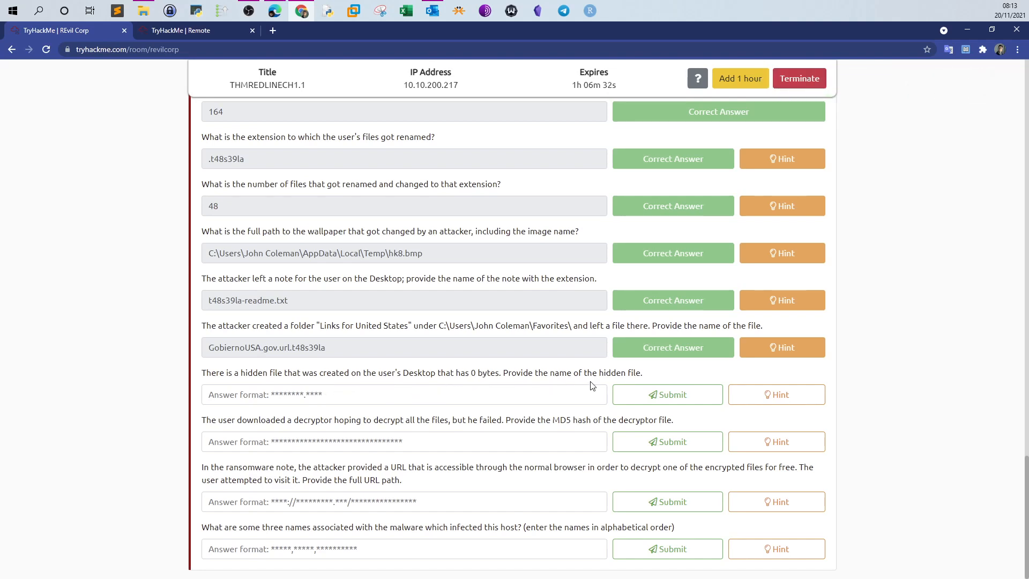
# Return to Redline for the hidden file question and list only the files in the user's Desktop folder.
pyautogui.click(191, 31)
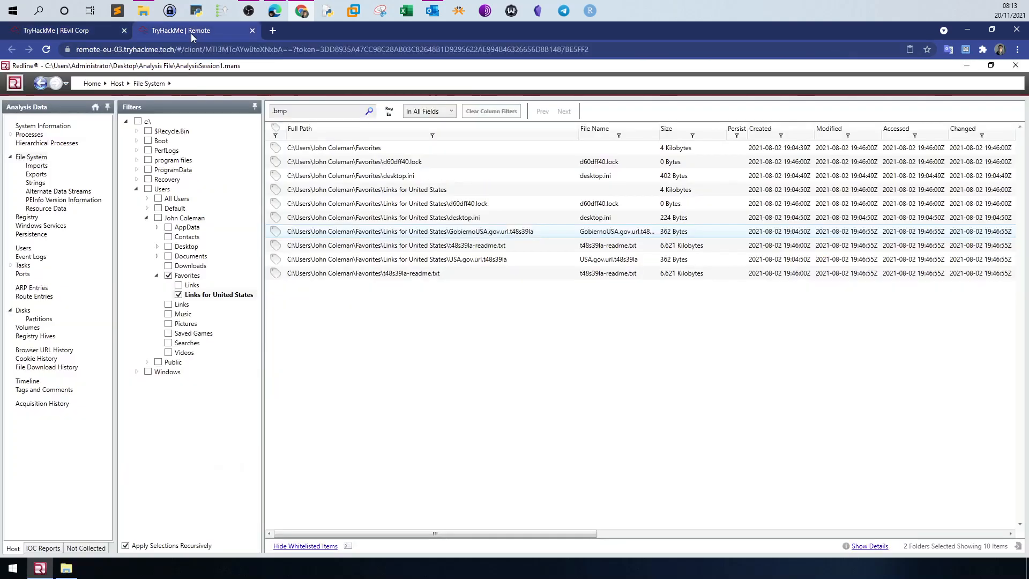
pyautogui.click(157, 274)
pyautogui.click(187, 247)
pyautogui.click(168, 247)
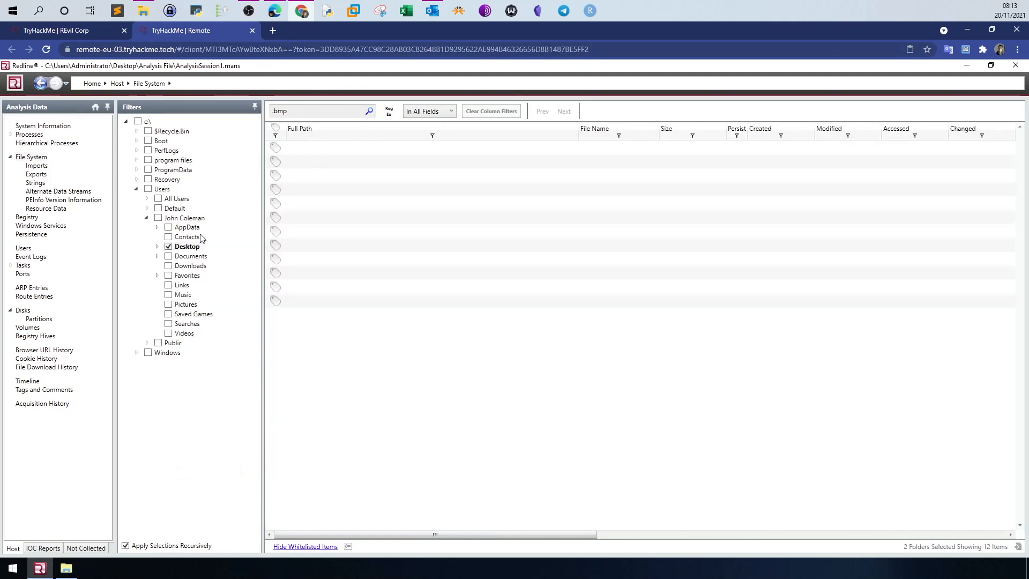
pyautogui.click(422, 111)
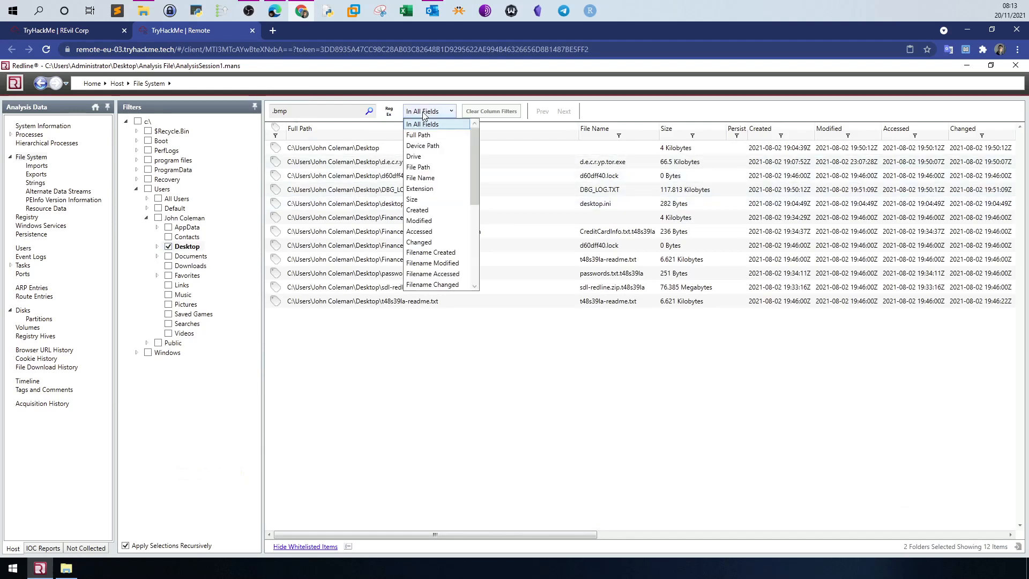
pyautogui.moveTo(471, 196); pyautogui.dragTo(473, 290)
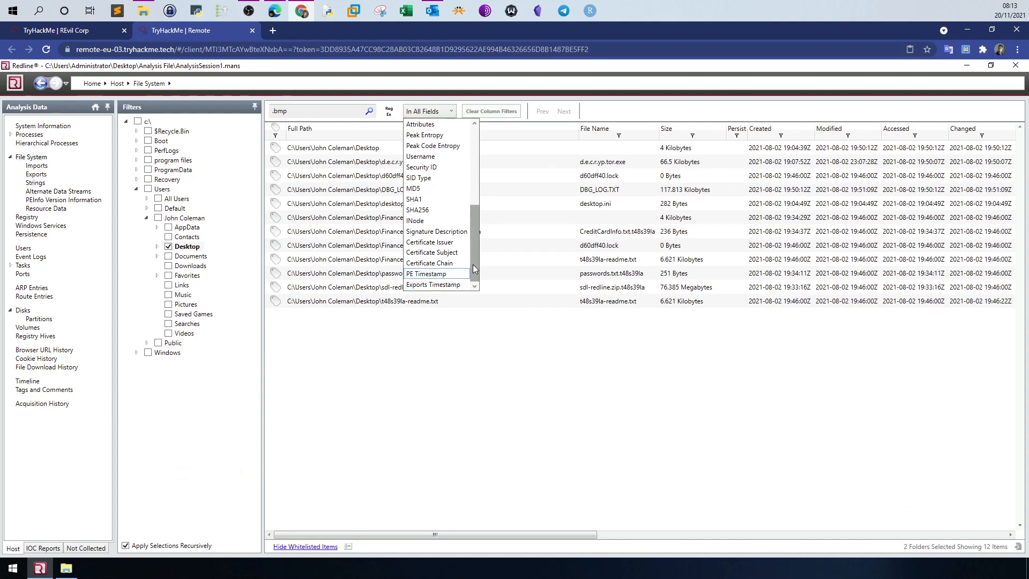
pyautogui.moveTo(476, 261); pyautogui.dragTo(473, 231)
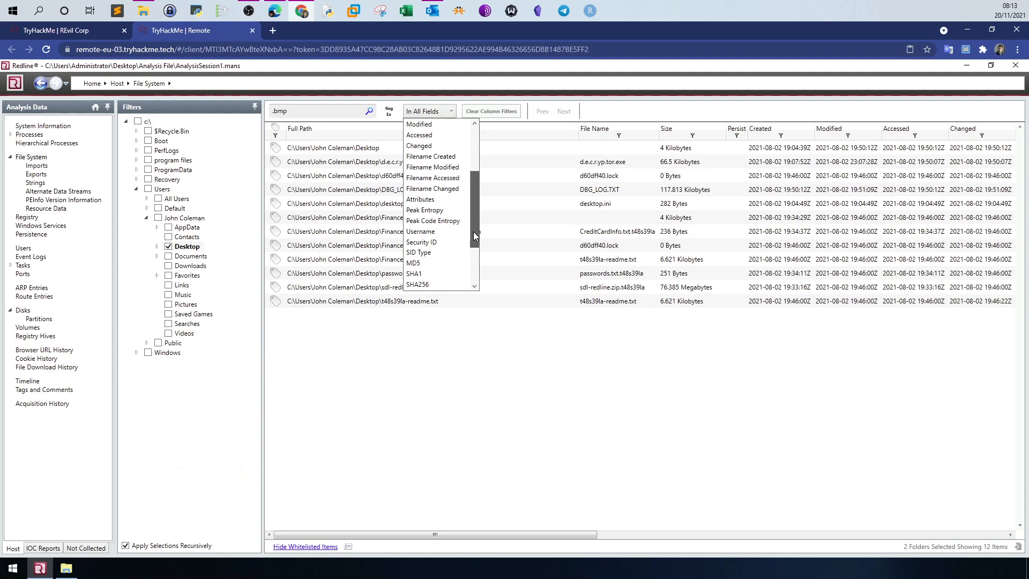
pyautogui.click(643, 458)
pyautogui.moveTo(592, 538); pyautogui.dragTo(352, 542)
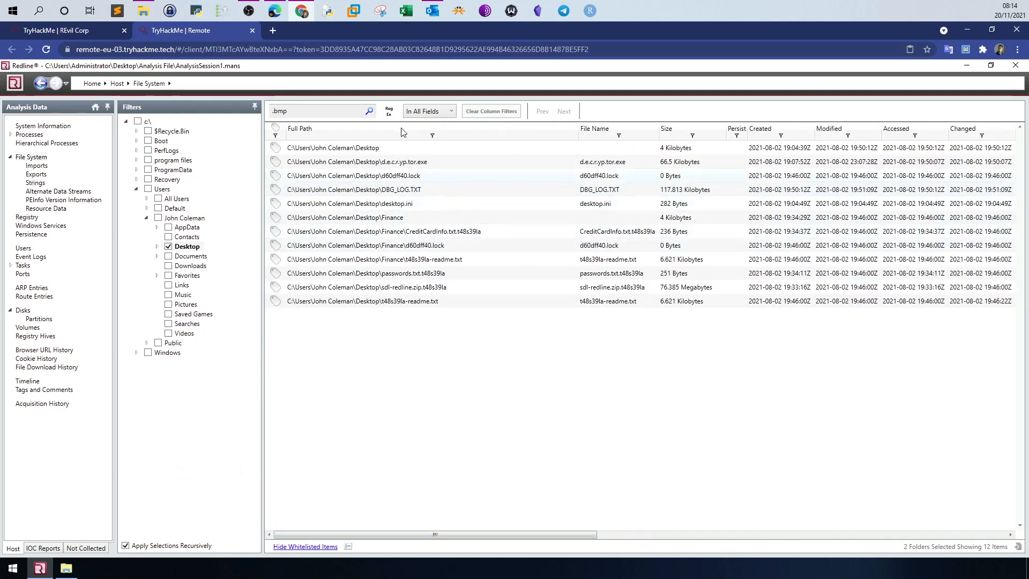
# Clear the .bmp search term and restrict the Desktop file search to the Attributes field.
pyautogui.click(413, 111)
pyautogui.click(333, 109)
pyautogui.moveTo(333, 110); pyautogui.dragTo(233, 108)
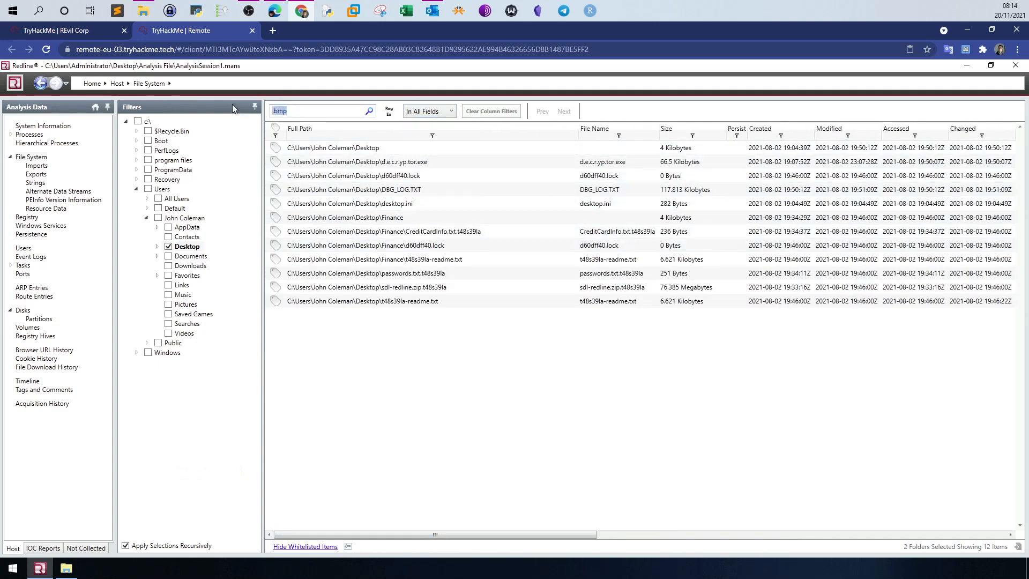
pyautogui.press('BackSpace')
pyautogui.click(426, 112)
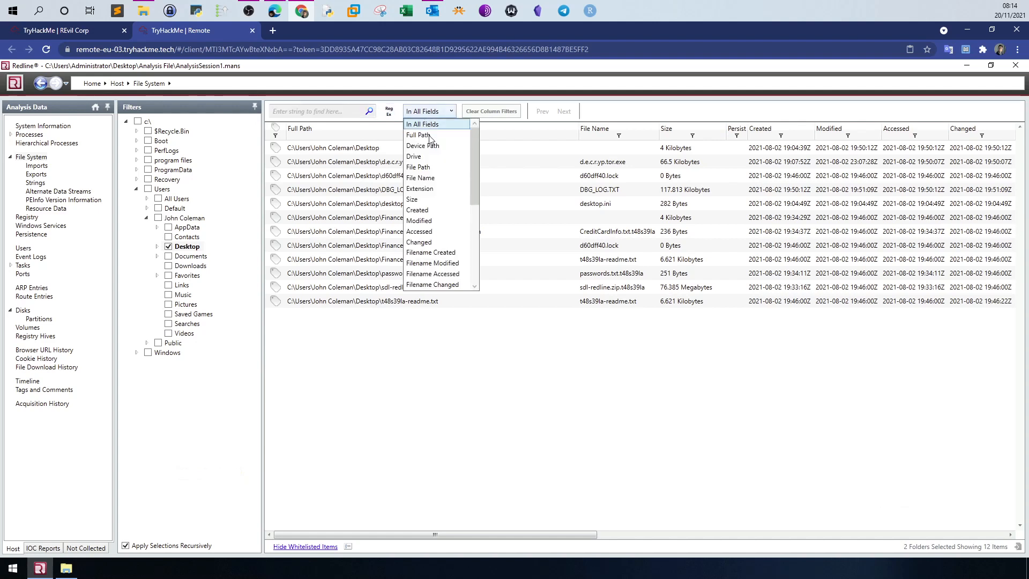
pyautogui.scroll(-2, 450, 227)
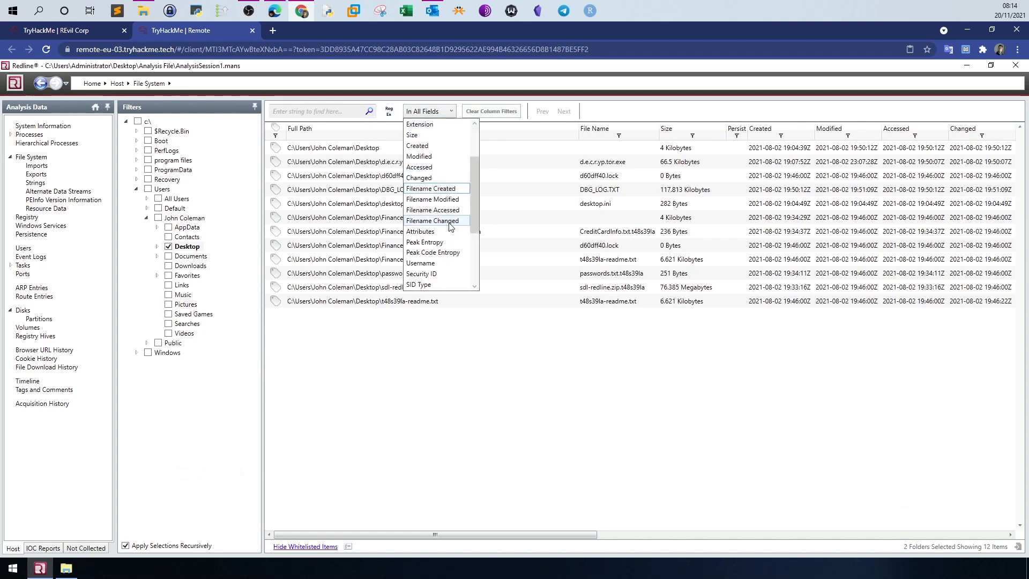
pyautogui.scroll(-2, 449, 244)
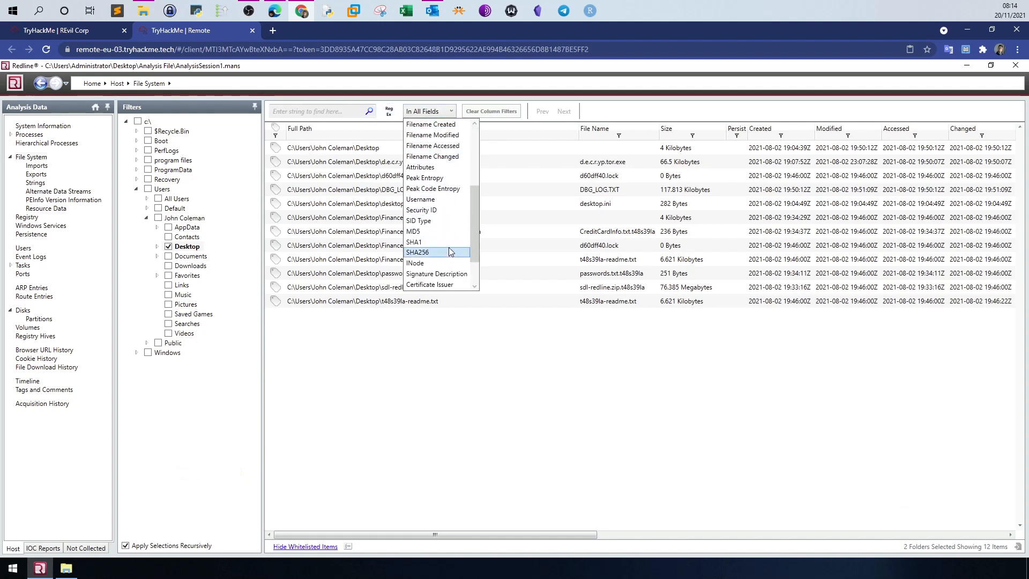
pyautogui.scroll(-2, 449, 247)
pyautogui.scroll(6, 445, 236)
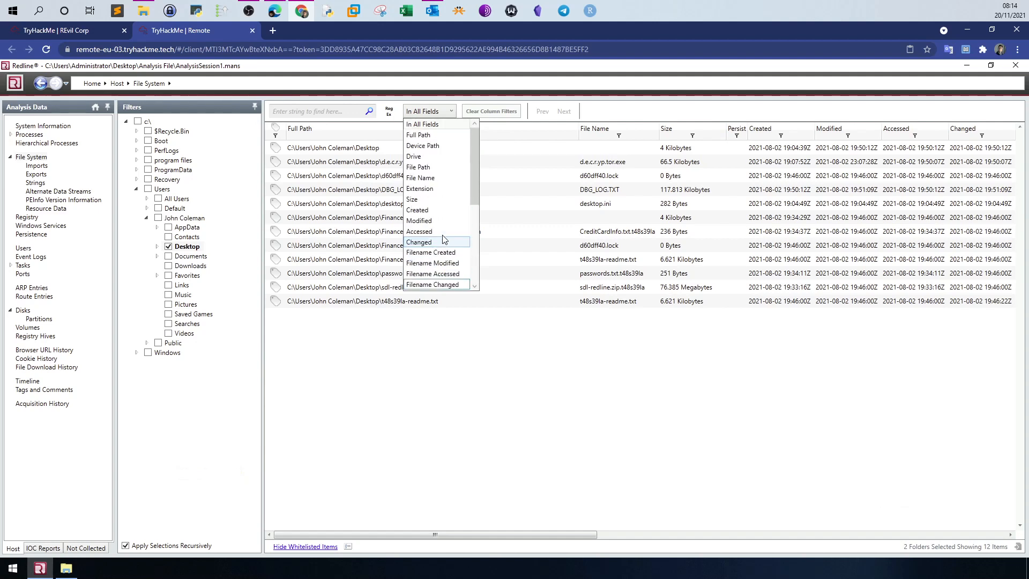
pyautogui.scroll(-3, 444, 198)
pyautogui.click(442, 204)
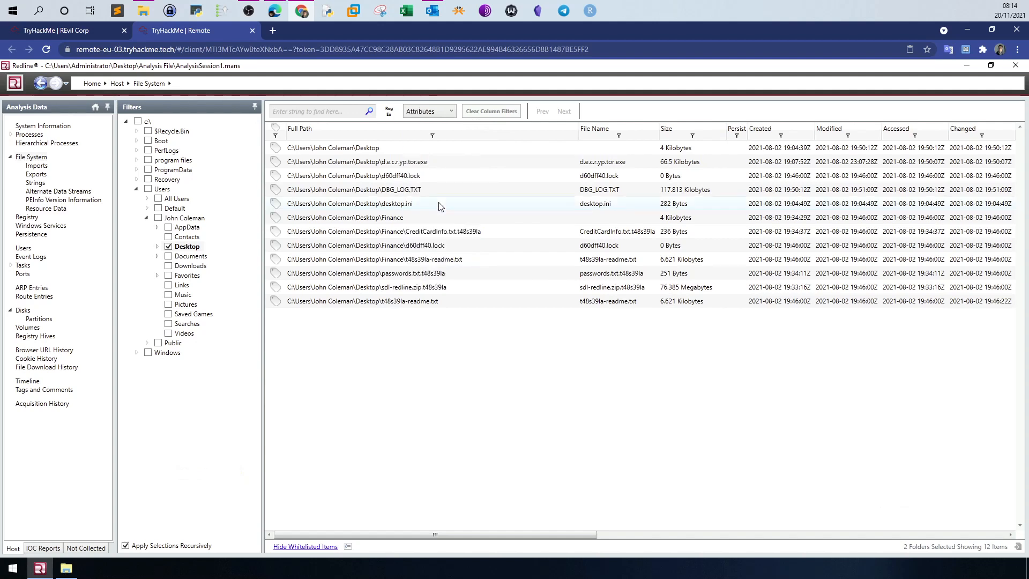
# Search the attributes of the Desktop files for "hidden".
pyautogui.click(331, 111)
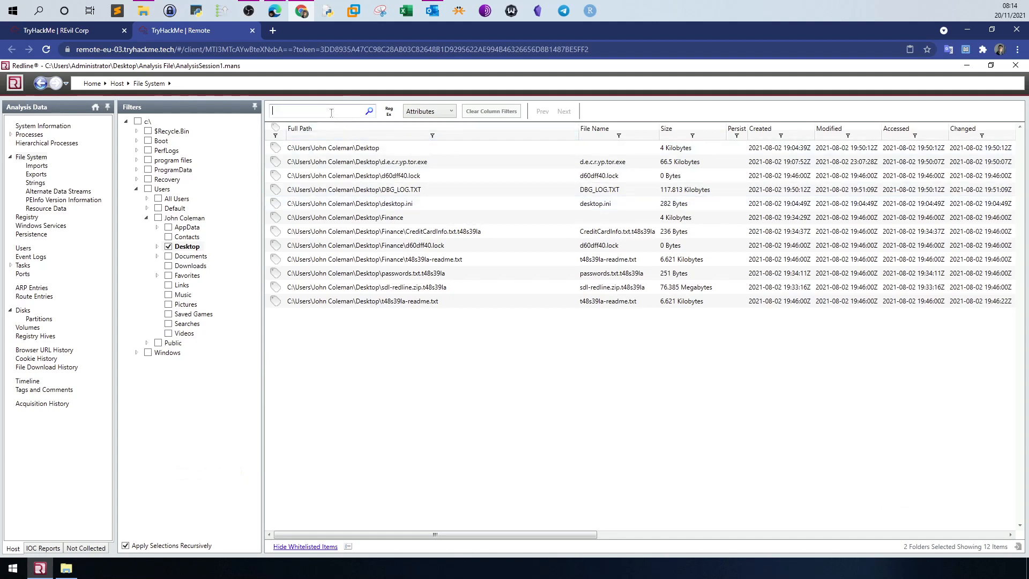
pyautogui.write('hidden')
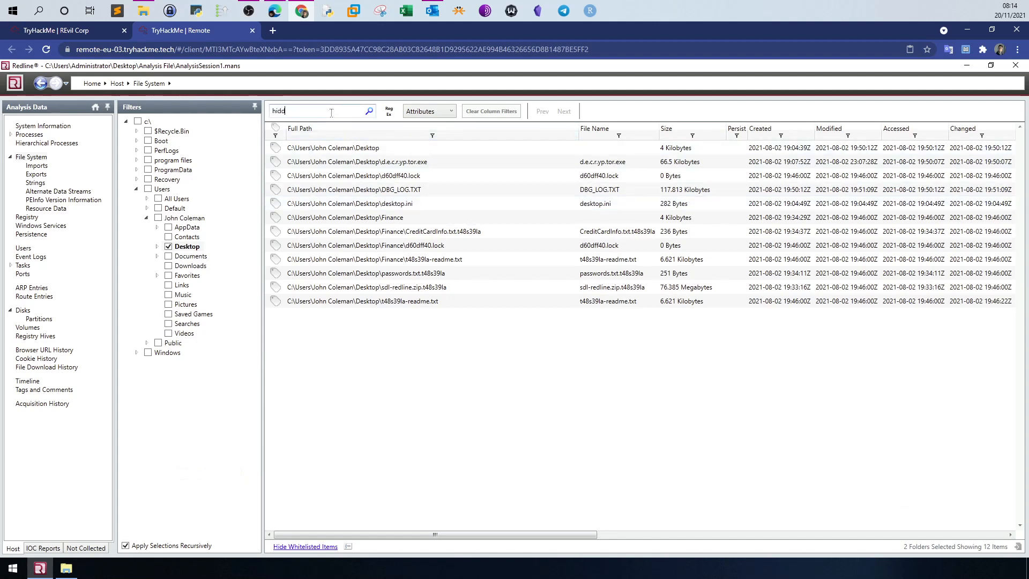
pyautogui.click(370, 111)
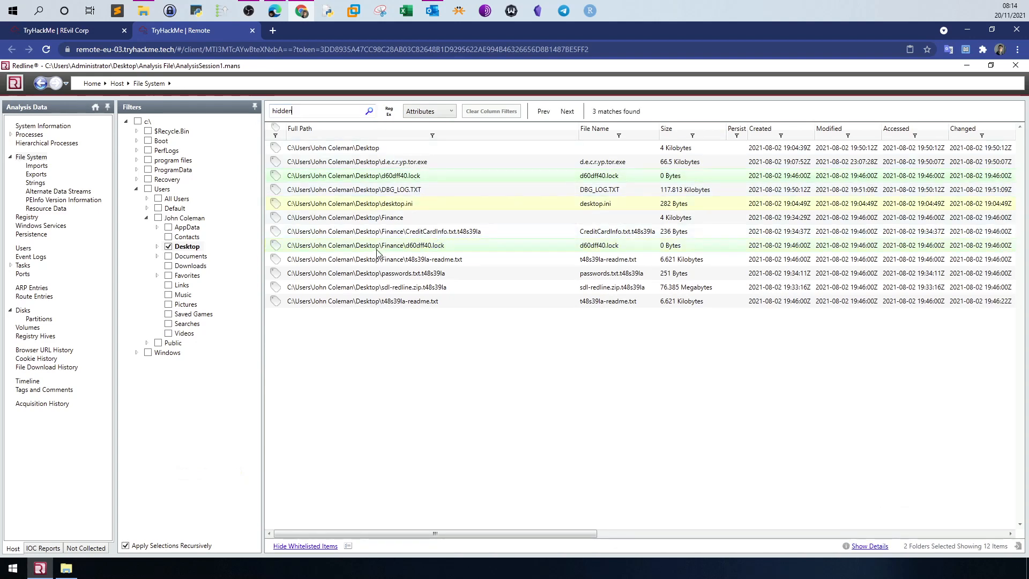
pyautogui.moveTo(547, 534); pyautogui.dragTo(510, 552)
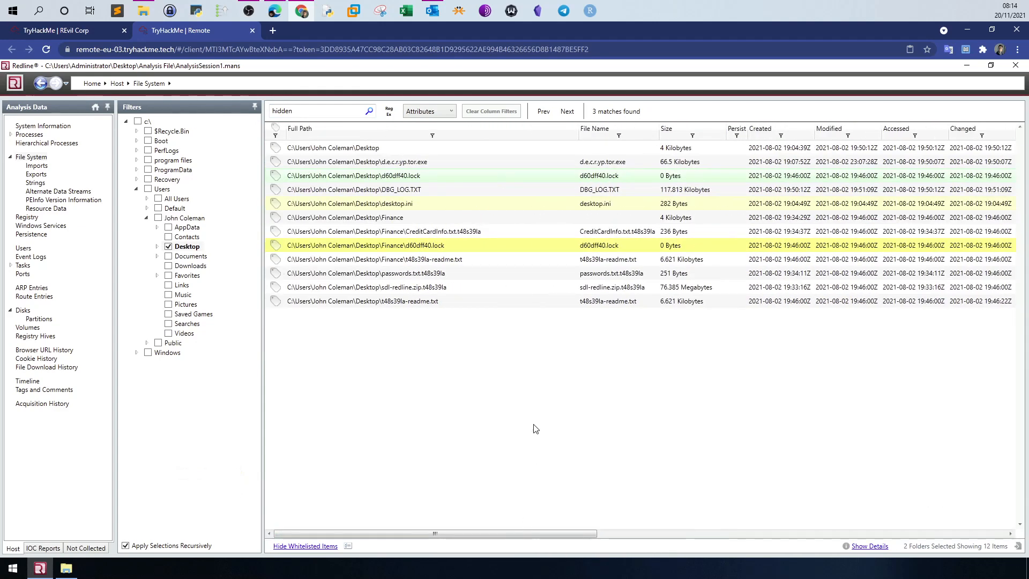
# Recheck the hidden file question in the TryHackMe room and copy the Desktop folder's d60dff40.lock entry from Redline.
pyautogui.click(76, 30)
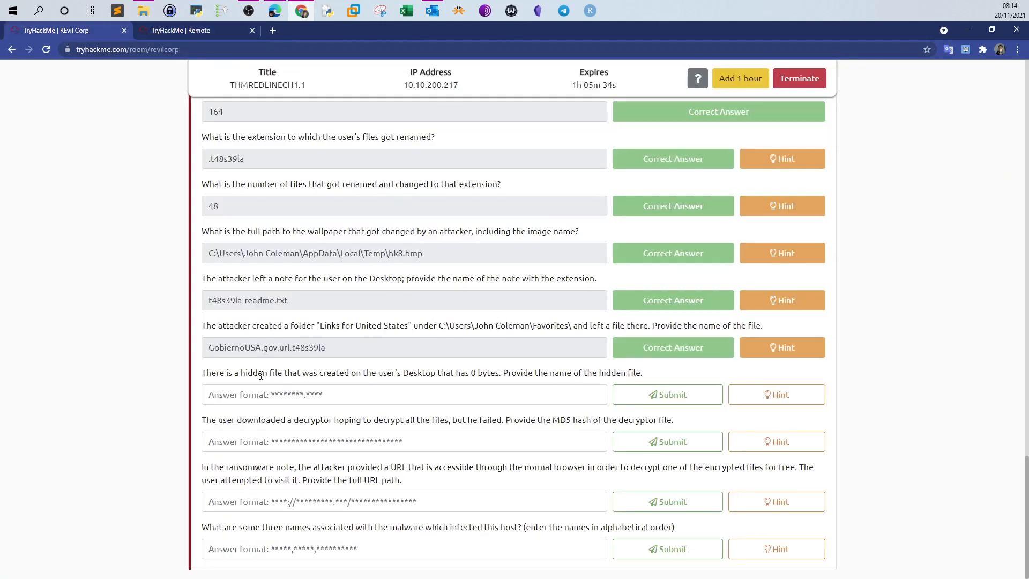
pyautogui.click(206, 32)
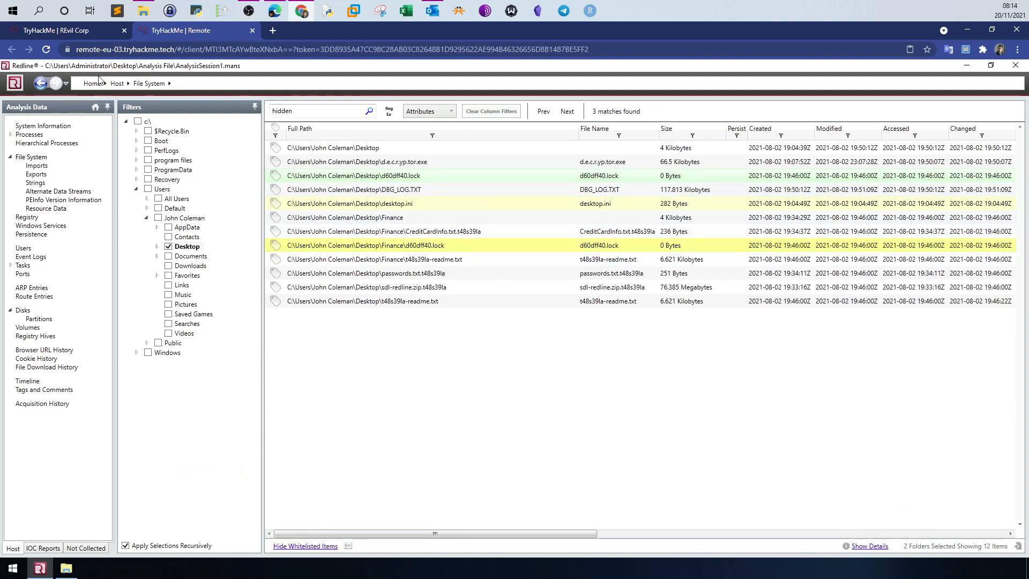
pyautogui.click(55, 30)
pyautogui.click(203, 32)
pyautogui.rightClick(401, 177)
pyautogui.click(425, 210)
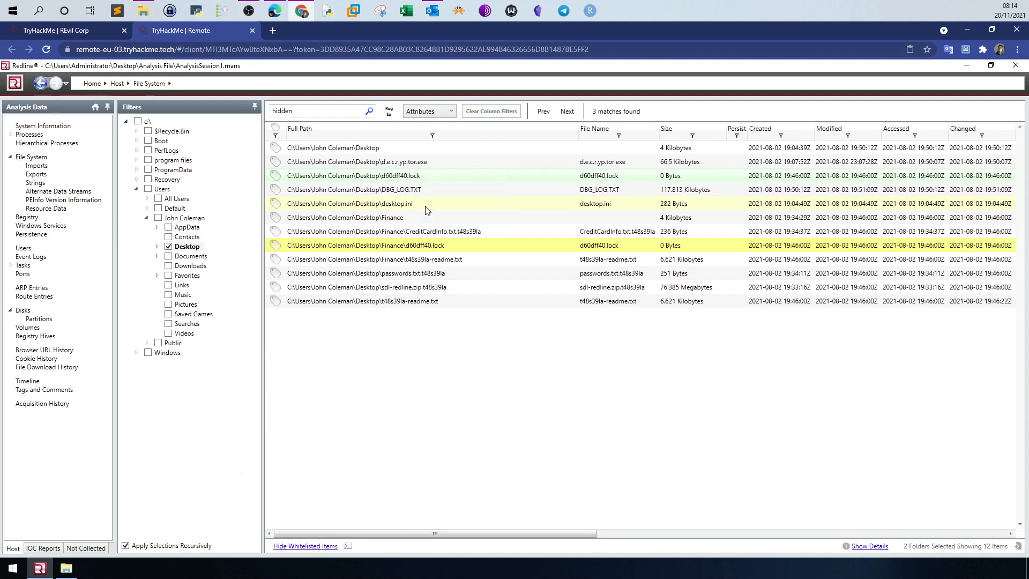
# Paste the copied entry as the hidden file answer in TryHackMe and delete everything after the first file name.
pyautogui.click(79, 30)
pyautogui.rightClick(281, 394)
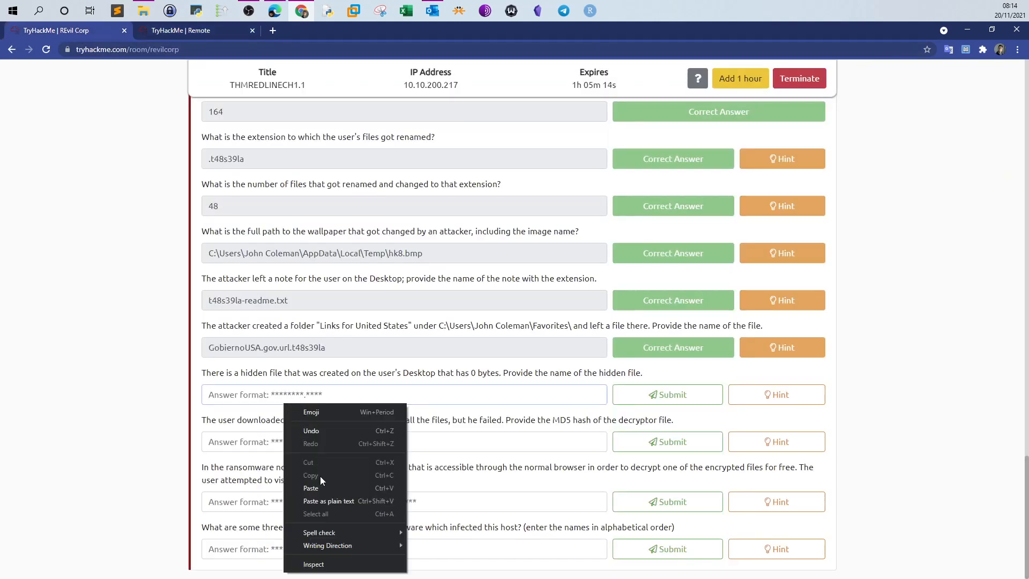
pyautogui.click(320, 475)
pyautogui.moveTo(276, 395); pyautogui.dragTo(185, 396)
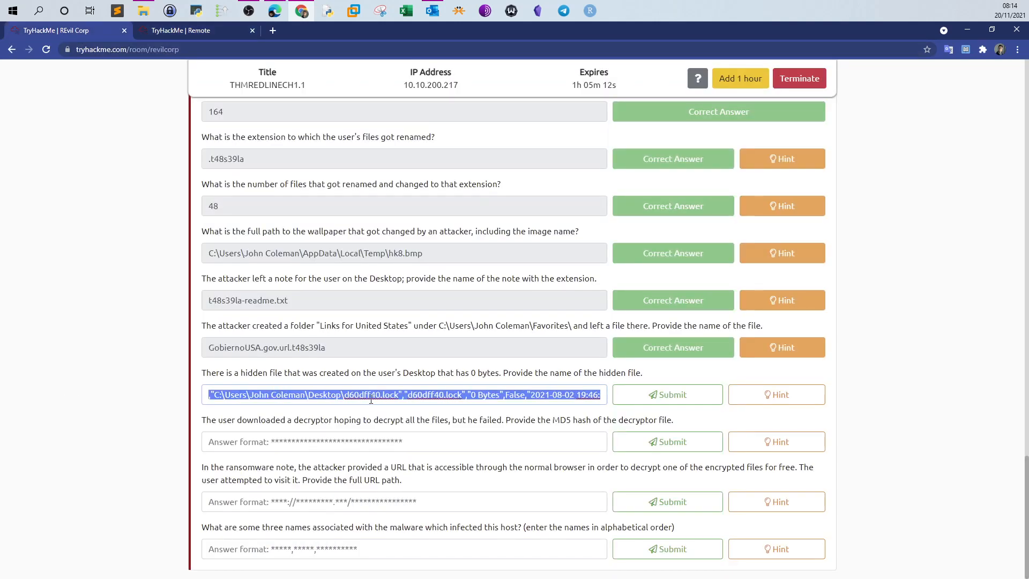
pyautogui.click(398, 396)
pyautogui.hotkey('shift', 'End')
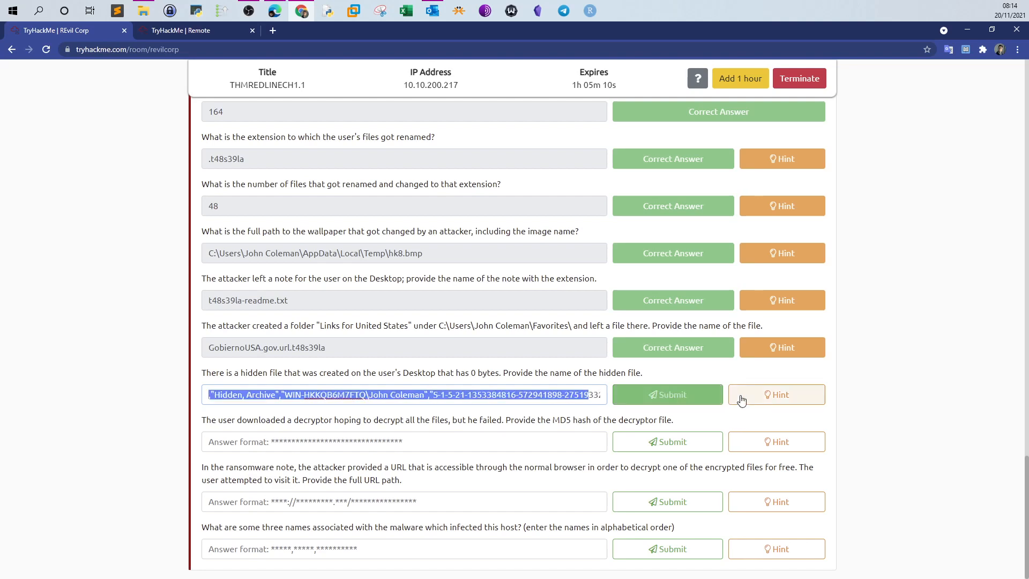
pyautogui.press('Delete')
pyautogui.click(613, 390)
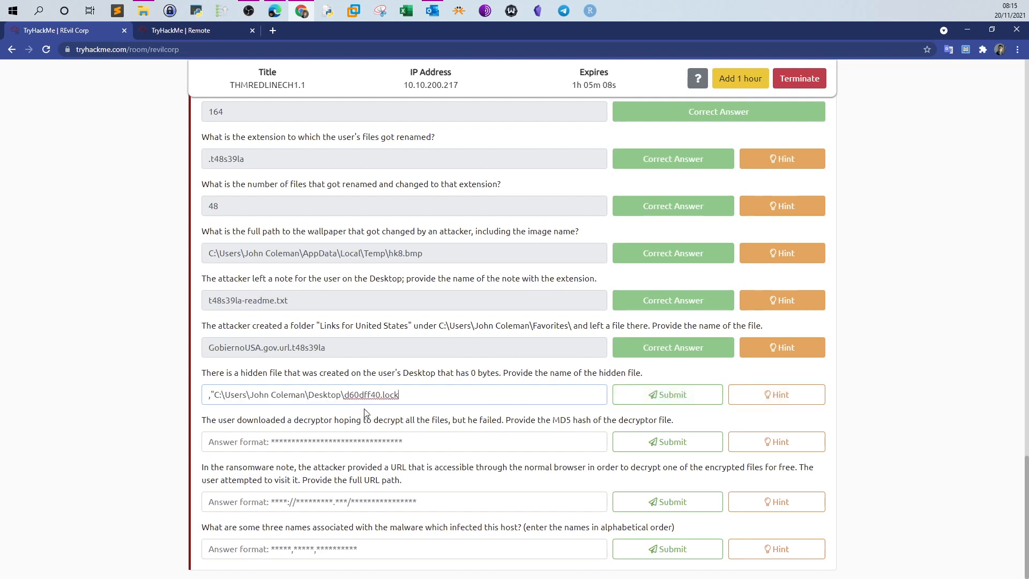
# Delete the folder path preceding the file name and submit d60dff40.lock as the hidden file answer.
pyautogui.moveTo(348, 395); pyautogui.dragTo(118, 389)
pyautogui.press('BackSpace')
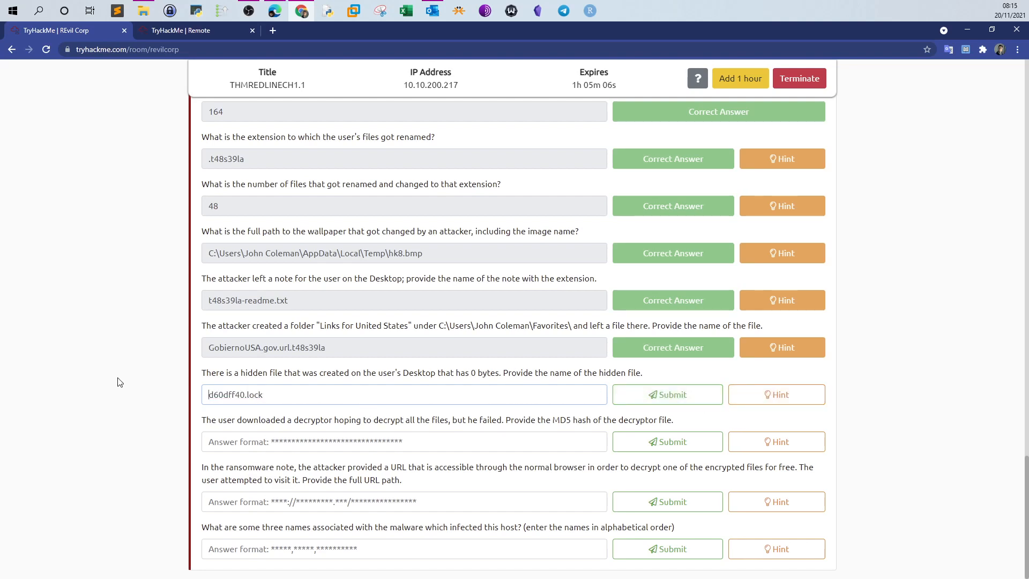
pyautogui.click(625, 387)
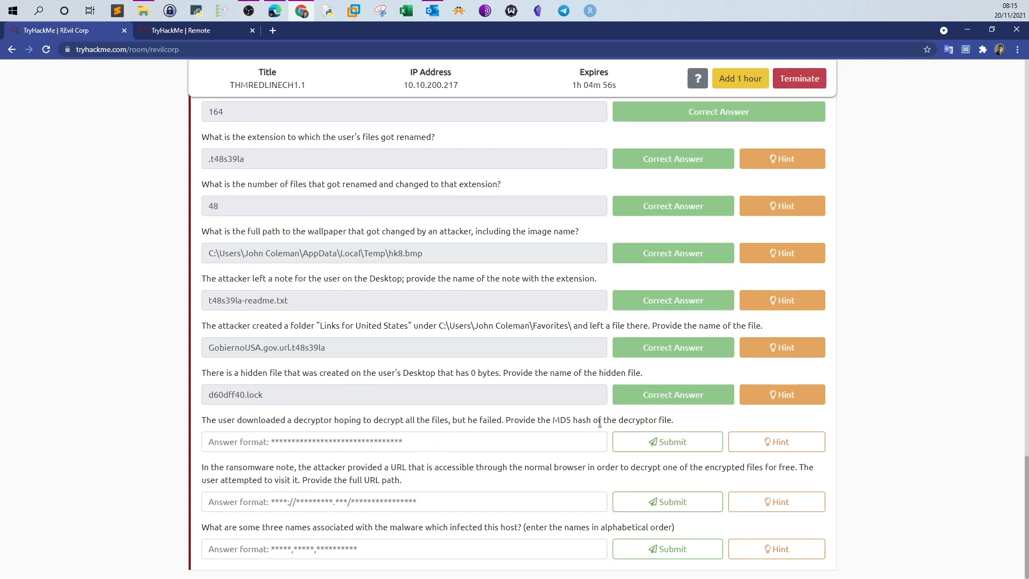
# Check Redline's File Download History for the decryptor, widening the Source URL column to read the full addresses.
pyautogui.click(208, 37)
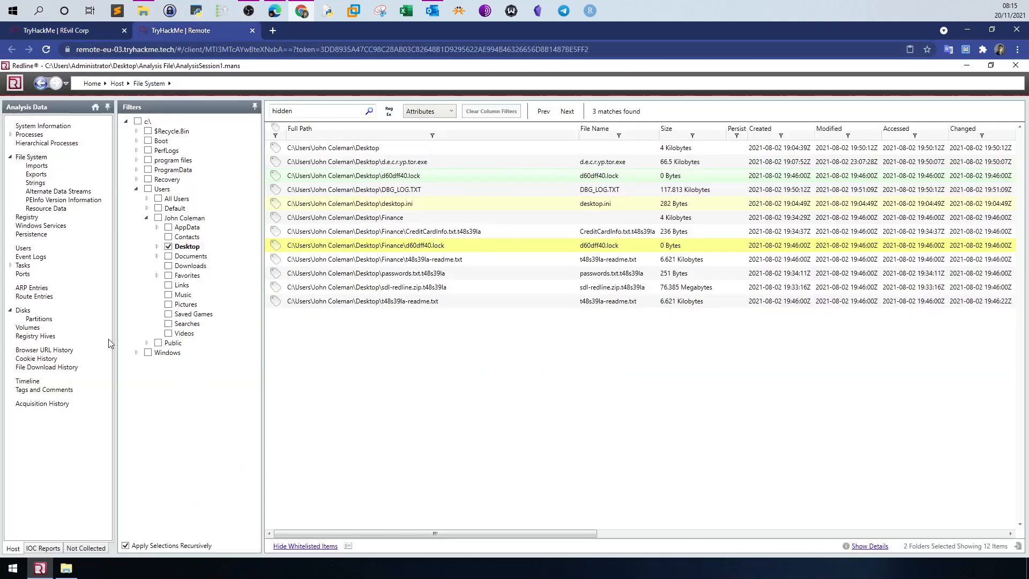
pyautogui.click(56, 369)
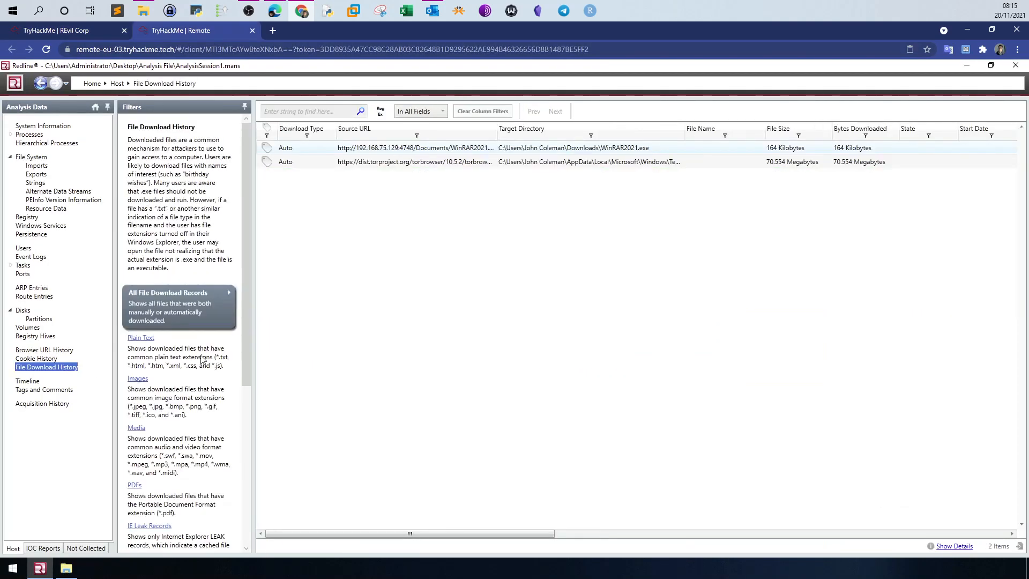
pyautogui.moveTo(498, 134); pyautogui.dragTo(607, 134)
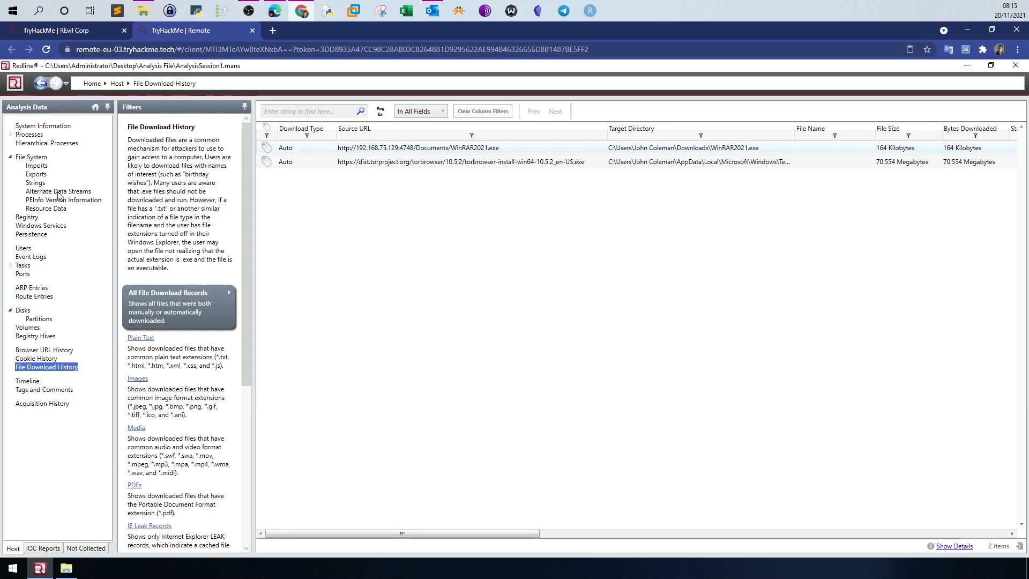
# Return to the Desktop file listing, clear the "hidden" search, and recheck the decryptor question in the TryHackMe room.
pyautogui.click(30, 157)
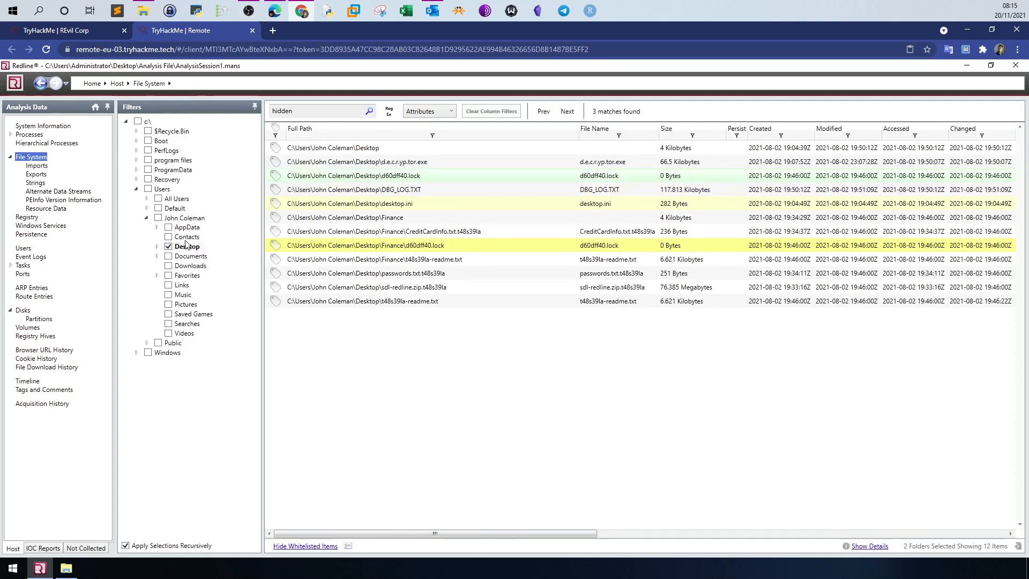
pyautogui.moveTo(298, 111); pyautogui.dragTo(254, 112)
pyautogui.press('BackSpace')
pyautogui.click(370, 112)
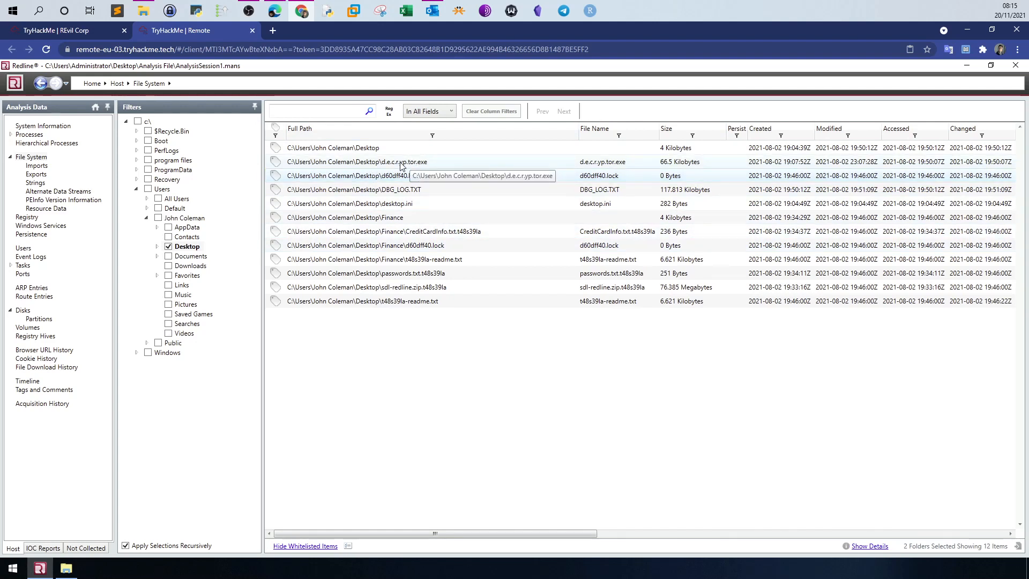
pyautogui.click(87, 35)
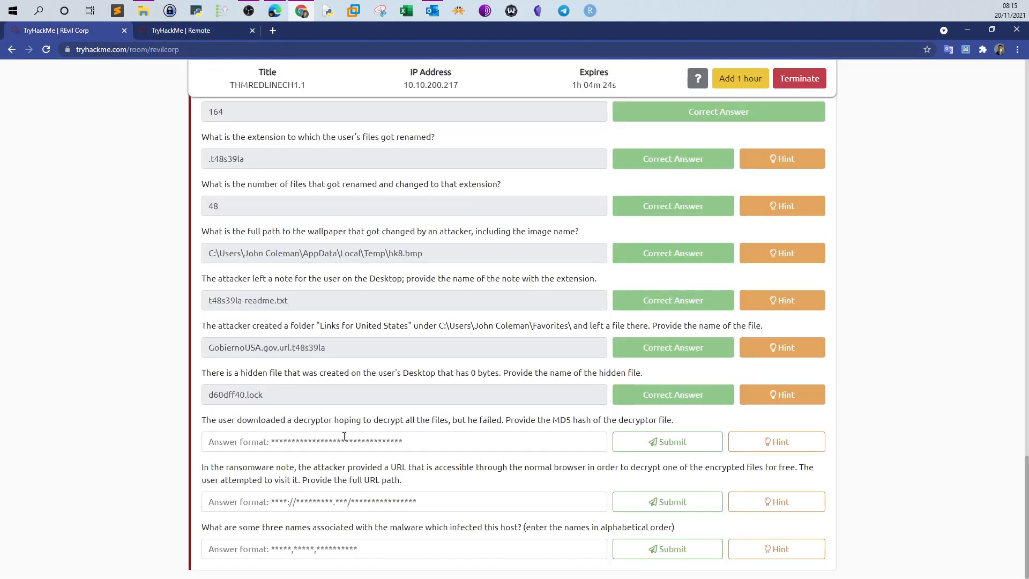
pyautogui.click(237, 31)
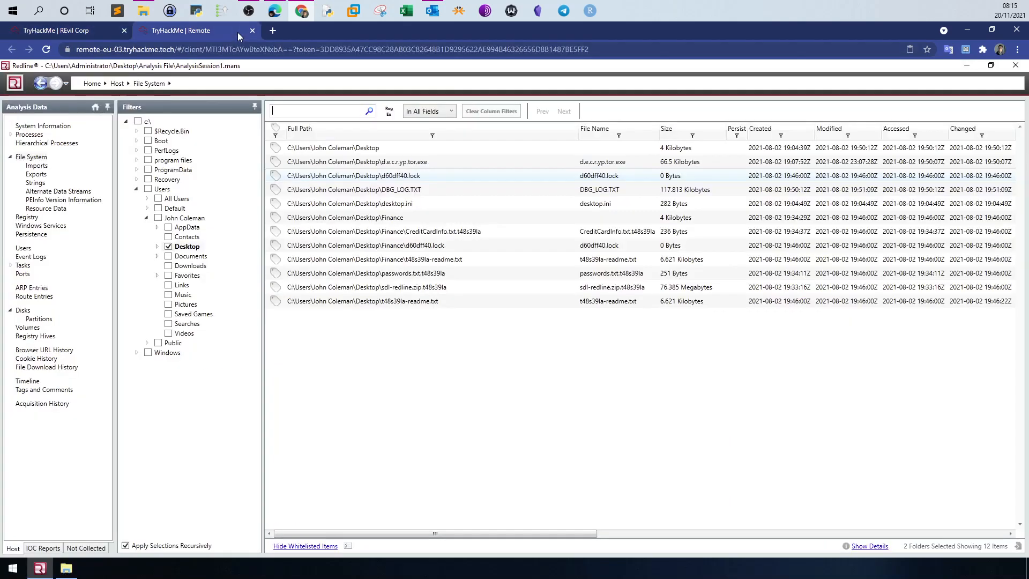
# Restrict the Desktop file search to the MD5 field.
pyautogui.moveTo(555, 535); pyautogui.dragTo(400, 529)
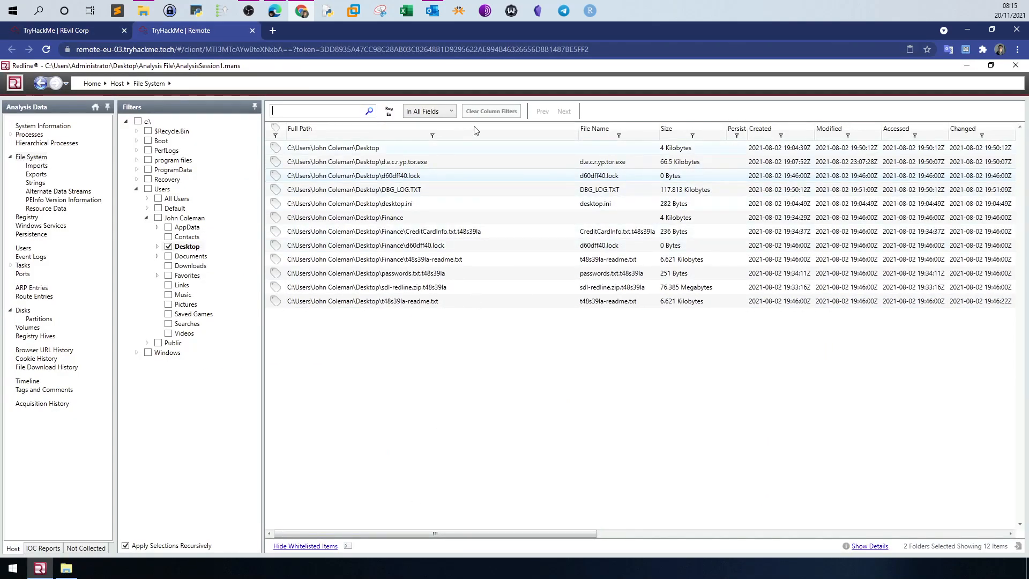
pyautogui.click(449, 111)
pyautogui.scroll(-4, 475, 169)
pyautogui.scroll(-1, 481, 219)
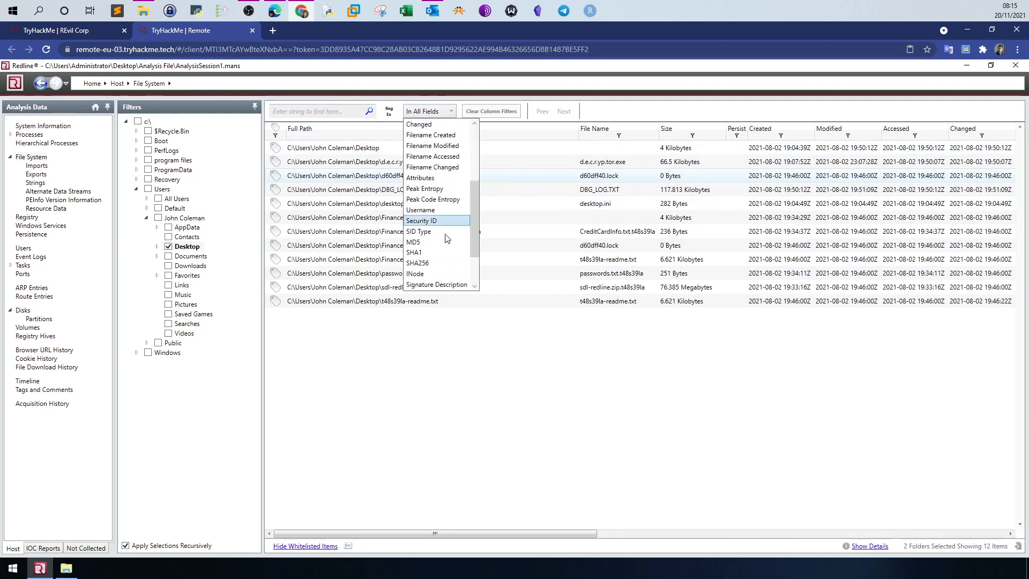
pyautogui.click(441, 245)
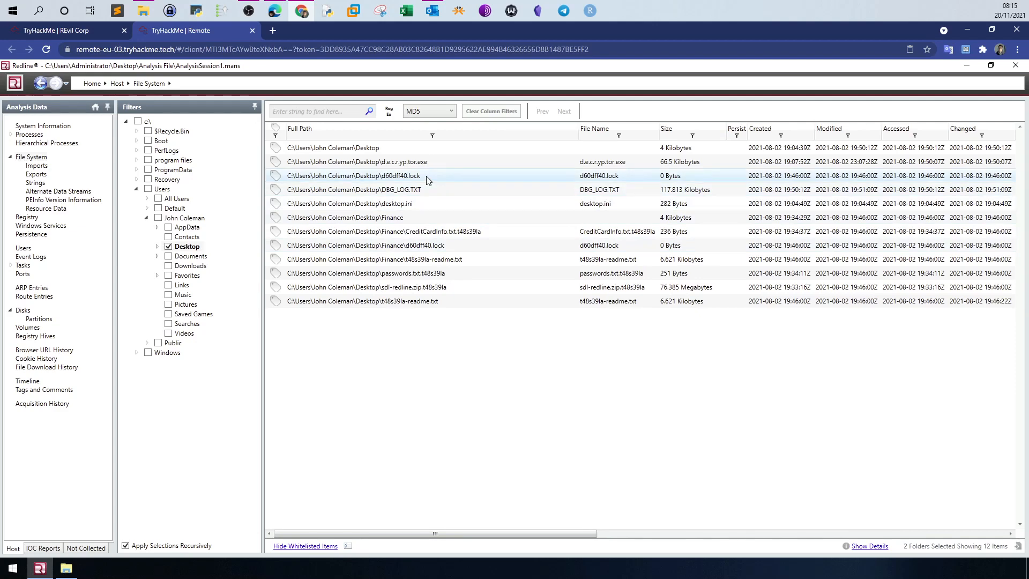
# Locate the MD5 value of d.e.c.r.yp.tor.exe in the Desktop file list and copy that entry.
pyautogui.click(403, 165)
pyautogui.moveTo(565, 534); pyautogui.dragTo(874, 529)
pyautogui.click(874, 531)
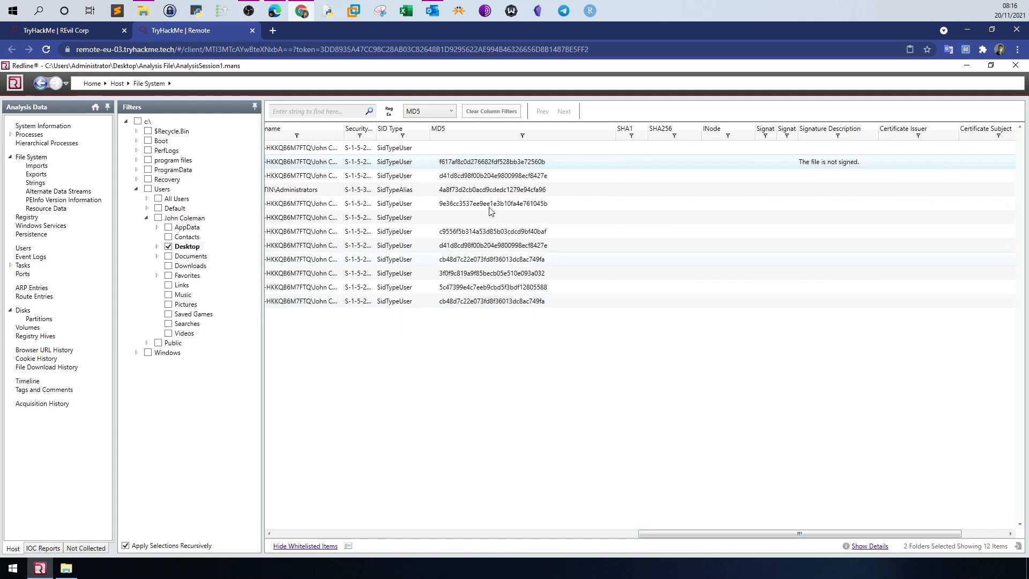
pyautogui.rightClick(491, 162)
pyautogui.click(516, 196)
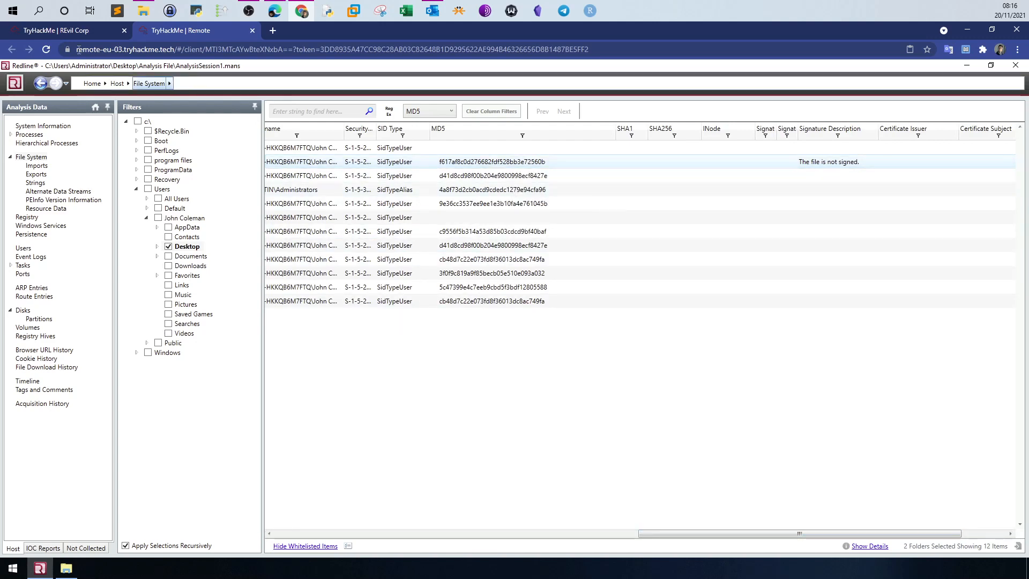
# Paste the copied entry into the decryptor hash answer in TryHackMe, trim it to f617af8c0d276682fdf528bb3e72560b, and submit it.
pyautogui.click(63, 31)
pyautogui.click(287, 445)
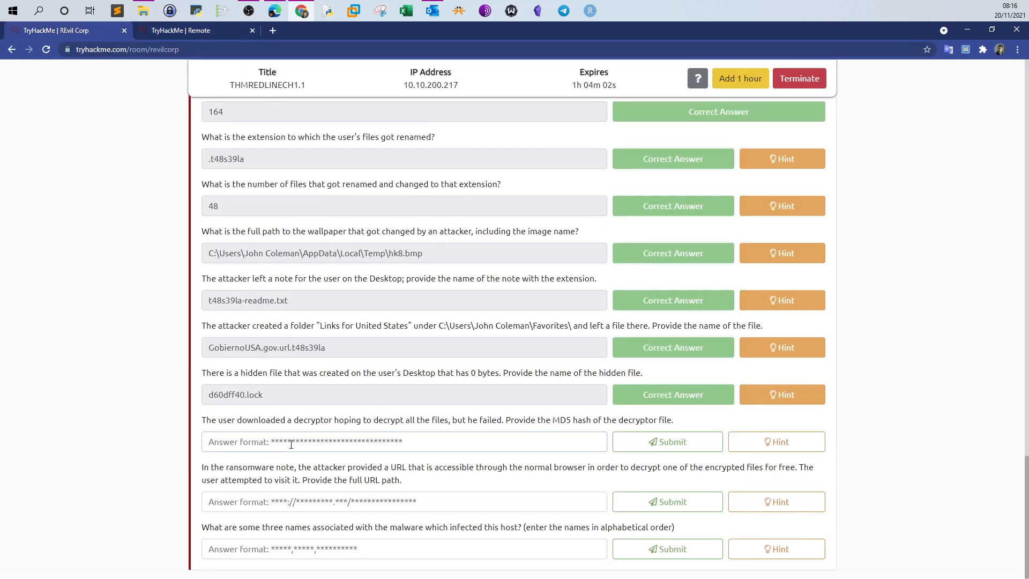
pyautogui.hotkey('ctrl', 'v')
pyautogui.moveTo(461, 443); pyautogui.dragTo(624, 445)
pyautogui.click(476, 443)
pyautogui.moveTo(450, 441); pyautogui.dragTo(535, 459)
pyautogui.press('Delete')
pyautogui.moveTo(452, 442); pyautogui.dragTo(72, 441)
pyautogui.press('Delete')
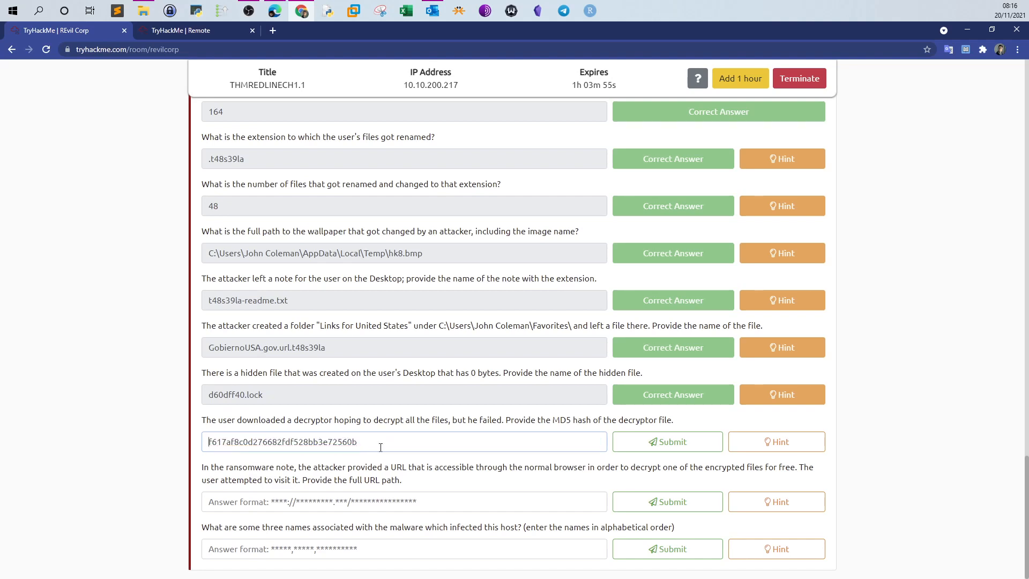
pyautogui.click(661, 446)
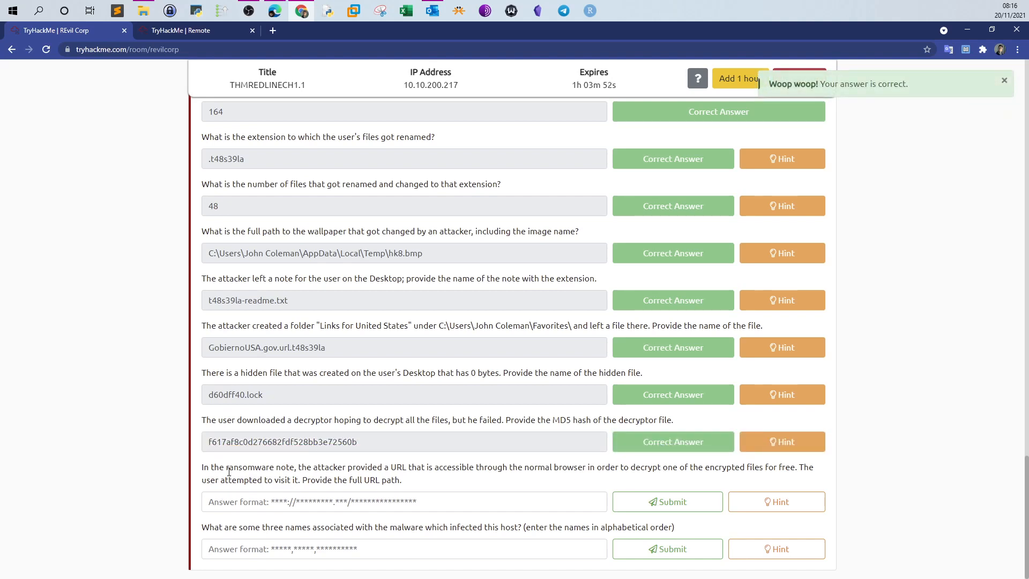
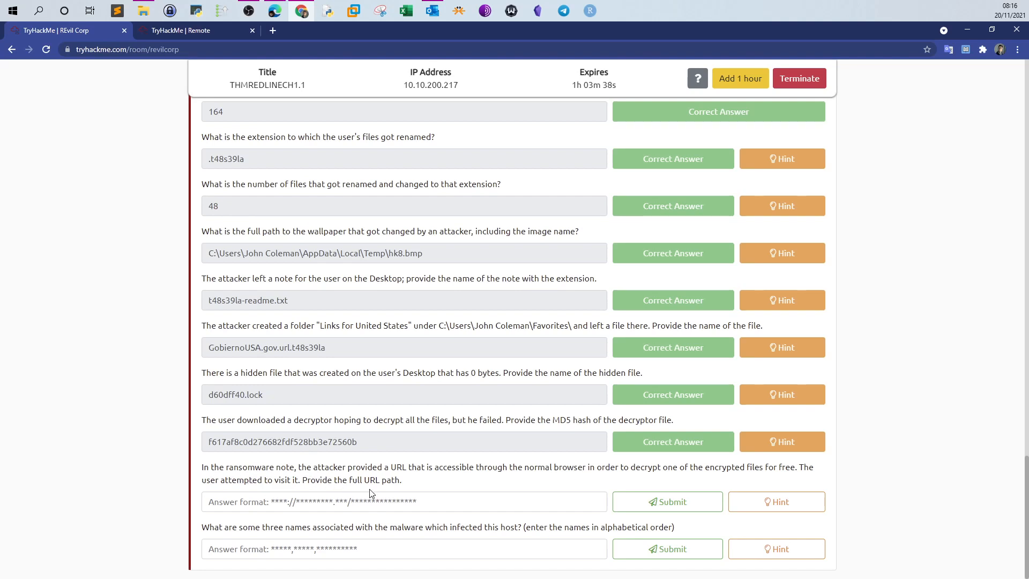
# Look through Redline's Browser URL History records and recheck the TryHackMe question about the ransom note's URL.
pyautogui.click(196, 31)
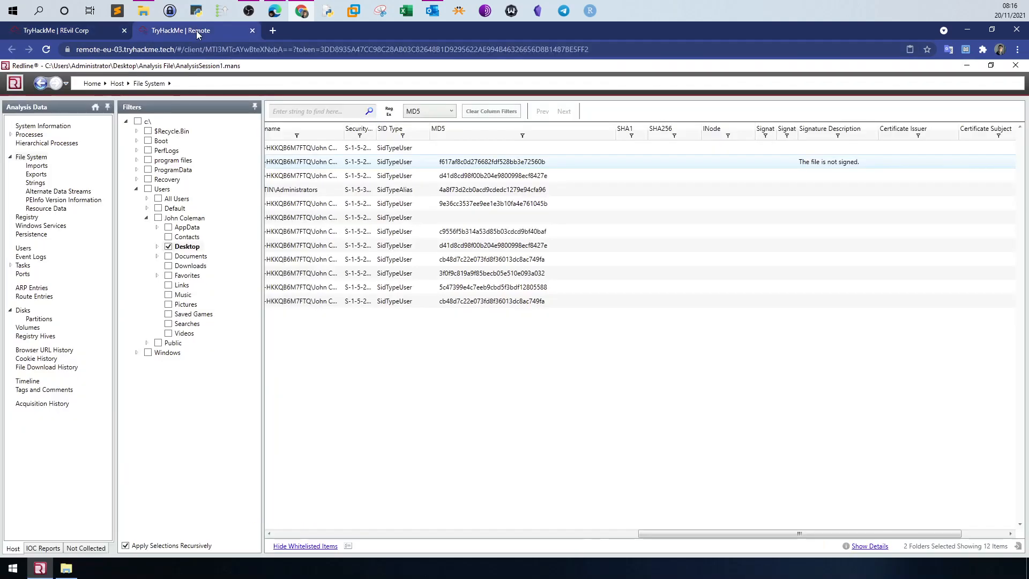
pyautogui.click(62, 350)
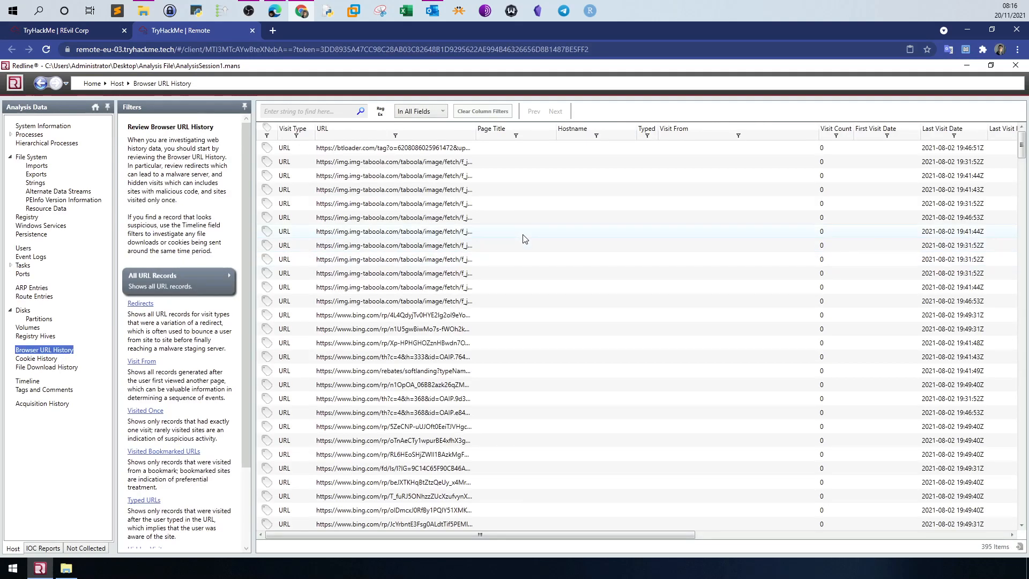
pyautogui.moveTo(1021, 144); pyautogui.dragTo(1017, 237)
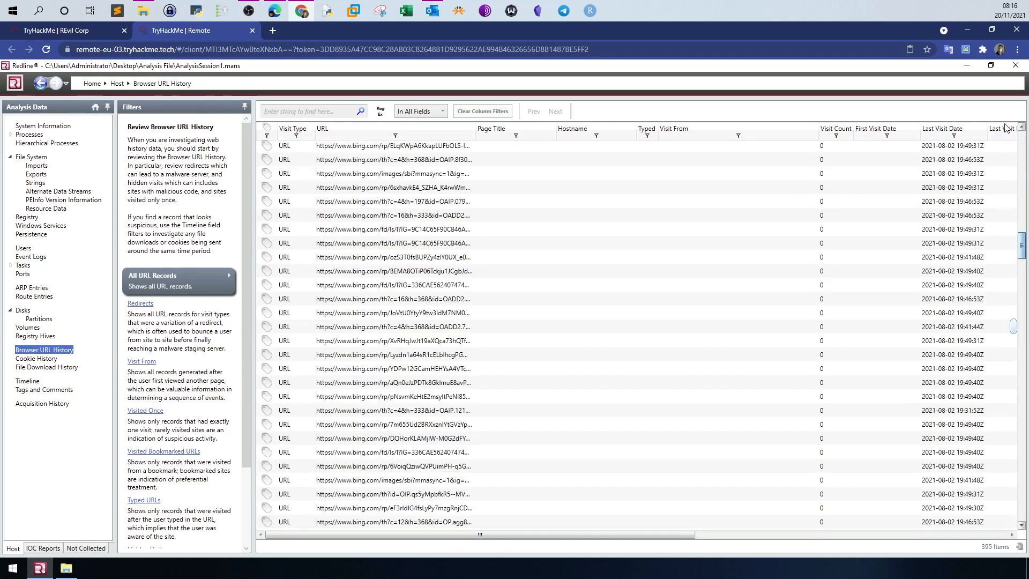
pyautogui.click(94, 32)
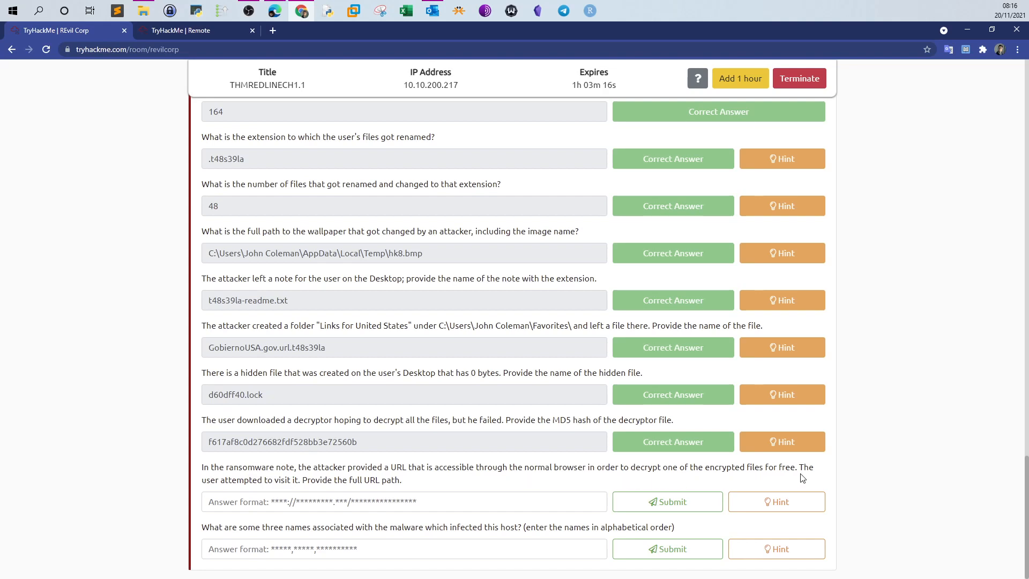
pyautogui.click(161, 32)
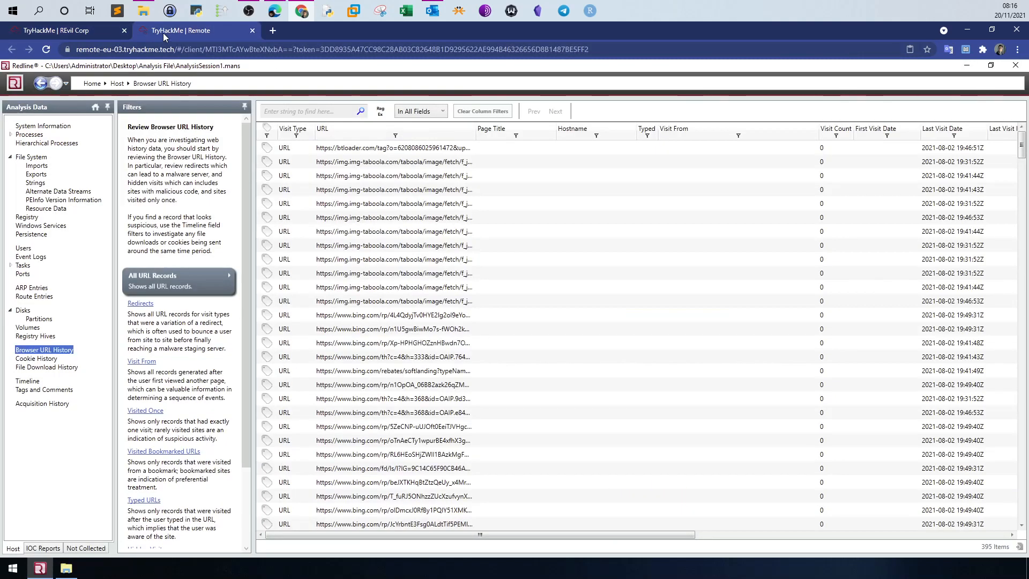
pyautogui.click(44, 34)
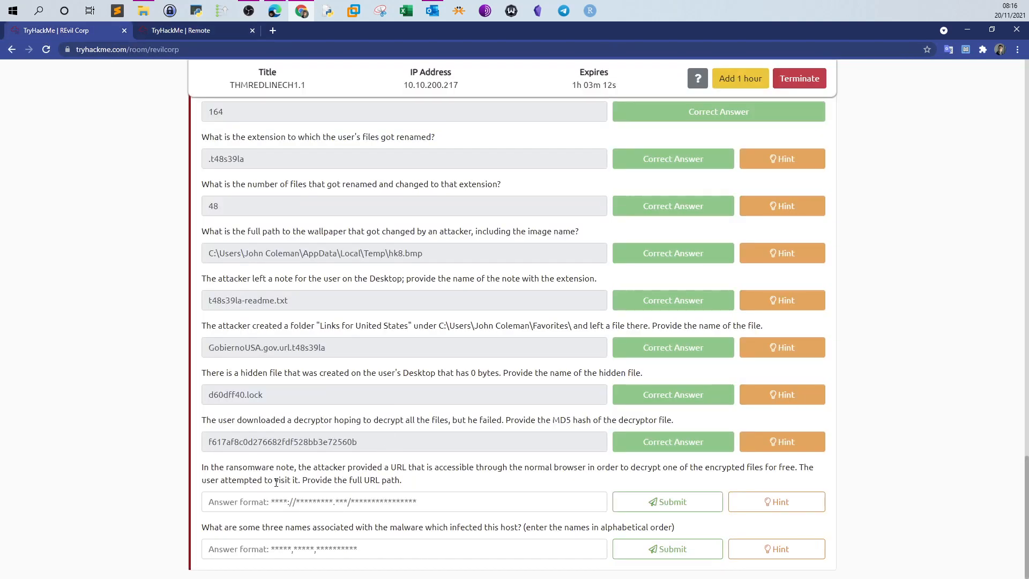
pyautogui.click(184, 32)
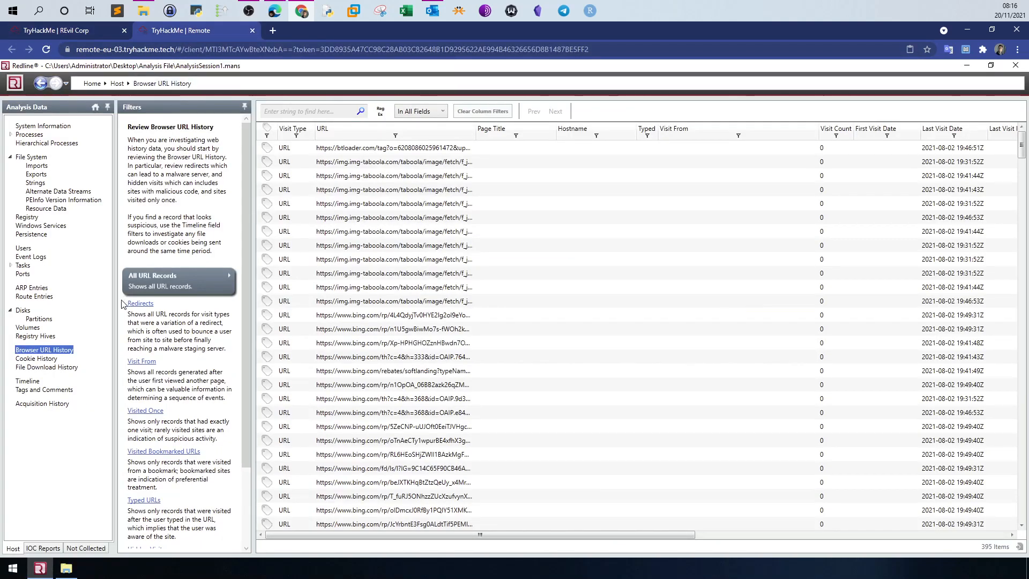
# Show the details of t48s39la-readme.txt from the Desktop file listing and examine its Strings in a widened pane.
pyautogui.click(35, 157)
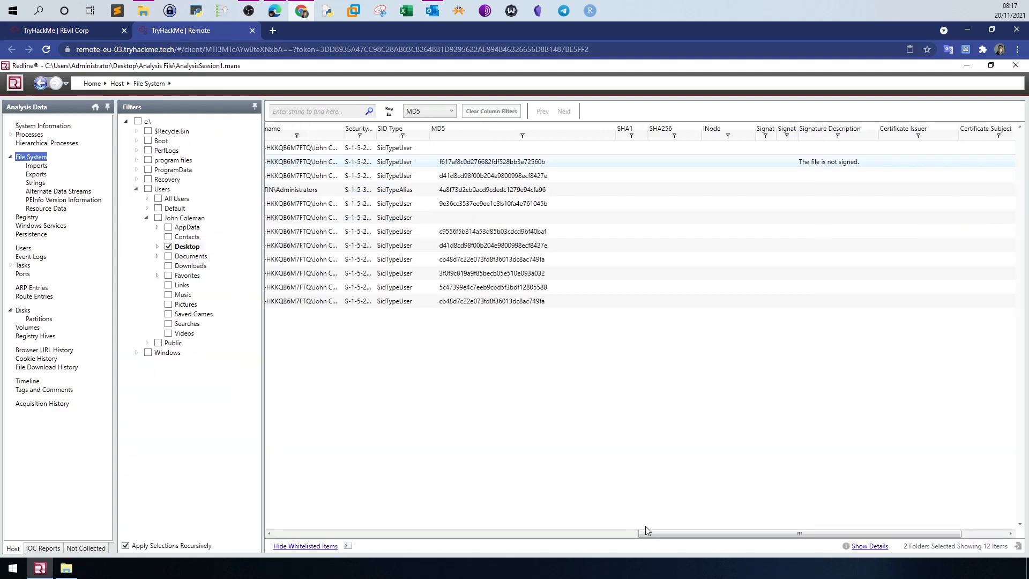
pyautogui.moveTo(646, 529); pyautogui.dragTo(259, 516)
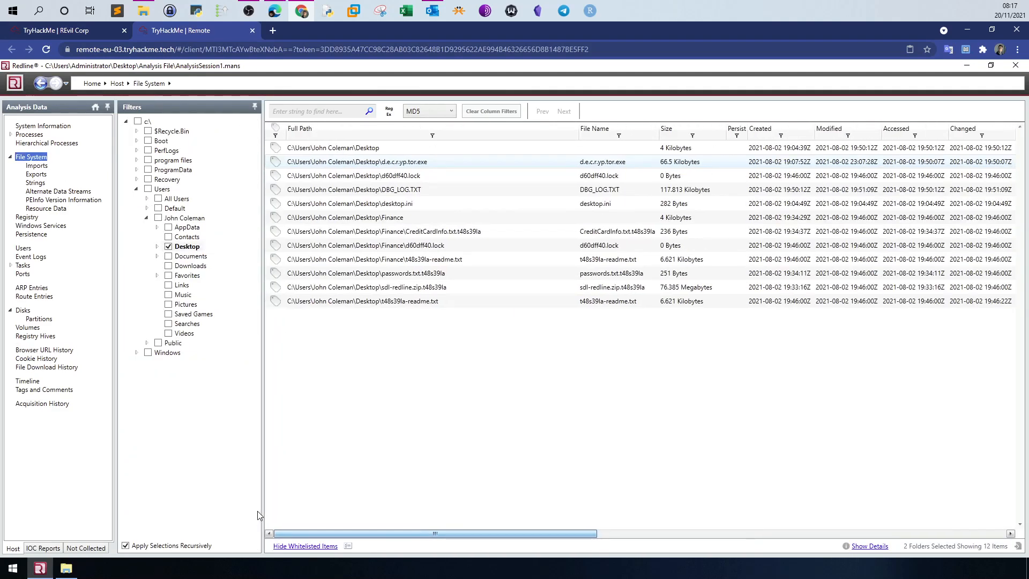
pyautogui.rightClick(381, 303)
pyautogui.click(364, 303)
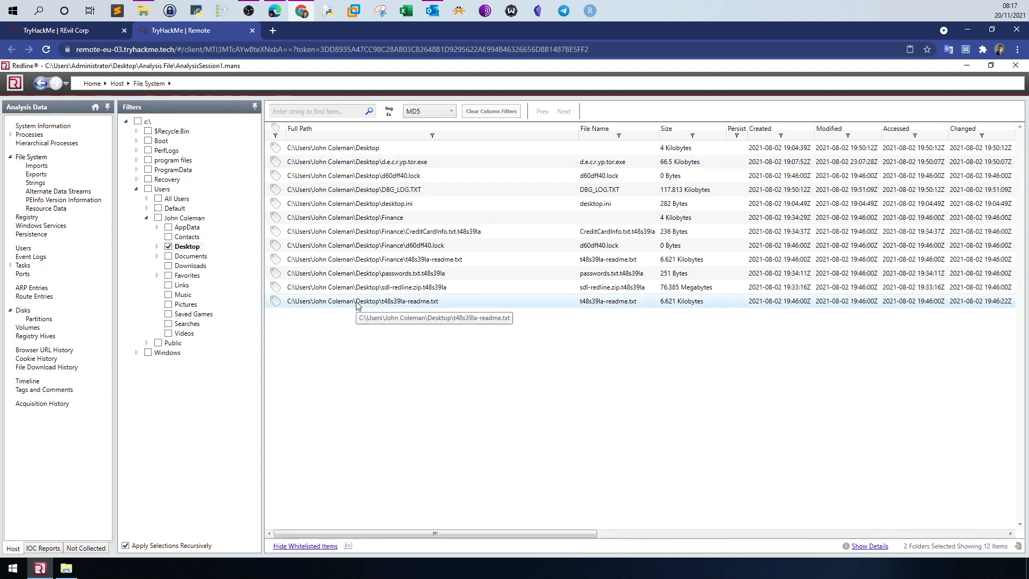
pyautogui.click(869, 545)
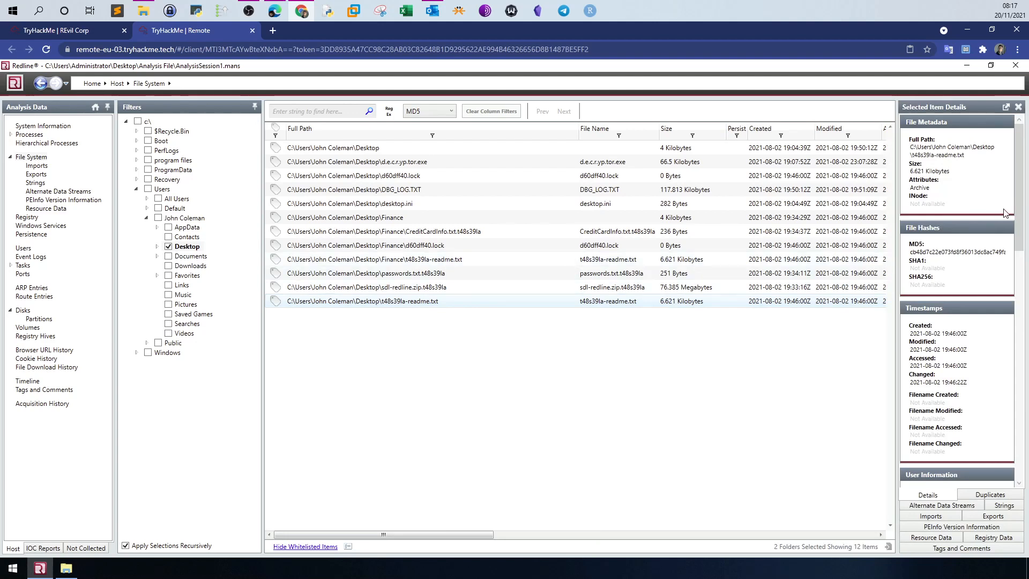
pyautogui.moveTo(1017, 217)
pyautogui.mouseDown()
pyautogui.moveTo(1009, 325)
pyautogui.moveTo(1028, 467)
pyautogui.moveTo(1013, 195)
pyautogui.mouseUp()
pyautogui.click(1013, 507)
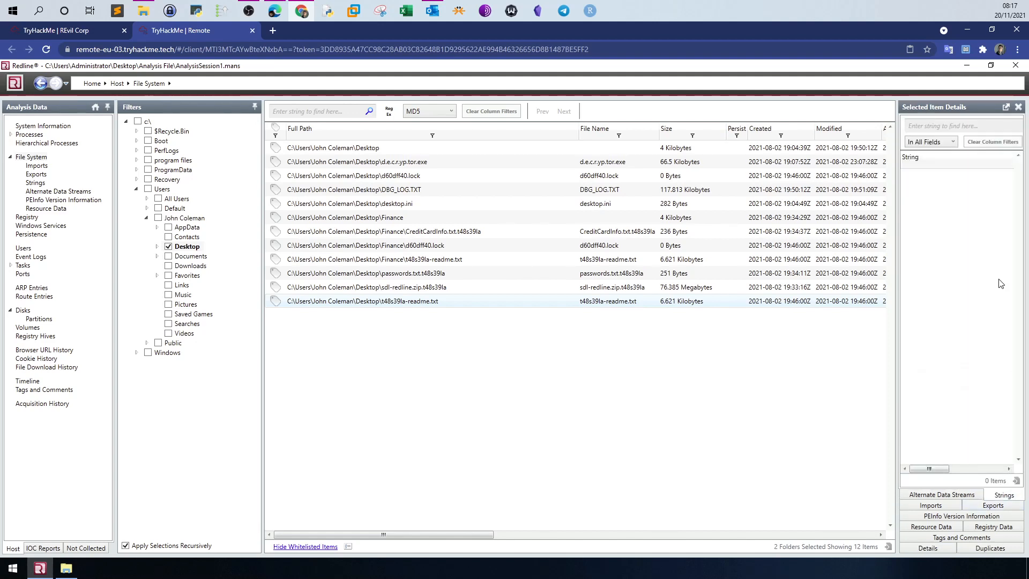
pyautogui.moveTo(895, 268); pyautogui.dragTo(703, 265)
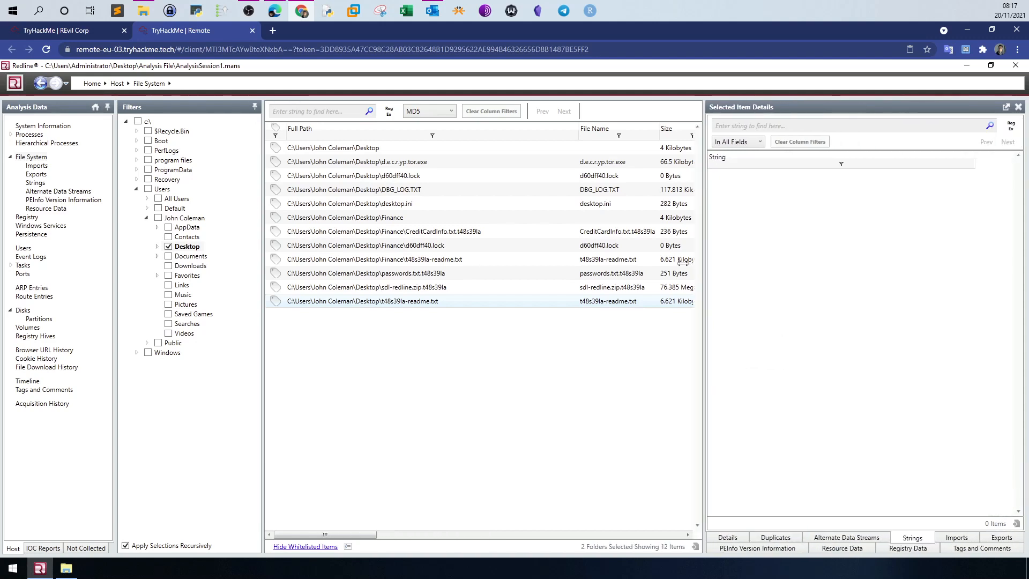
# Check the ransom note's Tags and Comments, PEInfo Version Information, and Imports, and close its details.
pyautogui.doubleClick(609, 302)
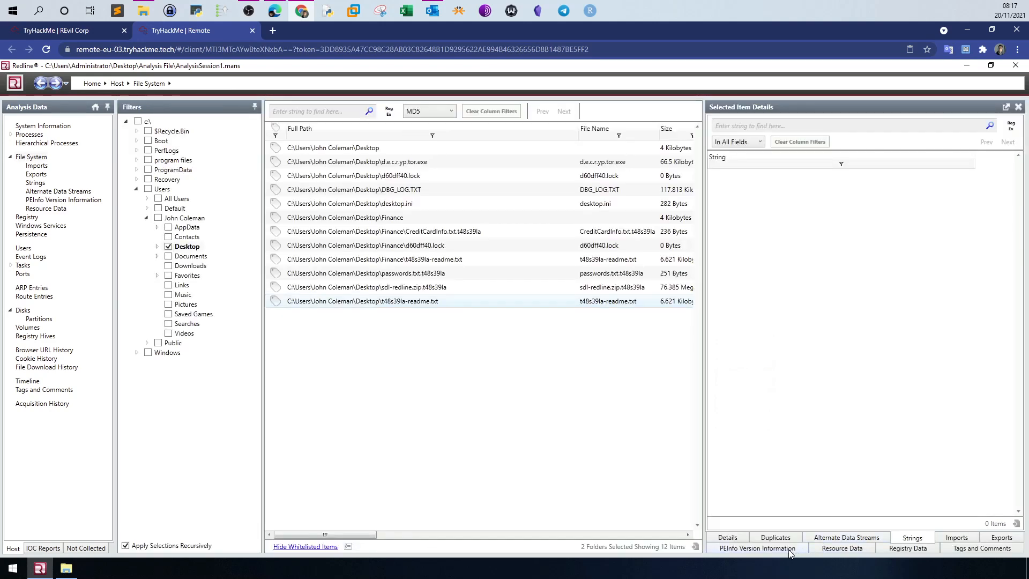
pyautogui.click(966, 548)
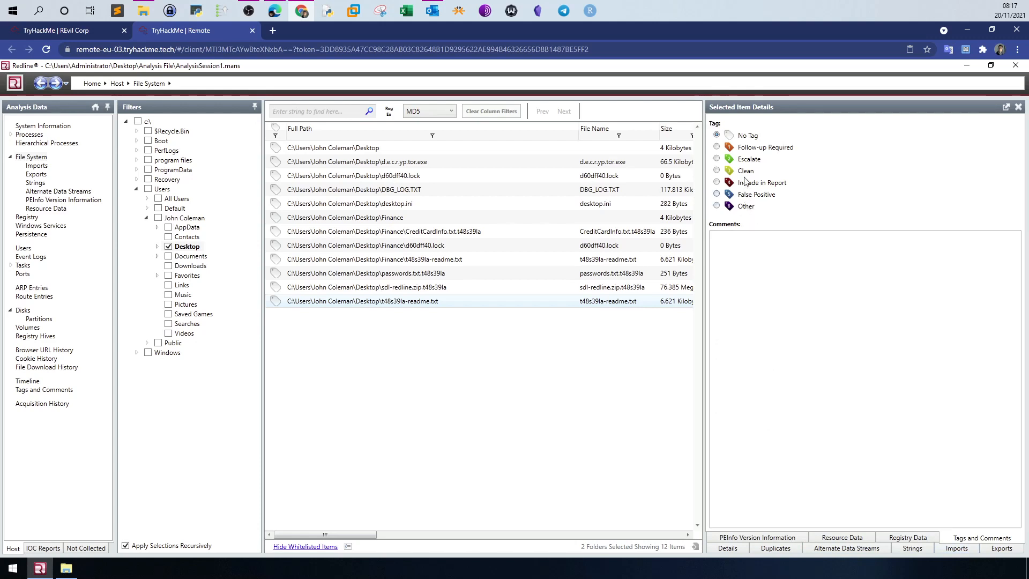
pyautogui.click(781, 538)
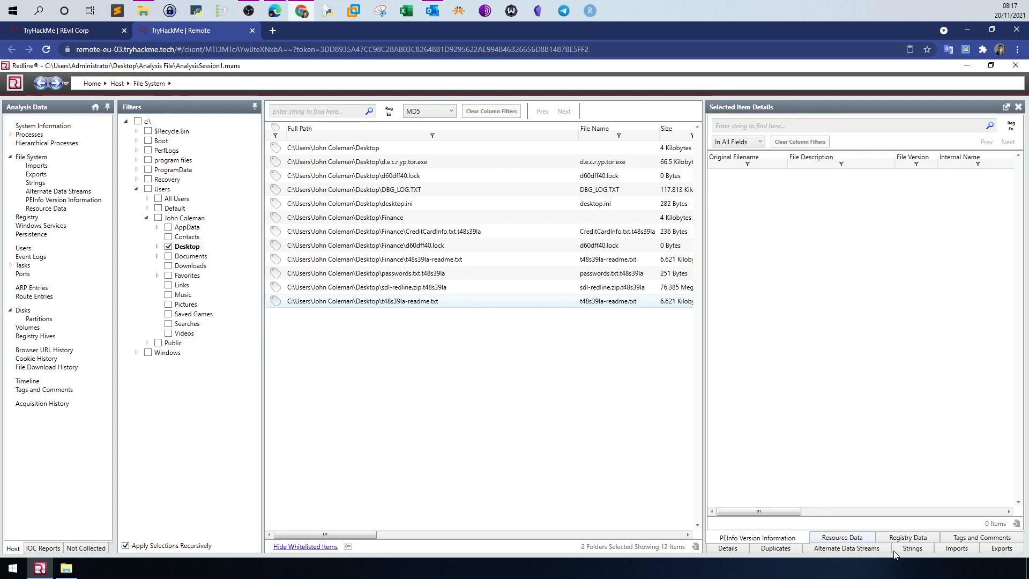
pyautogui.click(954, 549)
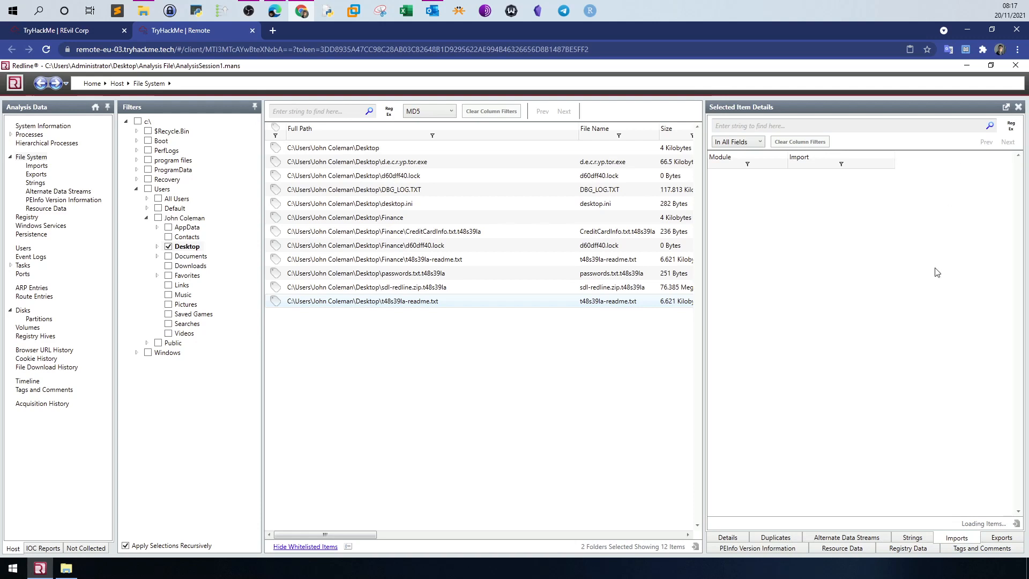
pyautogui.click(1018, 107)
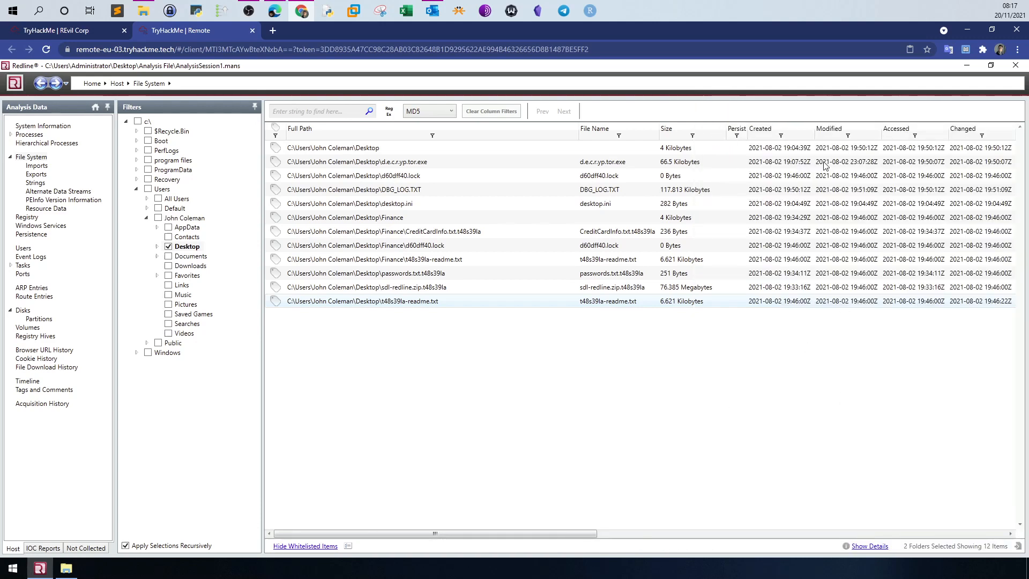
pyautogui.moveTo(588, 536); pyautogui.dragTo(277, 525)
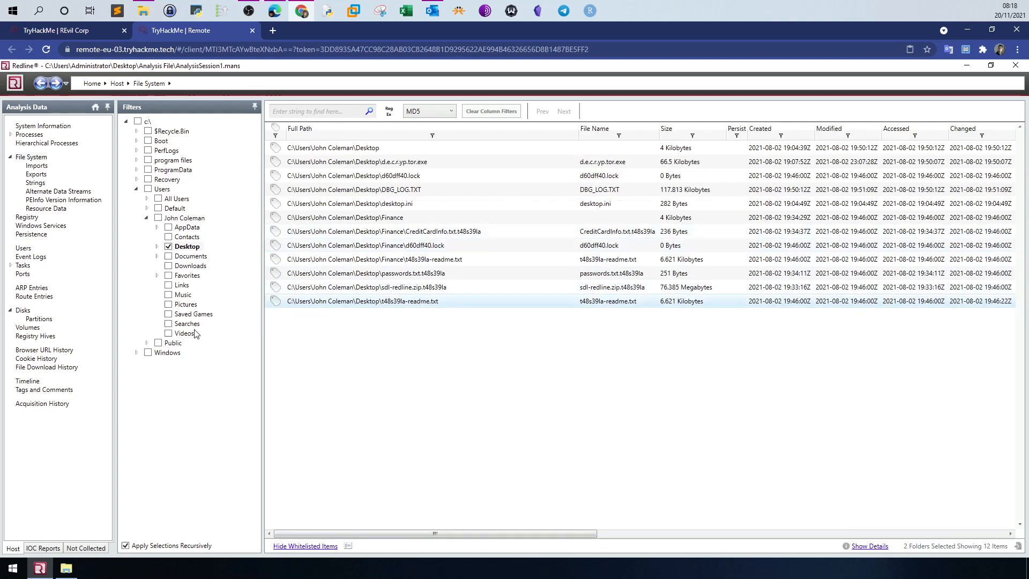
# Search all fields of the Browser URL History for "dec" and step through the matches.
pyautogui.click(62, 351)
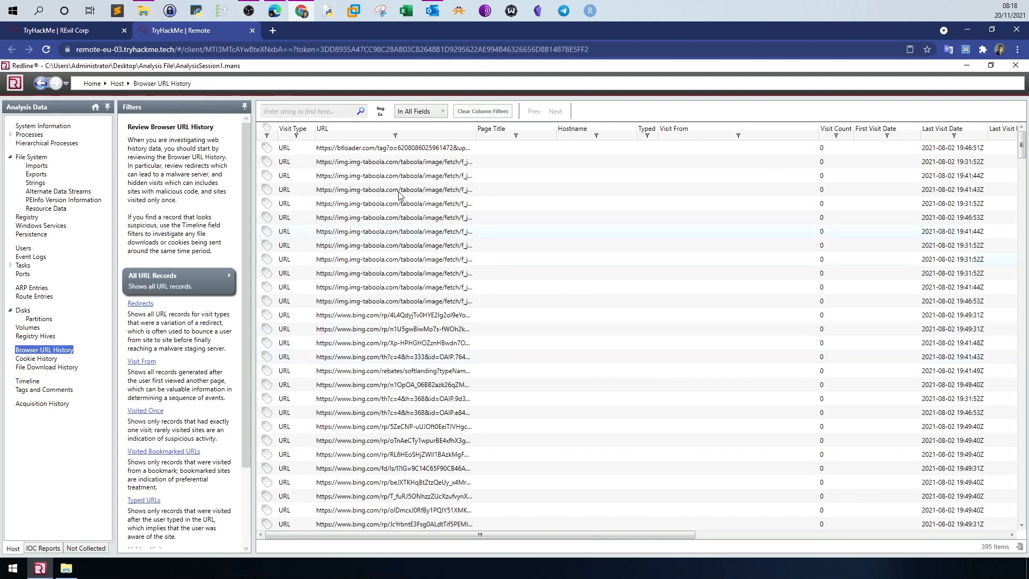
pyautogui.click(316, 113)
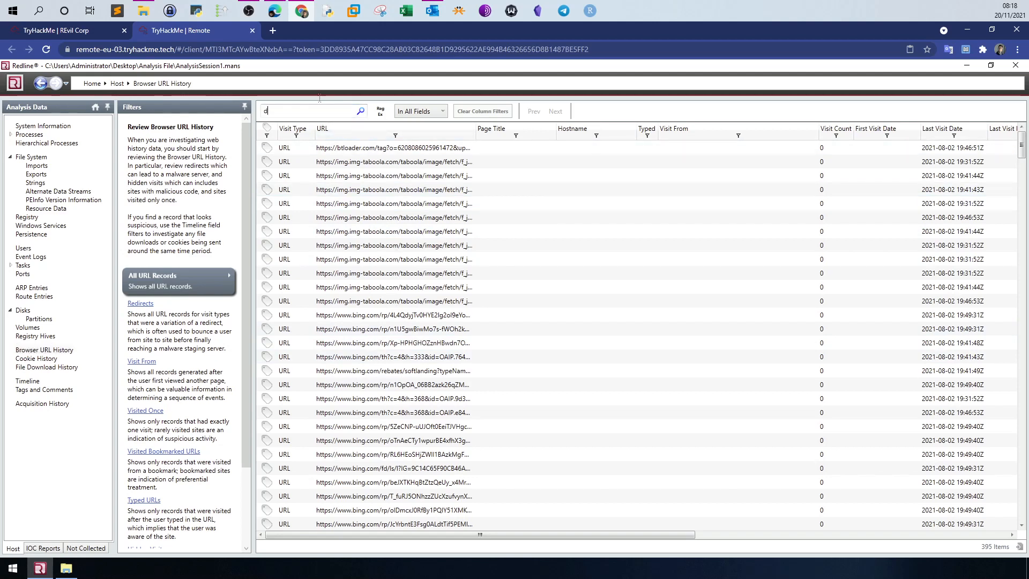
pyautogui.click(361, 111)
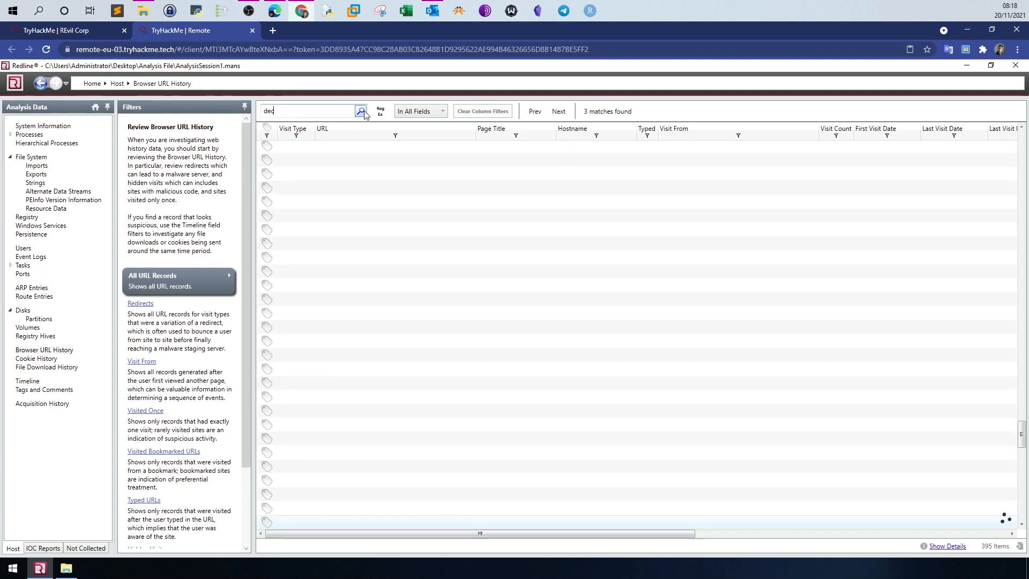
pyautogui.scroll(-4, 482, 333)
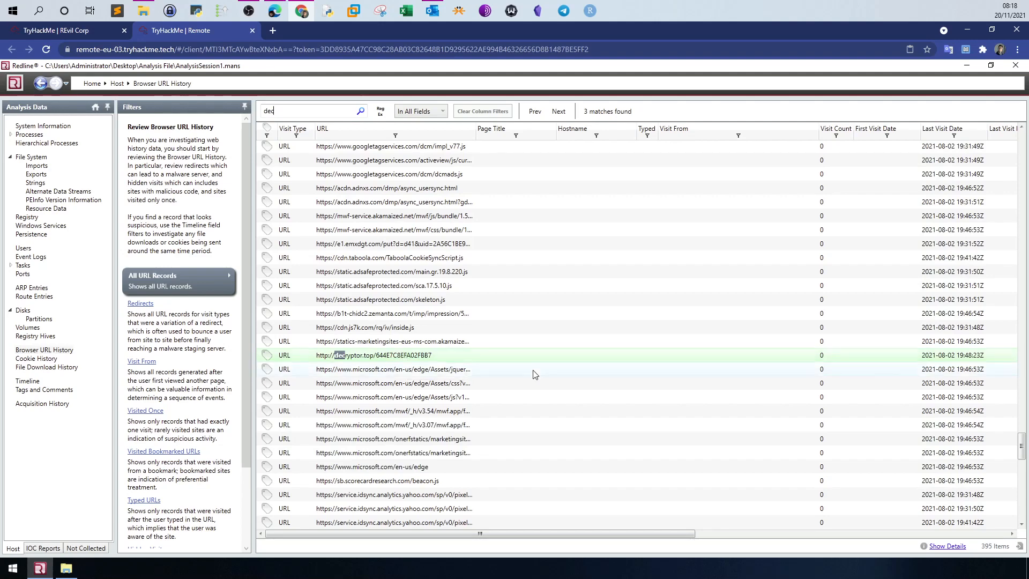
pyautogui.click(361, 111)
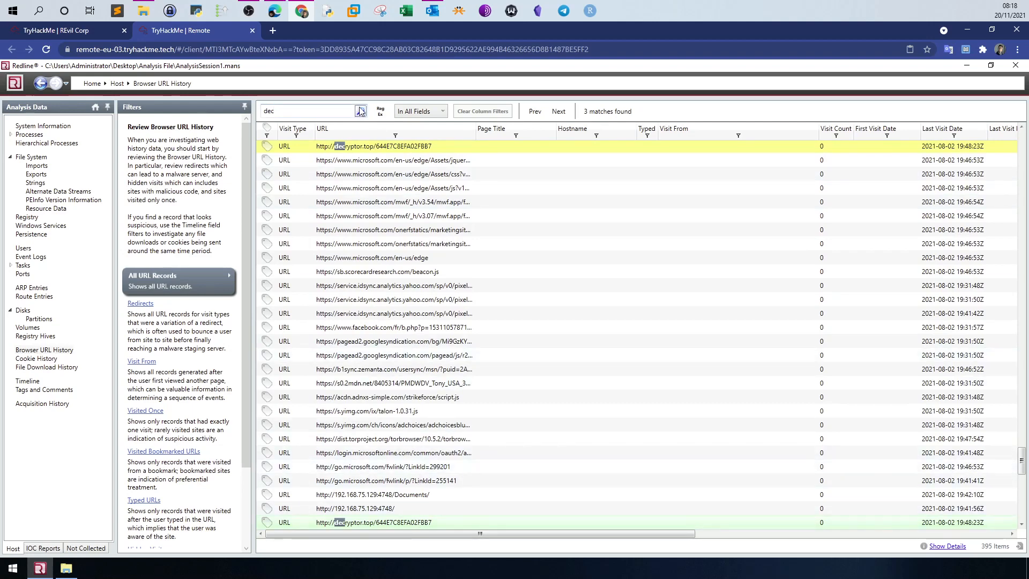
pyautogui.click(360, 112)
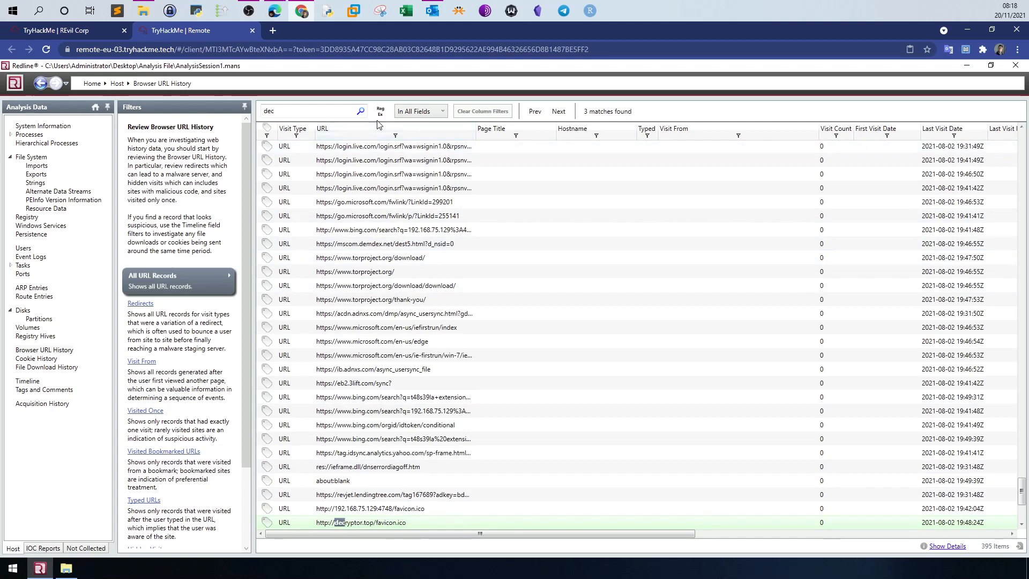
pyautogui.click(360, 111)
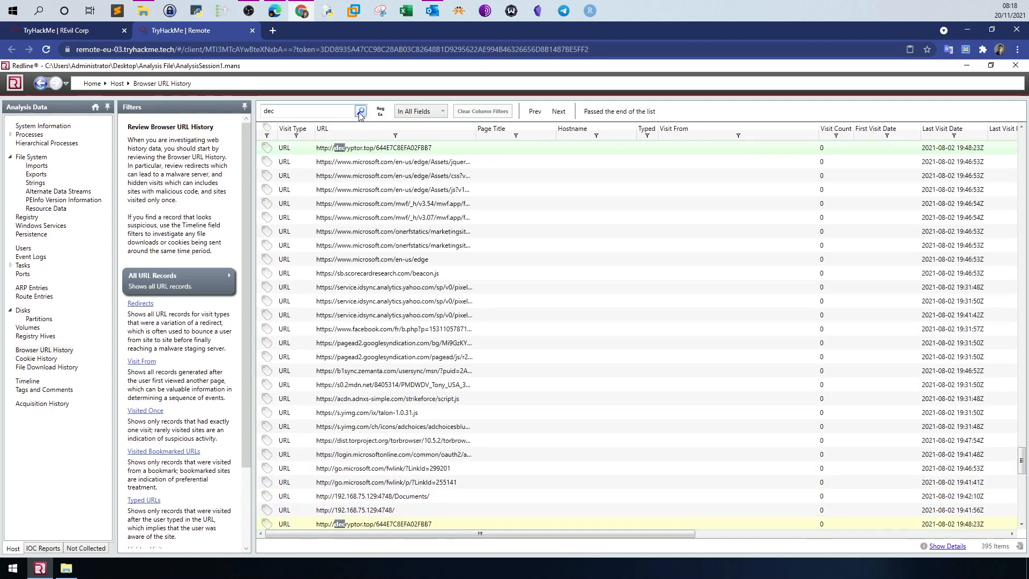
pyautogui.scroll(2, 502, 258)
pyautogui.scroll(3, 503, 258)
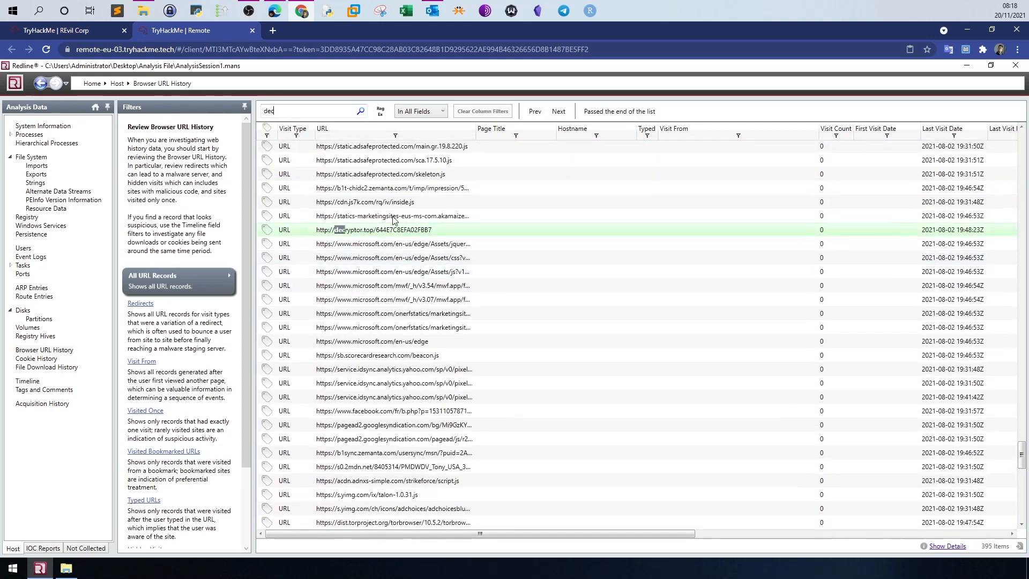
pyautogui.rightClick(395, 232)
pyautogui.click(420, 265)
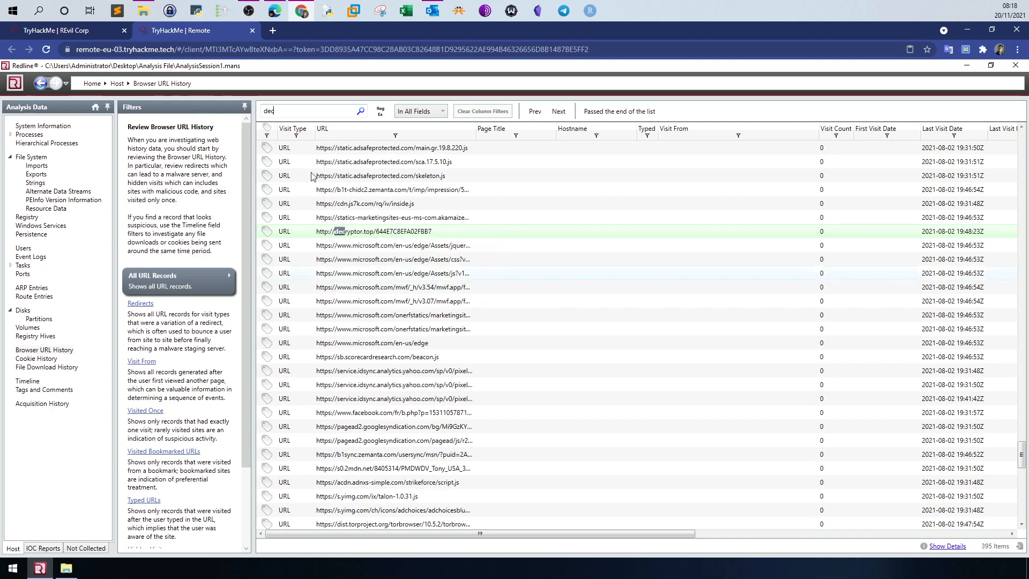
pyautogui.click(101, 34)
pyautogui.click(339, 506)
pyautogui.hotkey('ctrl', 'v')
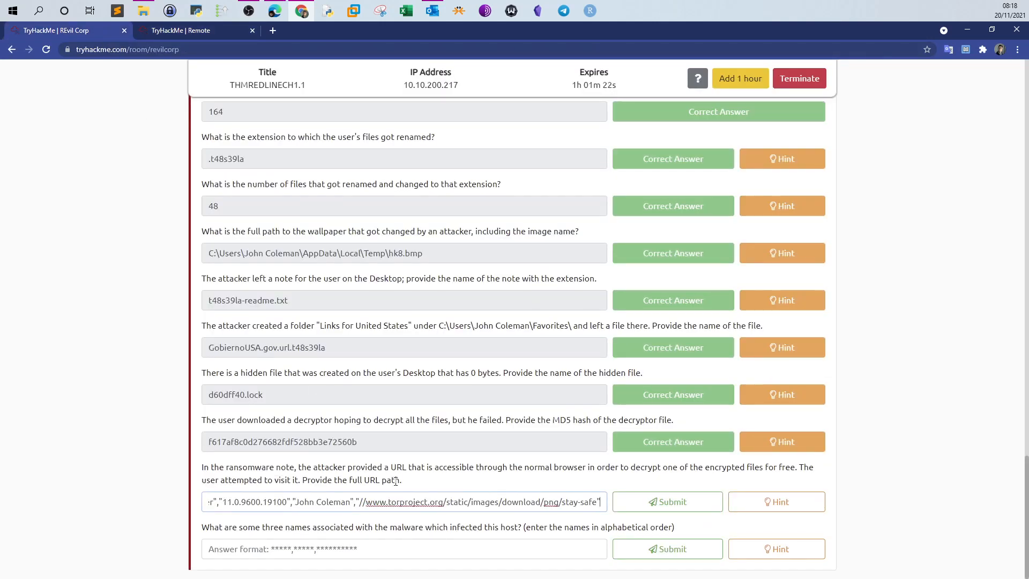
pyautogui.moveTo(316, 503); pyautogui.dragTo(73, 504)
pyautogui.click(321, 504)
pyautogui.moveTo(406, 502); pyautogui.dragTo(667, 502)
pyautogui.press('Delete')
pyautogui.moveTo(239, 503); pyautogui.dragTo(208, 502)
pyautogui.press('BackSpace')
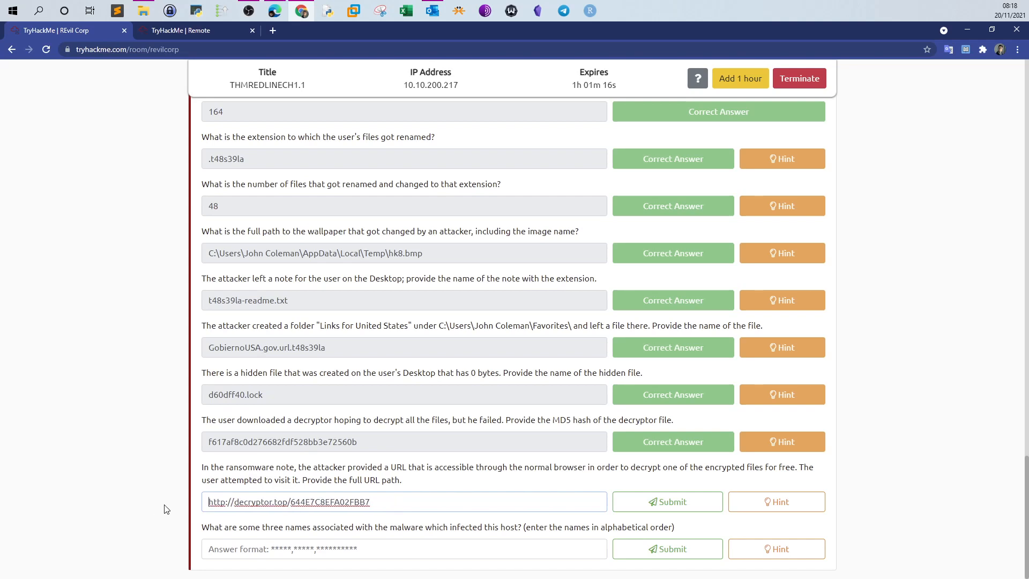
pyautogui.click(614, 494)
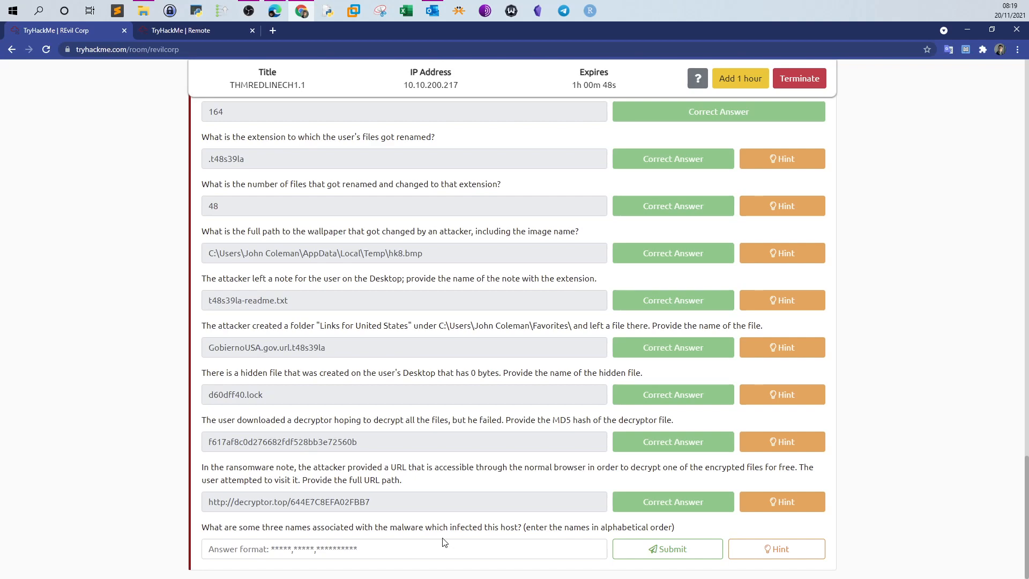
# Copy the binary's MD5 hash from the answered question in the TryHackMe room.
pyautogui.scroll(6, 445, 543)
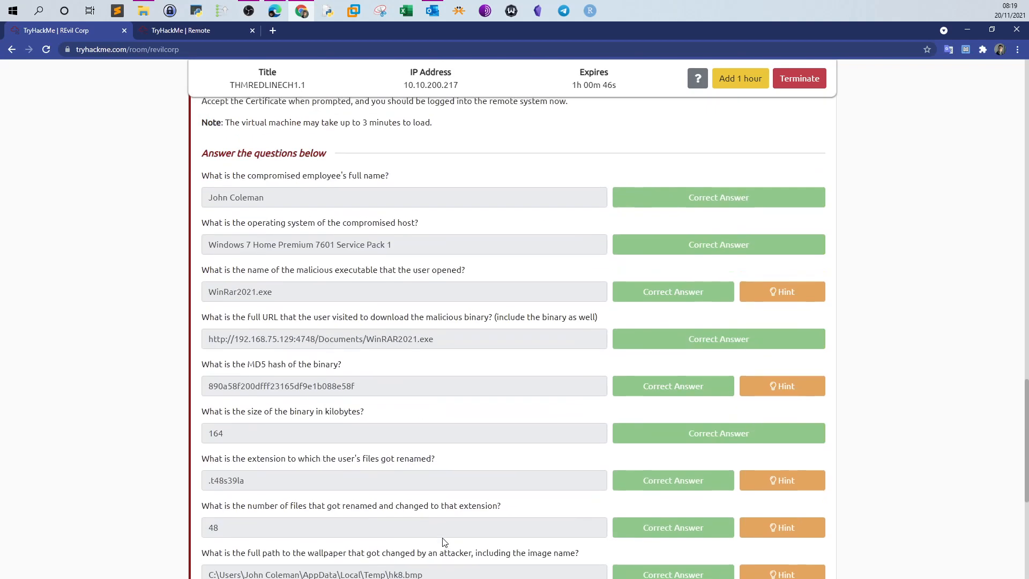
pyautogui.scroll(2, 373, 365)
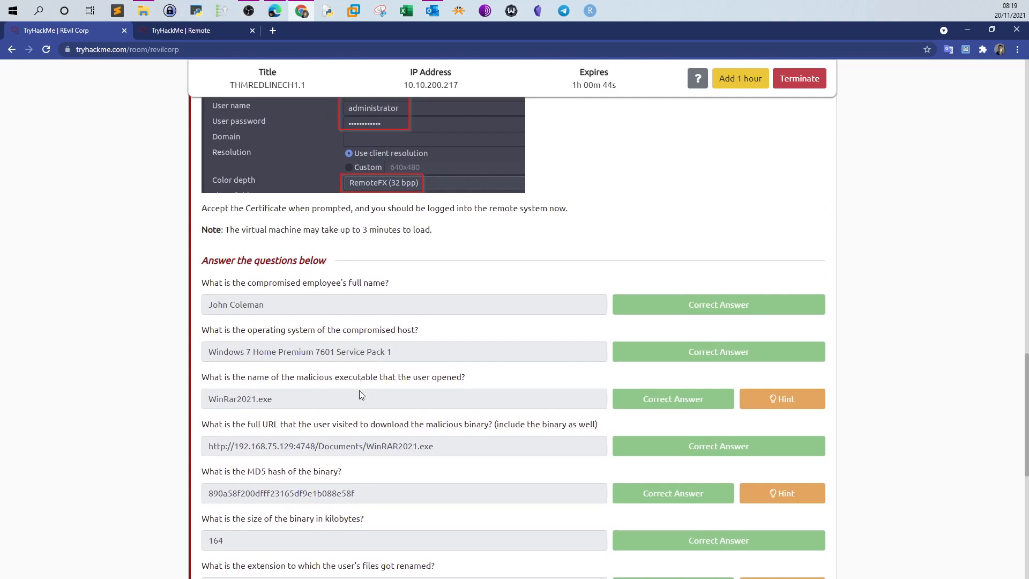
pyautogui.scroll(-2, 361, 395)
pyautogui.moveTo(356, 385); pyautogui.dragTo(197, 389)
pyautogui.rightClick(230, 389)
pyautogui.click(246, 397)
# Open the VirusTotal search page in a new browser tab.
pyautogui.click(272, 30)
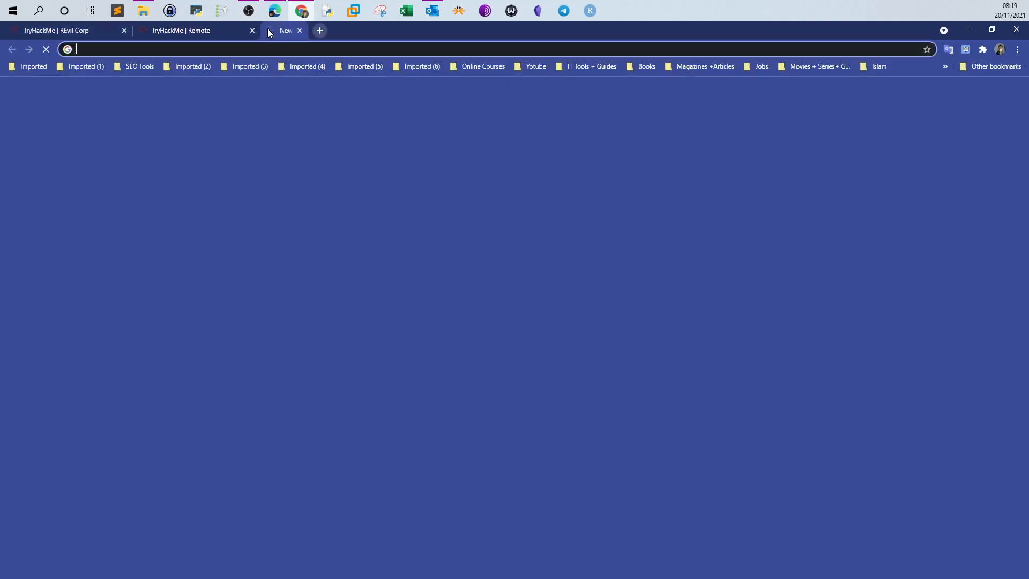
pyautogui.write('virus')
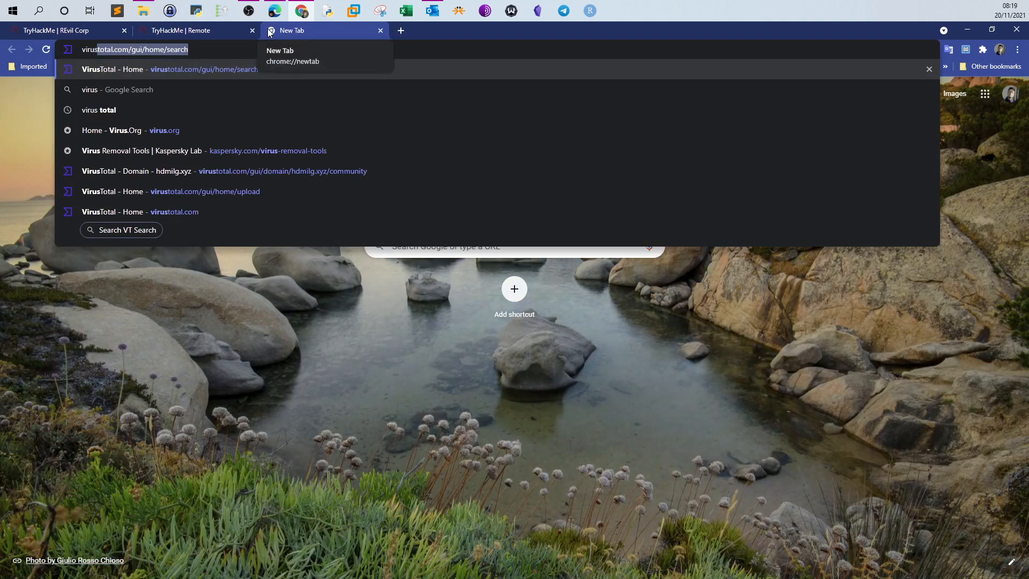
pyautogui.click(291, 67)
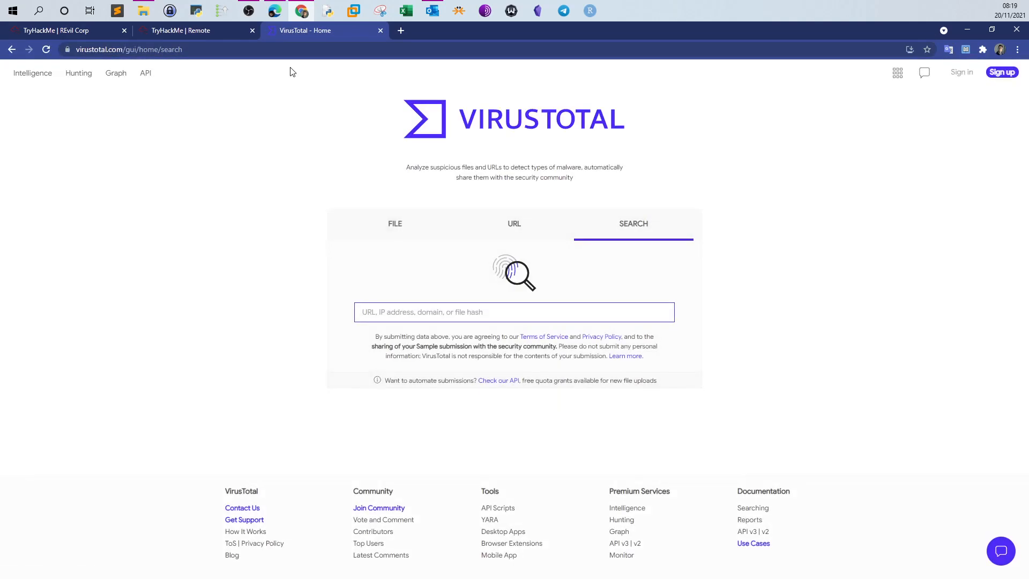
# Search VirusTotal for the copied hash 890a58f200dfff23165df9e1b088e58f.
pyautogui.click(371, 217)
pyautogui.click(595, 224)
pyautogui.rightClick(551, 304)
pyautogui.rightClick(522, 306)
pyautogui.click(507, 312)
pyautogui.hotkey('ctrl', 'v')
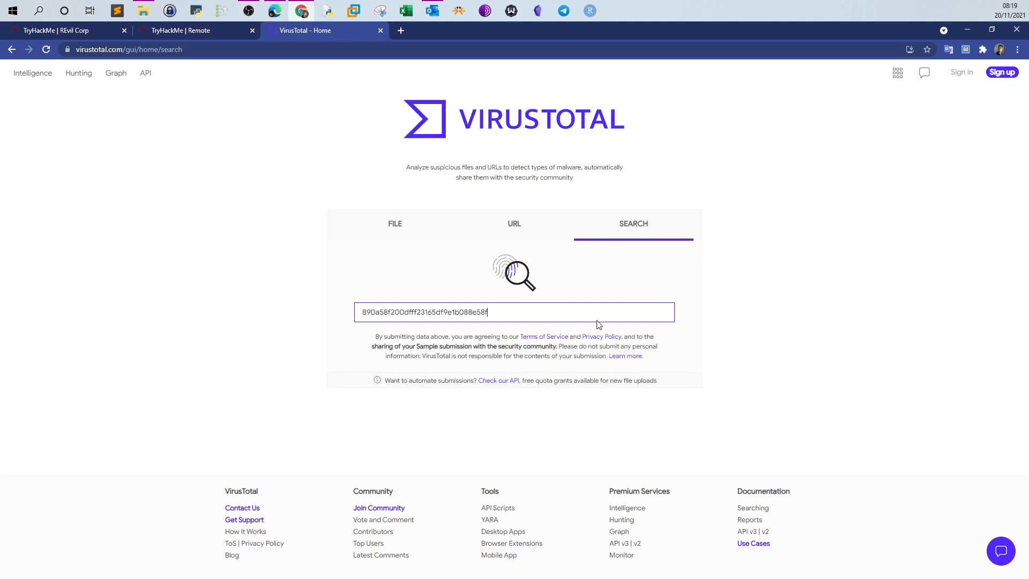
pyautogui.press('Return')
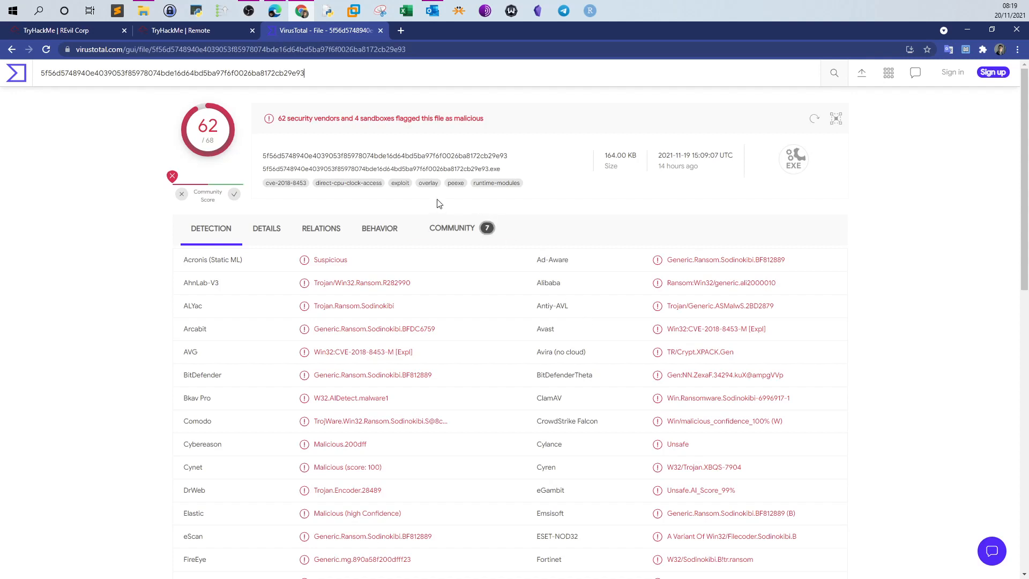
# Read the file's community comments on VirusTotal, checking the Intezer tag and the Joe Sandbox threat name for malware names.
pyautogui.click(474, 234)
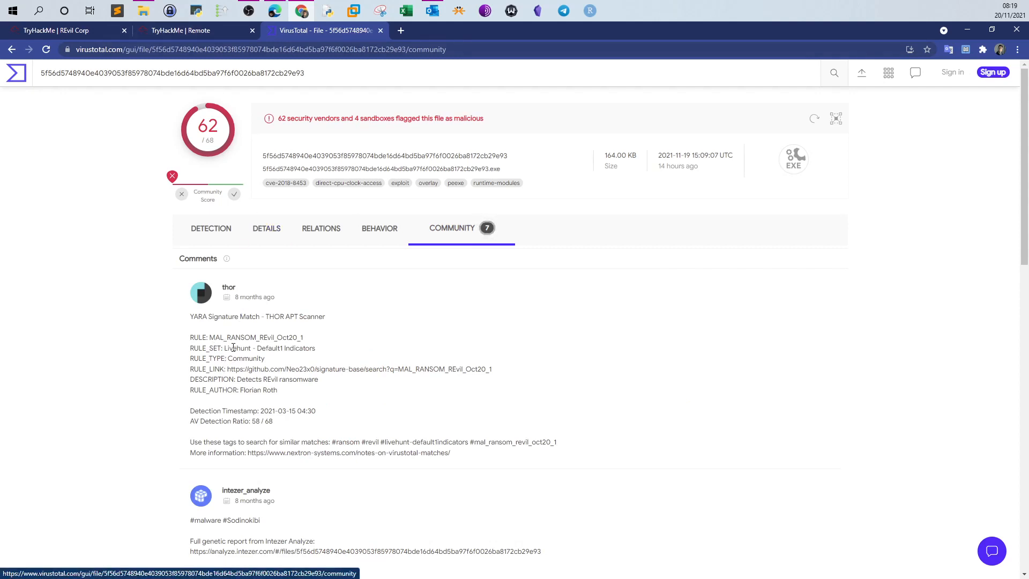
pyautogui.scroll(-4, 238, 364)
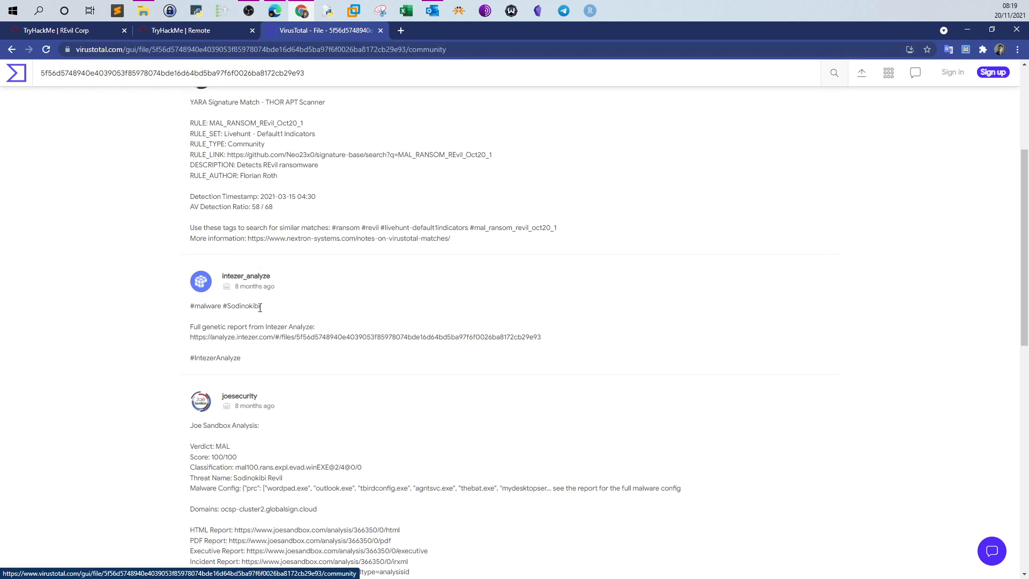
pyautogui.moveTo(263, 308); pyautogui.dragTo(230, 306)
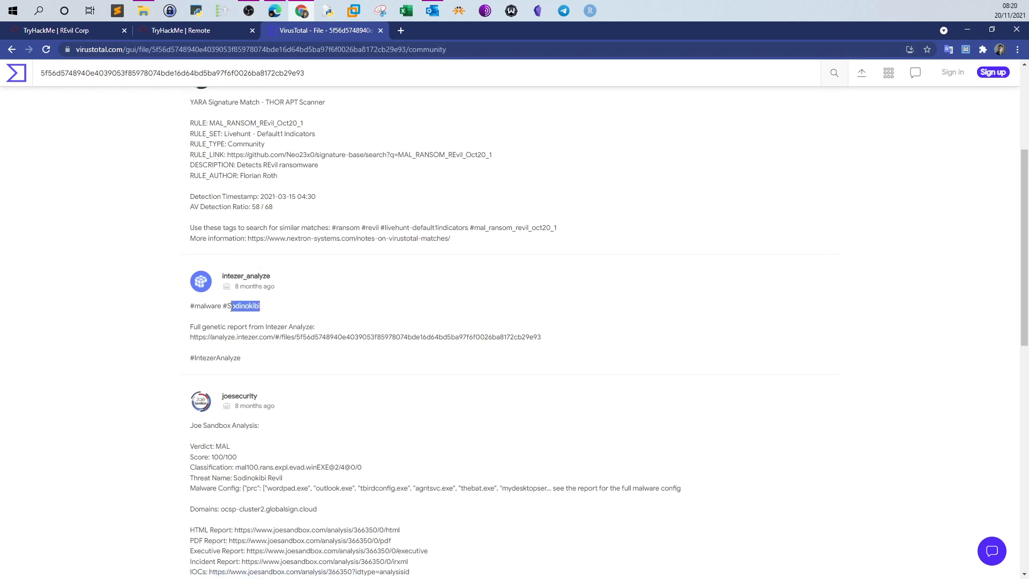
pyautogui.scroll(-2, 263, 352)
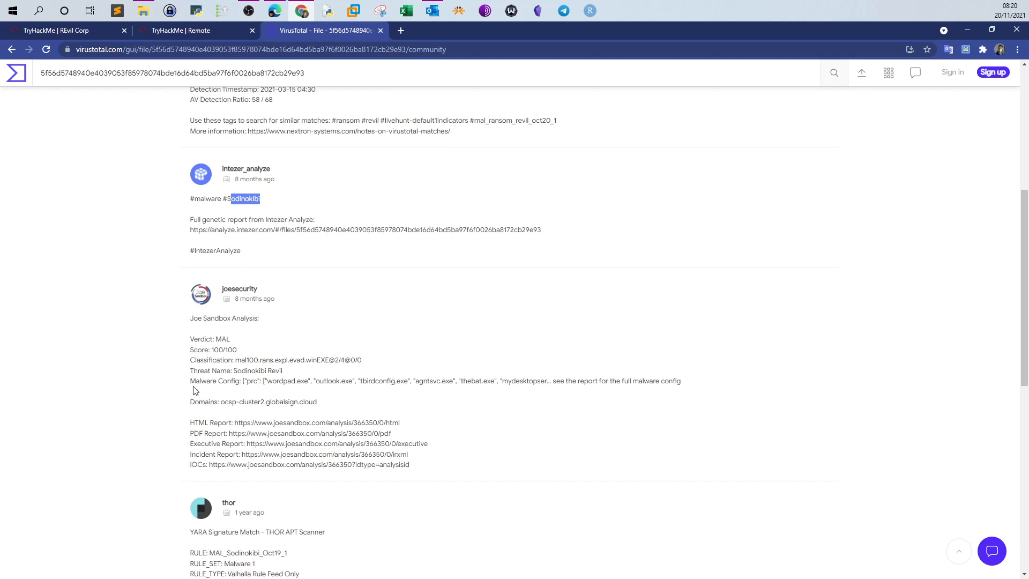
pyautogui.moveTo(191, 374); pyautogui.dragTo(292, 375)
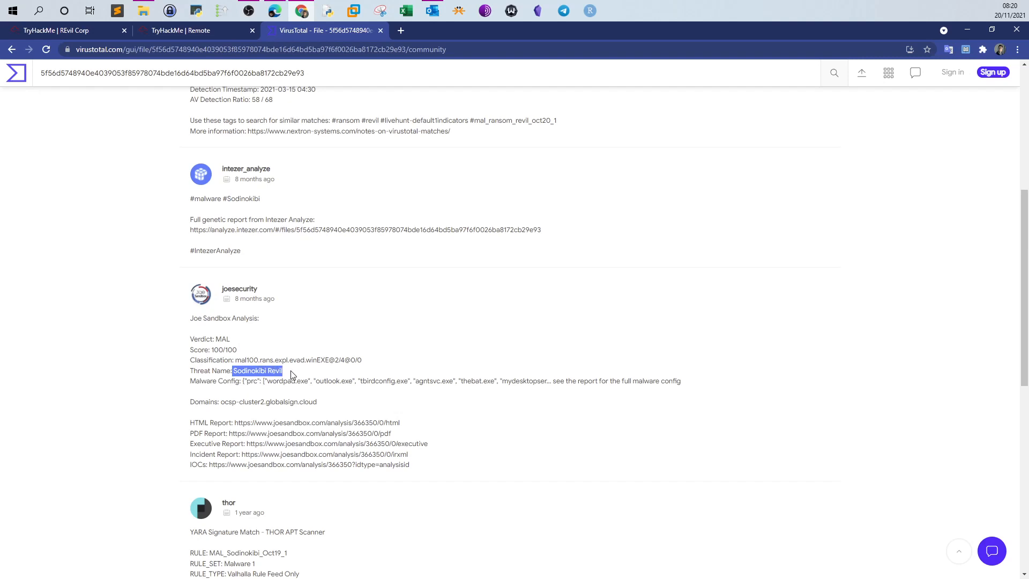
pyautogui.click(242, 379)
# Place the Remote browser tab before the REvil Corp tab and check the answer format of the malware names question.
pyautogui.click(193, 32)
pyautogui.moveTo(193, 31); pyautogui.dragTo(102, 32)
pyautogui.click(209, 33)
pyautogui.scroll(-6, 313, 351)
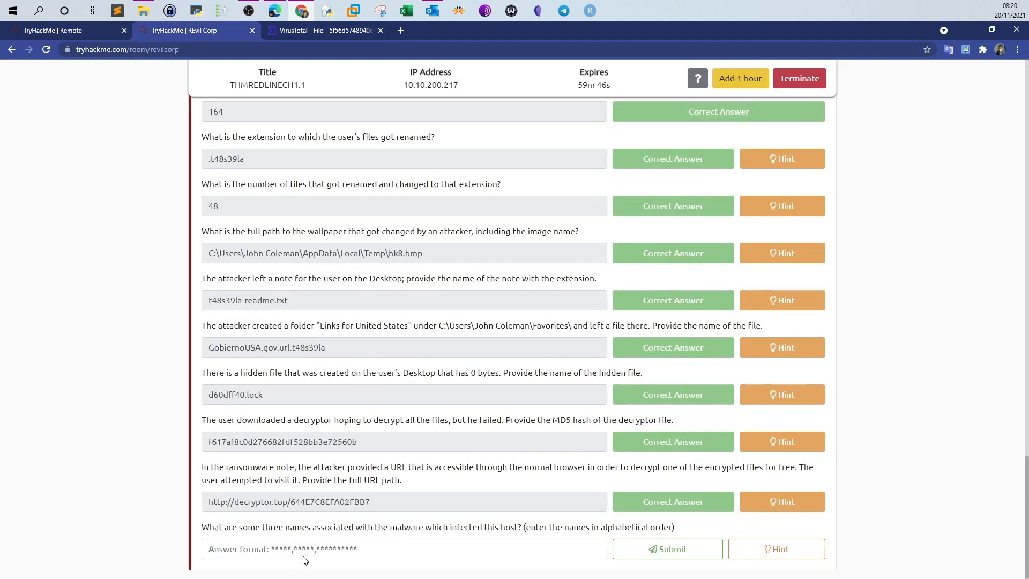
# Compare the Joe Sandbox threat name with the answer format and examine the THOR comment on Sodinokibi in VirusTotal.
pyautogui.click(329, 30)
pyautogui.moveTo(291, 372); pyautogui.dragTo(248, 373)
pyautogui.click(160, 30)
pyautogui.click(280, 33)
pyautogui.click(312, 341)
pyautogui.scroll(-4, 313, 337)
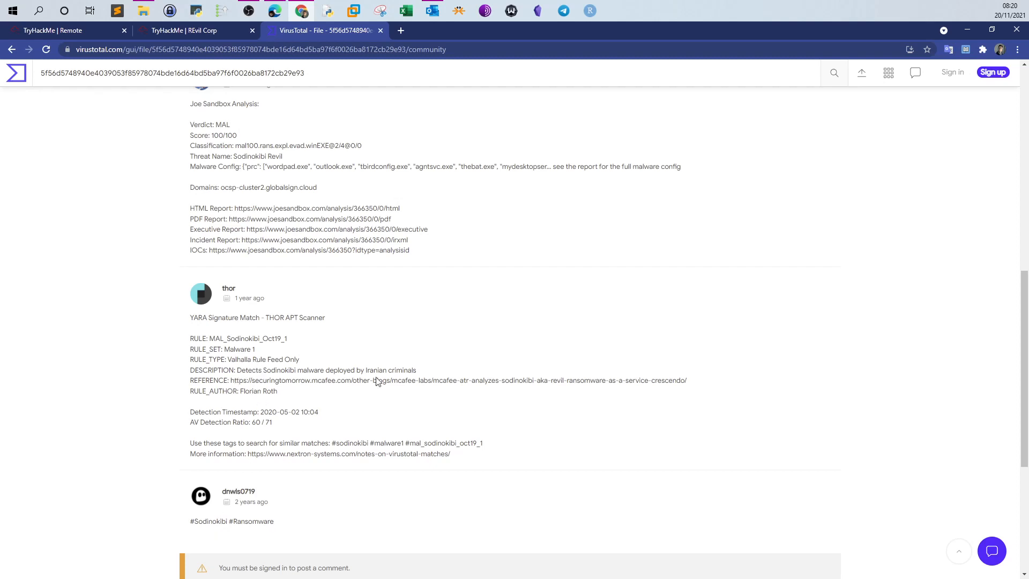
pyautogui.doubleClick(412, 370)
pyautogui.click(387, 404)
# Re-read the first THOR comment and the Intezer comment on VirusTotal for further malware names.
pyautogui.scroll(3, 267, 360)
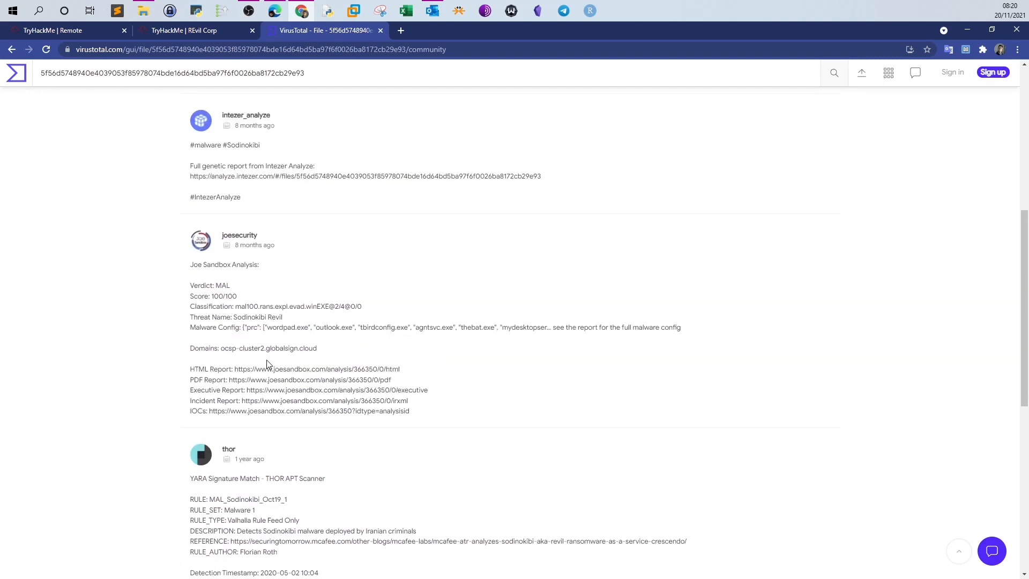
pyautogui.scroll(4, 268, 360)
pyautogui.scroll(3, 269, 364)
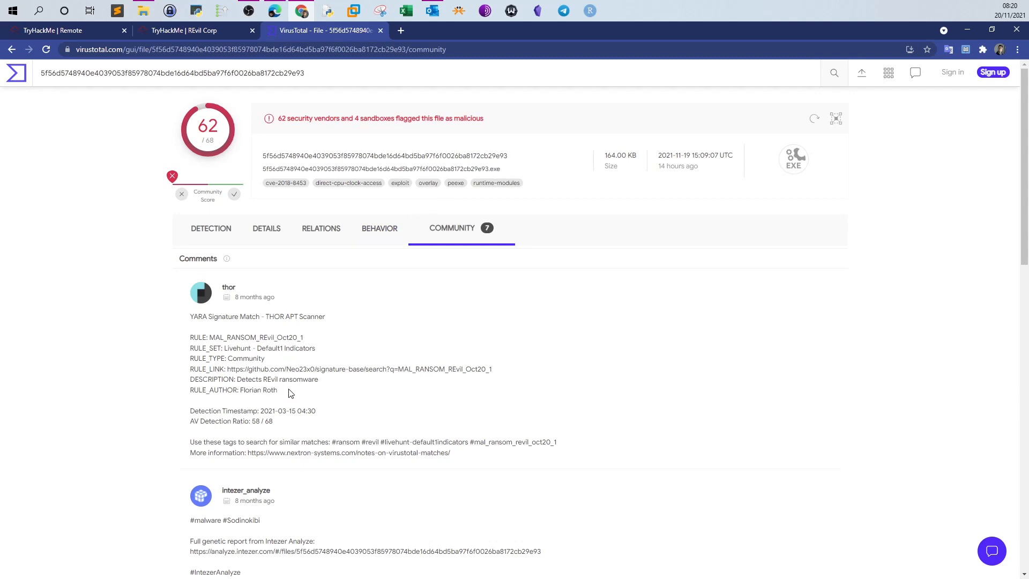
pyautogui.moveTo(277, 381); pyautogui.dragTo(263, 379)
pyautogui.scroll(-2, 299, 422)
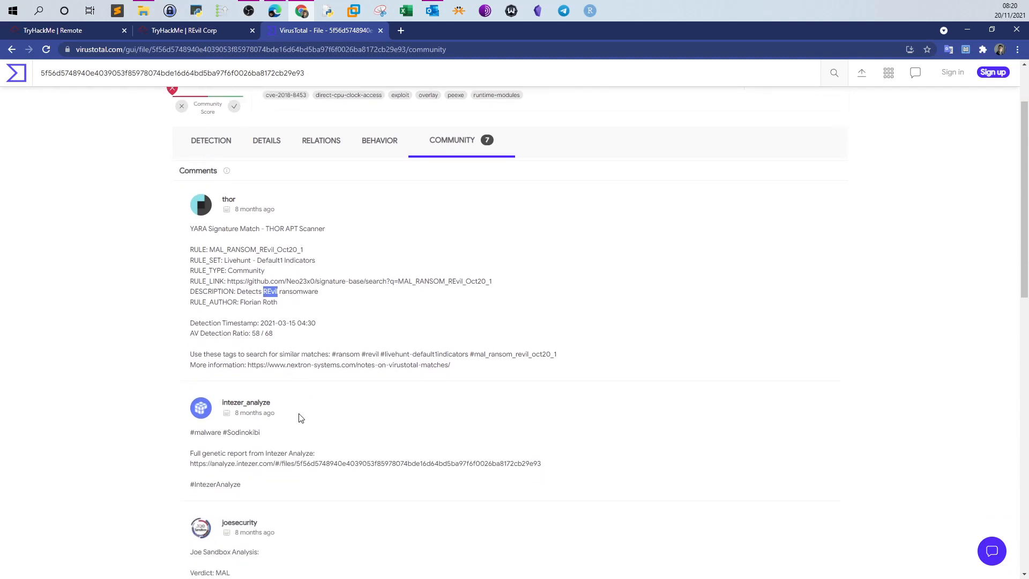
pyautogui.click(230, 415)
pyautogui.doubleClick(230, 414)
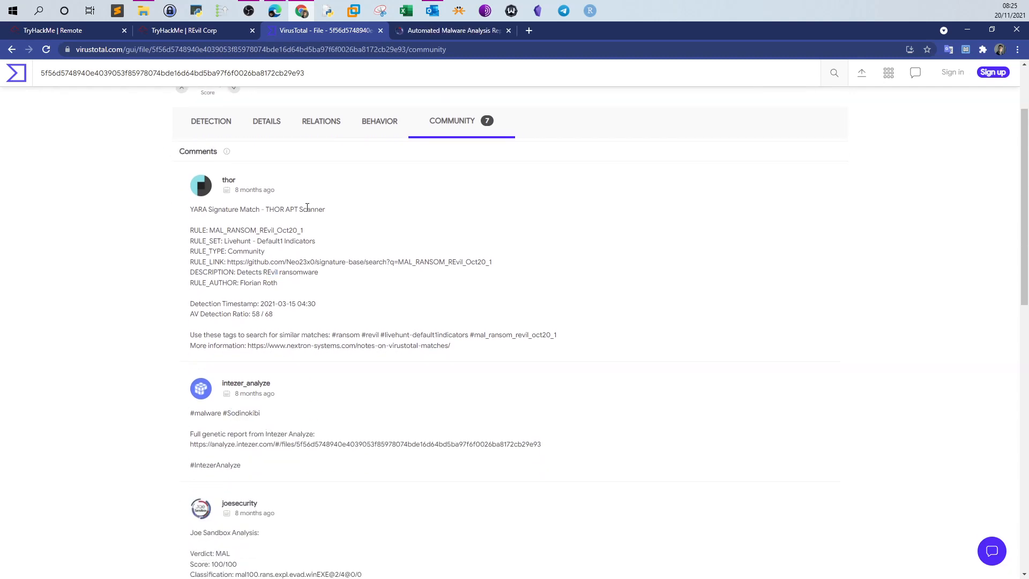
# Return to the REvil Corp room and copy the binary's MD5 hash again.
pyautogui.scroll(2, 307, 207)
pyautogui.click(78, 31)
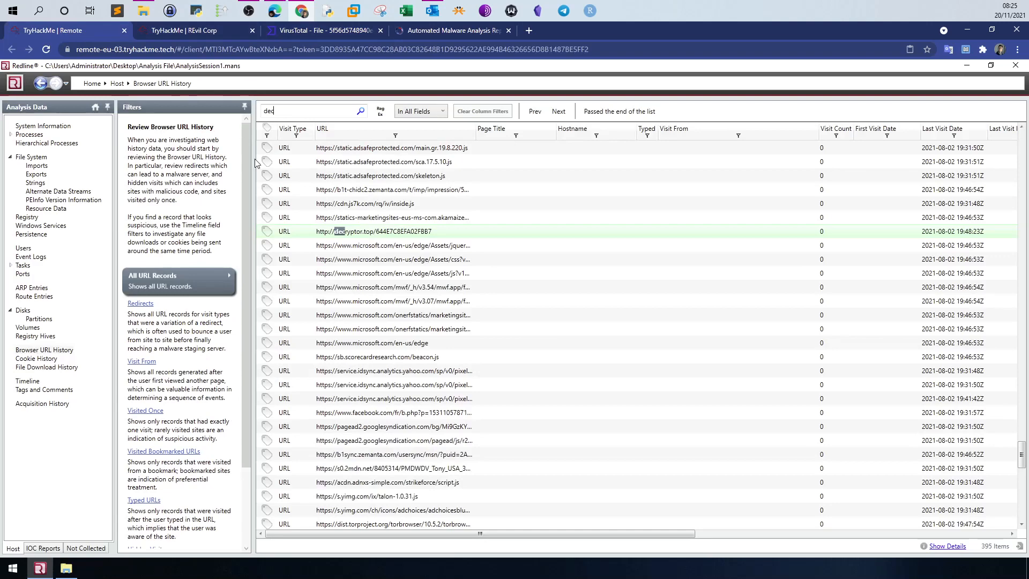
pyautogui.click(204, 33)
pyautogui.scroll(5, 320, 289)
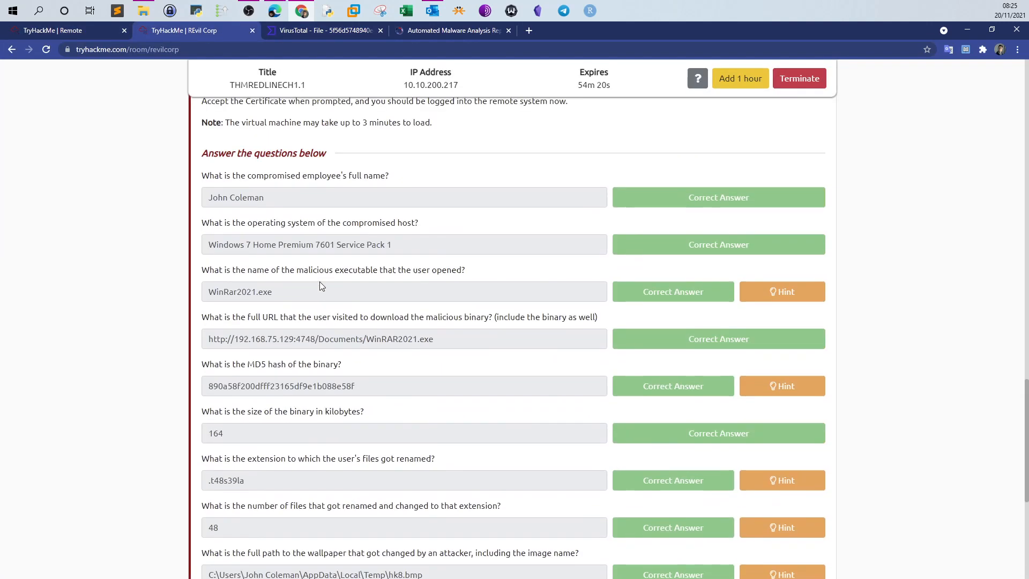
pyautogui.moveTo(355, 386); pyautogui.dragTo(207, 389)
pyautogui.hotkey('ctrl', 'c')
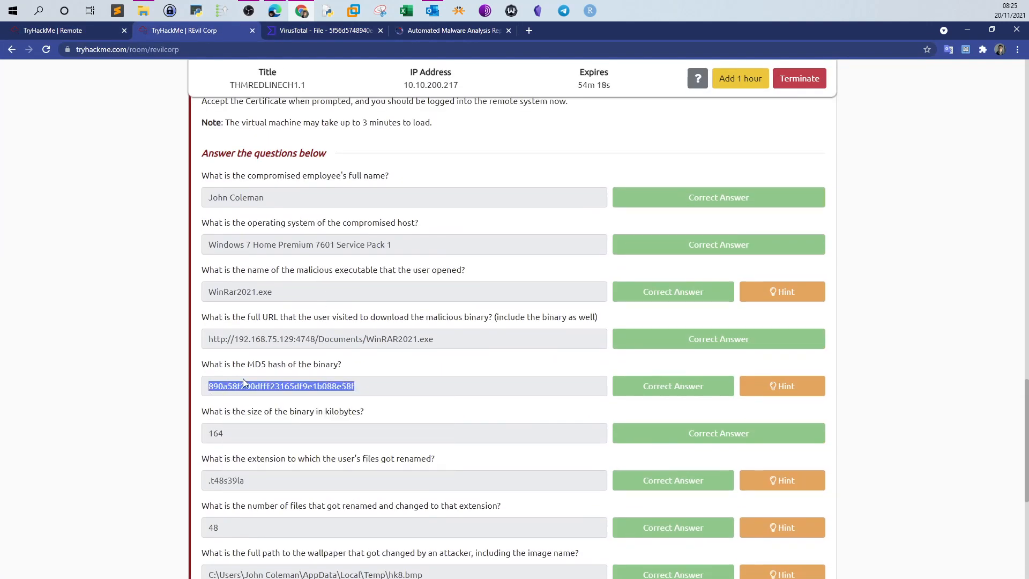
# Search Google for the copied hash in a new tab and open the first ANY.RUN report.
pyautogui.click(529, 31)
pyautogui.rightClick(531, 47)
pyautogui.click(552, 112)
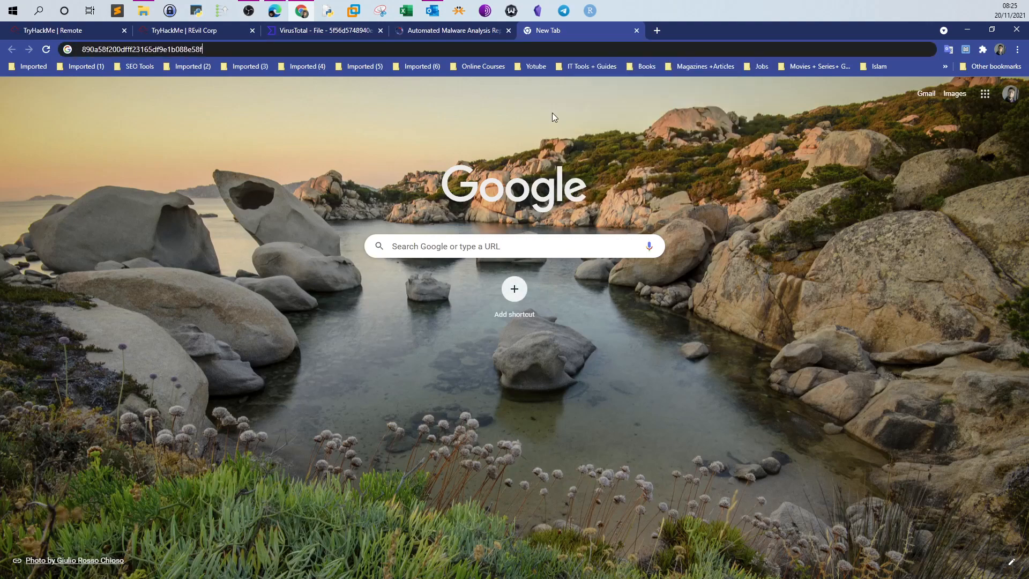
pyautogui.press('Return')
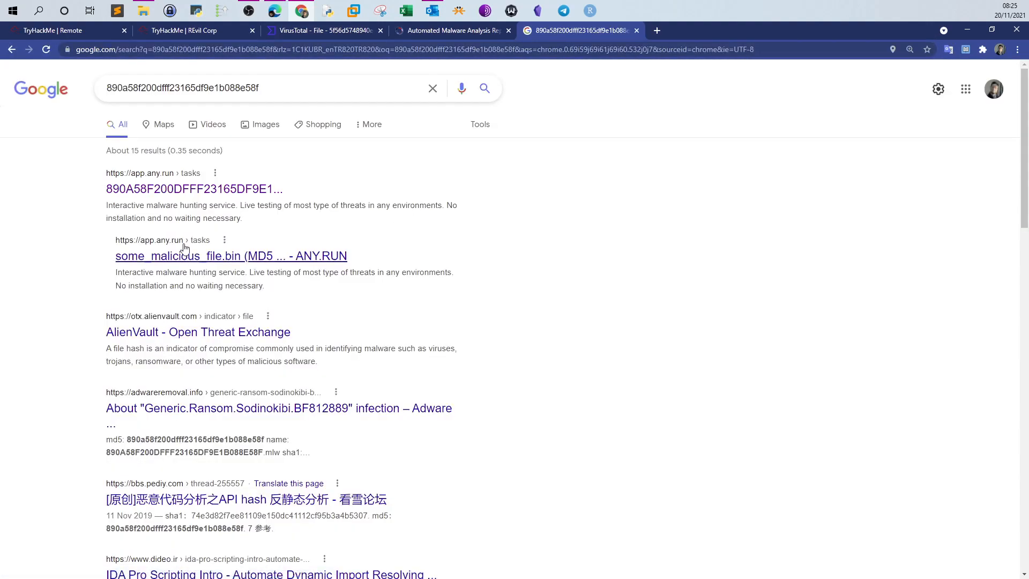
pyautogui.click(163, 187)
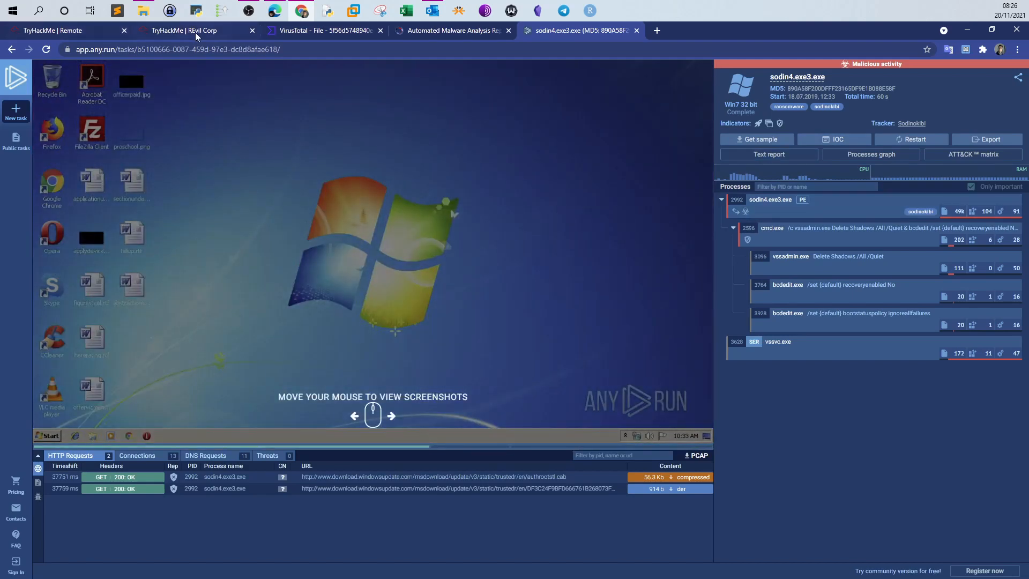
# Enter "sodin4,revil," as the start of the malware names answer in the TryHackMe room.
pyautogui.click(189, 30)
pyautogui.scroll(-6, 225, 175)
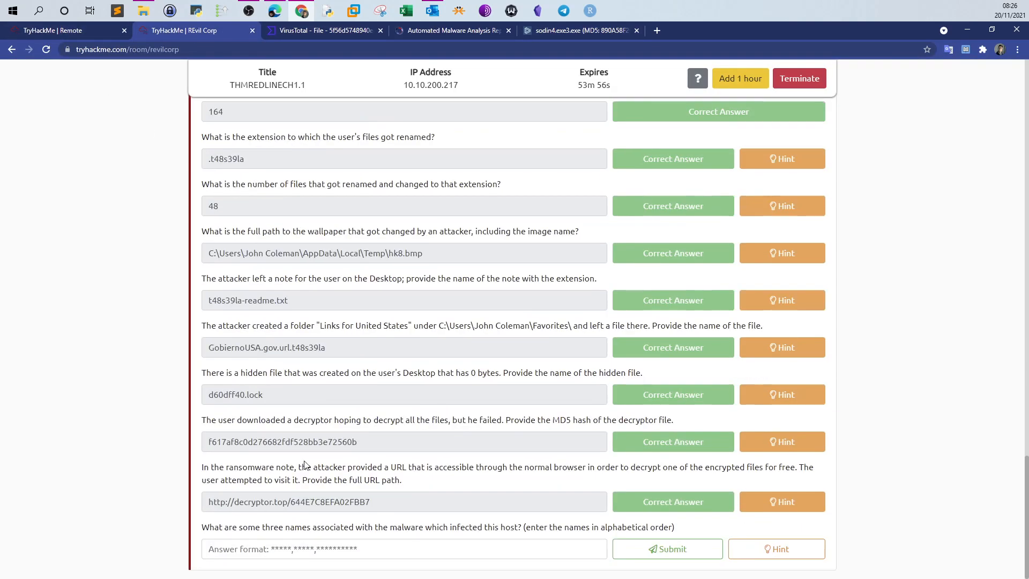
pyautogui.write('so')
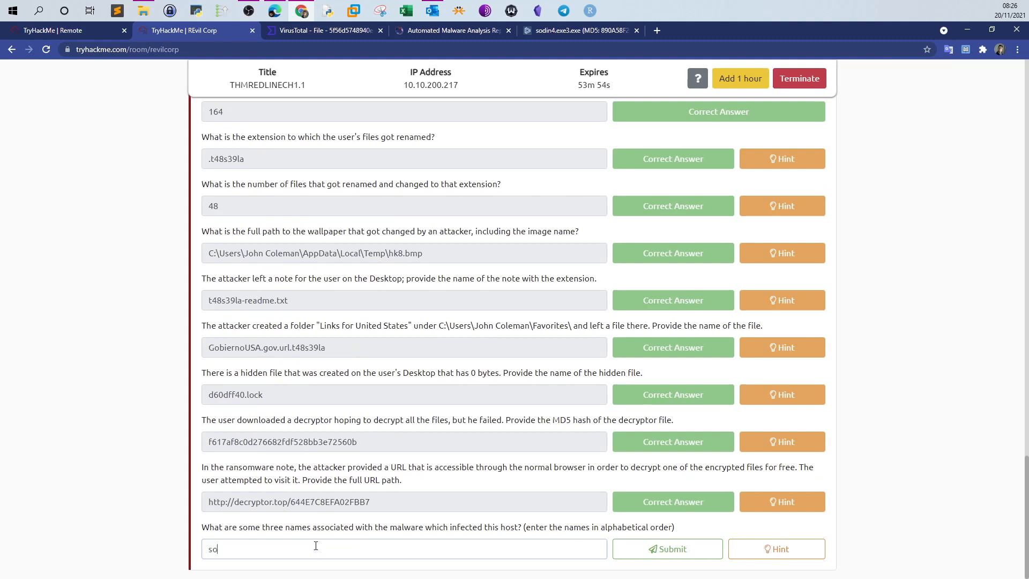
pyautogui.write('din4,revi')
# Copy "Sodinokibi" from the Intezer comment on VirusTotal, append it to the malware names answer, and submit it.
pyautogui.hotkey('ctrl', 'Tab')
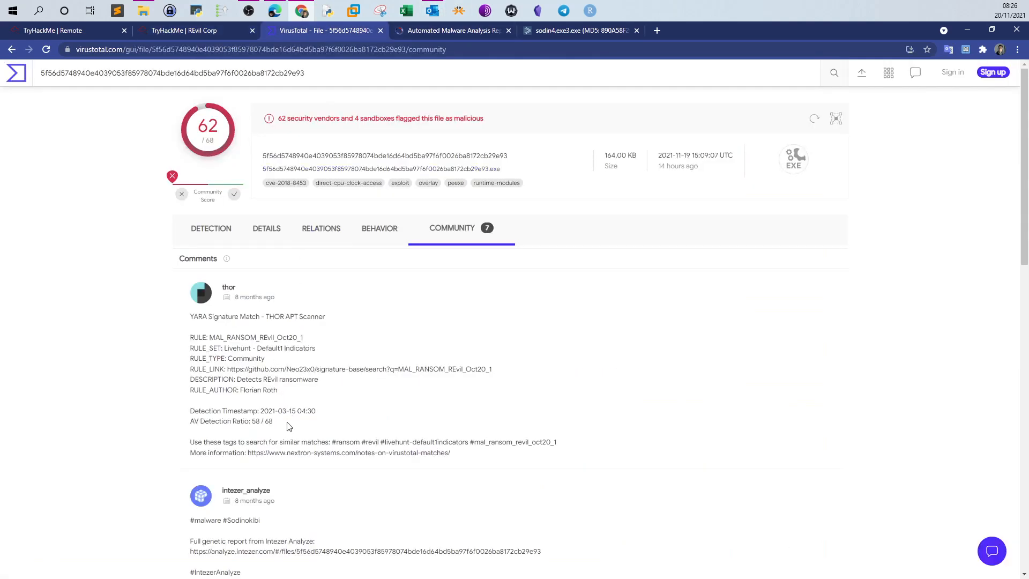
pyautogui.scroll(-4, 289, 426)
pyautogui.moveTo(261, 308); pyautogui.dragTo(227, 310)
pyautogui.hotkey('ctrl', 'c')
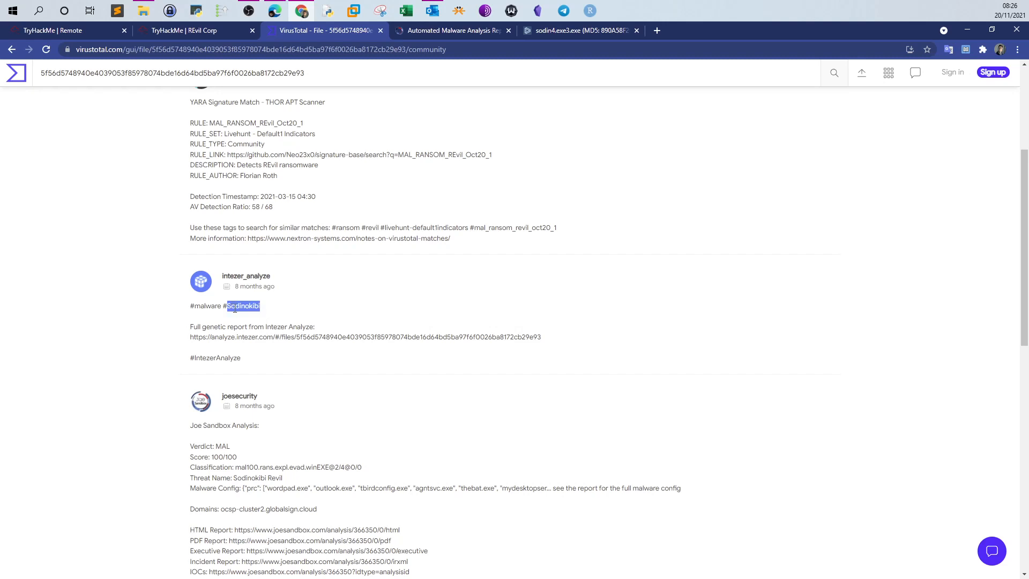
pyautogui.click(83, 30)
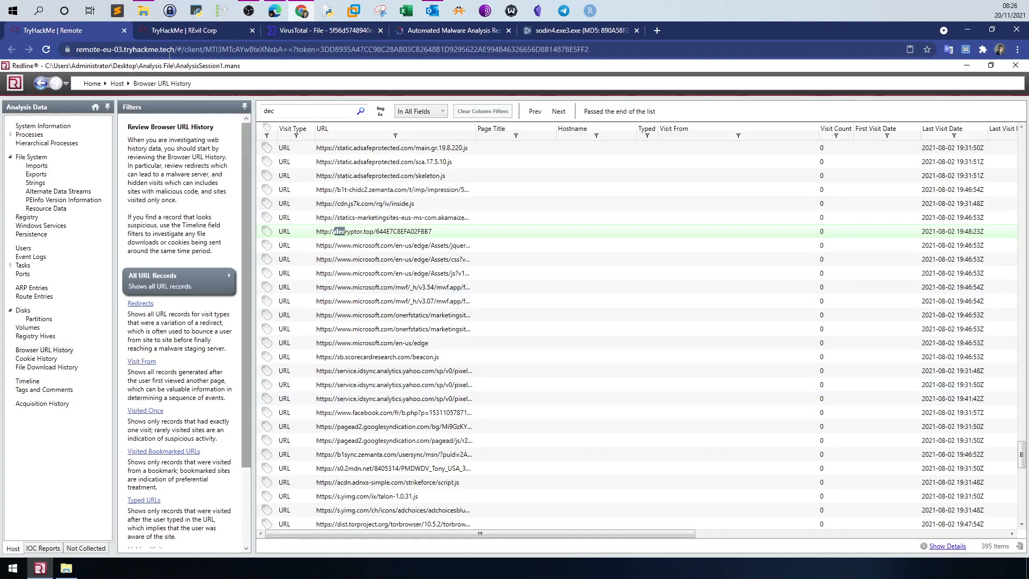
pyautogui.hotkey('ctrl', 'Tab')
pyautogui.hotkey('ctrl', 'v')
pyautogui.click(667, 552)
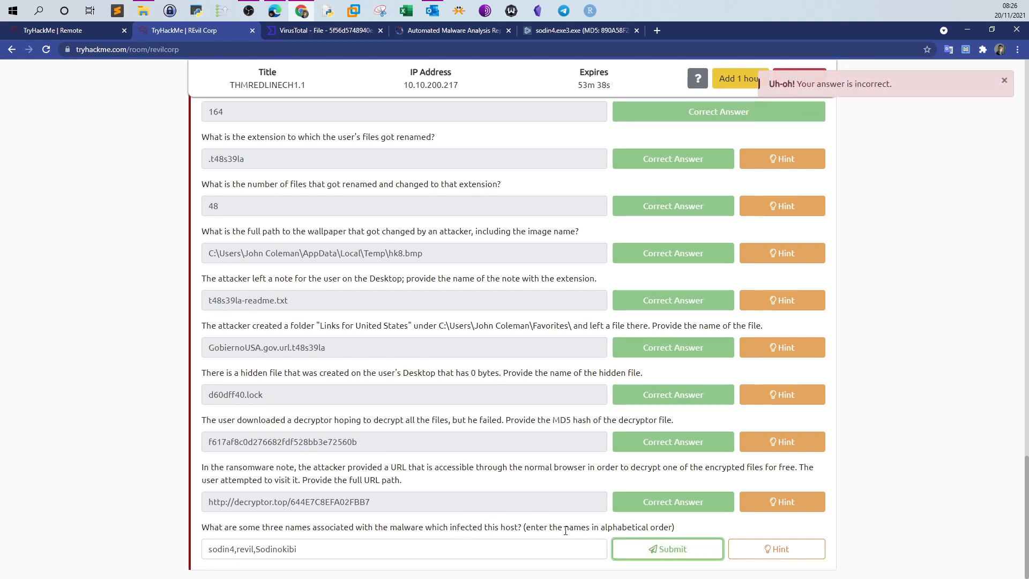
# Read the hint for the malware names question and close it.
pyautogui.click(776, 549)
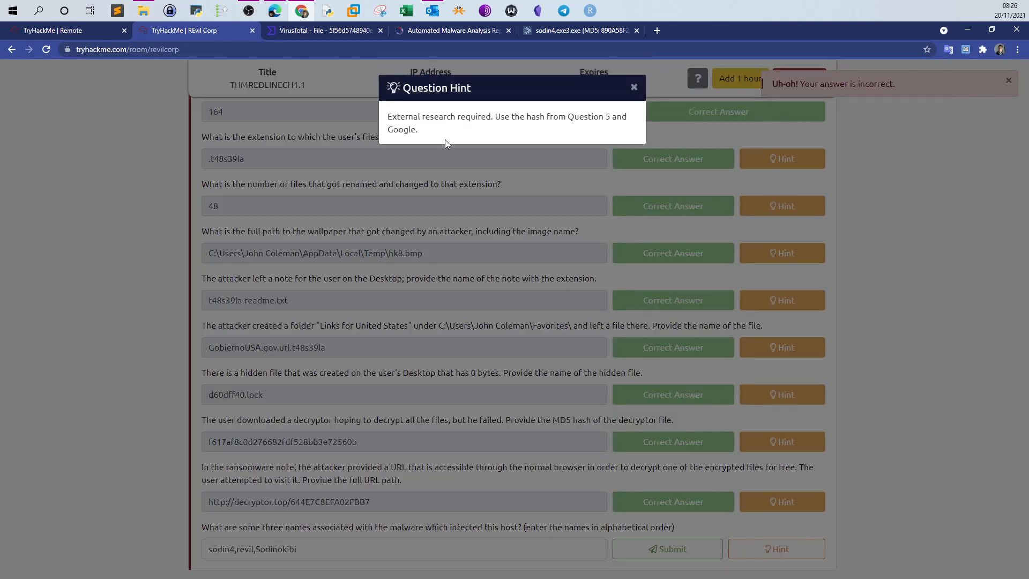
pyautogui.click(634, 86)
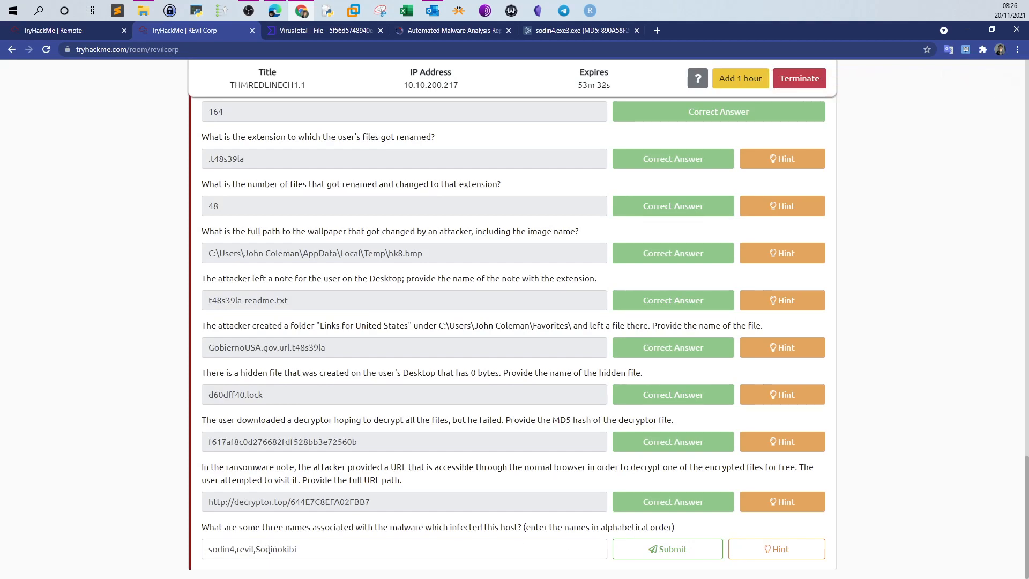
# Move "revil," to the front of the malware names answer so it reads "revil,sodin4,Sodinokibi".
pyautogui.click(300, 557)
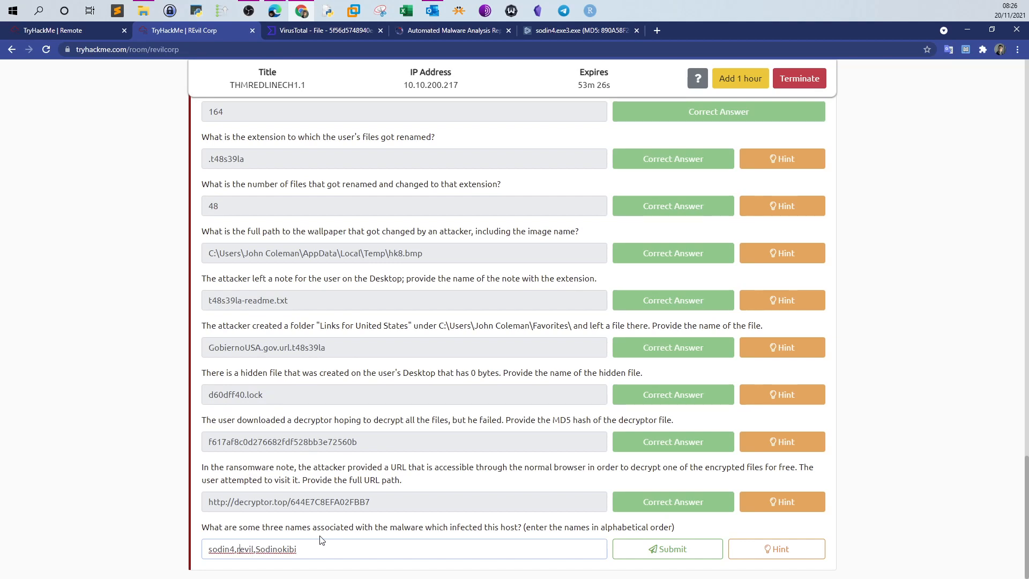
pyautogui.moveTo(256, 548); pyautogui.dragTo(240, 545)
pyautogui.rightClick(246, 546)
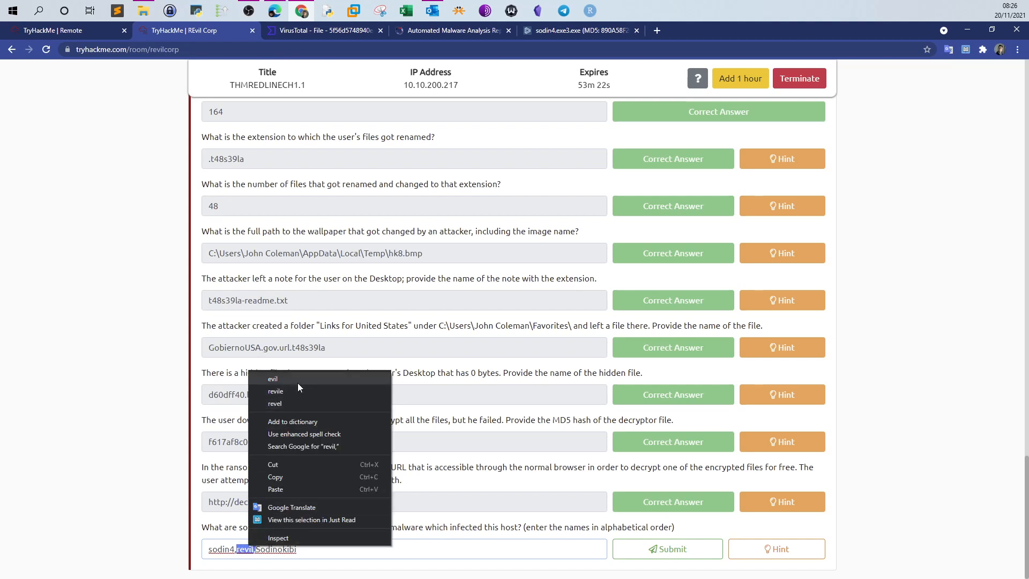
pyautogui.click(274, 465)
pyautogui.tripleClick(212, 549)
pyautogui.click(210, 549)
pyautogui.hotkey('ctrl', 'v')
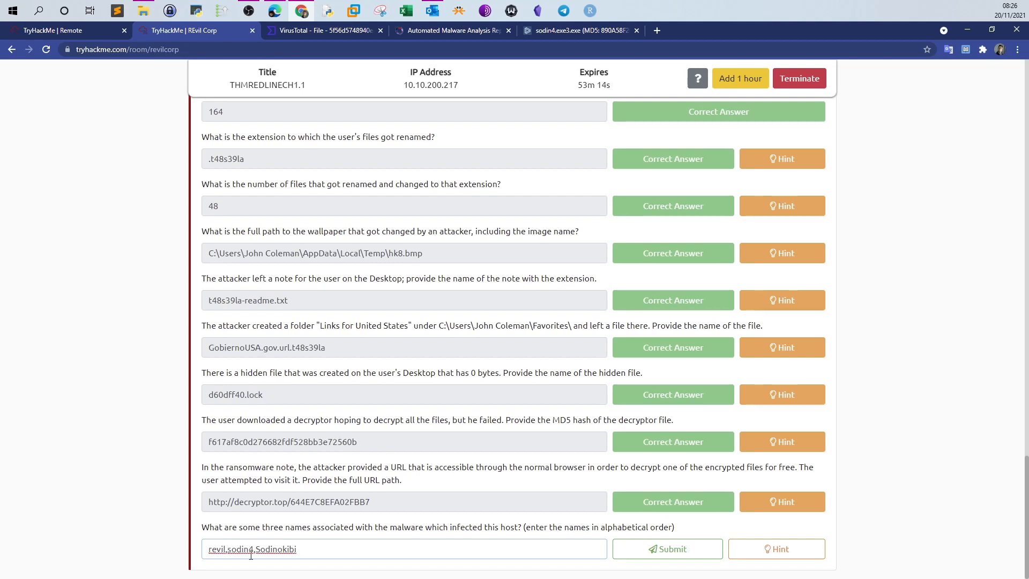
# Submit "revil,sodin4,Sodinokibi" as the malware names answer and dismiss the room completion dialog.
pyautogui.click(659, 545)
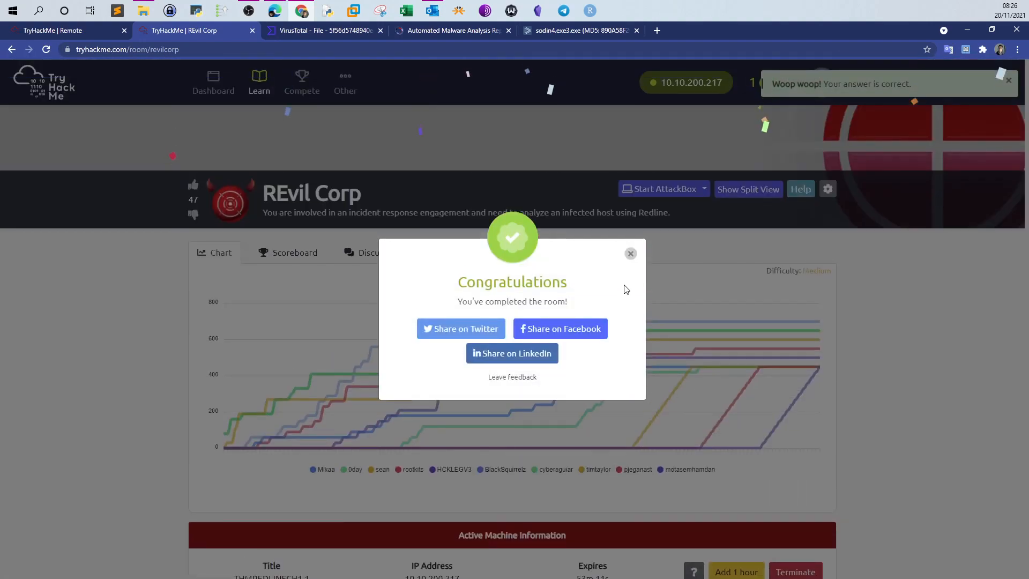
pyautogui.click(630, 253)
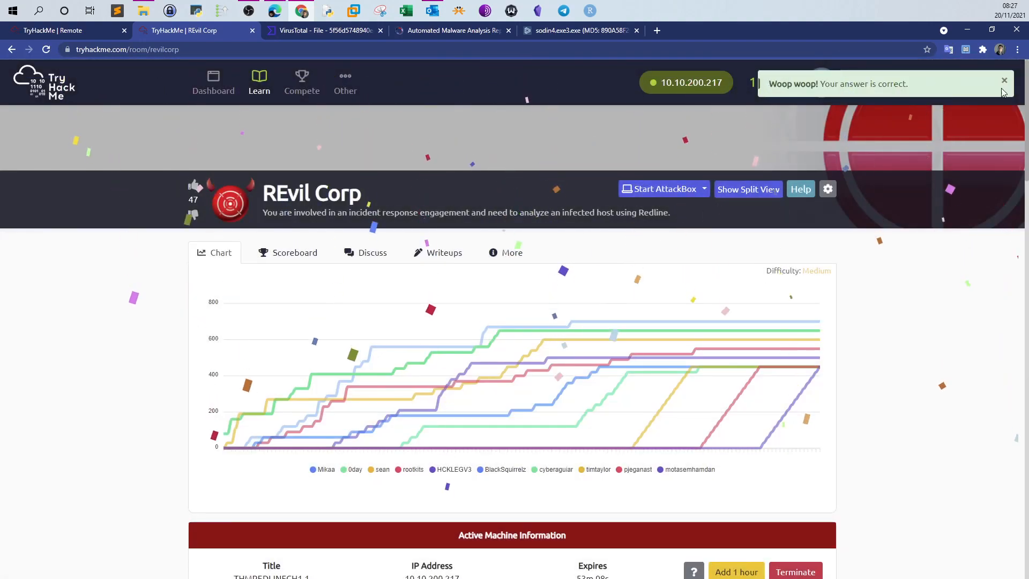
# Switch to the remote Redline session, clear the "dec" search from Browser URL History, and collapse the File System branch.
pyautogui.click(83, 31)
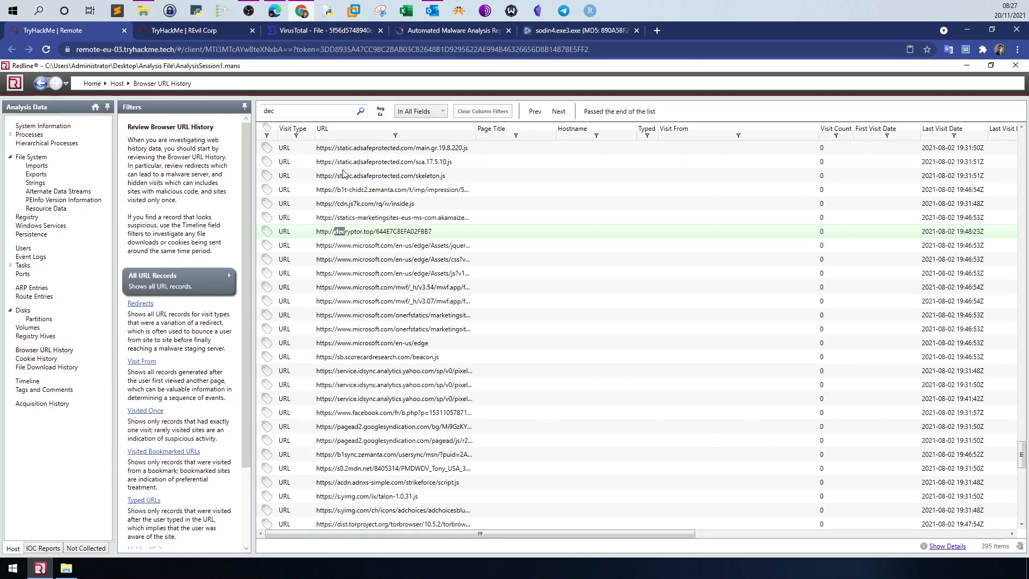
pyautogui.click(214, 31)
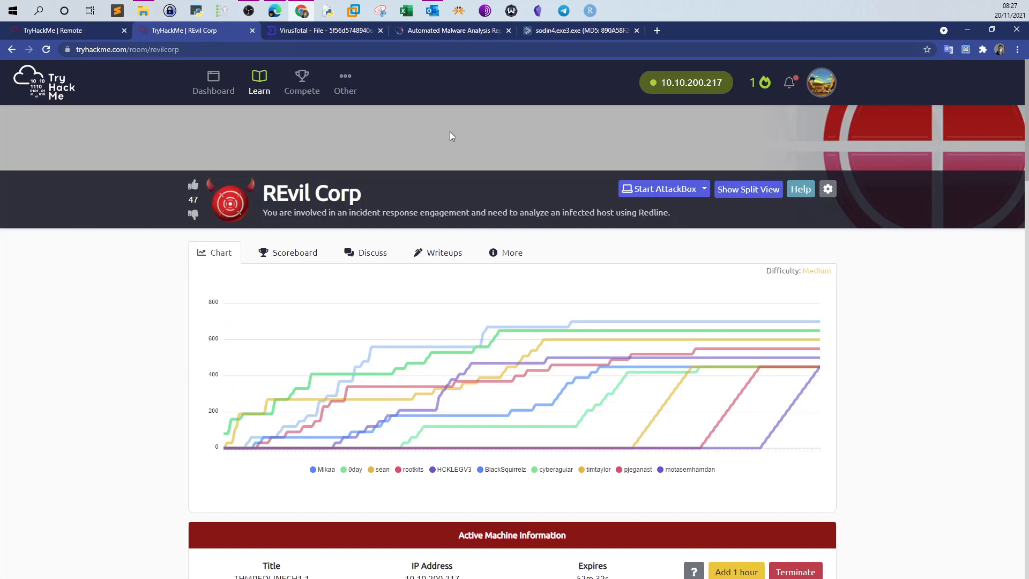
pyautogui.click(76, 31)
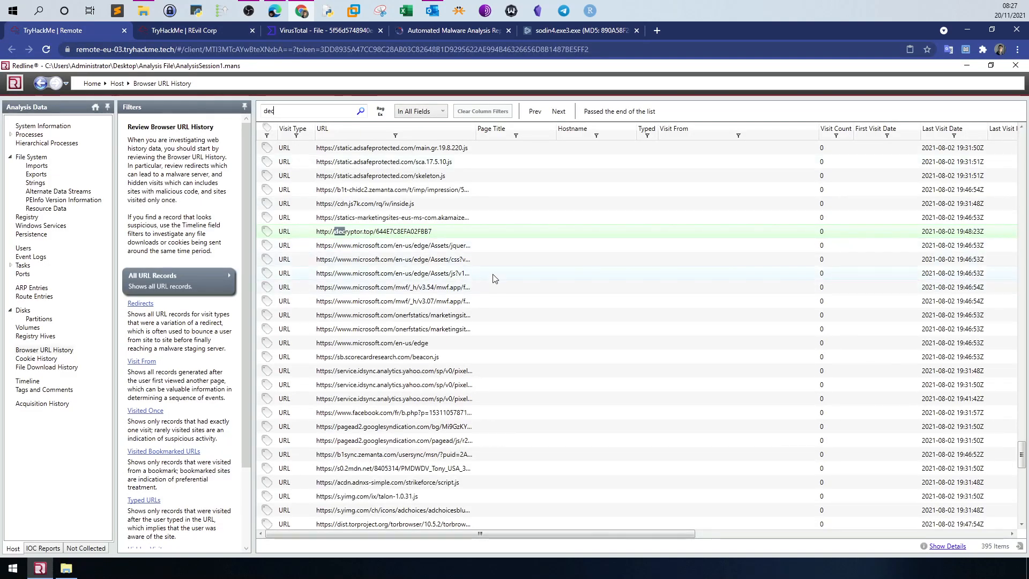
pyautogui.doubleClick(294, 114)
pyautogui.press('BackSpace')
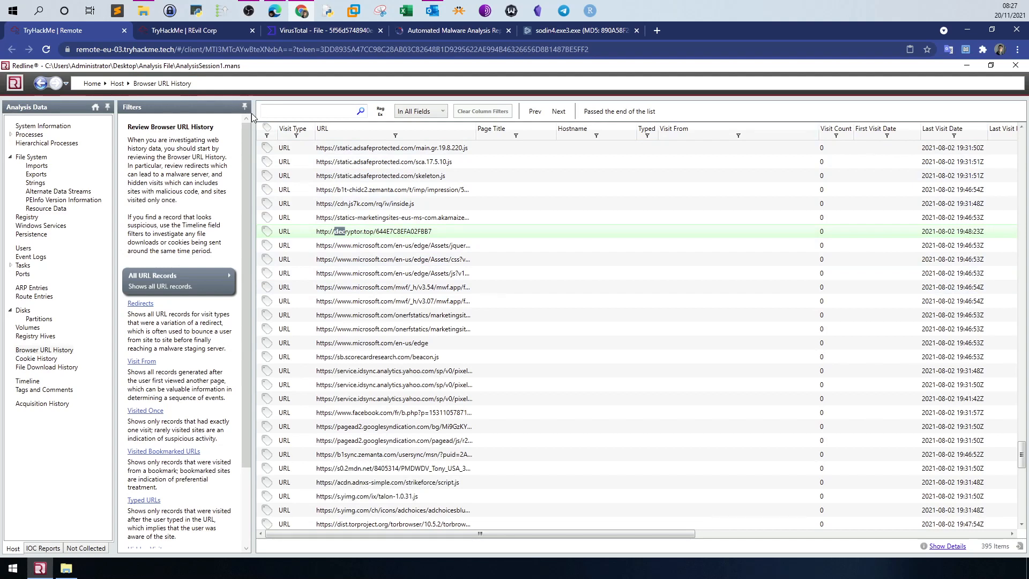
pyautogui.click(10, 158)
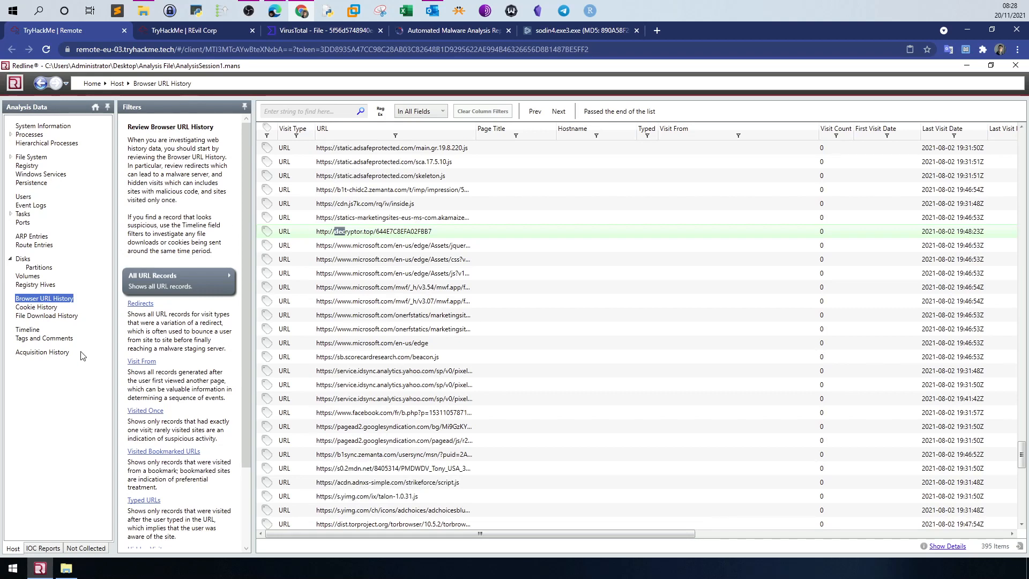
# Return to the TryHackMe REvil Corp room and look over its chart, machine information and task progress.
pyautogui.click(163, 32)
pyautogui.scroll(-3, 602, 297)
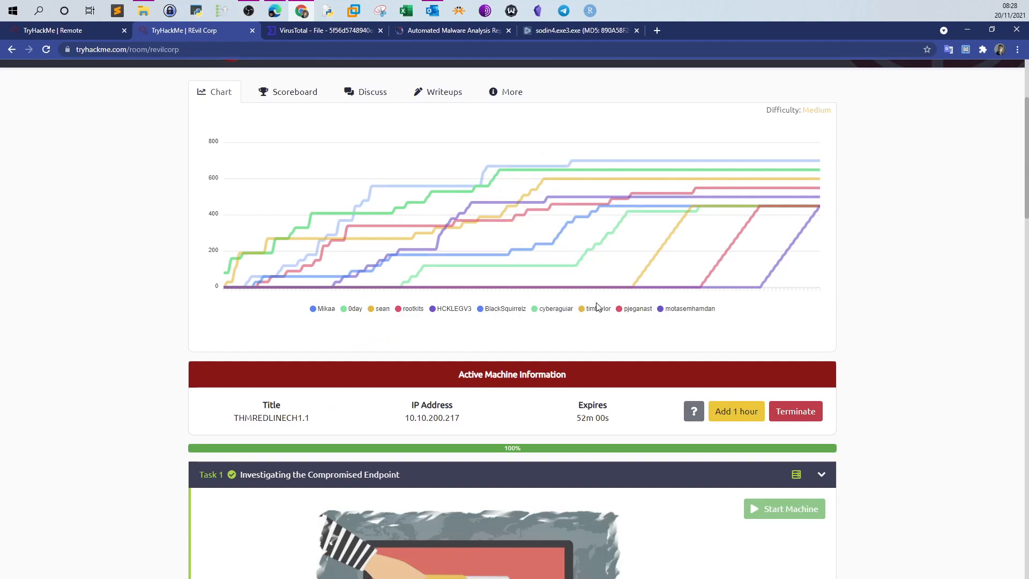